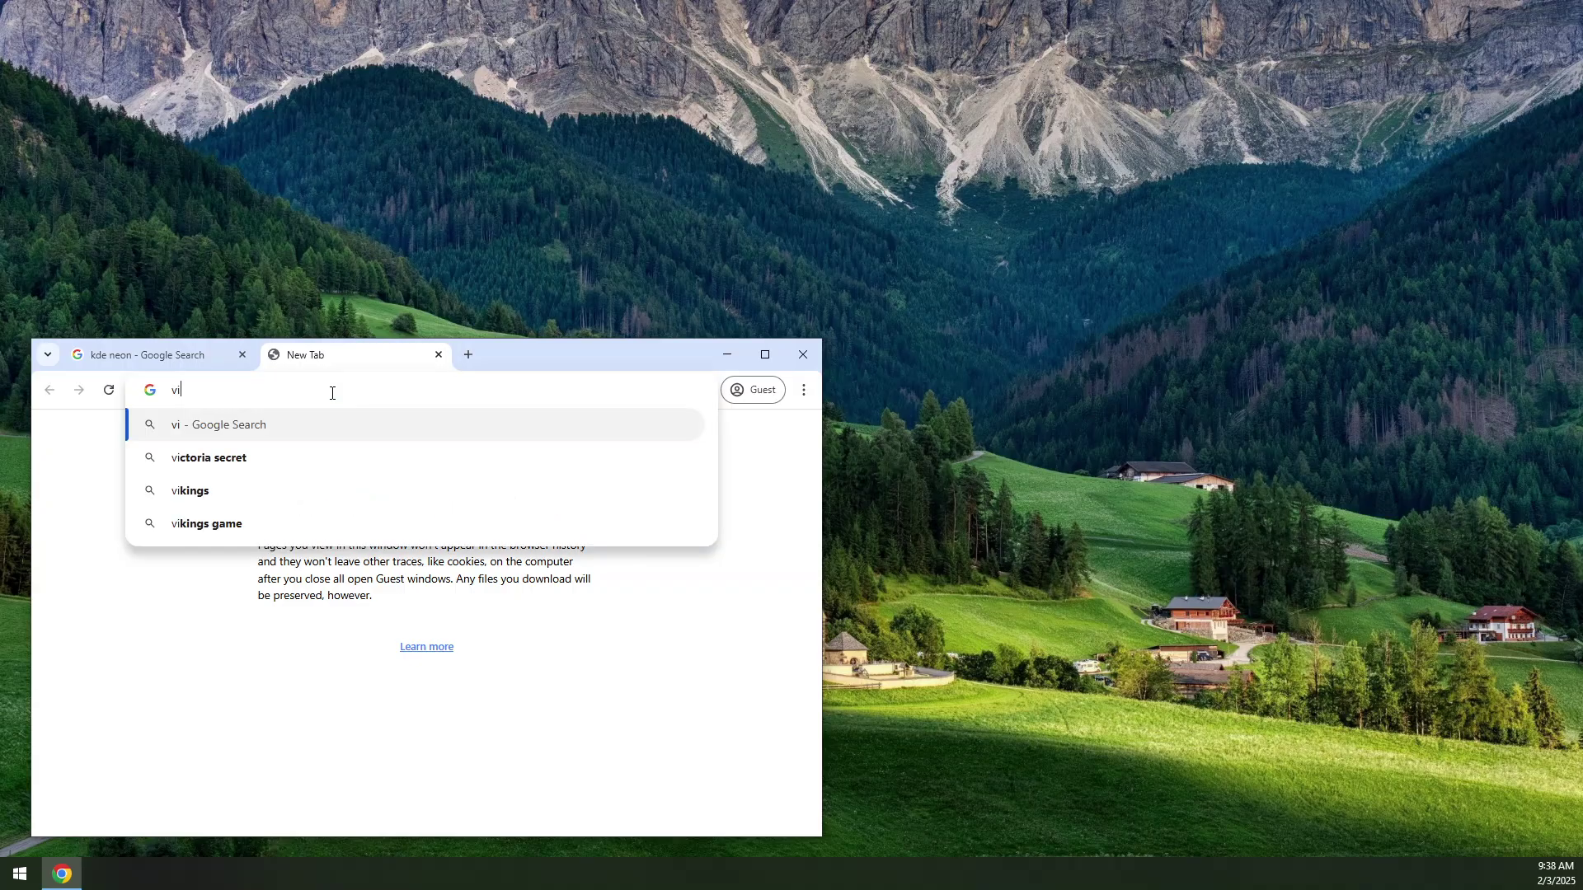
# - Search the web for virtualbox, open the Oracle VirtualBox site and go to its download page
pyautogui.write('x')
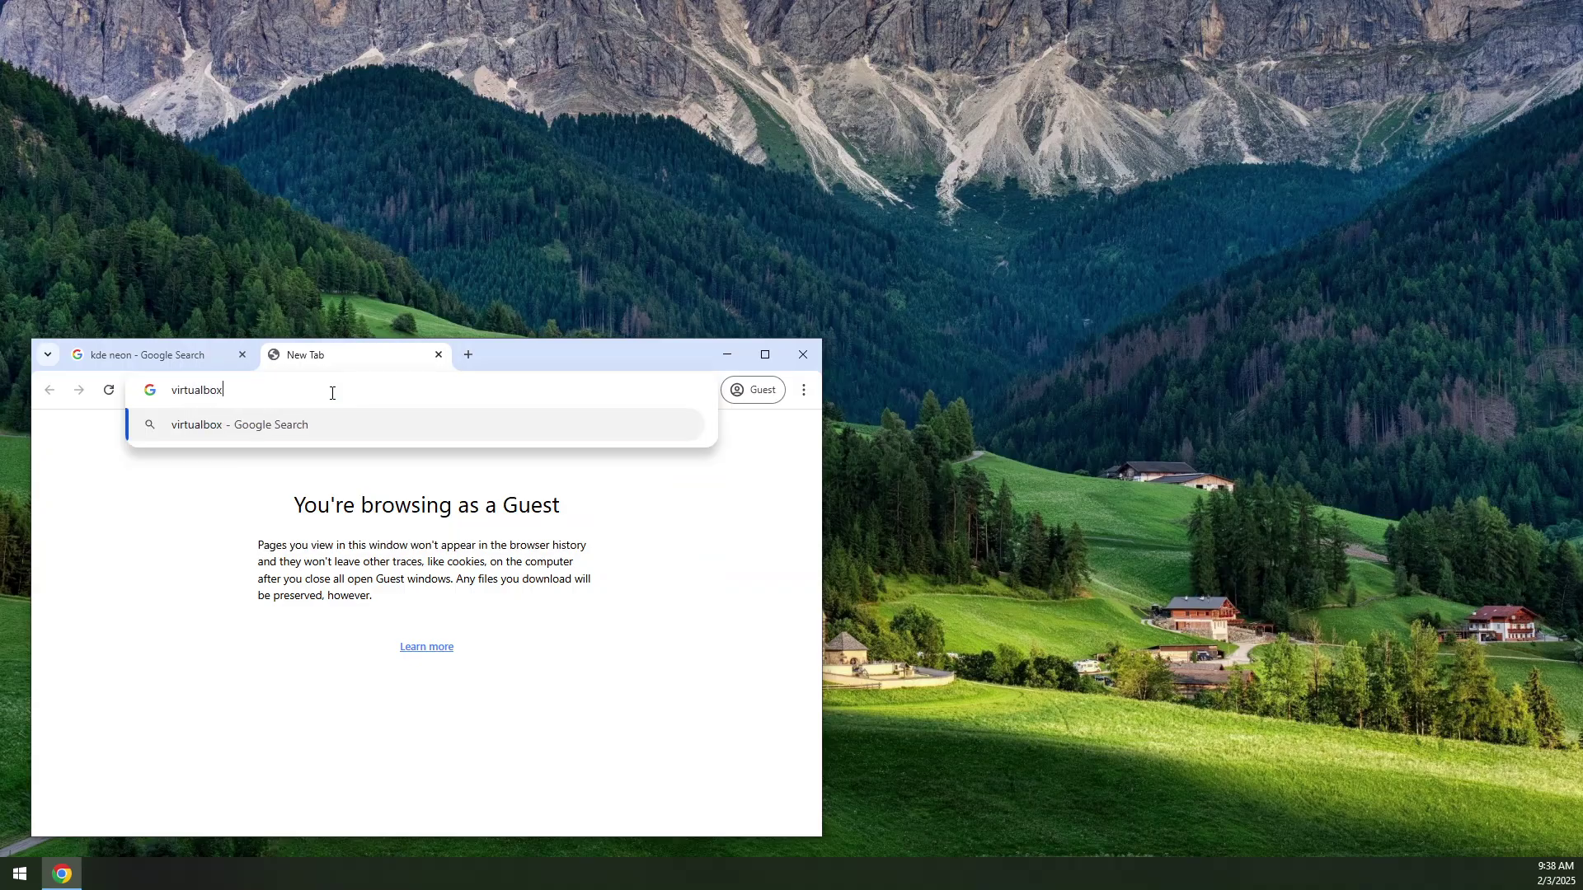
pyautogui.press('Return')
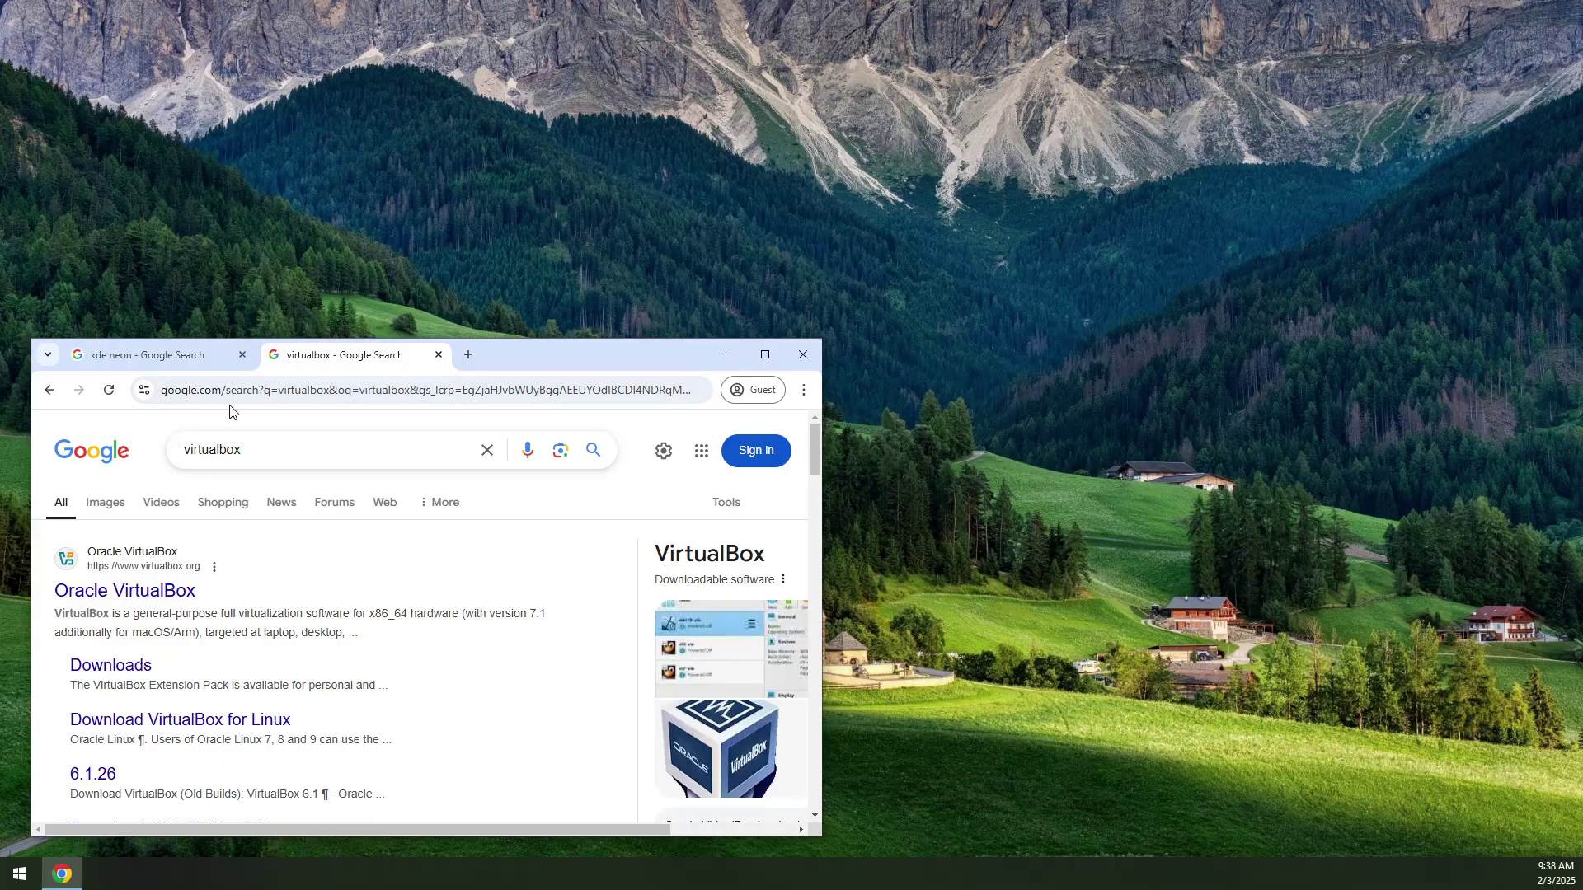
pyautogui.click(132, 597)
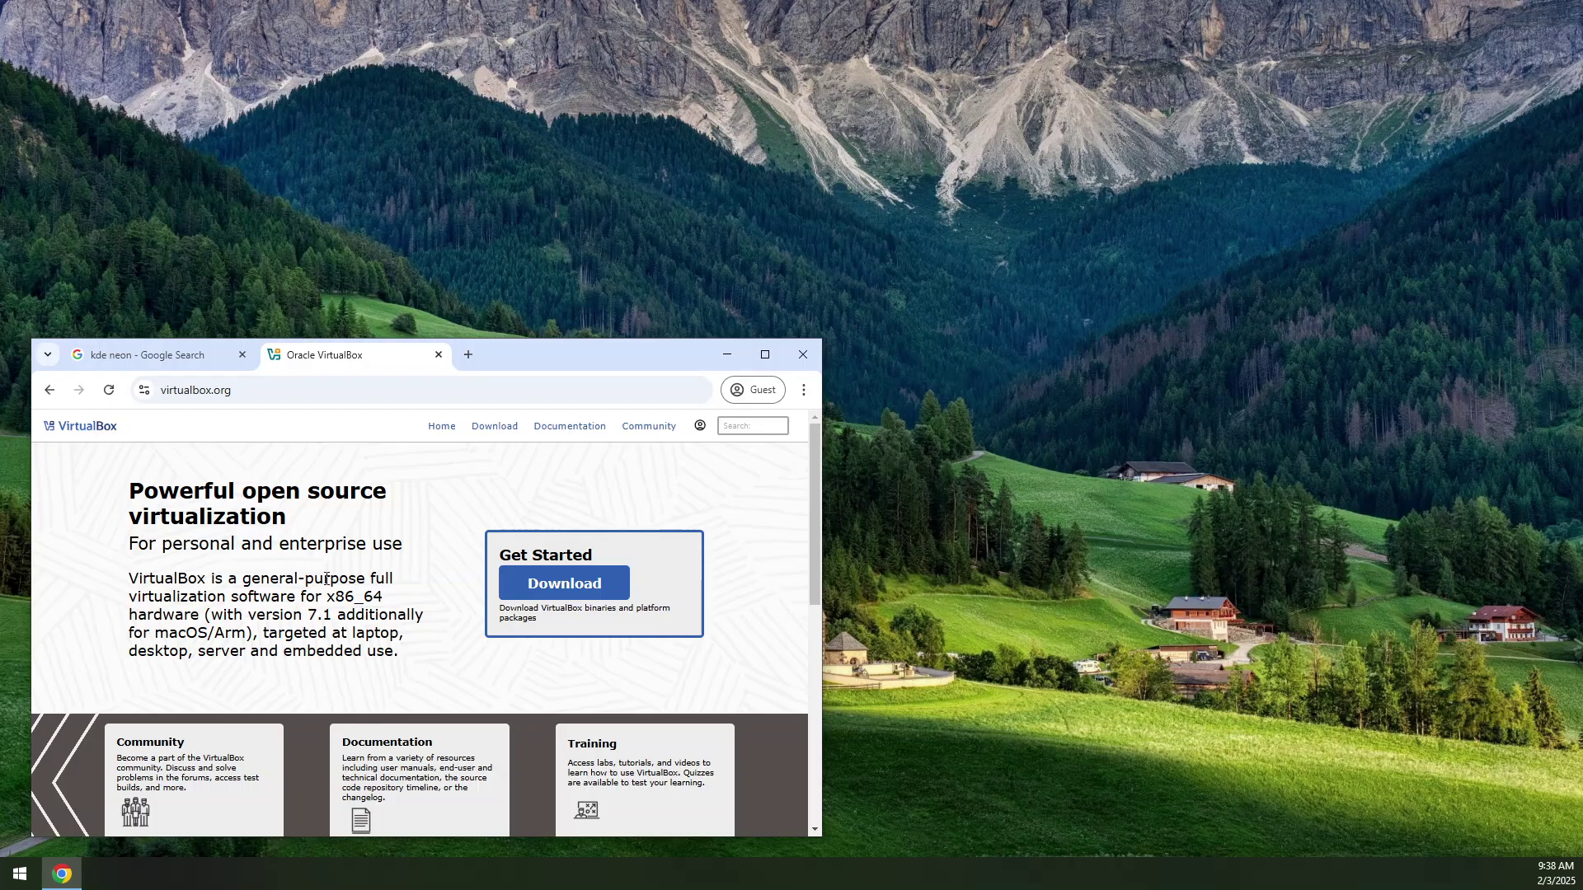
pyautogui.click(576, 585)
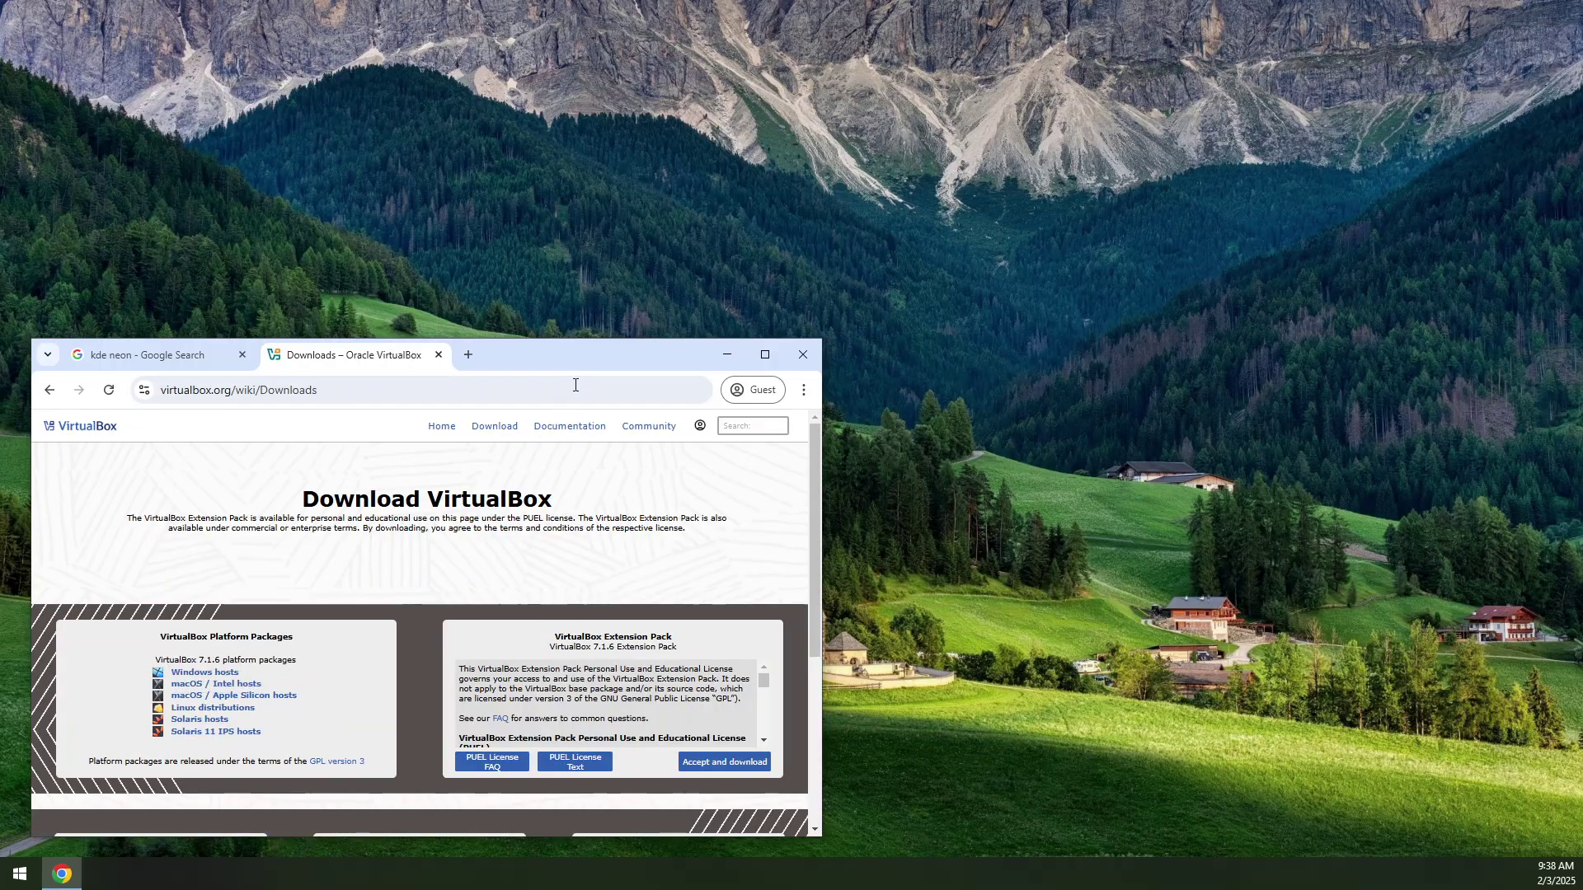
# - Request the VirtualBox 7.1.6 package for Windows hosts, but cancel saving the installer
pyautogui.moveTo(588, 346); pyautogui.dragTo(663, 241)
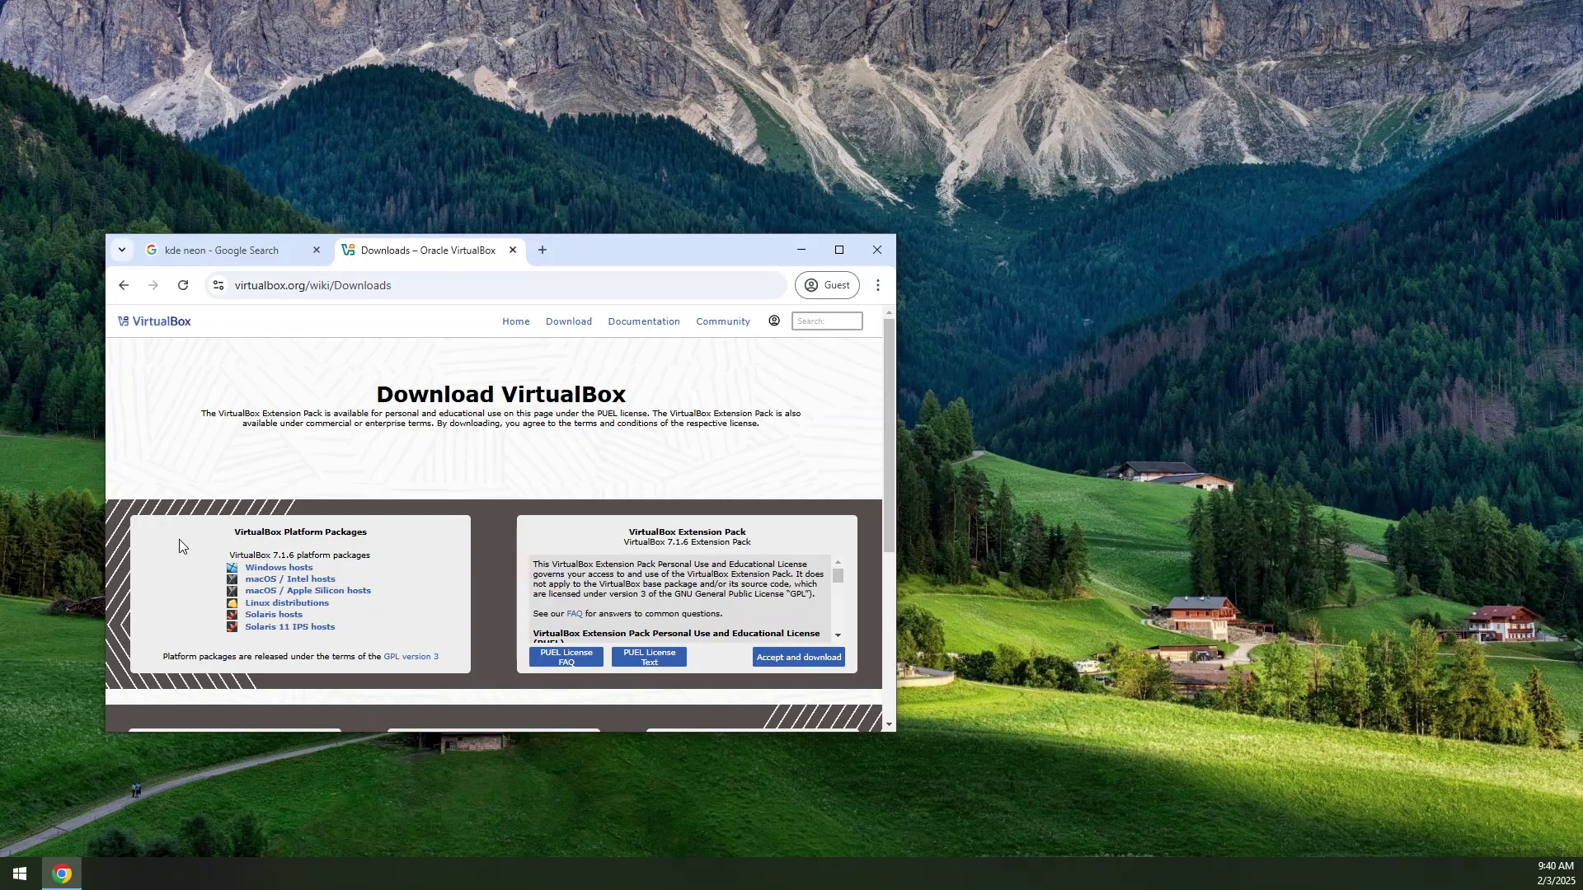
pyautogui.click(278, 571)
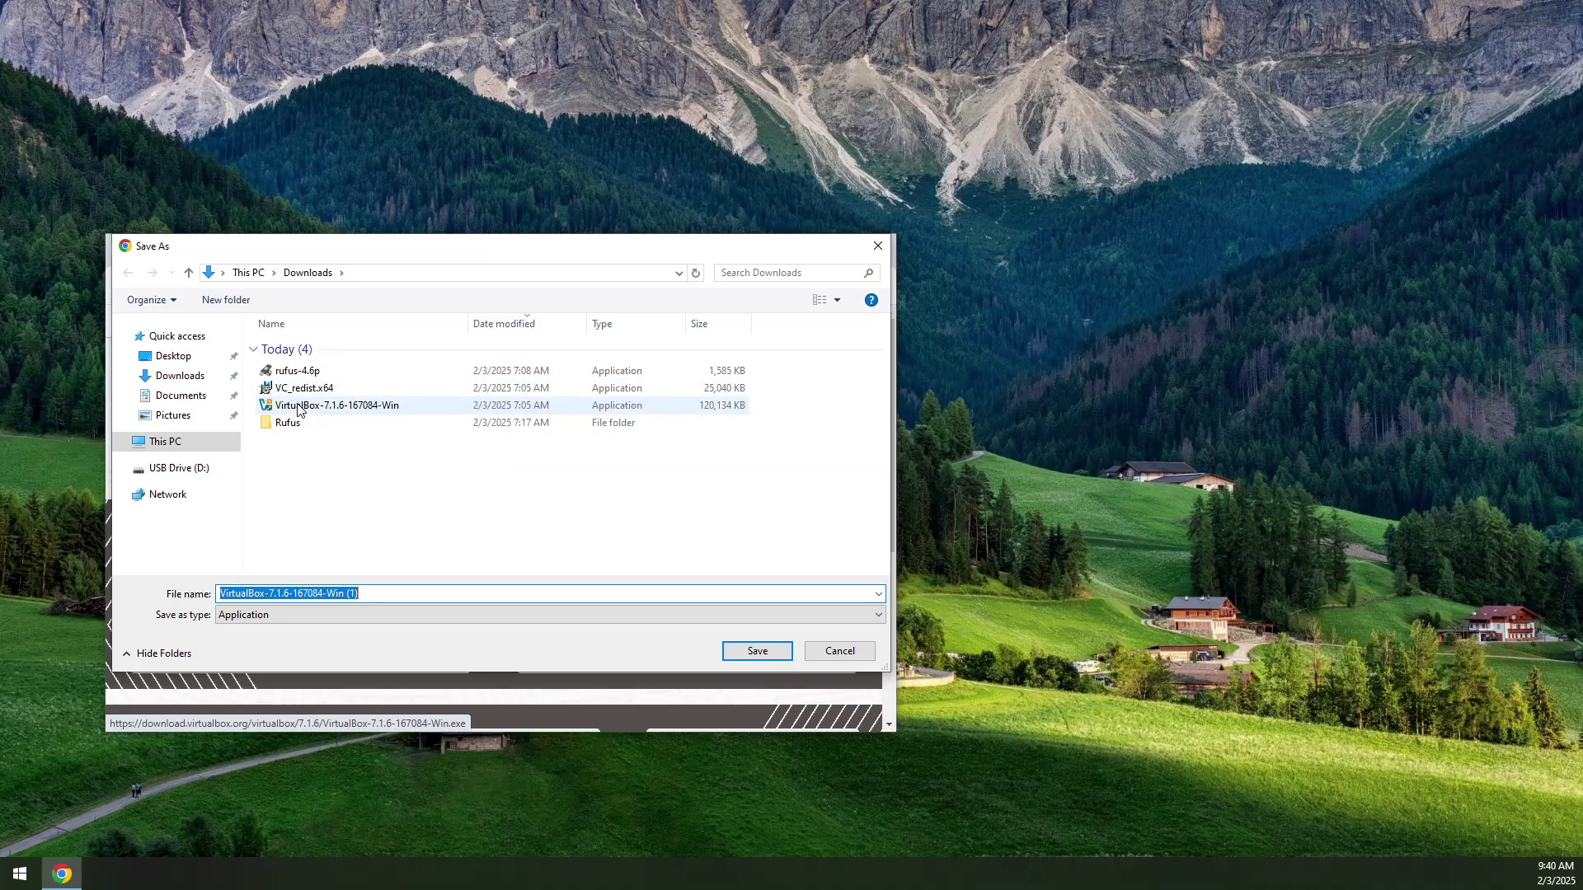
pyautogui.click(834, 649)
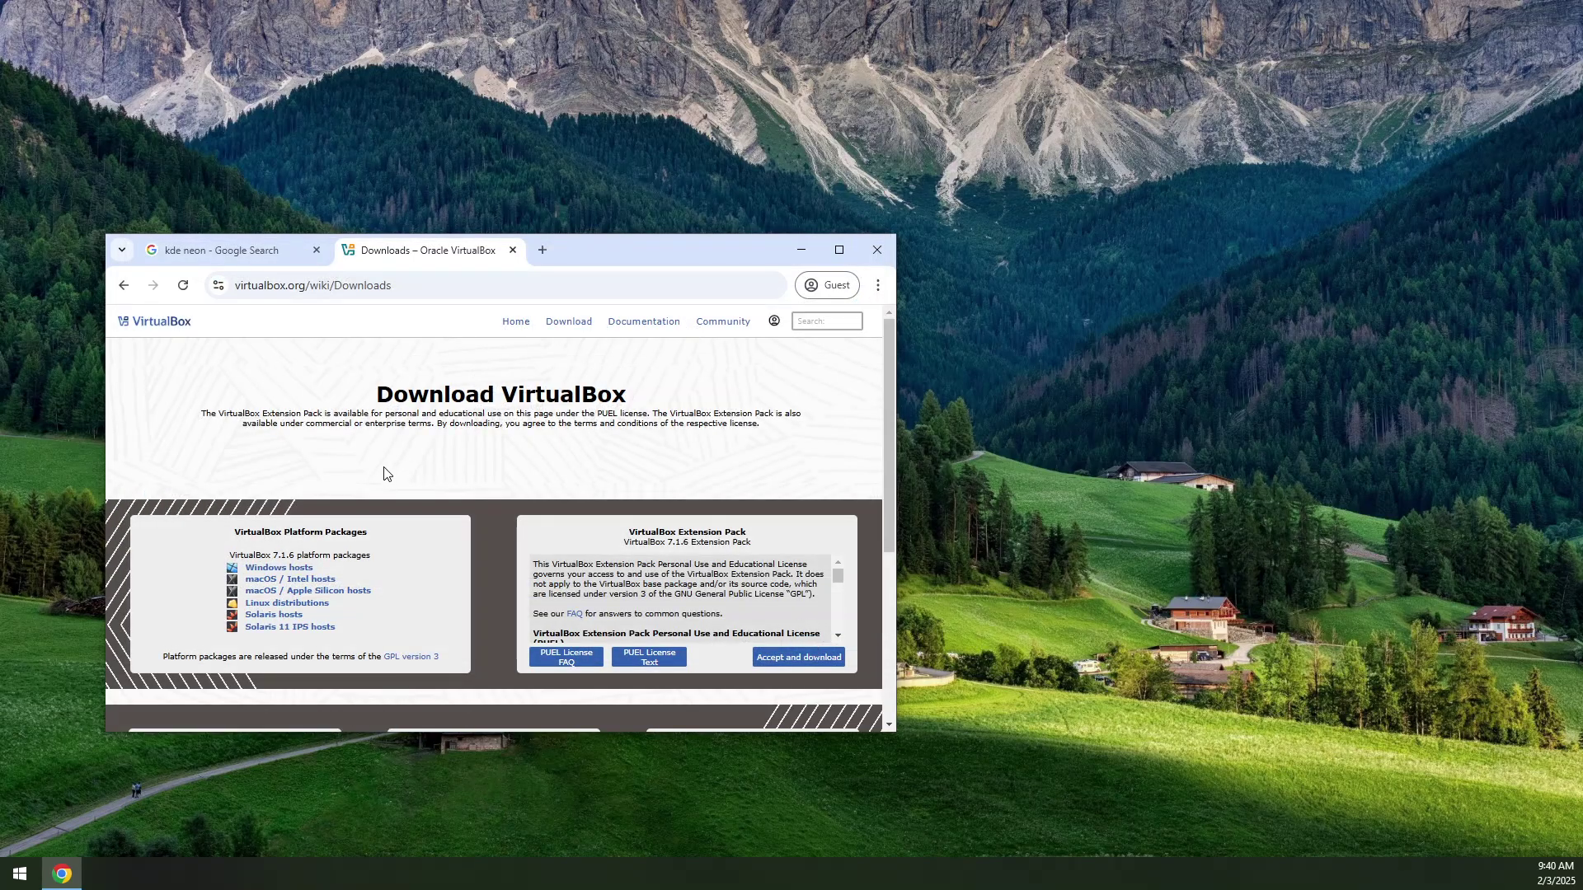
# - Accept and download the VirtualBox 7.1.6 Extension Pack, saving it in Downloads as Oracle_VirtualBox_Extension_Pack-7.1.6
pyautogui.scroll(-2, 474, 461)
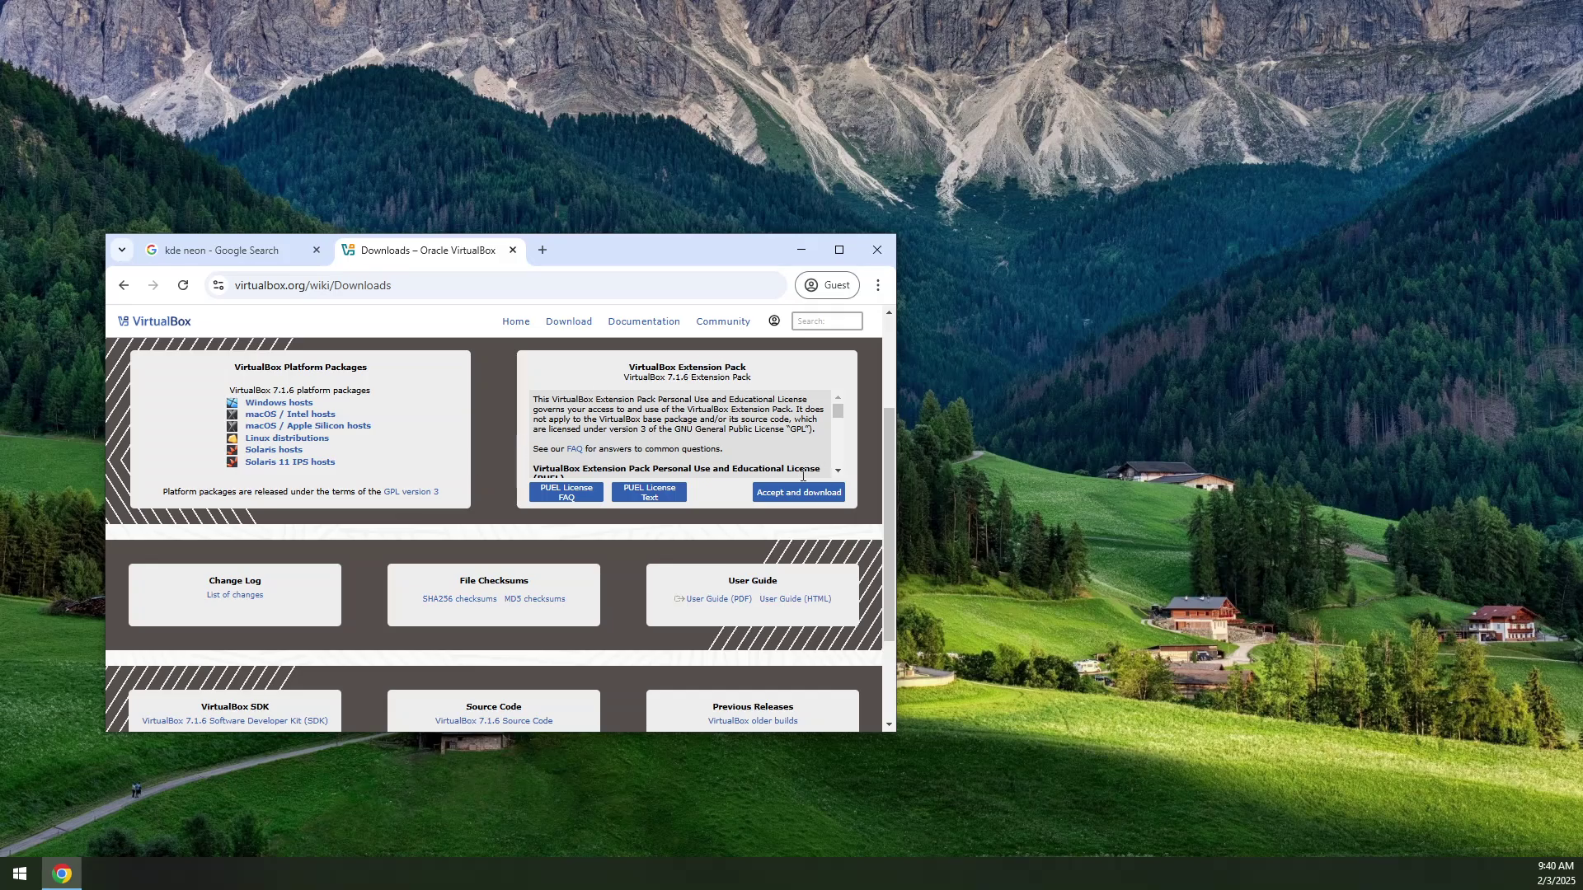
pyautogui.click(764, 492)
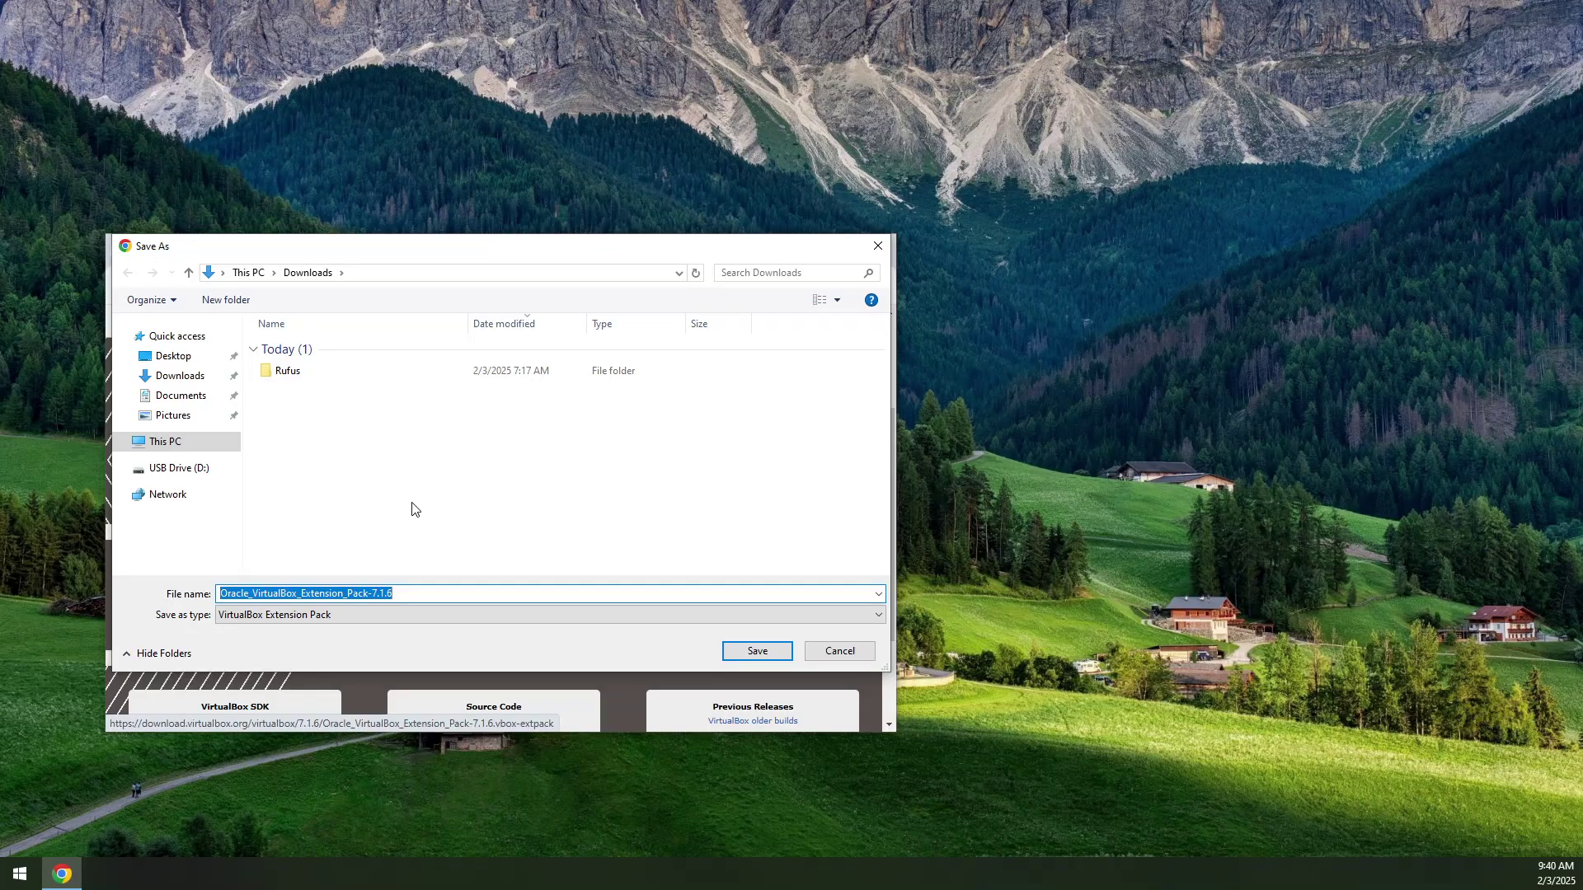
pyautogui.click(748, 652)
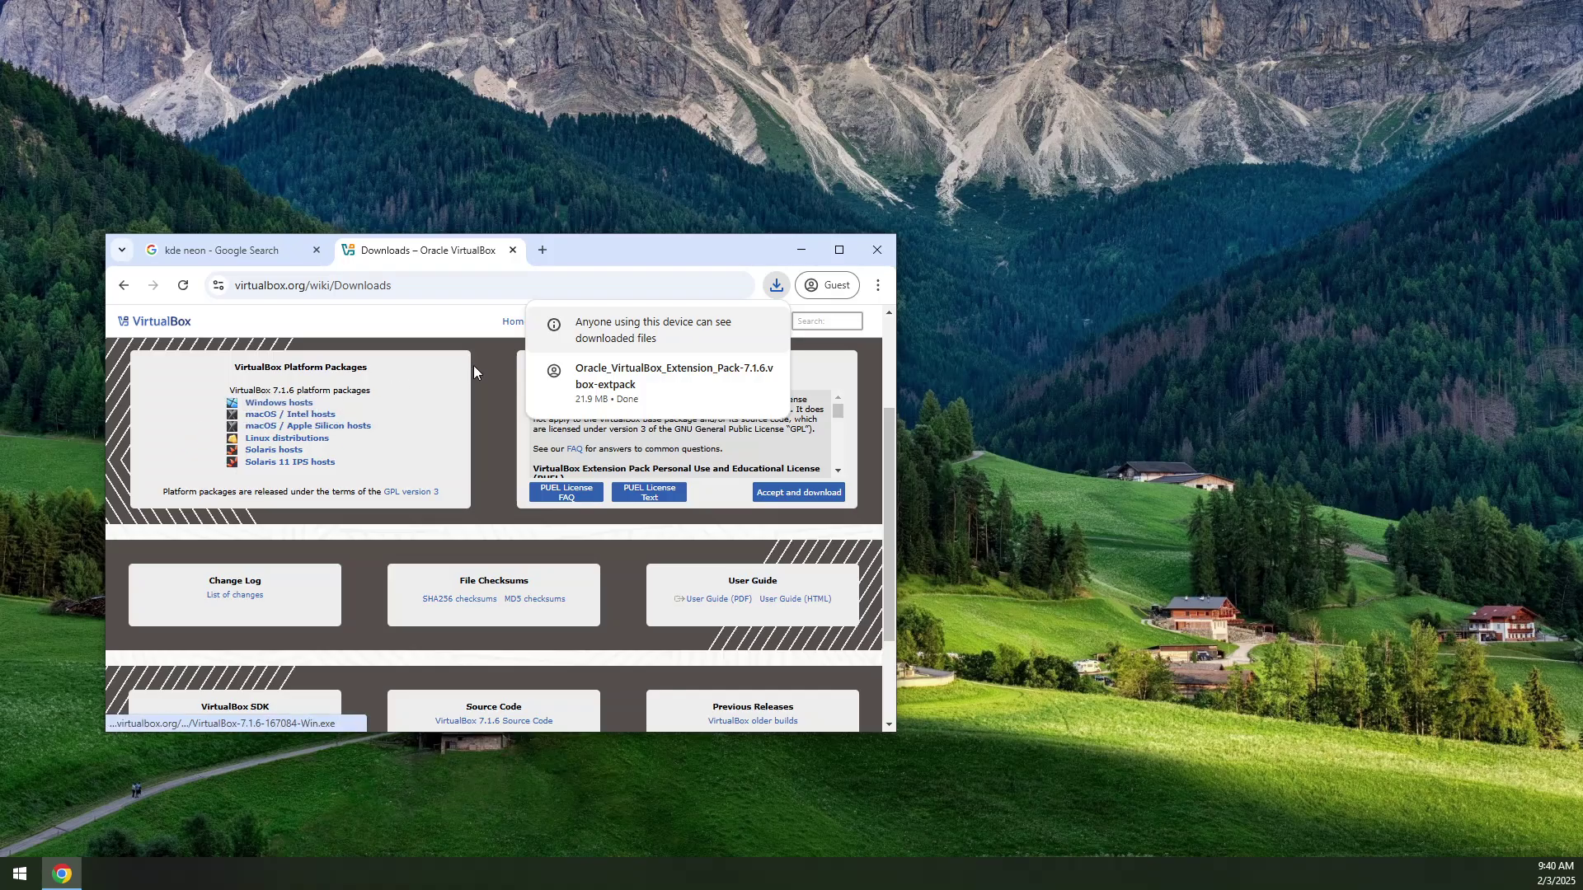
# - Open the downloaded Oracle VirtualBox Extension Pack file and approve its installation
pyautogui.moveTo(622, 391)
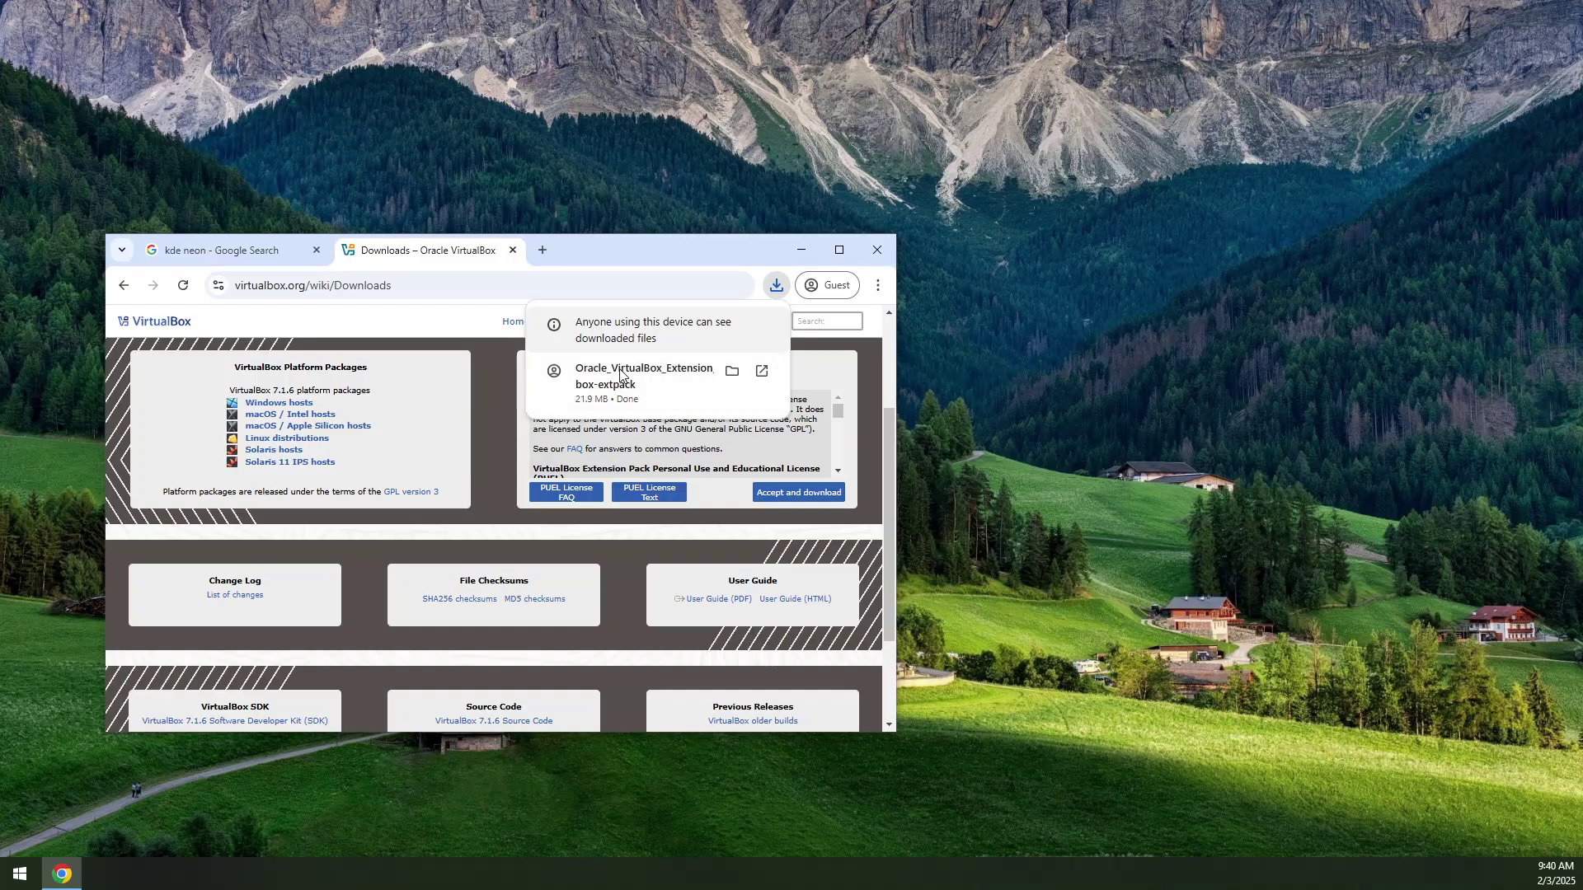
pyautogui.click(620, 375)
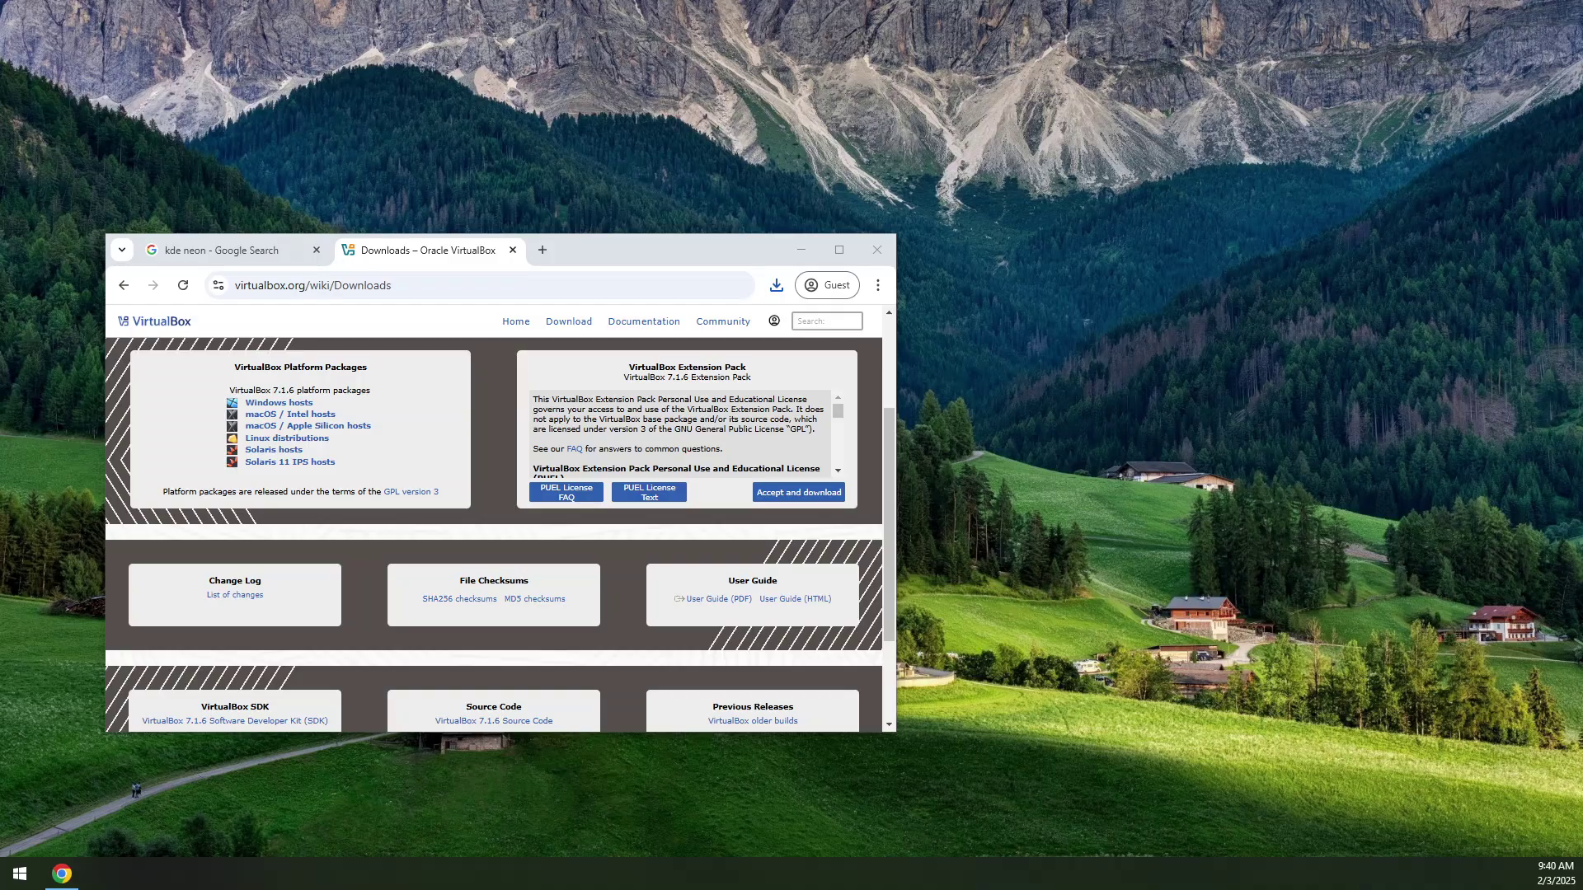
pyautogui.moveTo(762, 460); pyautogui.dragTo(1197, 361)
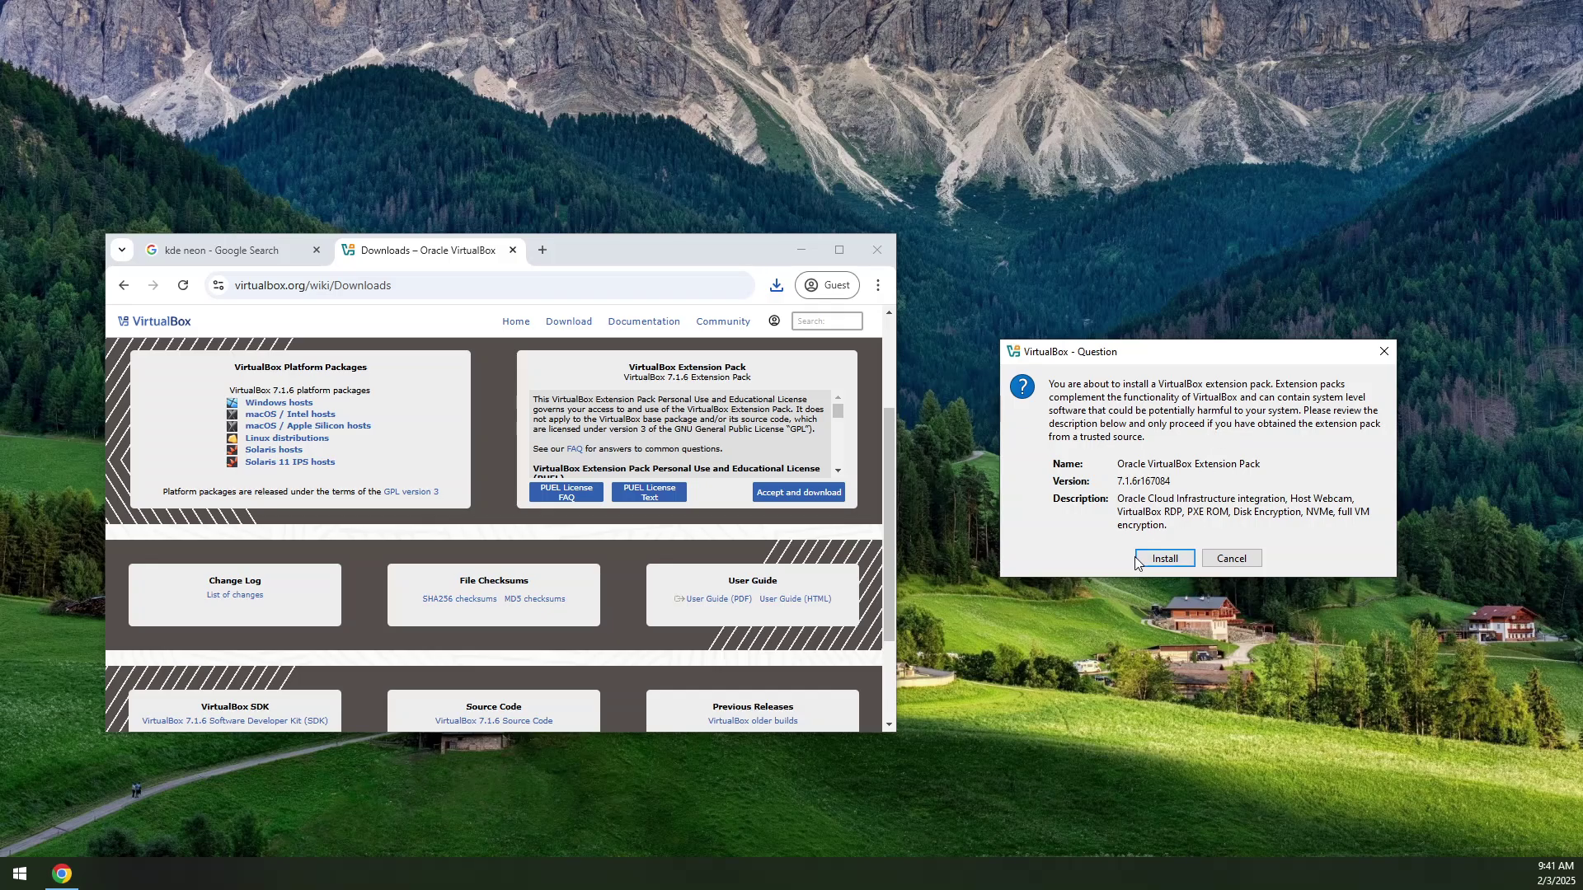
pyautogui.click(1171, 559)
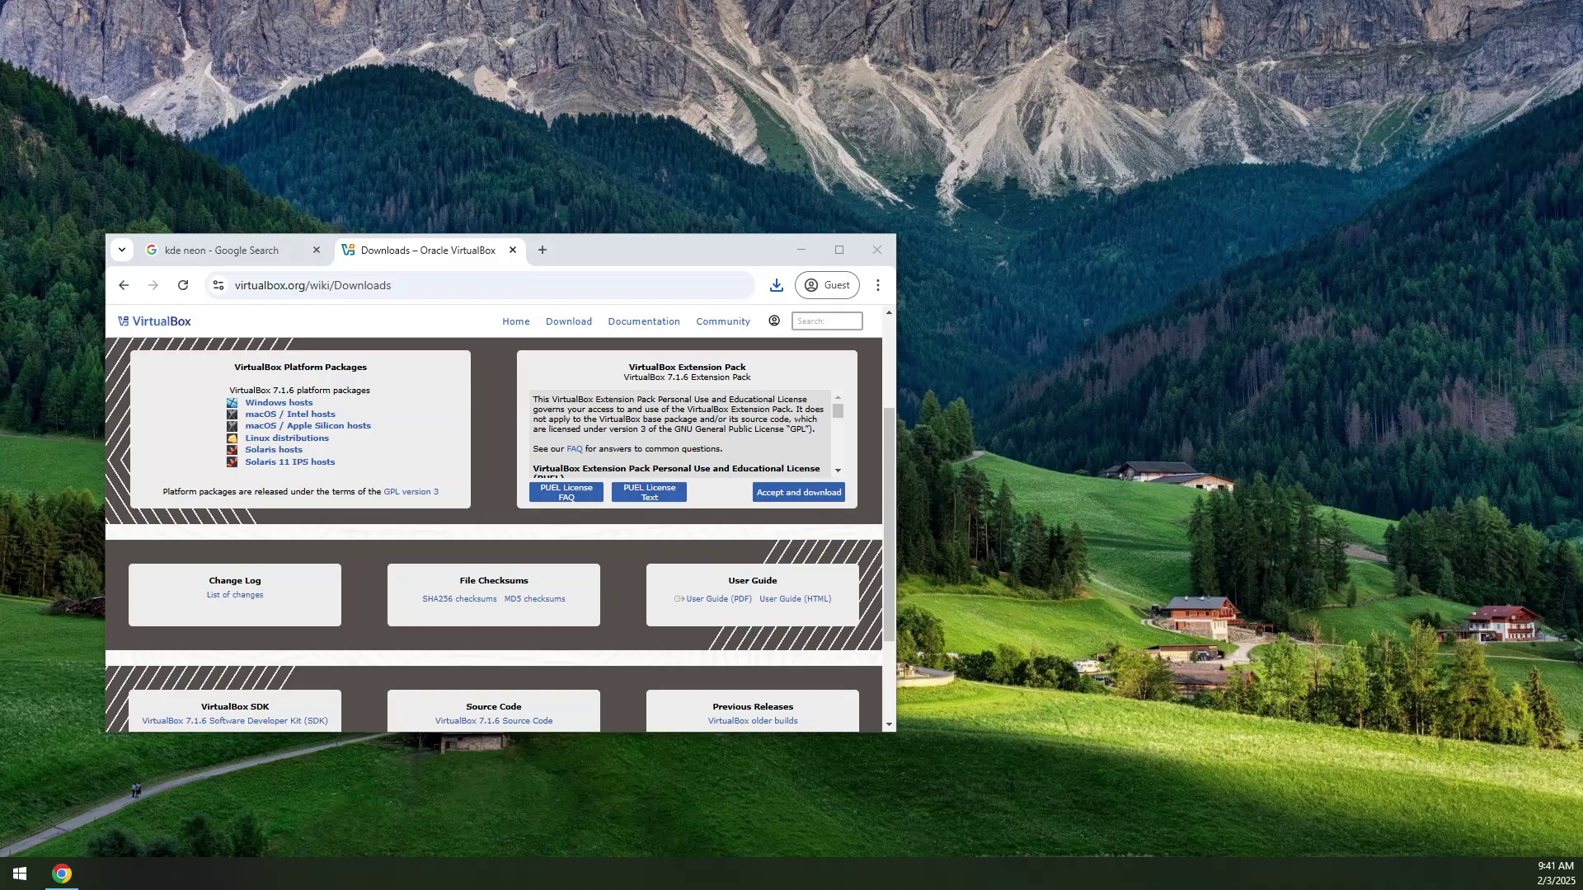
# - Go through the VirtualBox Extension Pack licence to its end and agree to it
pyautogui.moveTo(981, 264); pyautogui.dragTo(1182, 294)
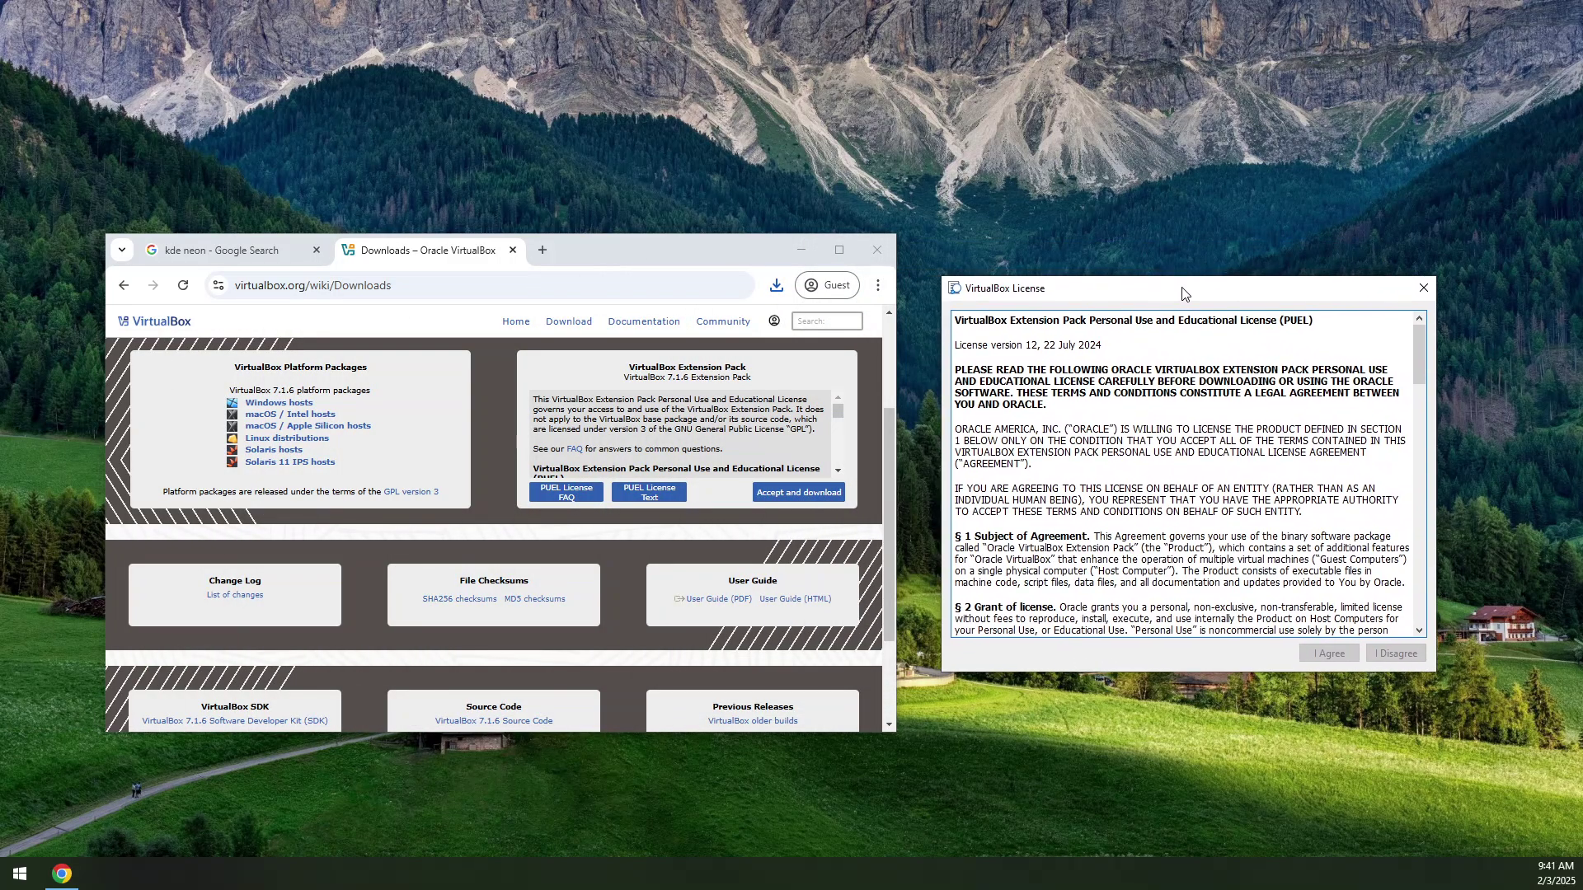
pyautogui.moveTo(1419, 363); pyautogui.dragTo(1418, 614)
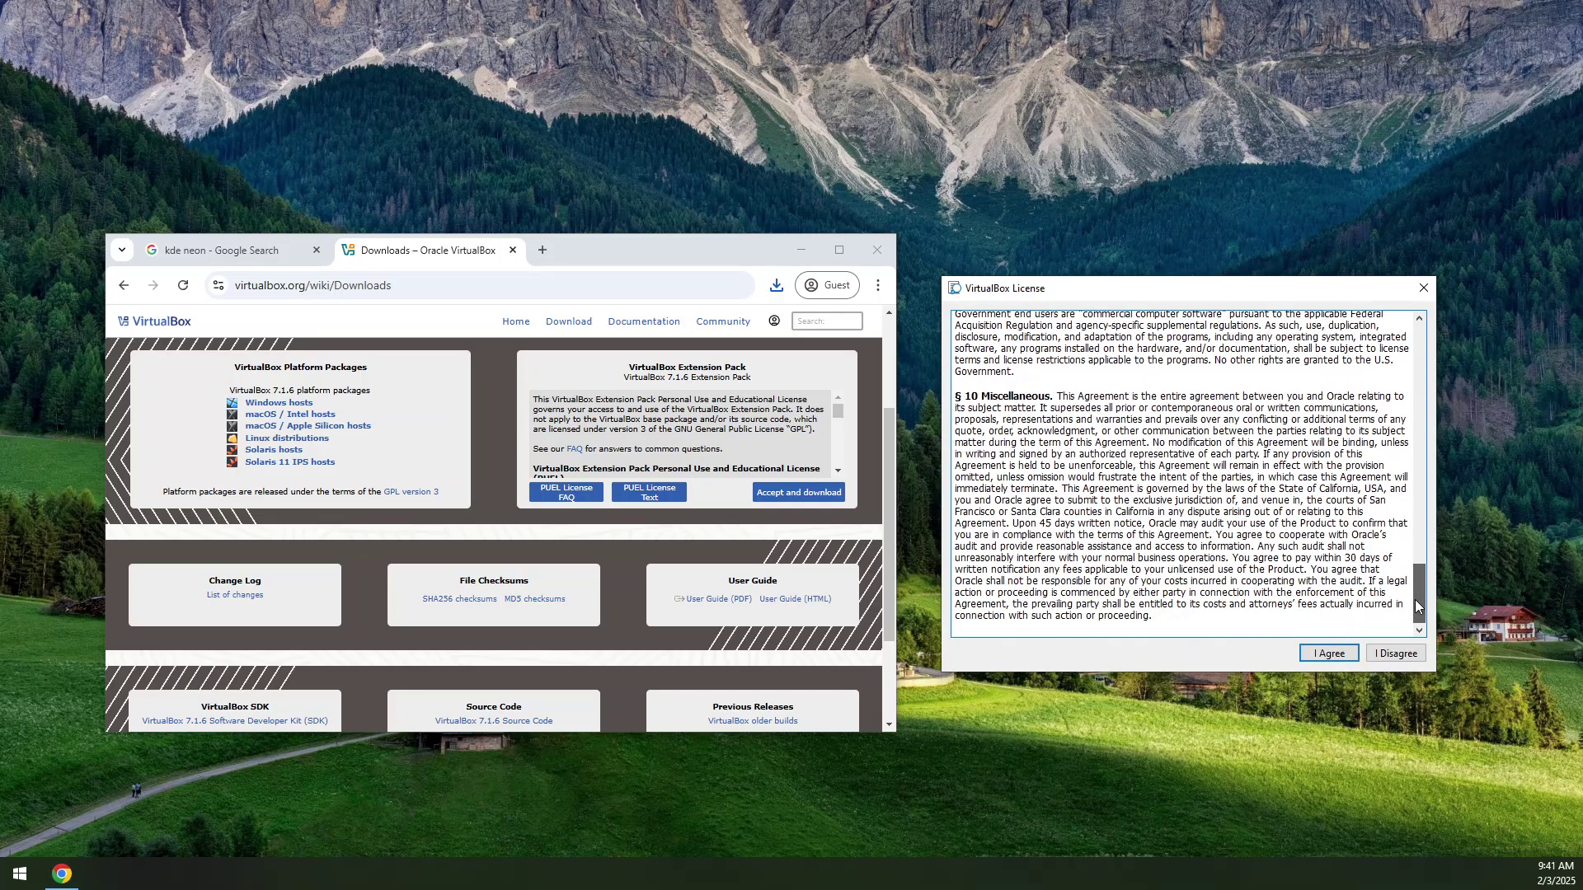
pyautogui.click(1328, 653)
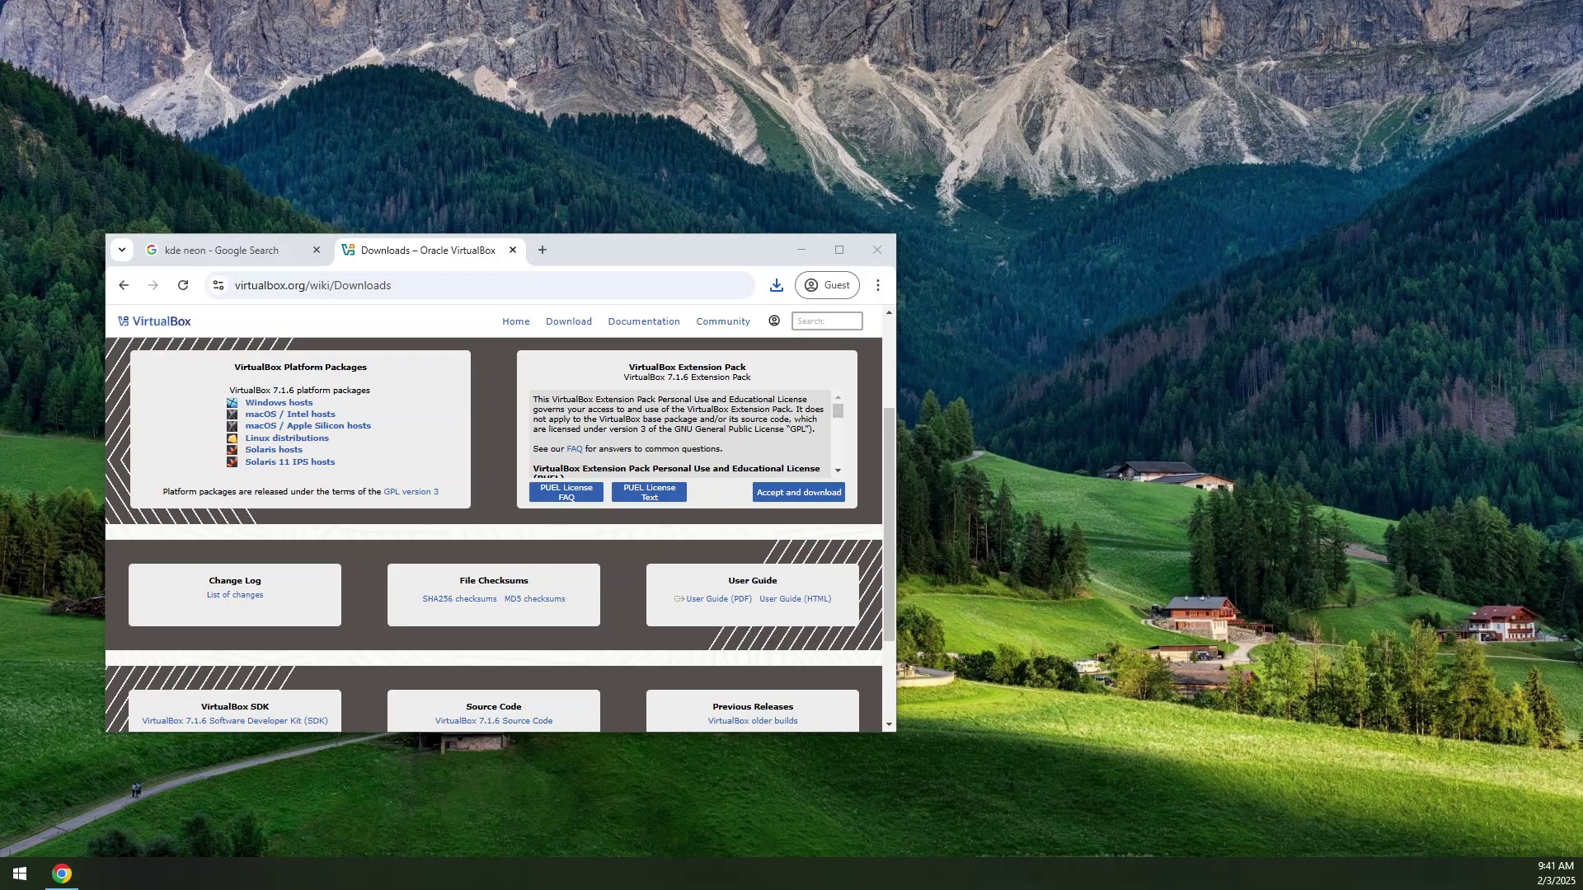
pyautogui.moveTo(0, 290); pyautogui.dragTo(733, 113)
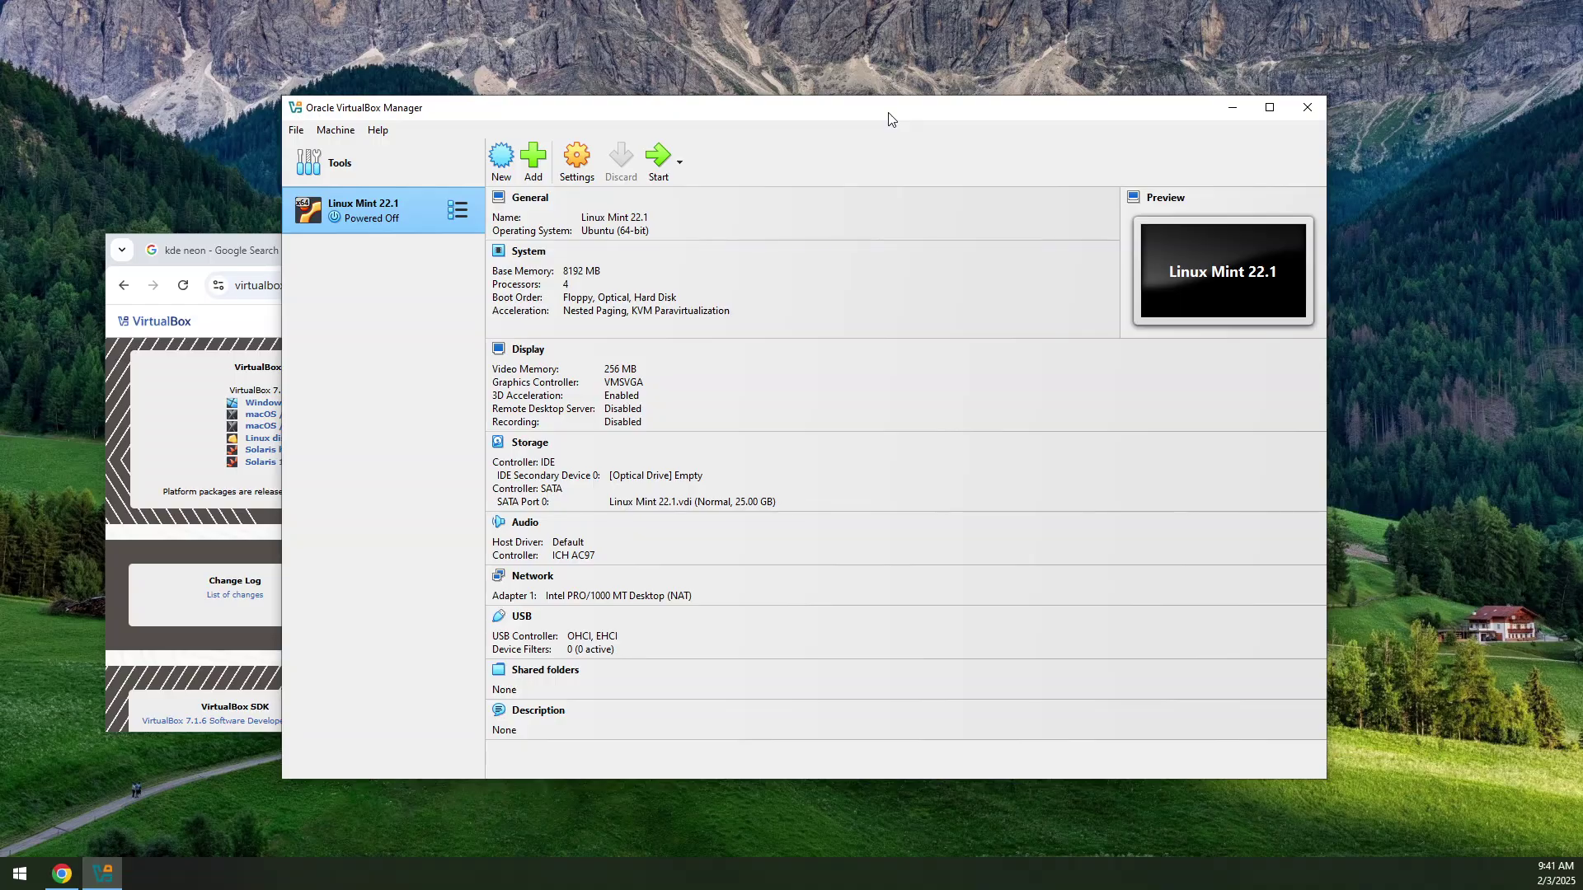
pyautogui.moveTo(890, 119); pyautogui.dragTo(481, 148)
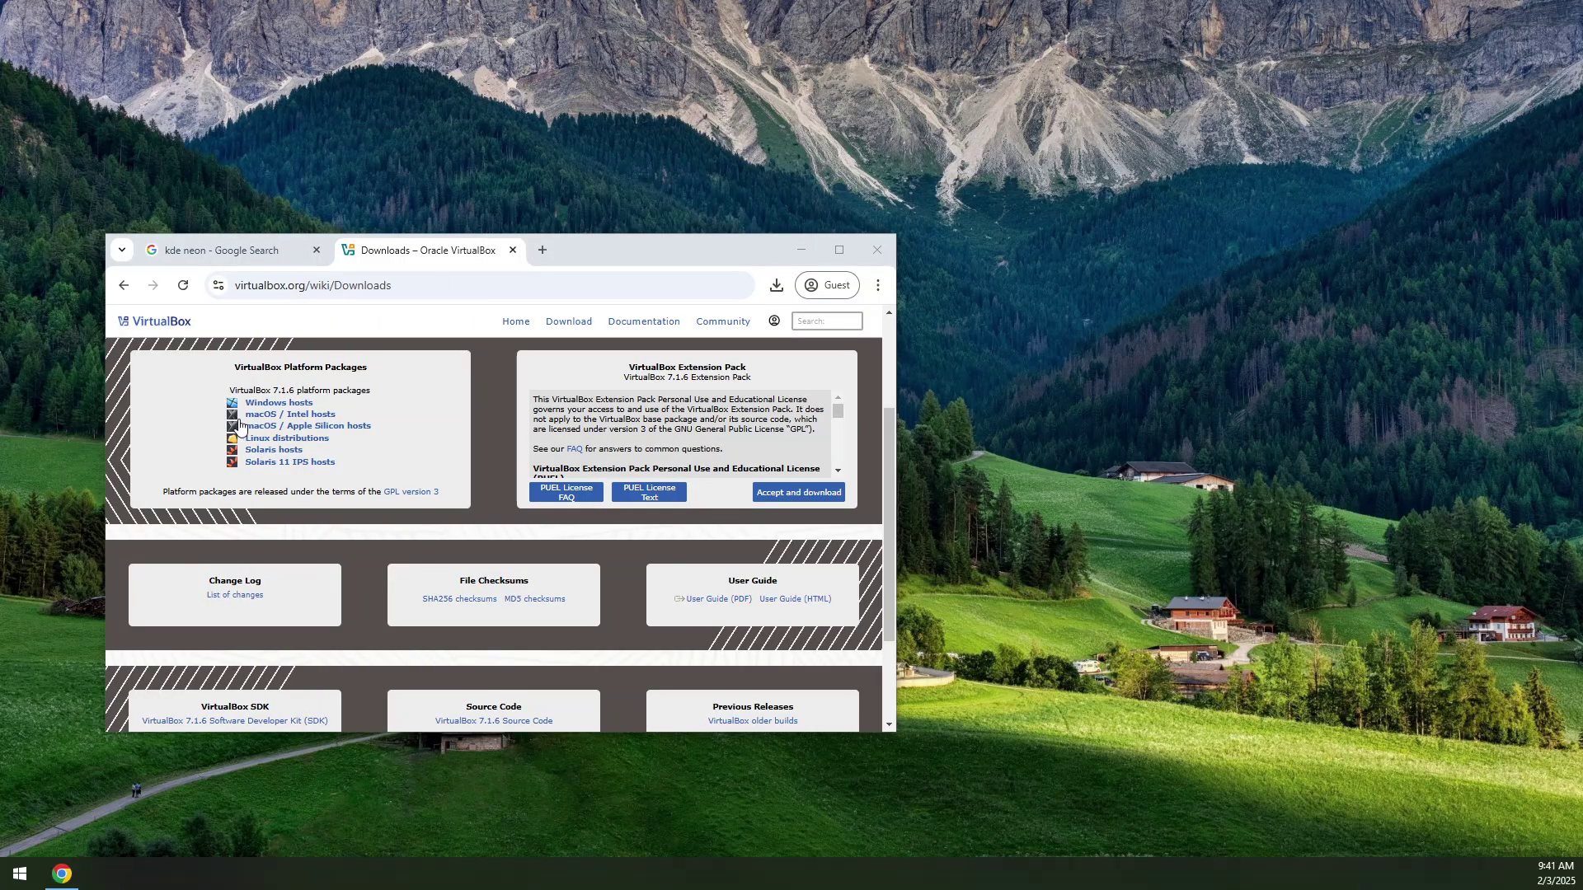
# - Replace the kde neon search with visual c++ 2019 redistributable and open Microsoft's page of latest supported Visual C++ Redistributable downloads
pyautogui.click(235, 254)
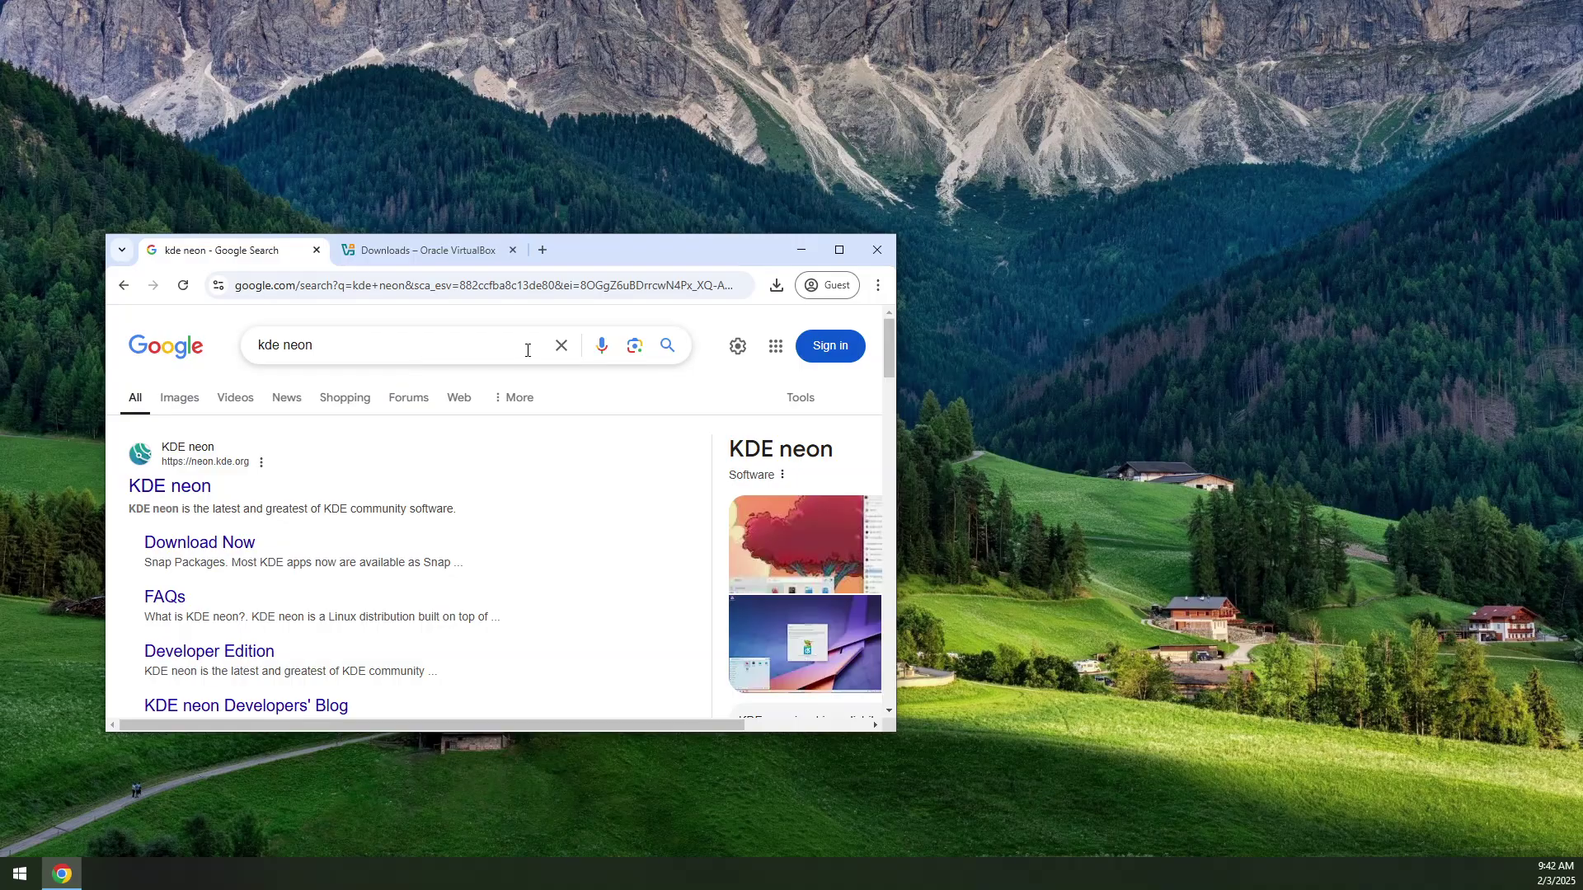
pyautogui.click(561, 346)
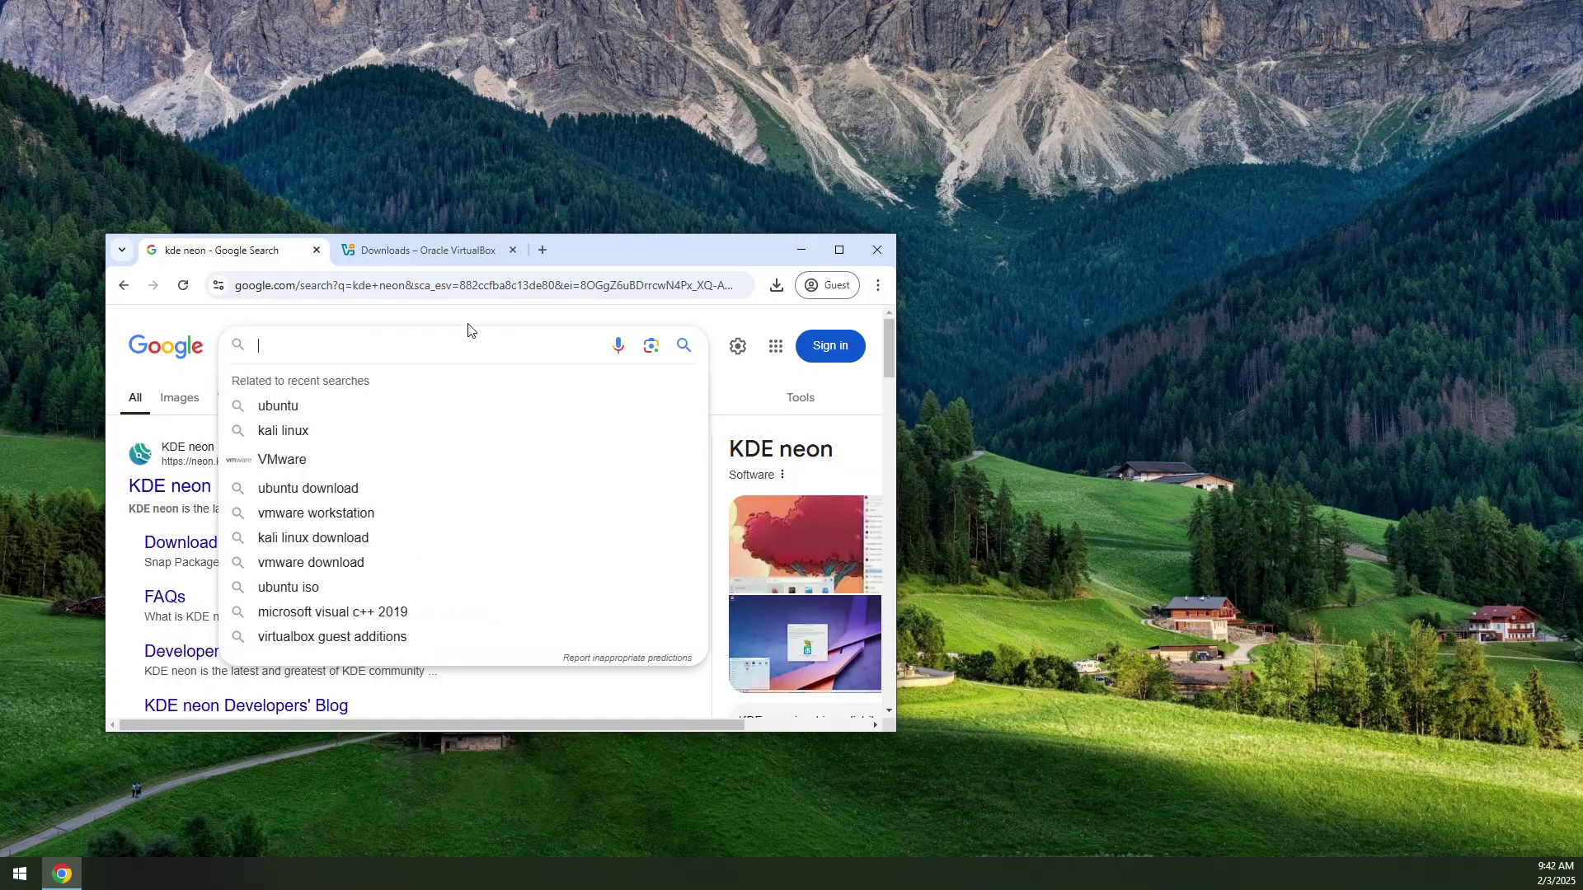
pyautogui.write('visual c')
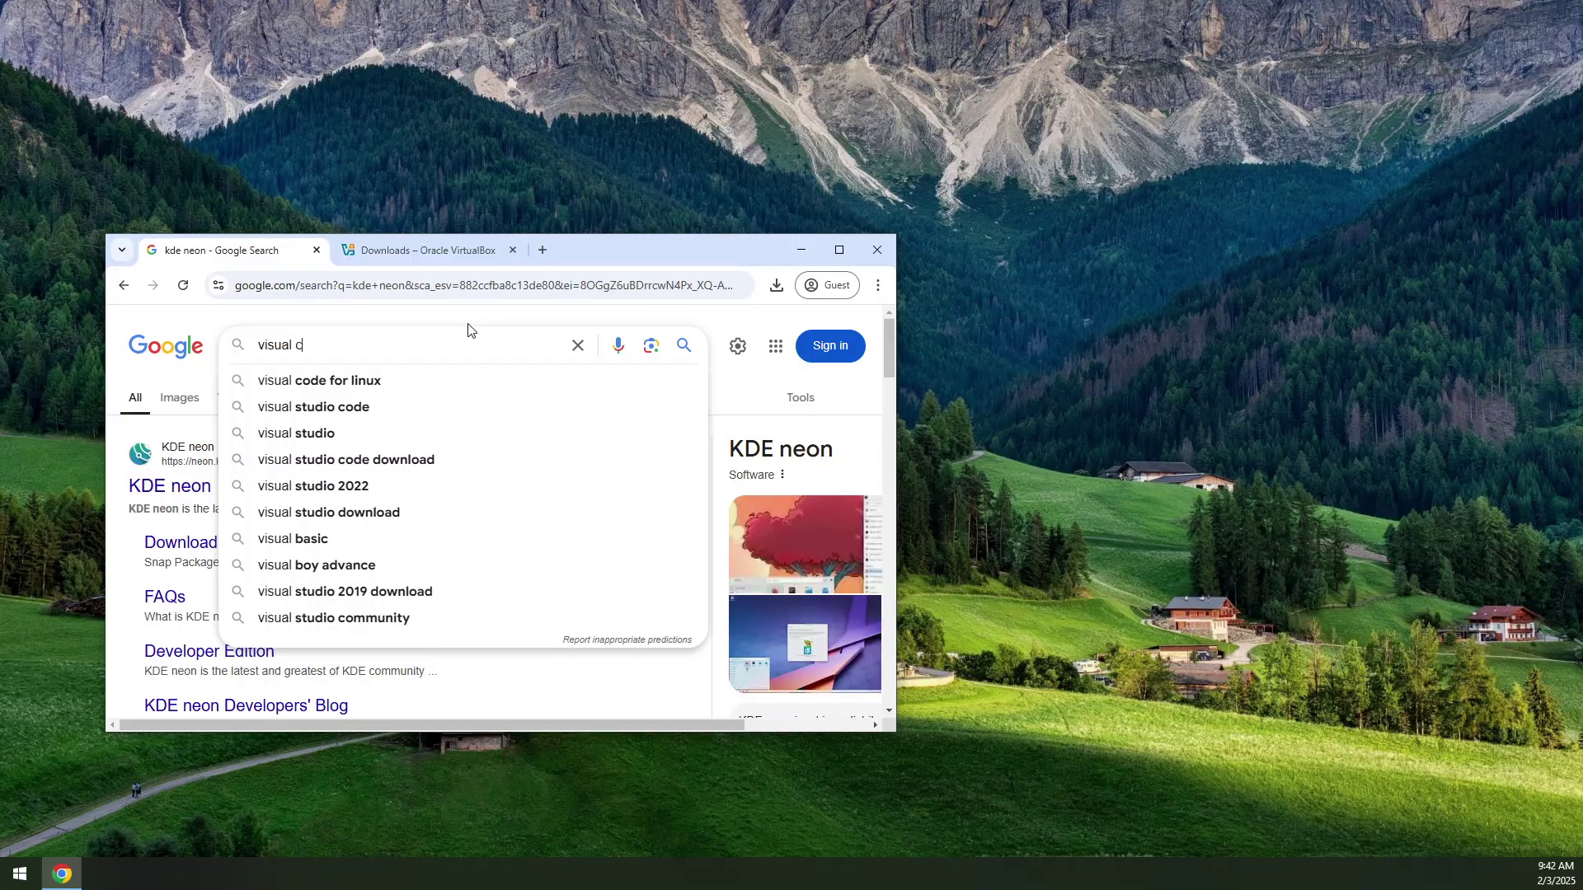
pyautogui.write('++ 2')
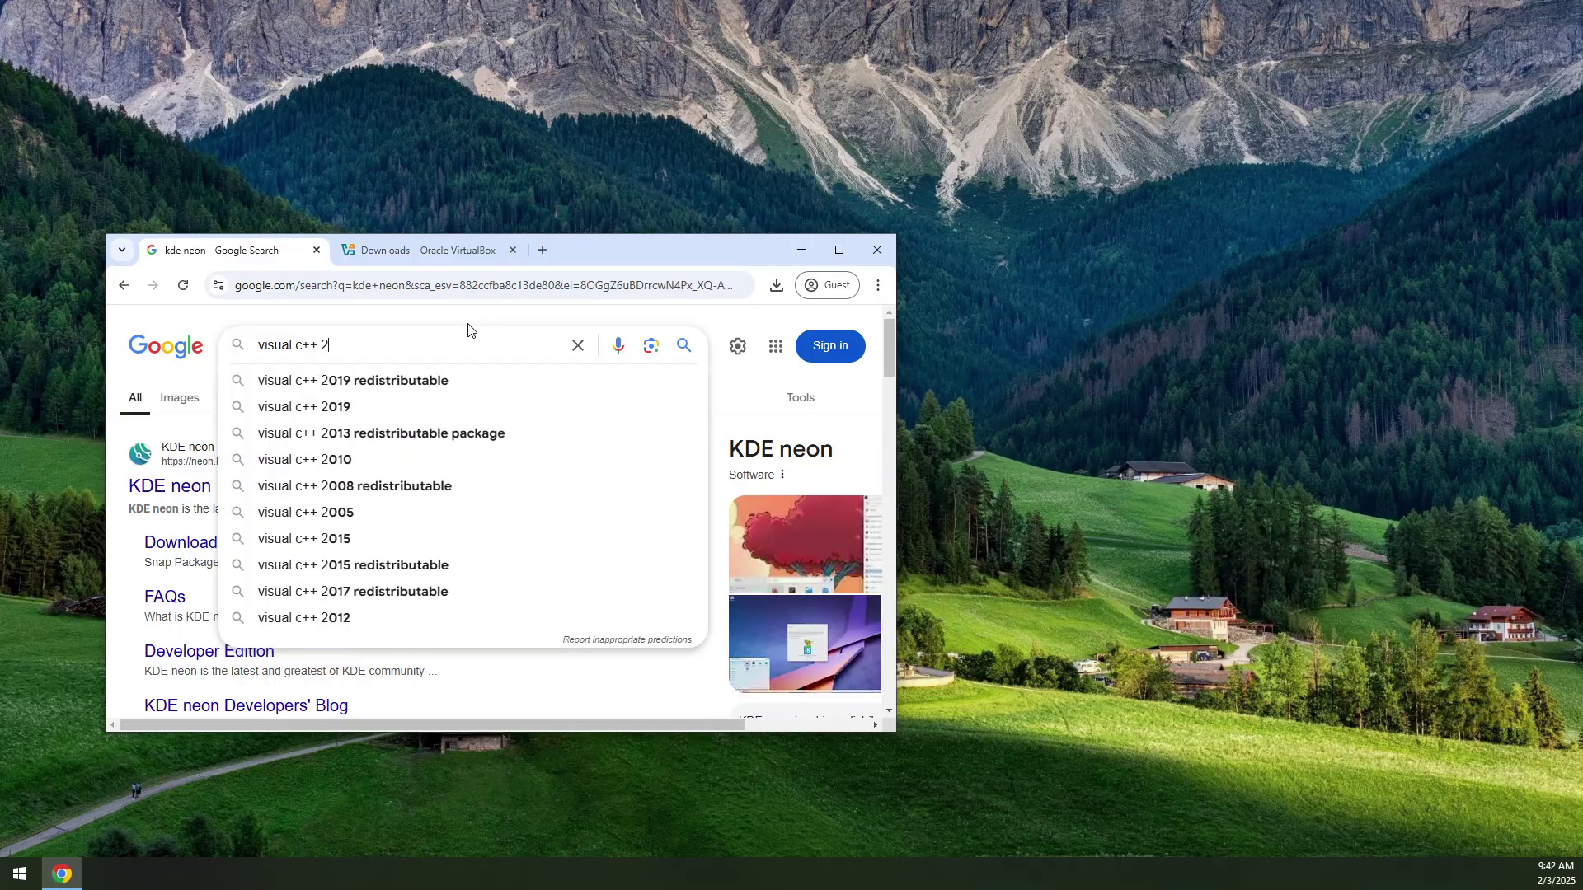
pyautogui.write('019 red')
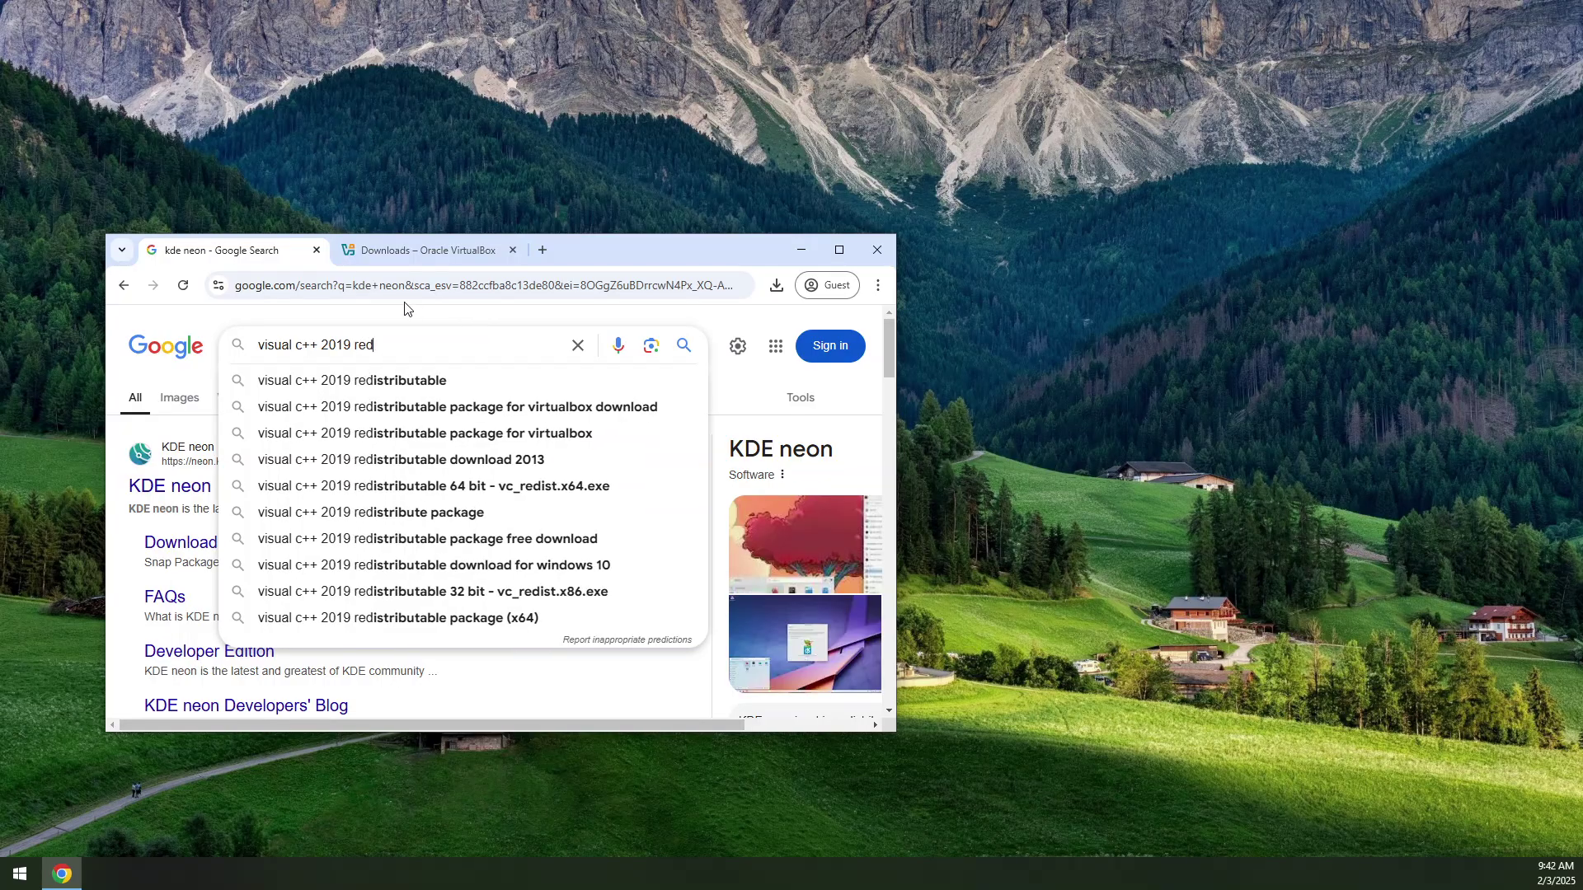
pyautogui.click(403, 381)
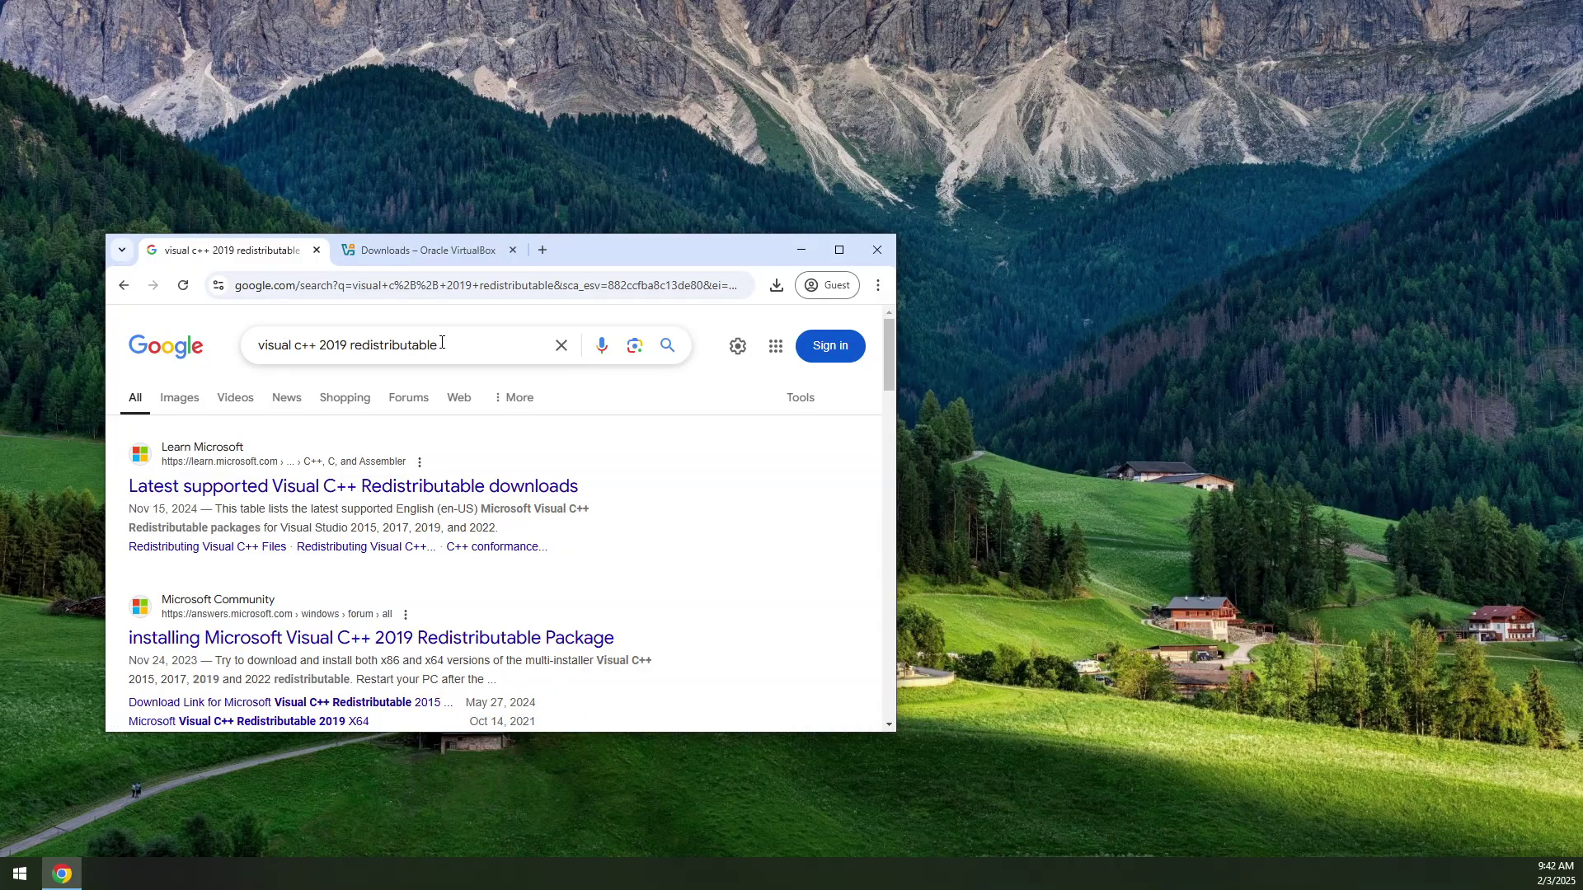
pyautogui.click(337, 485)
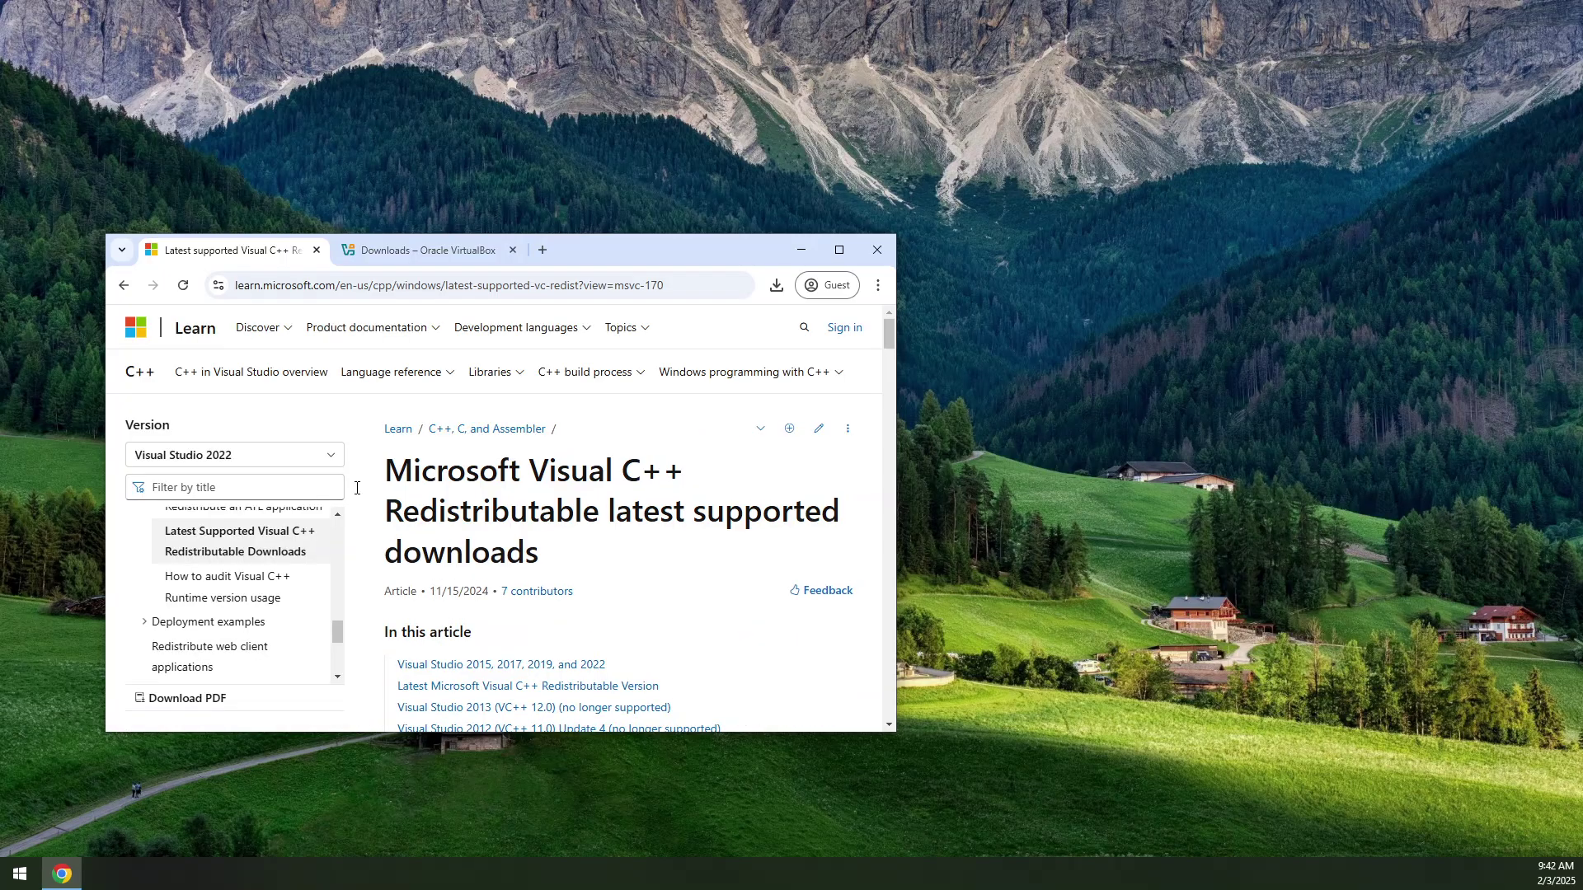
# - Find the X64 row of the redistributable table and request vc_redist.x64.exe, but cancel saving the file
pyautogui.scroll(-10, 608, 546)
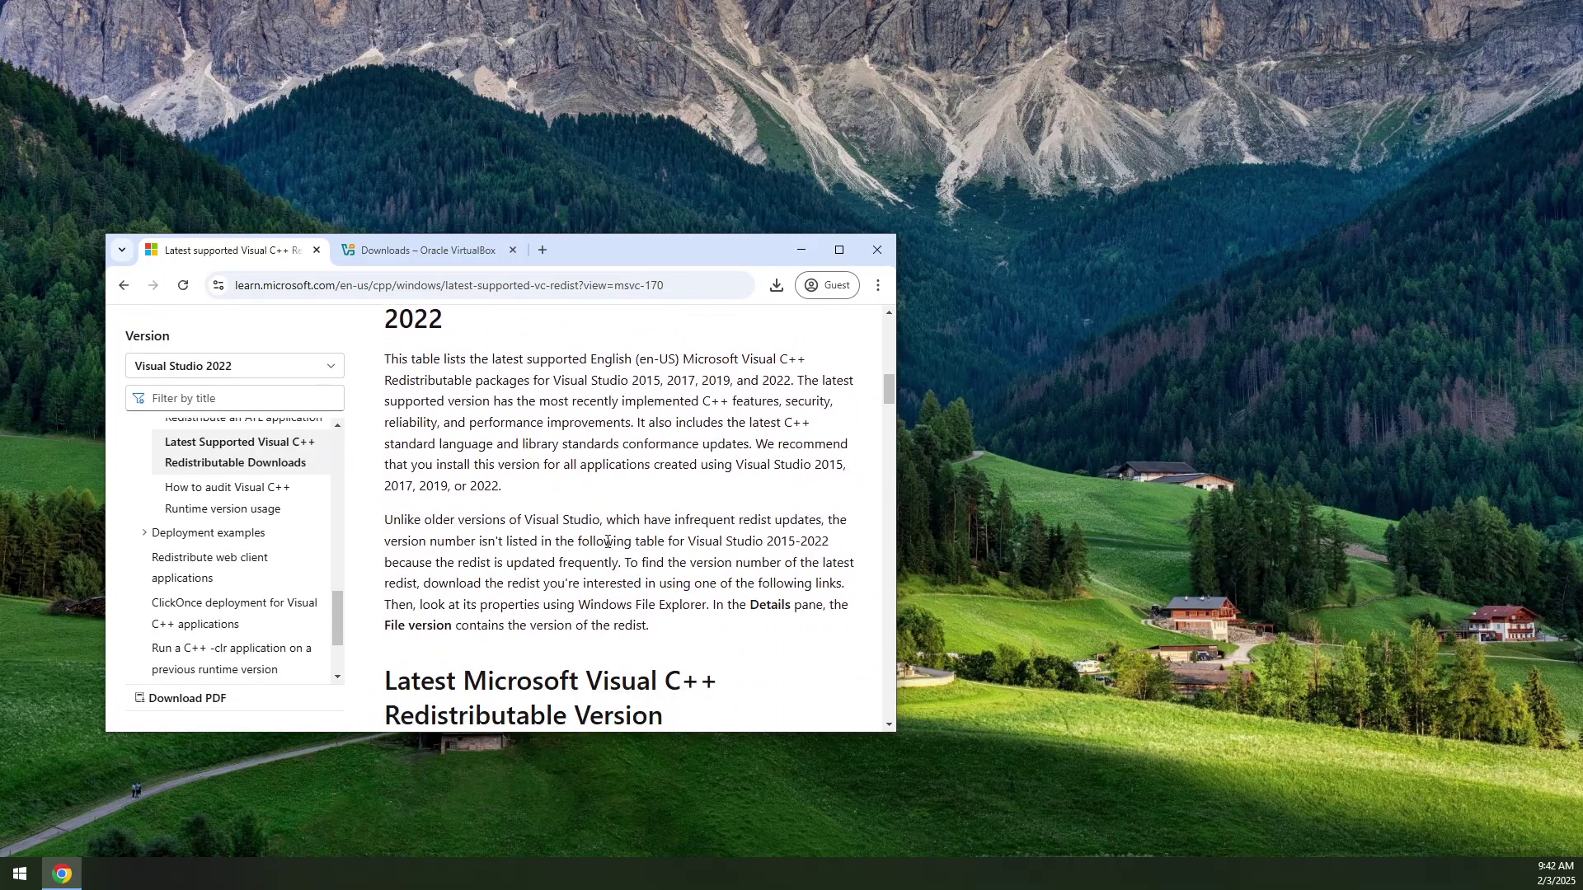
pyautogui.scroll(-7, 608, 541)
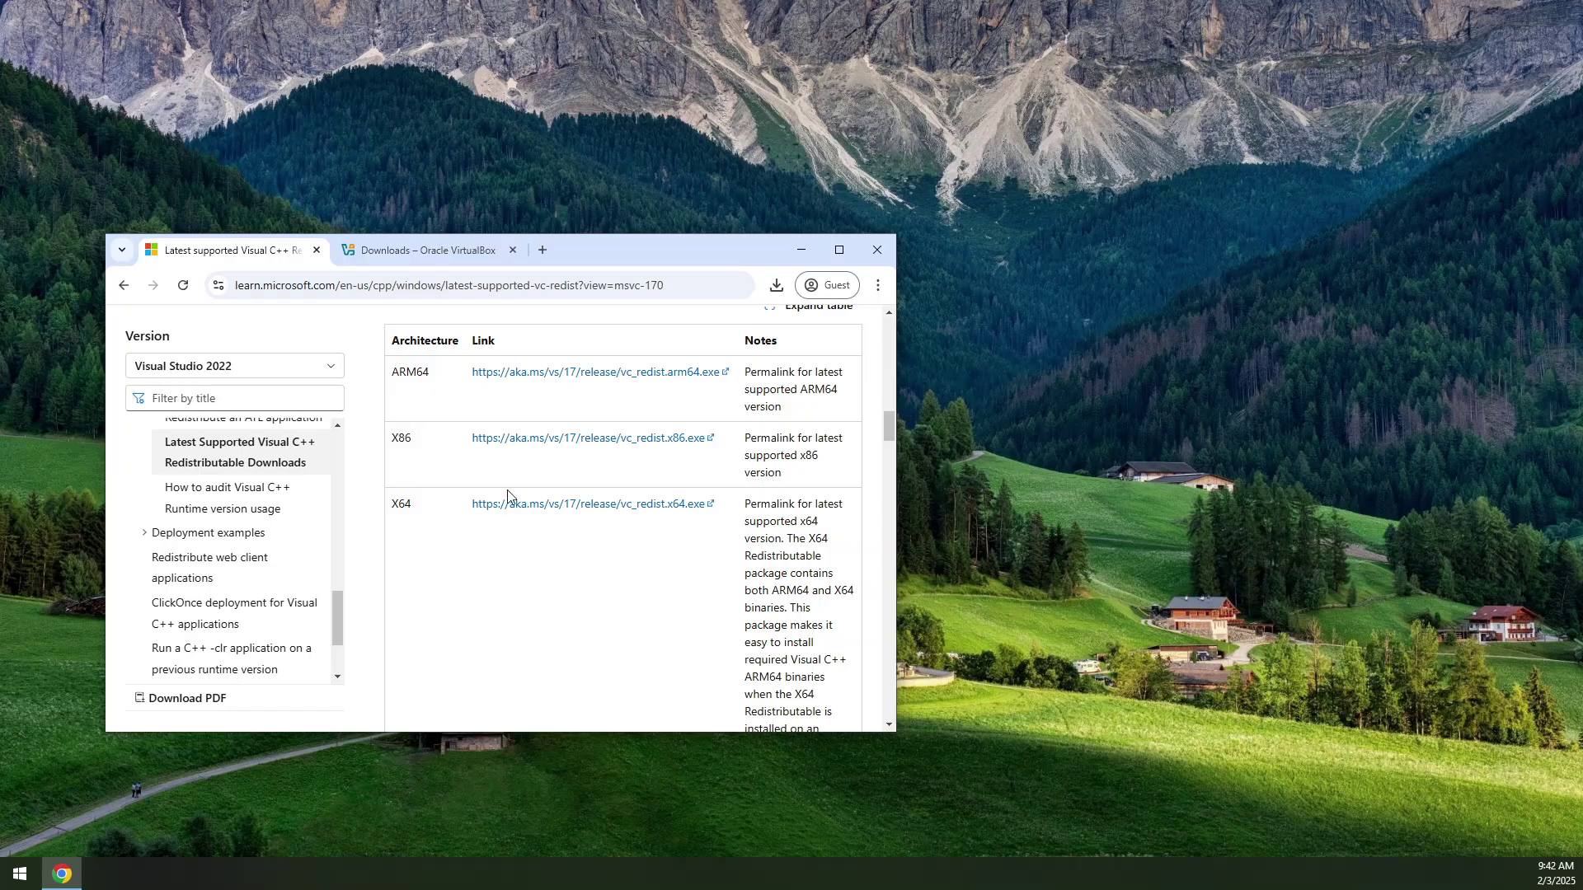
pyautogui.scroll(1, 429, 510)
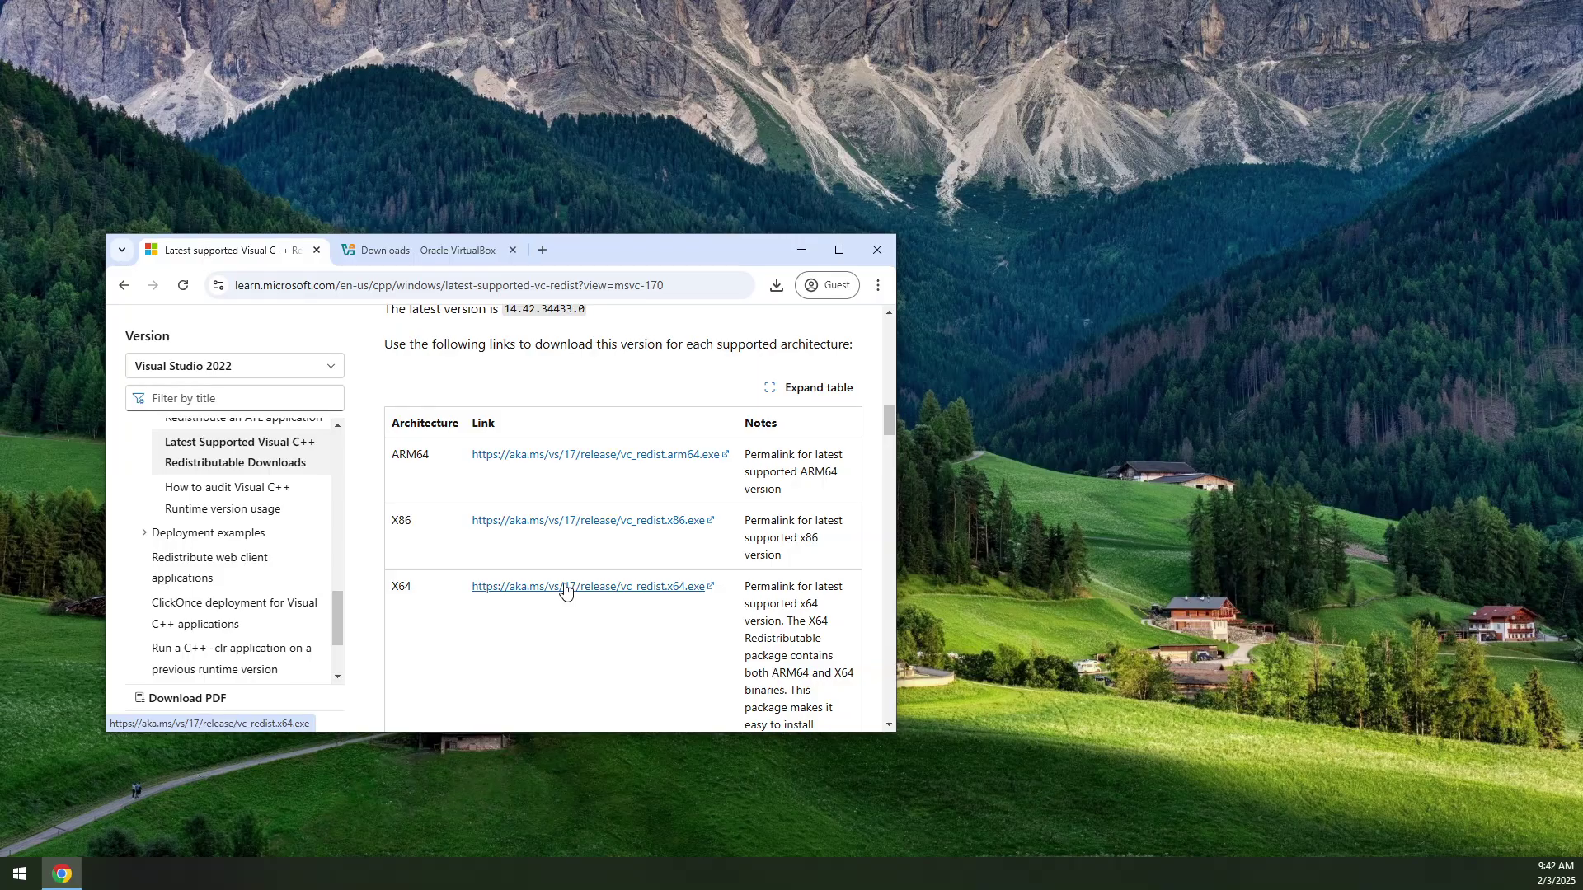
pyautogui.click(609, 590)
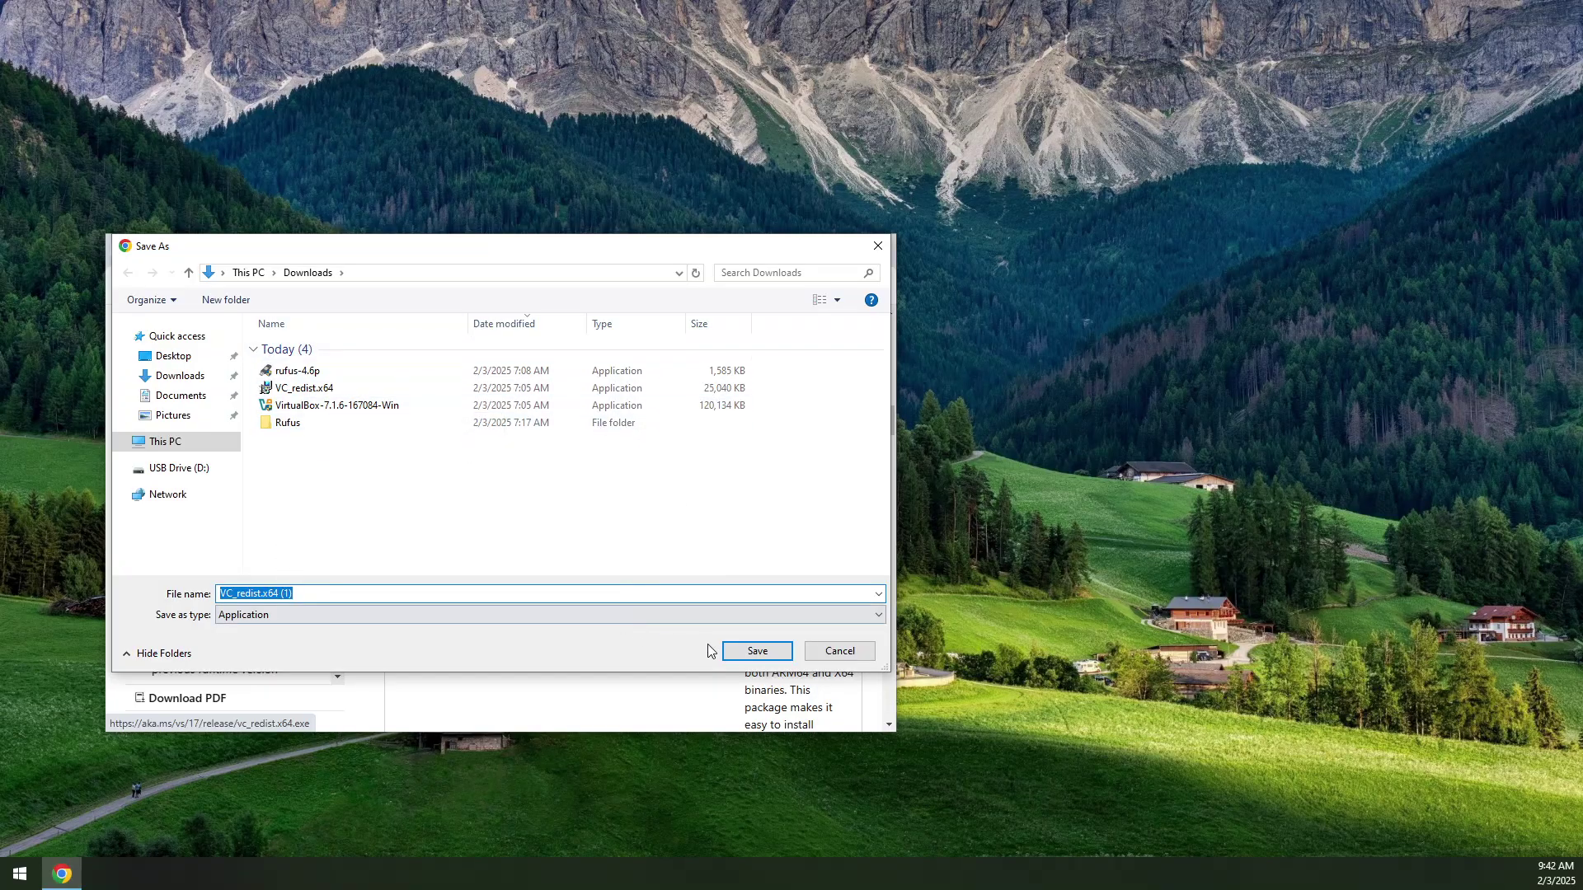
pyautogui.click(862, 659)
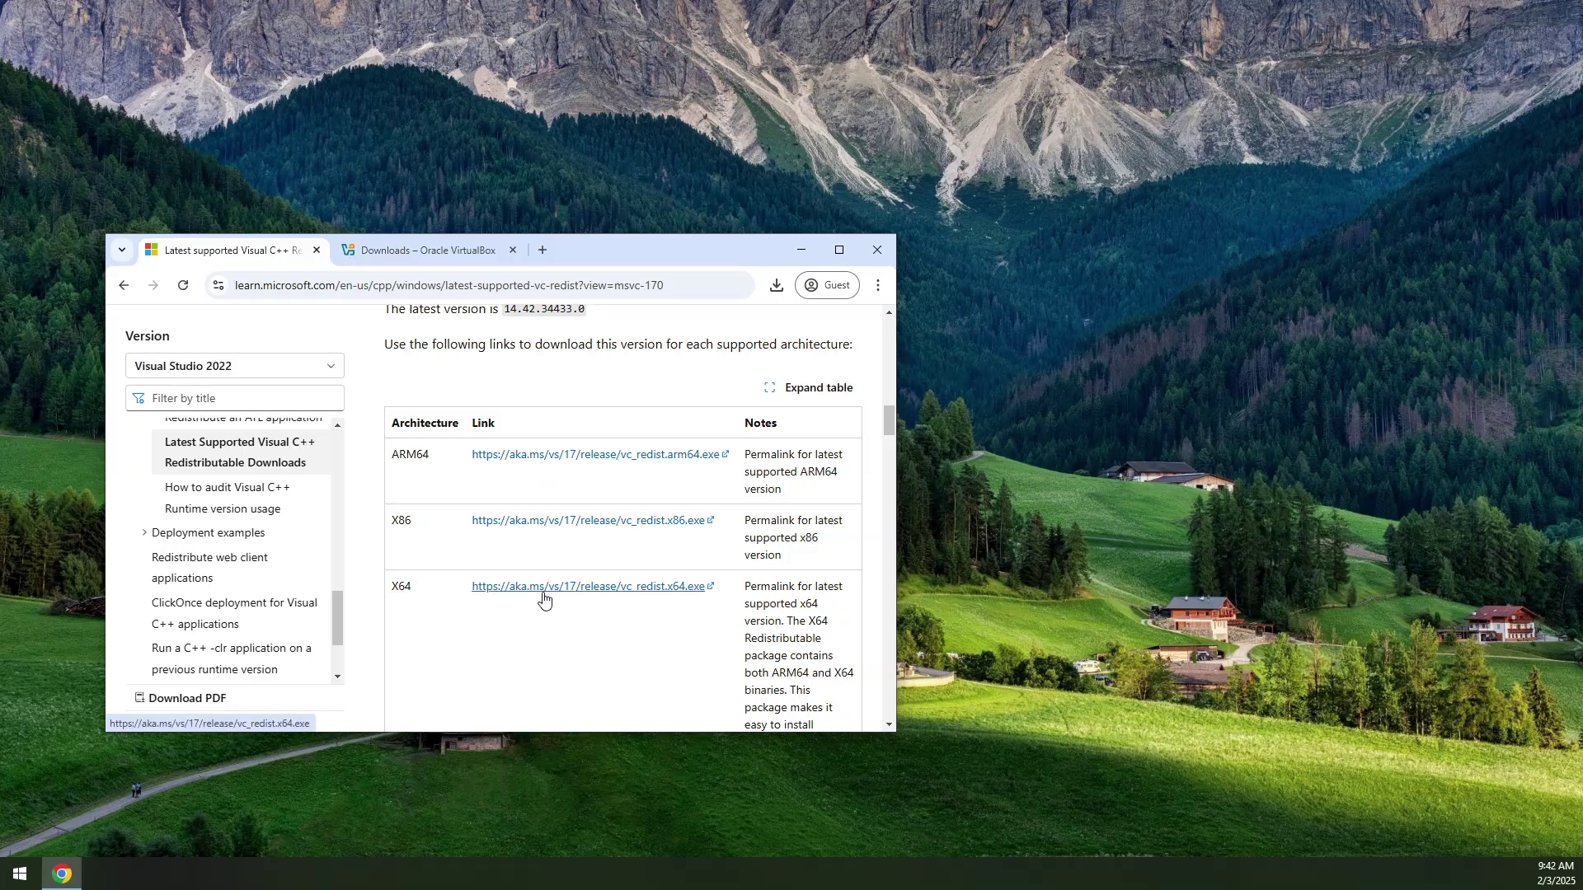
# - Review the open VirtualBox and Visual C++ Redistributable download pages, finishing on the VirtualBox page
pyautogui.click(420, 249)
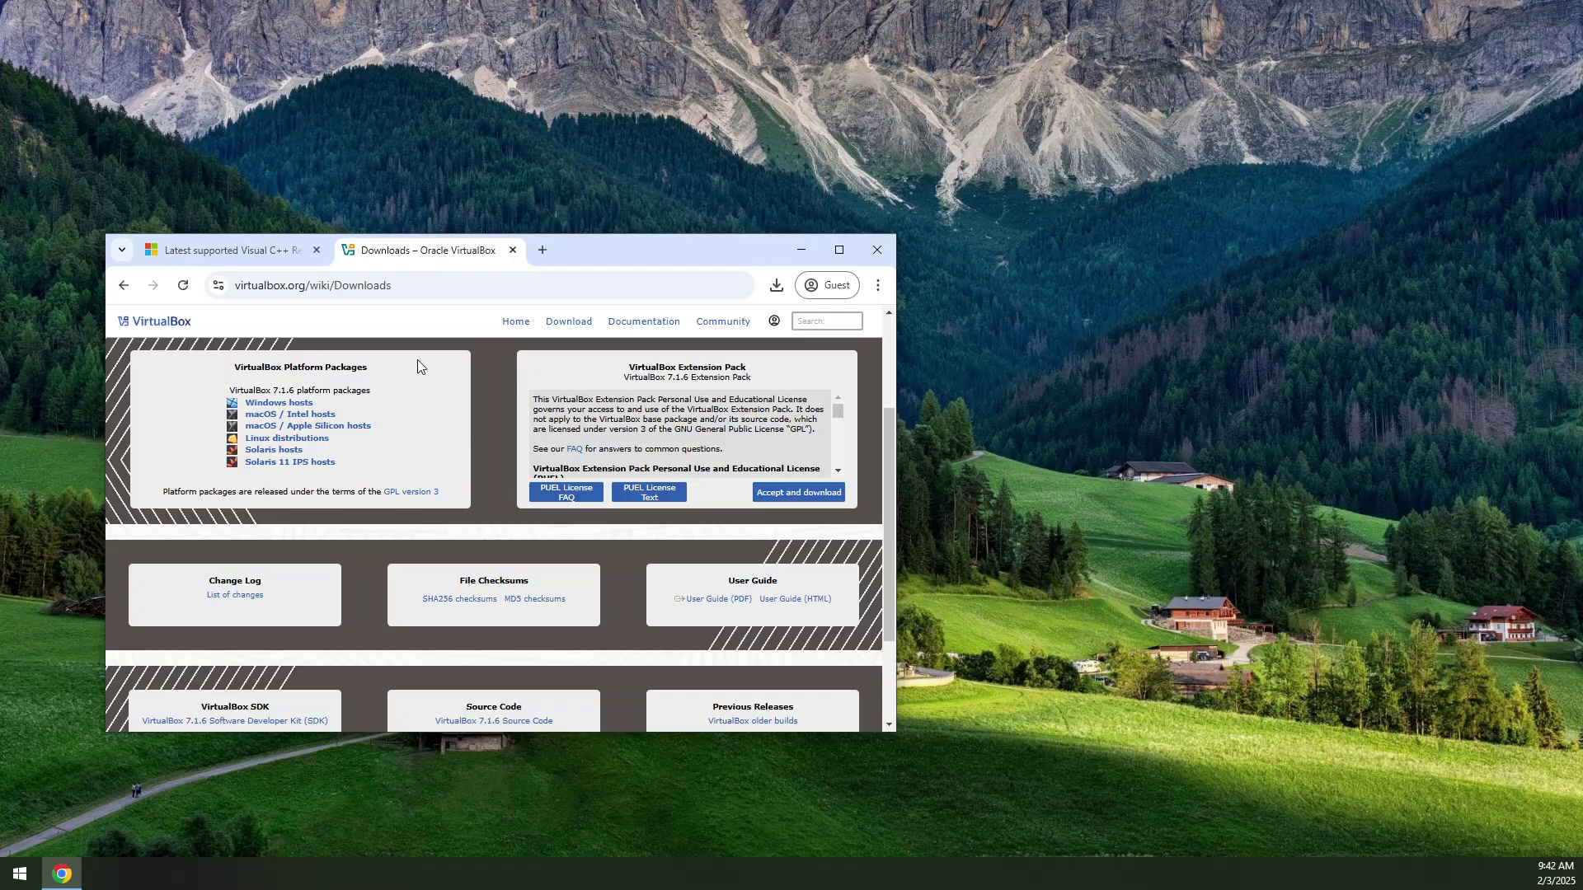
pyautogui.click(240, 248)
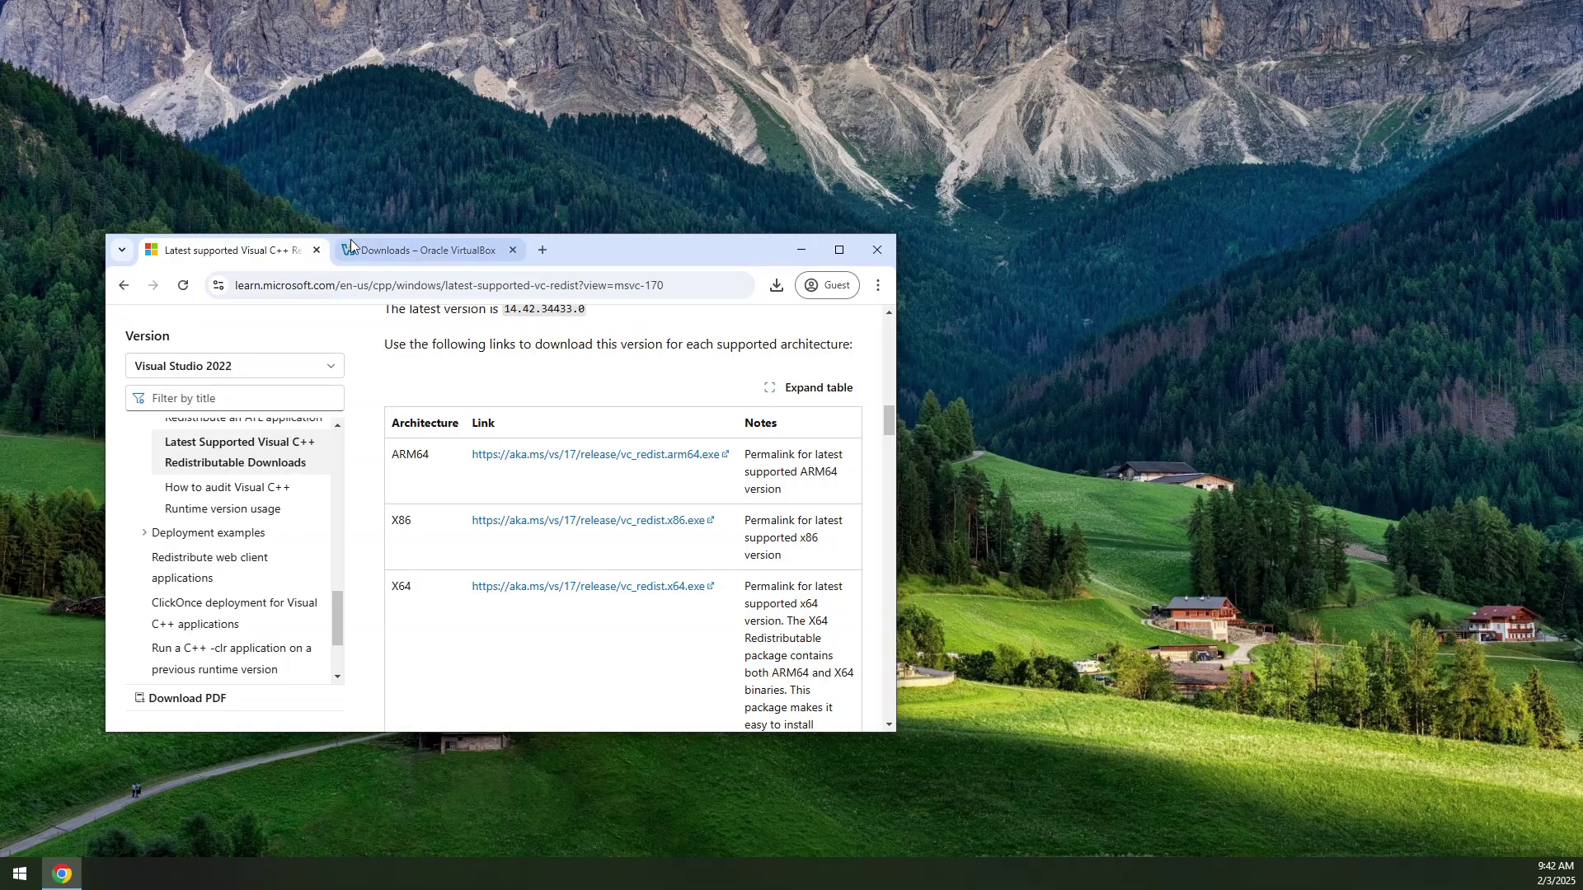
pyautogui.moveTo(432, 240)
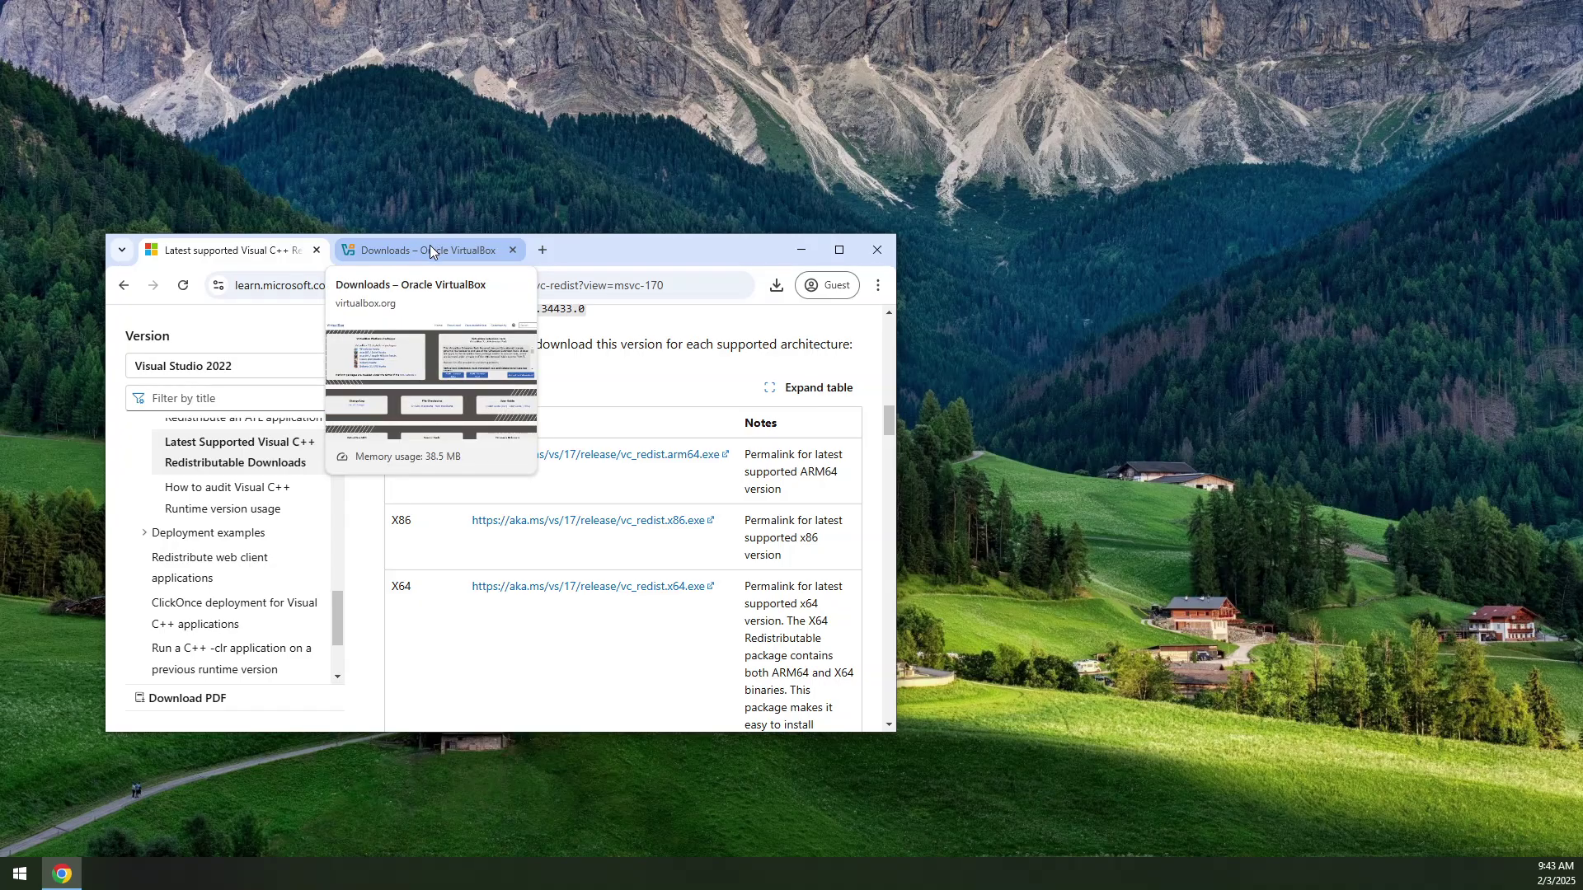
pyautogui.click(417, 250)
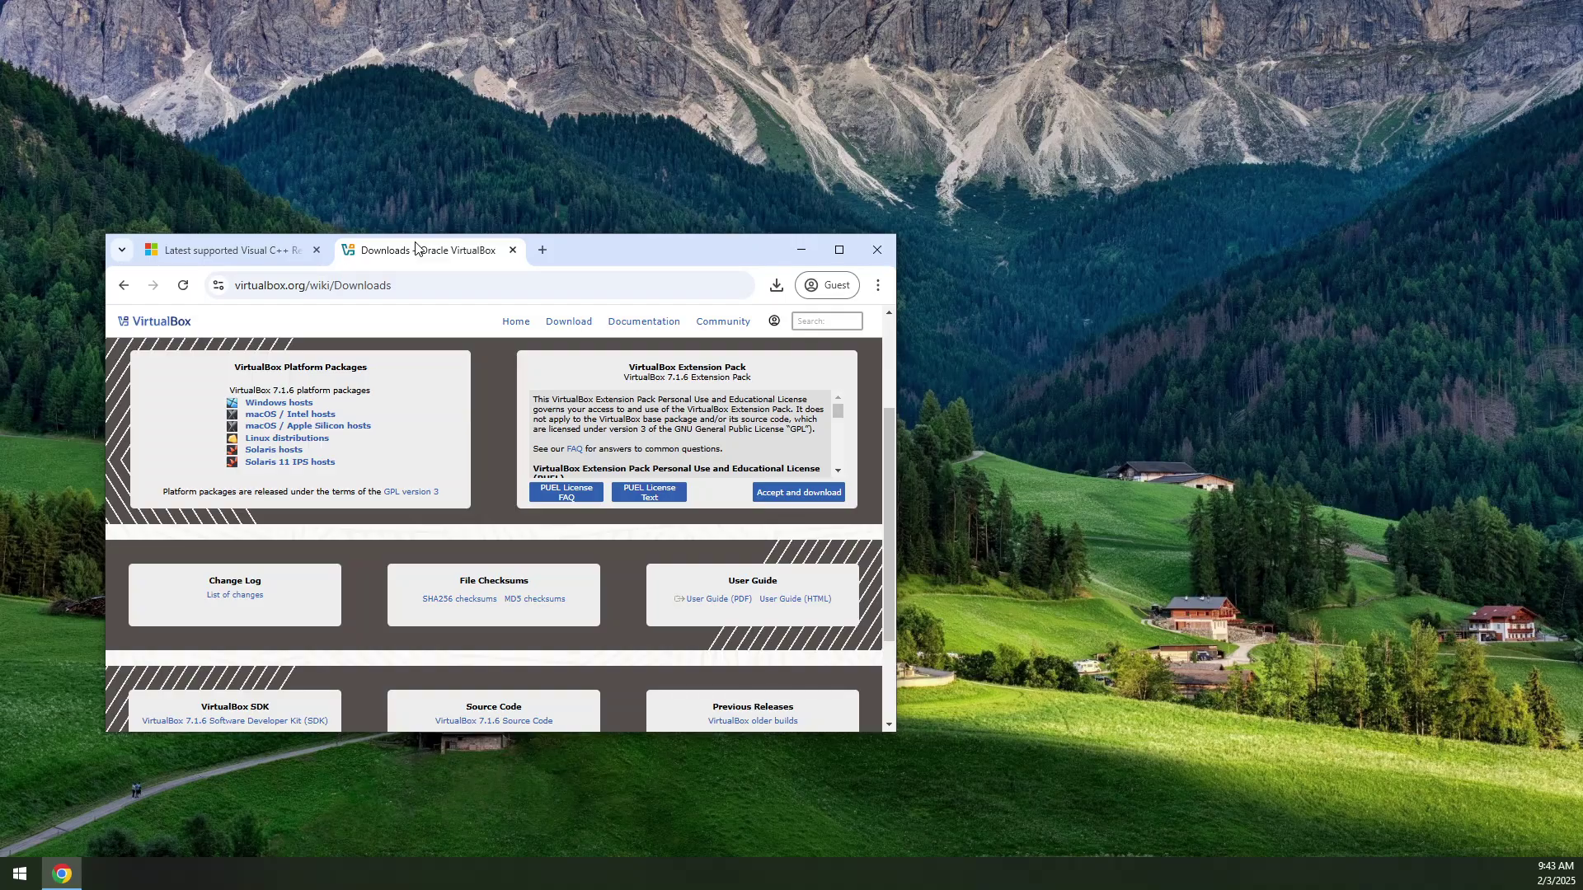
# - Look over the VirtualBox Extension Pack licence text and close the VirtualBox and Visual C++ Redistributable download pages
pyautogui.click(247, 252)
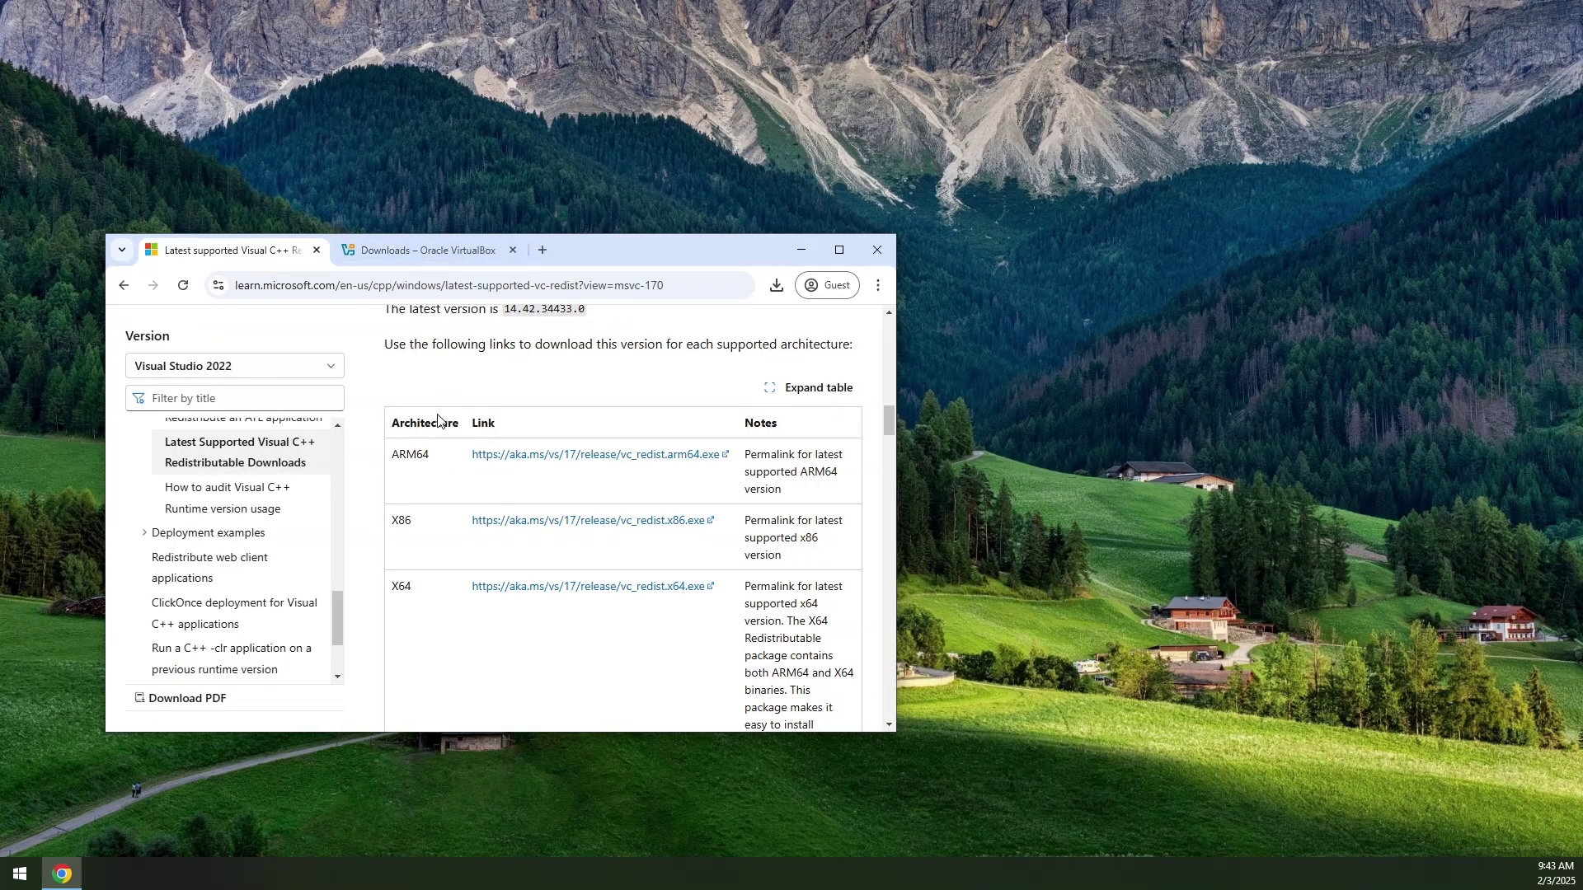
pyautogui.click(414, 252)
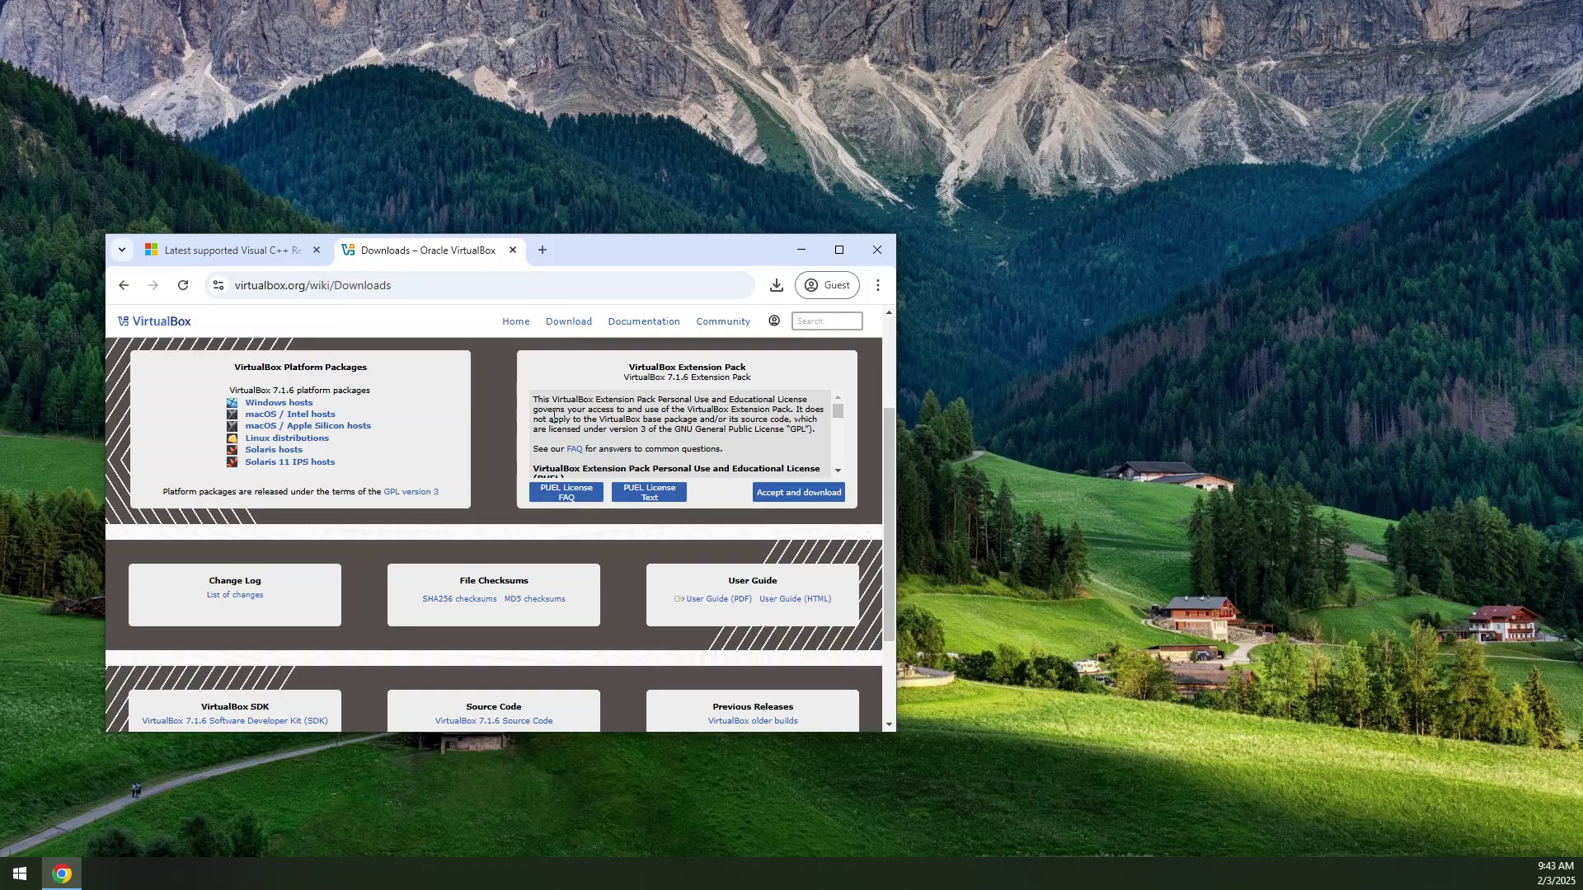
pyautogui.scroll(-1, 656, 405)
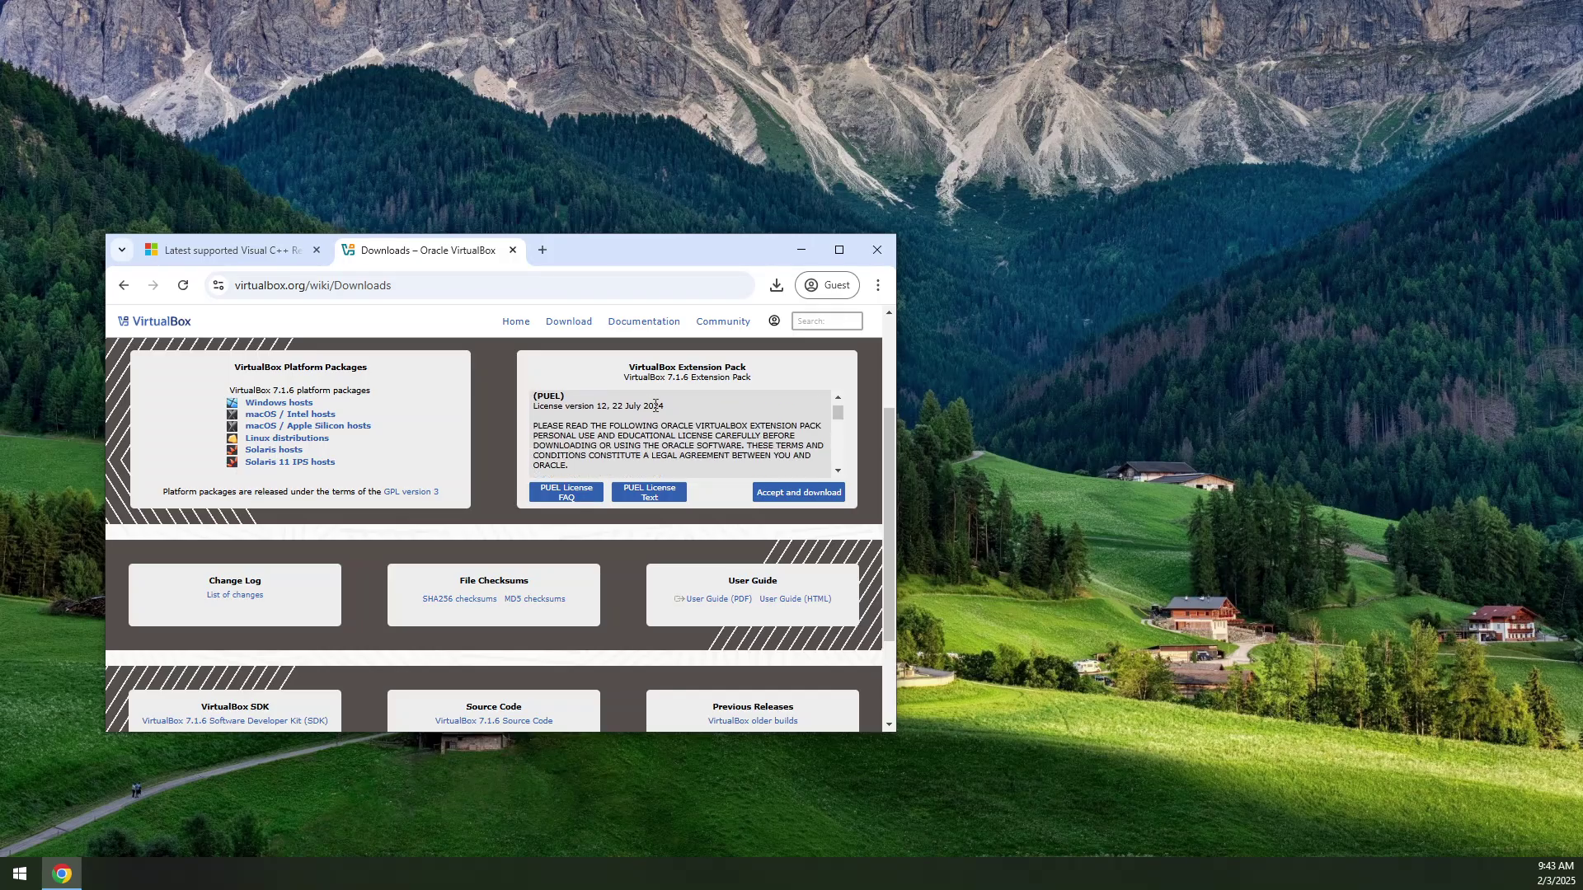
pyautogui.scroll(-5, 655, 405)
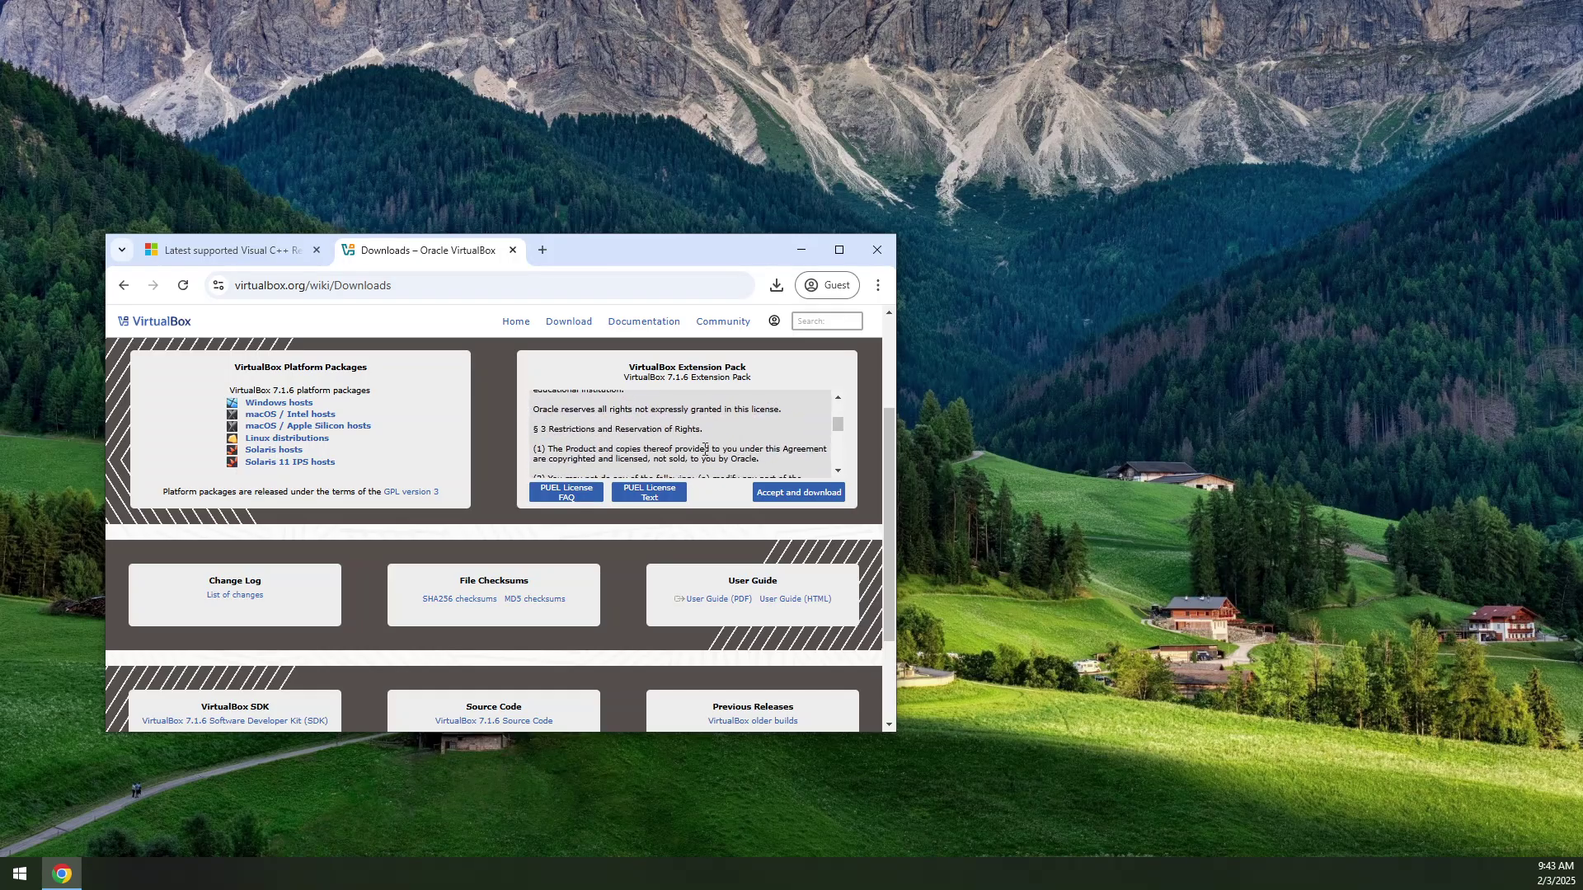
pyautogui.scroll(-5, 705, 450)
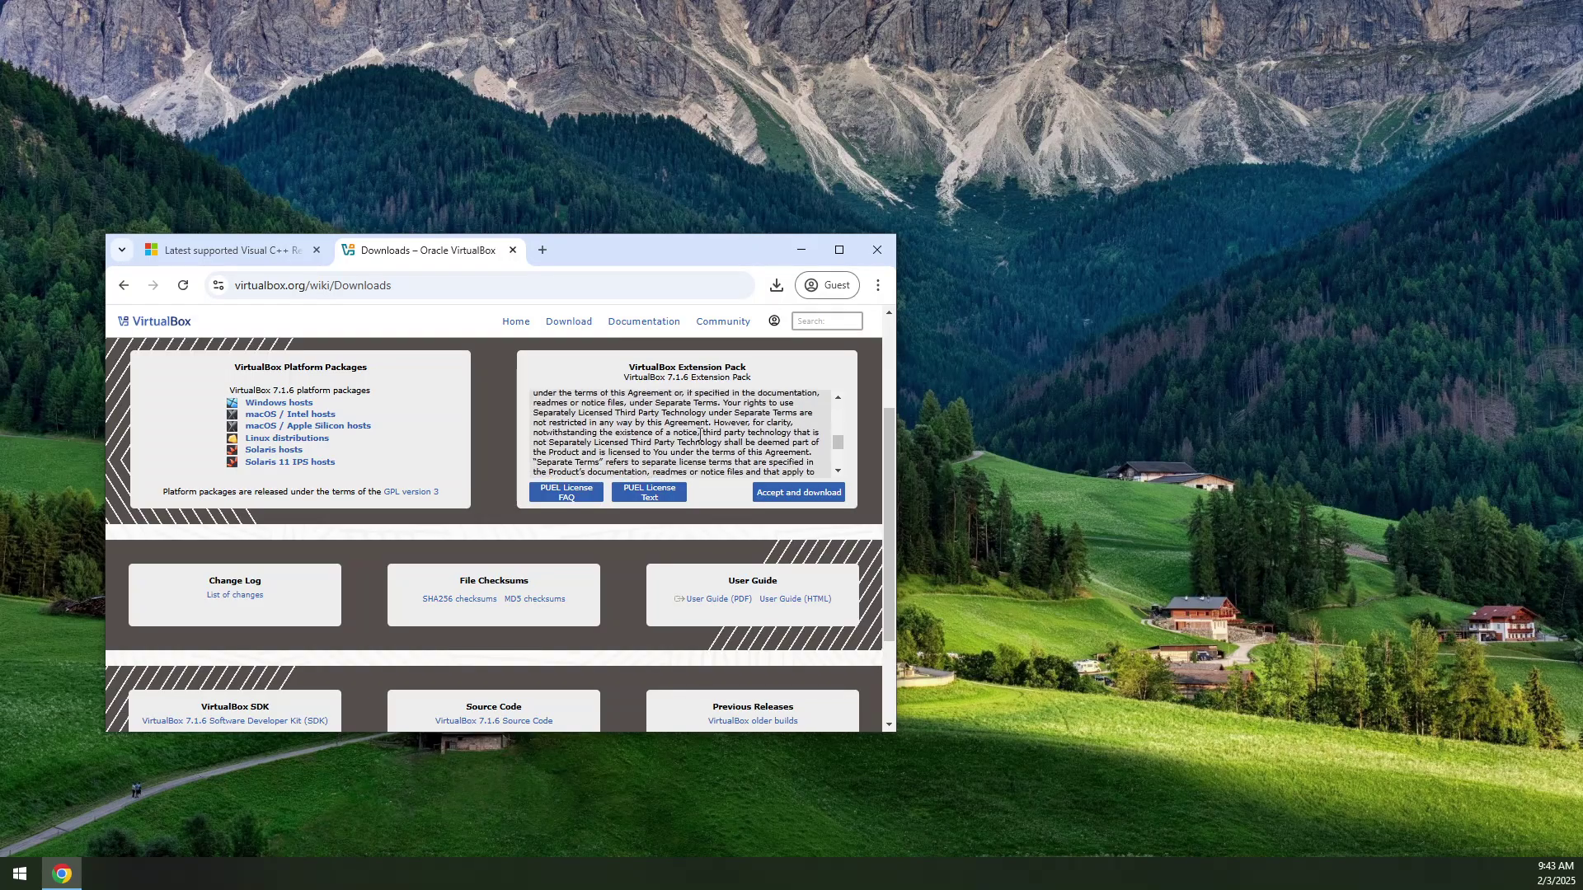
pyautogui.scroll(10, 699, 435)
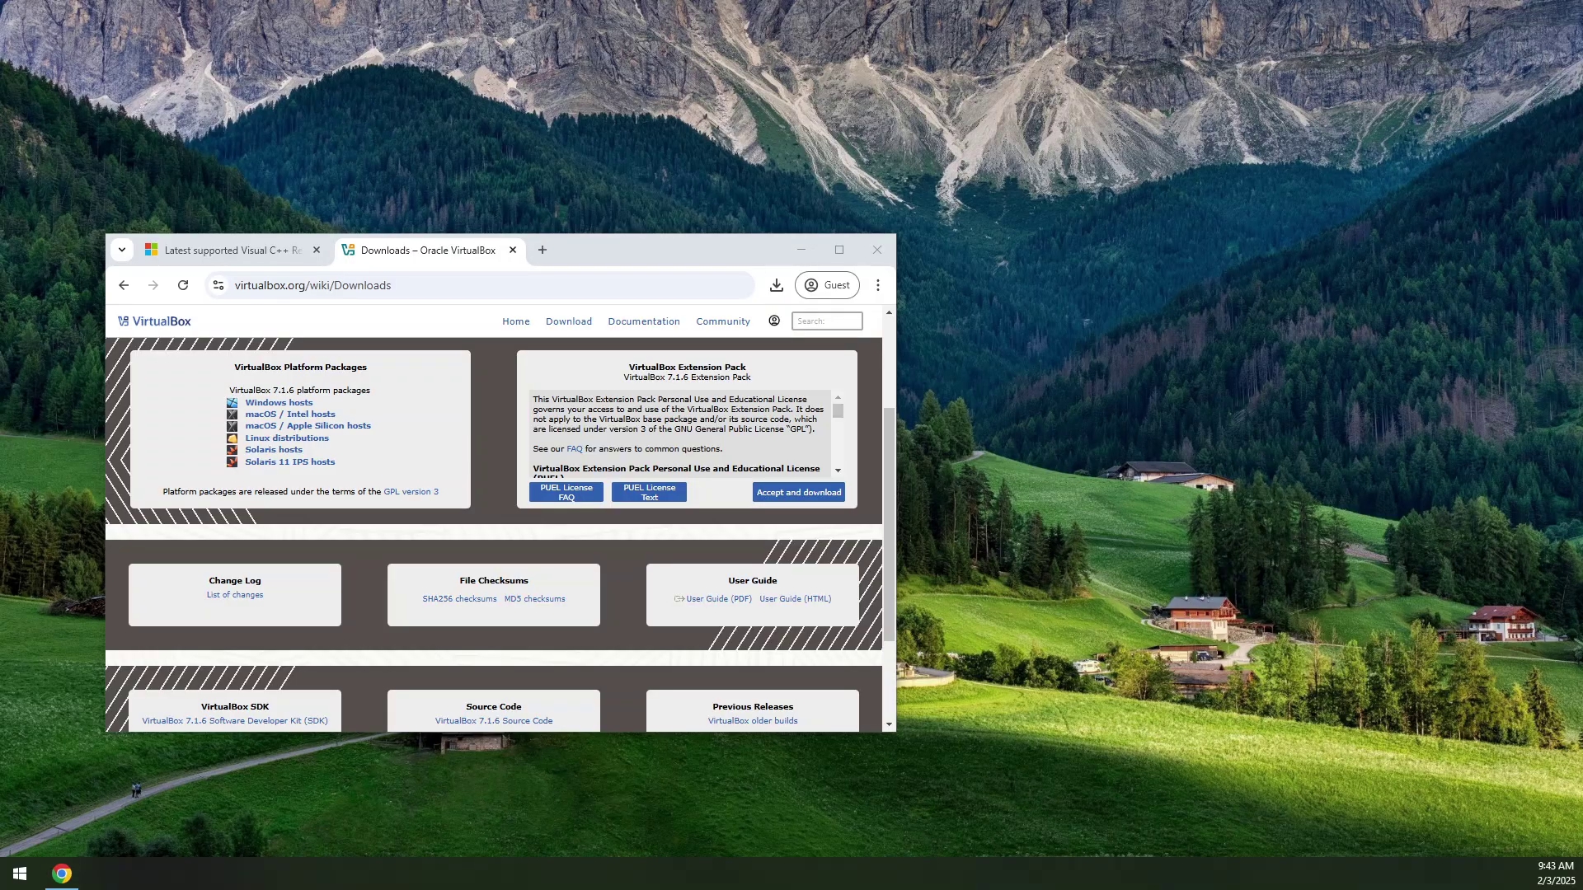
pyautogui.click(511, 251)
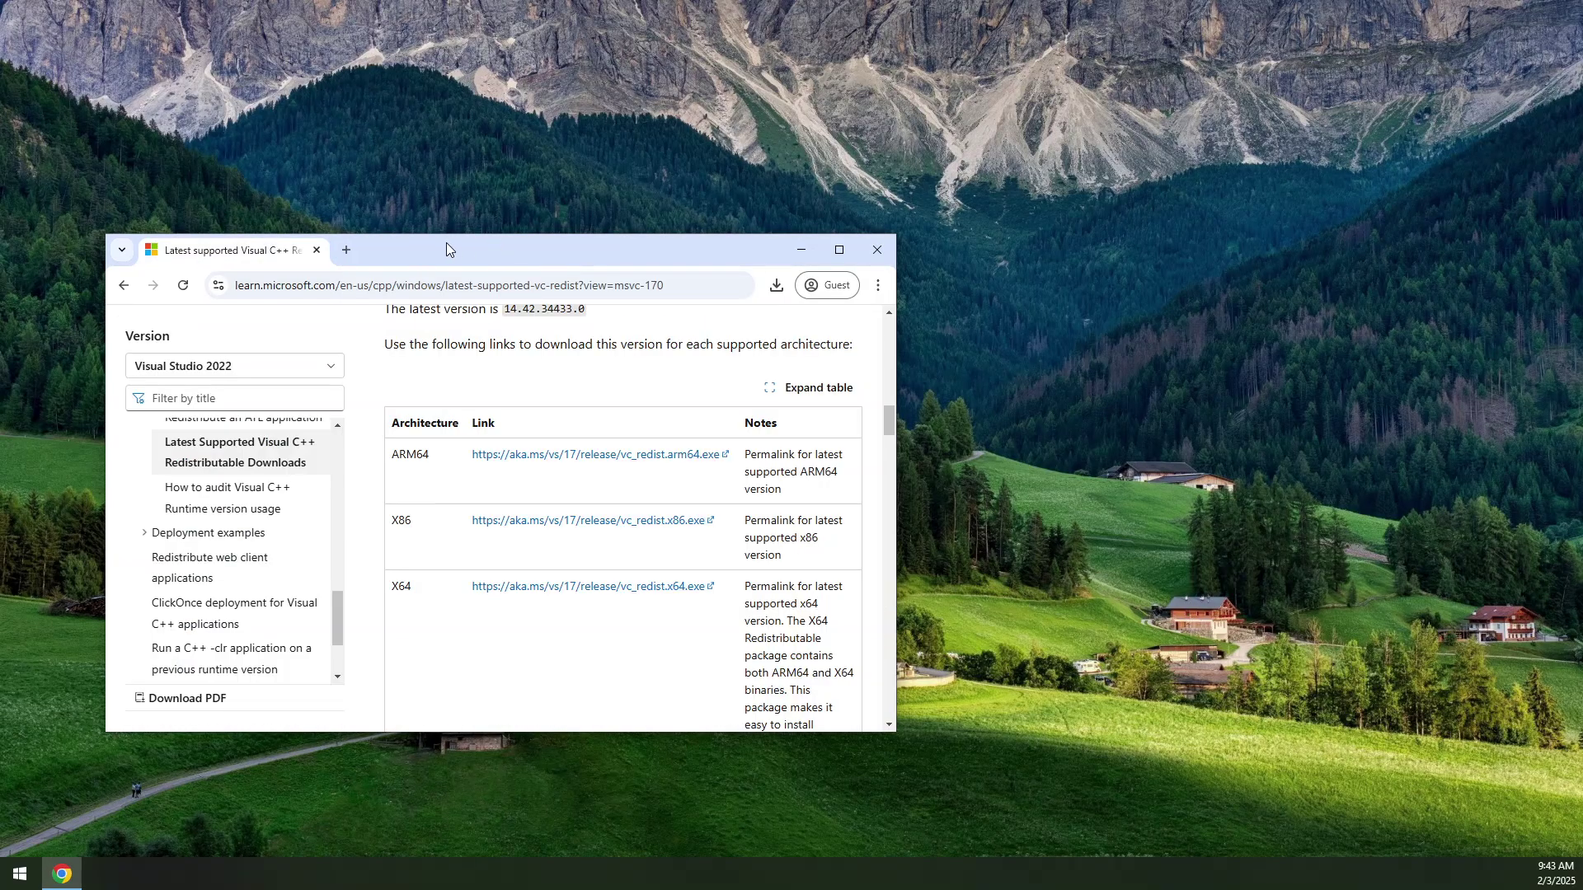
pyautogui.click(317, 251)
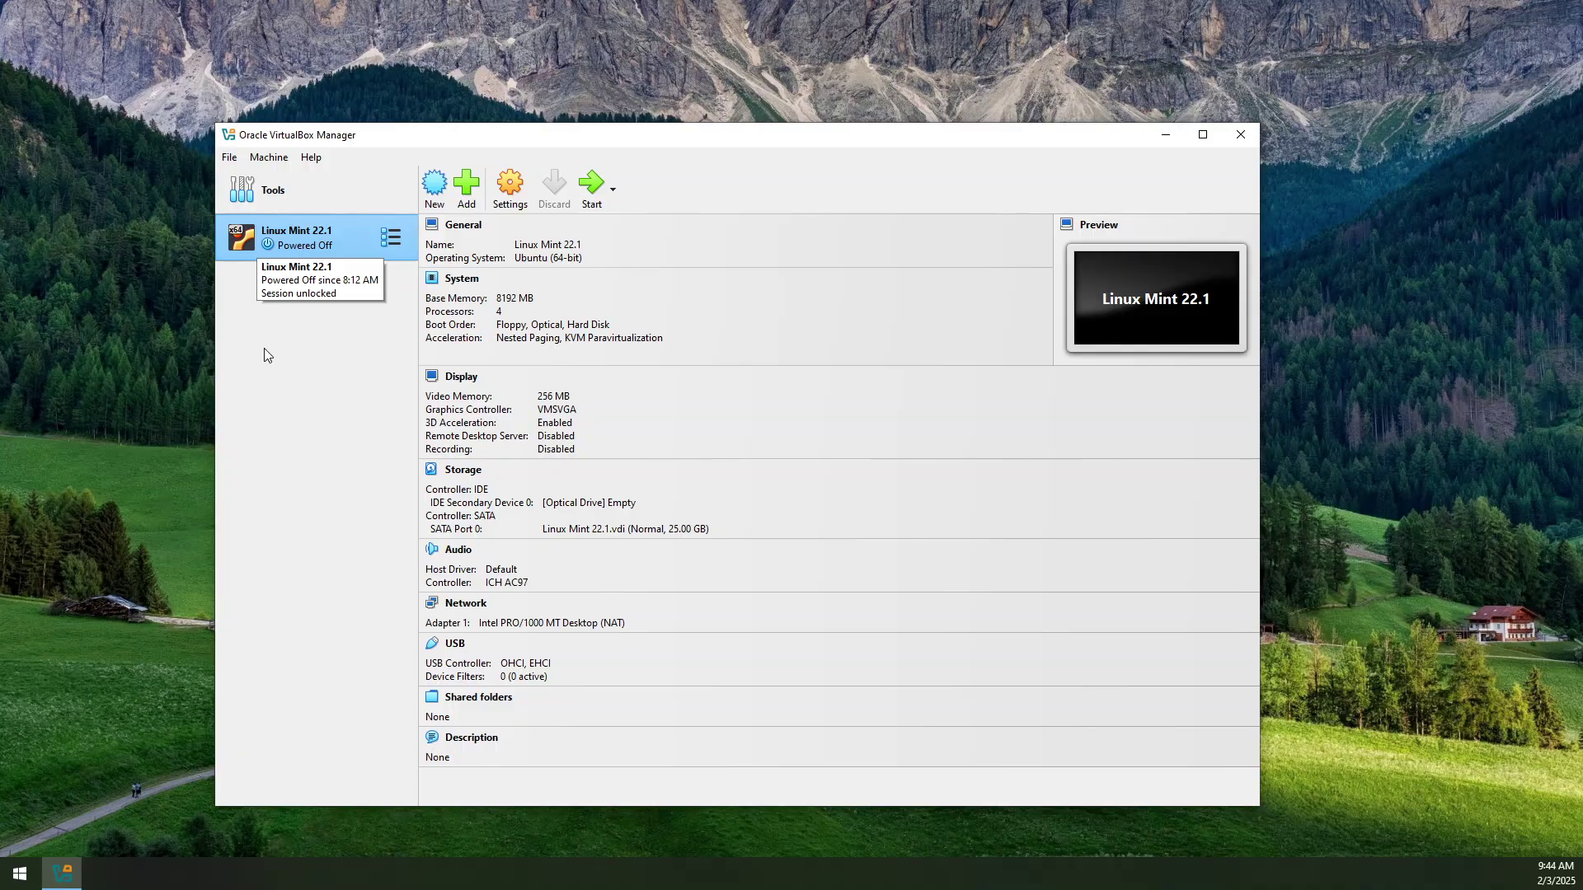
# - Start a new virtual machine named KDENeon in VirtualBox Manager and select neon-user-20250202-0745.iso from Downloads as its ISO image
pyautogui.click(437, 190)
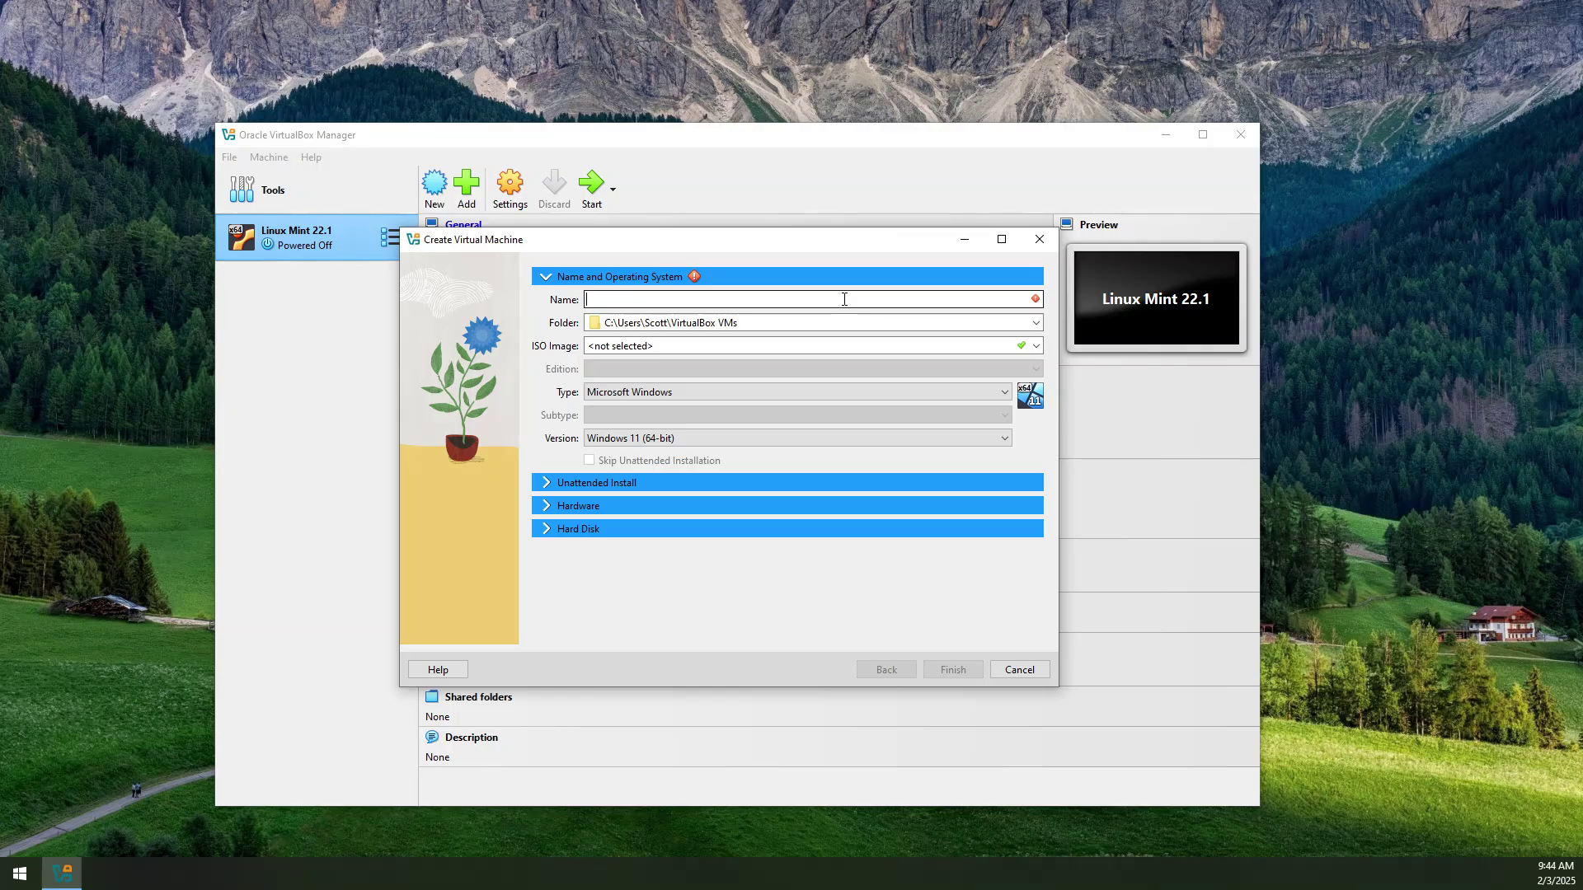
pyautogui.write('KDEN')
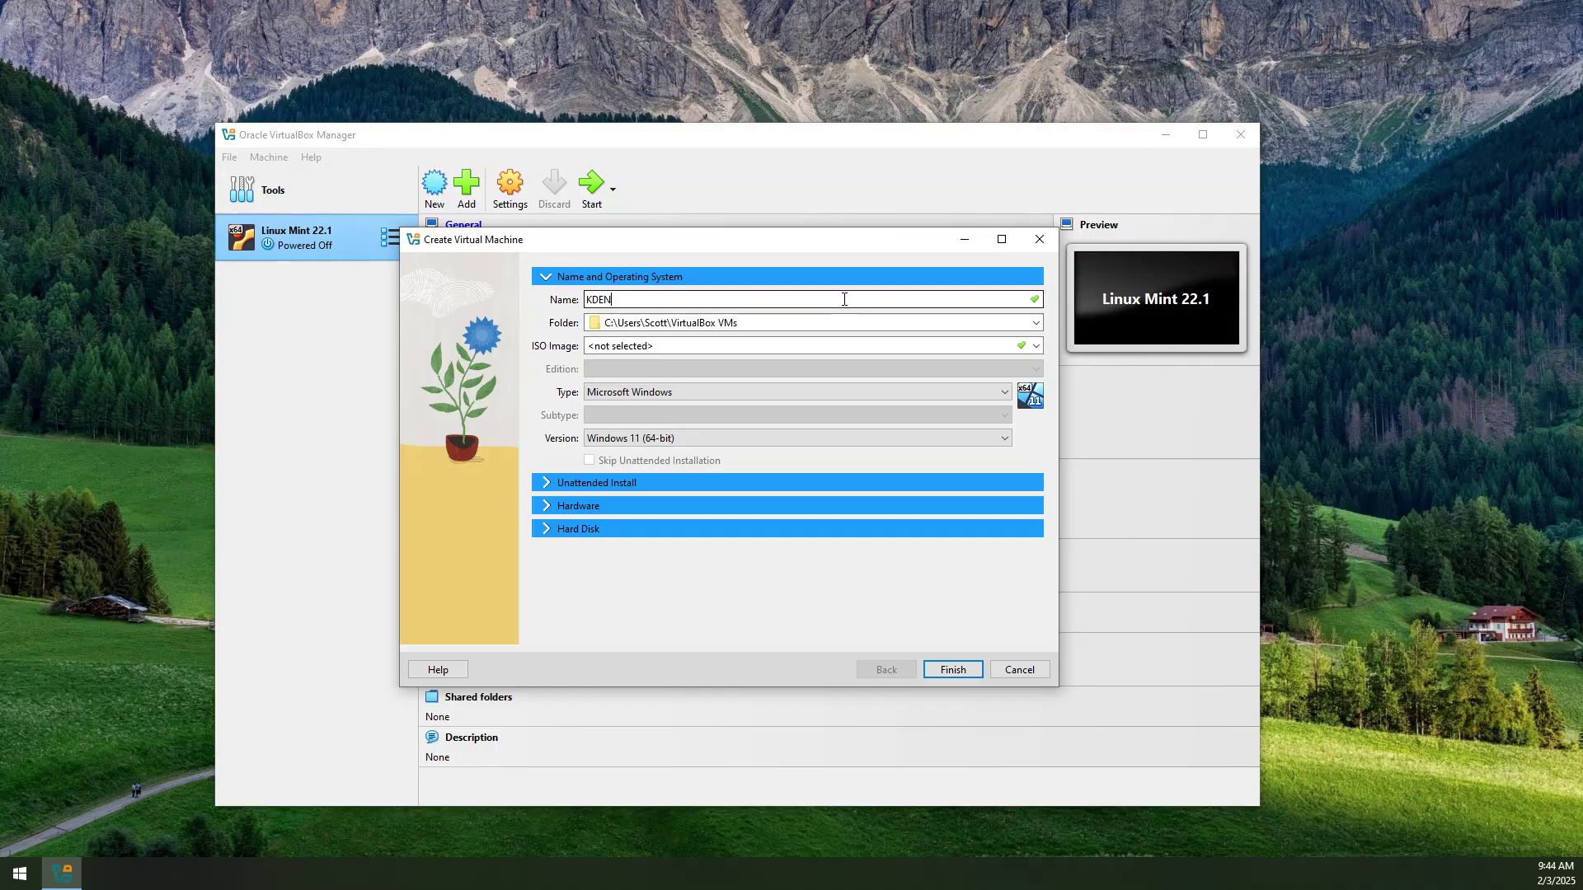
pyautogui.write('eon')
pyautogui.click(1036, 346)
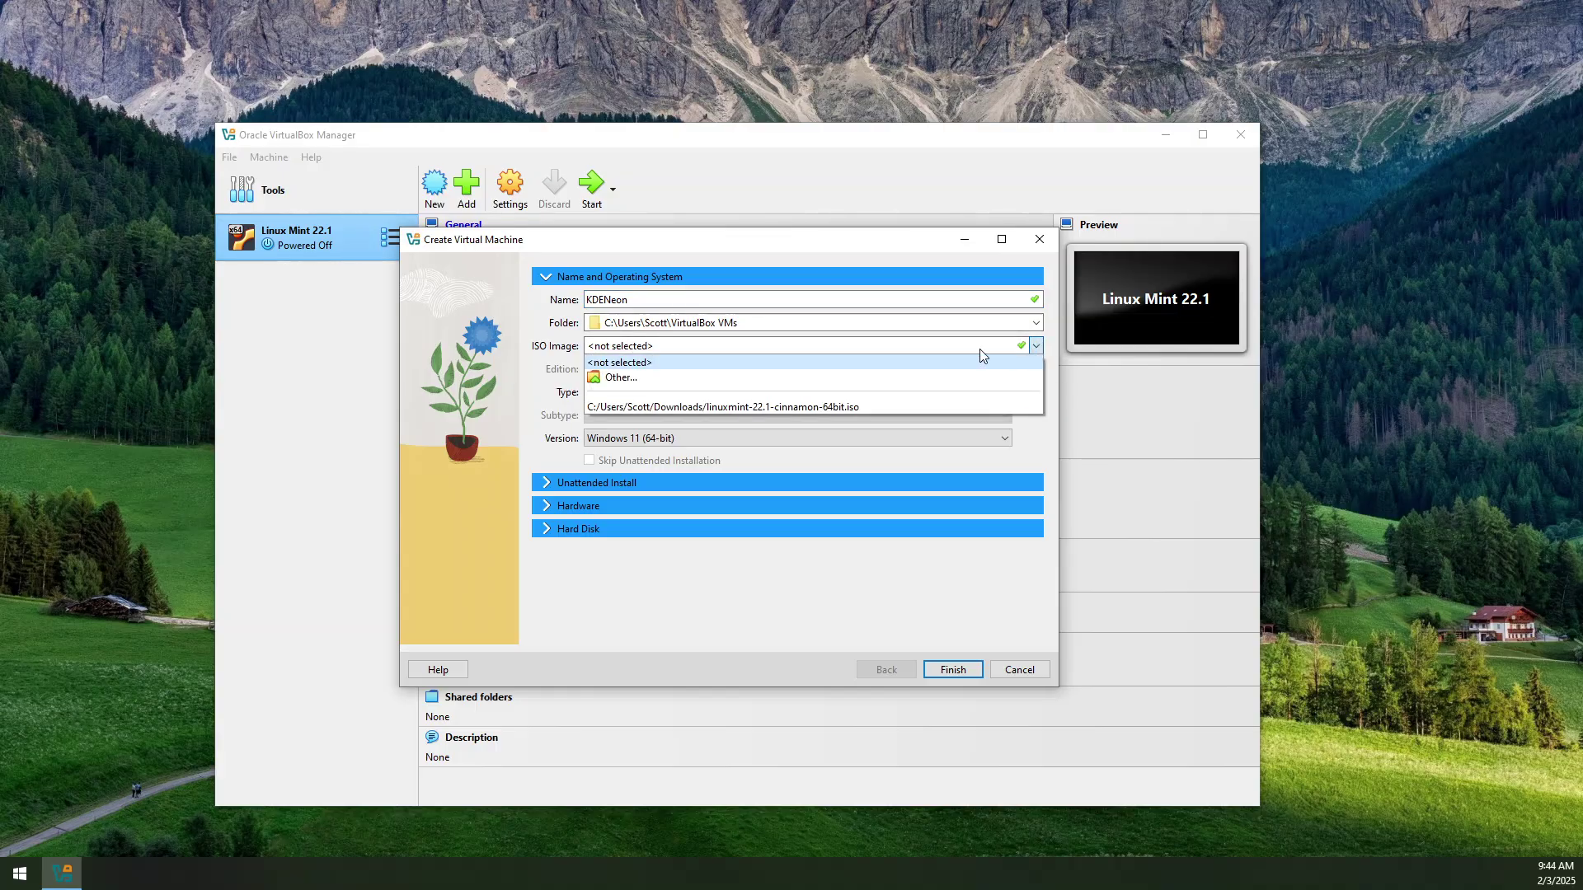
pyautogui.click(765, 376)
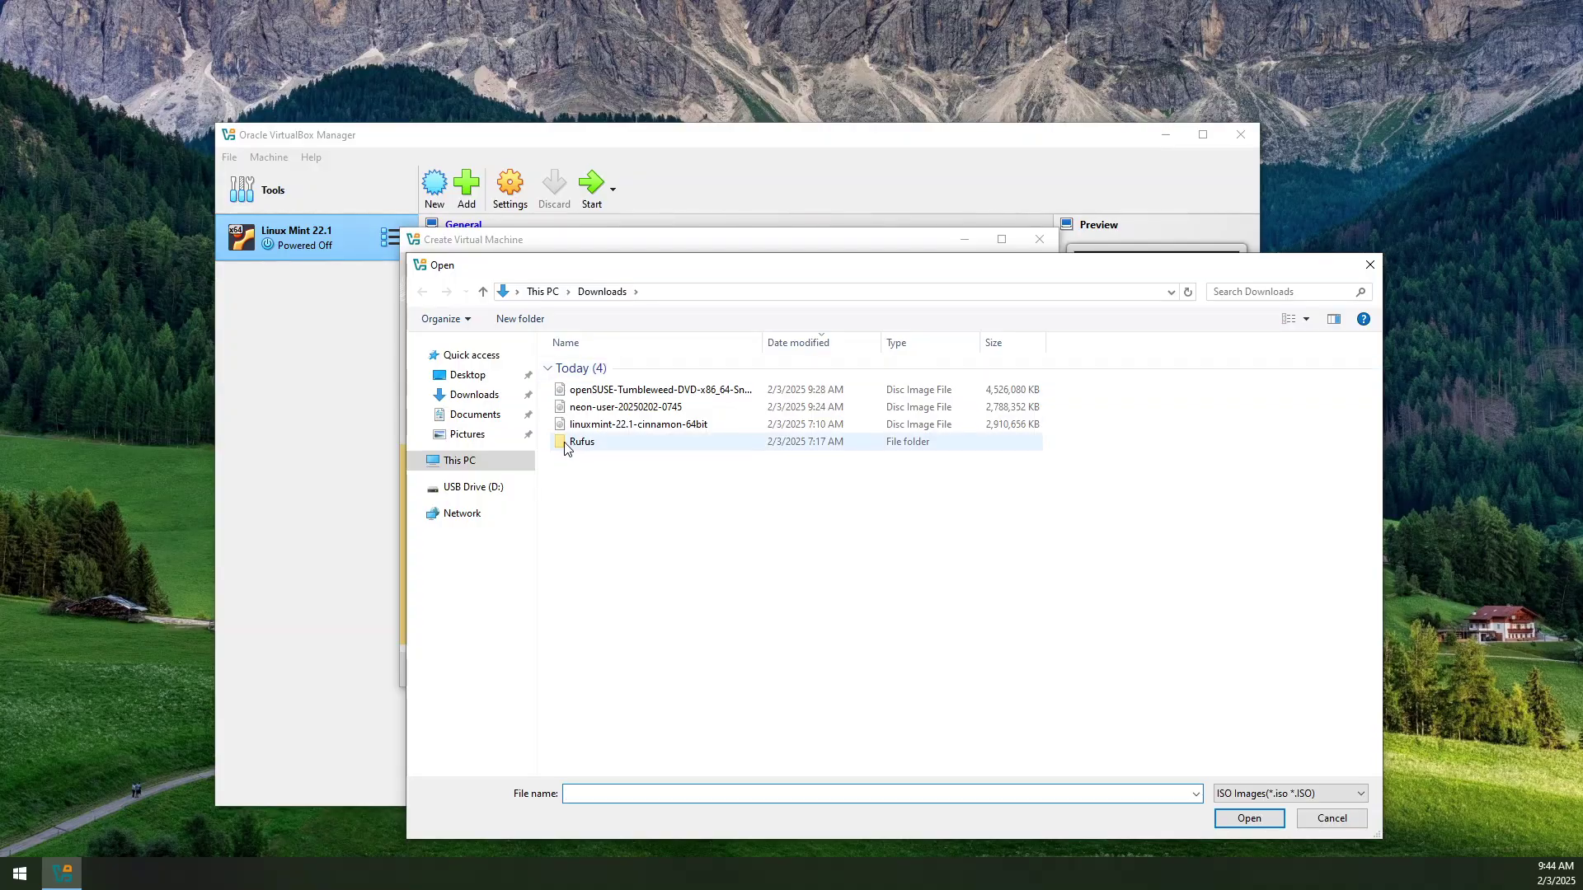
pyautogui.click(612, 411)
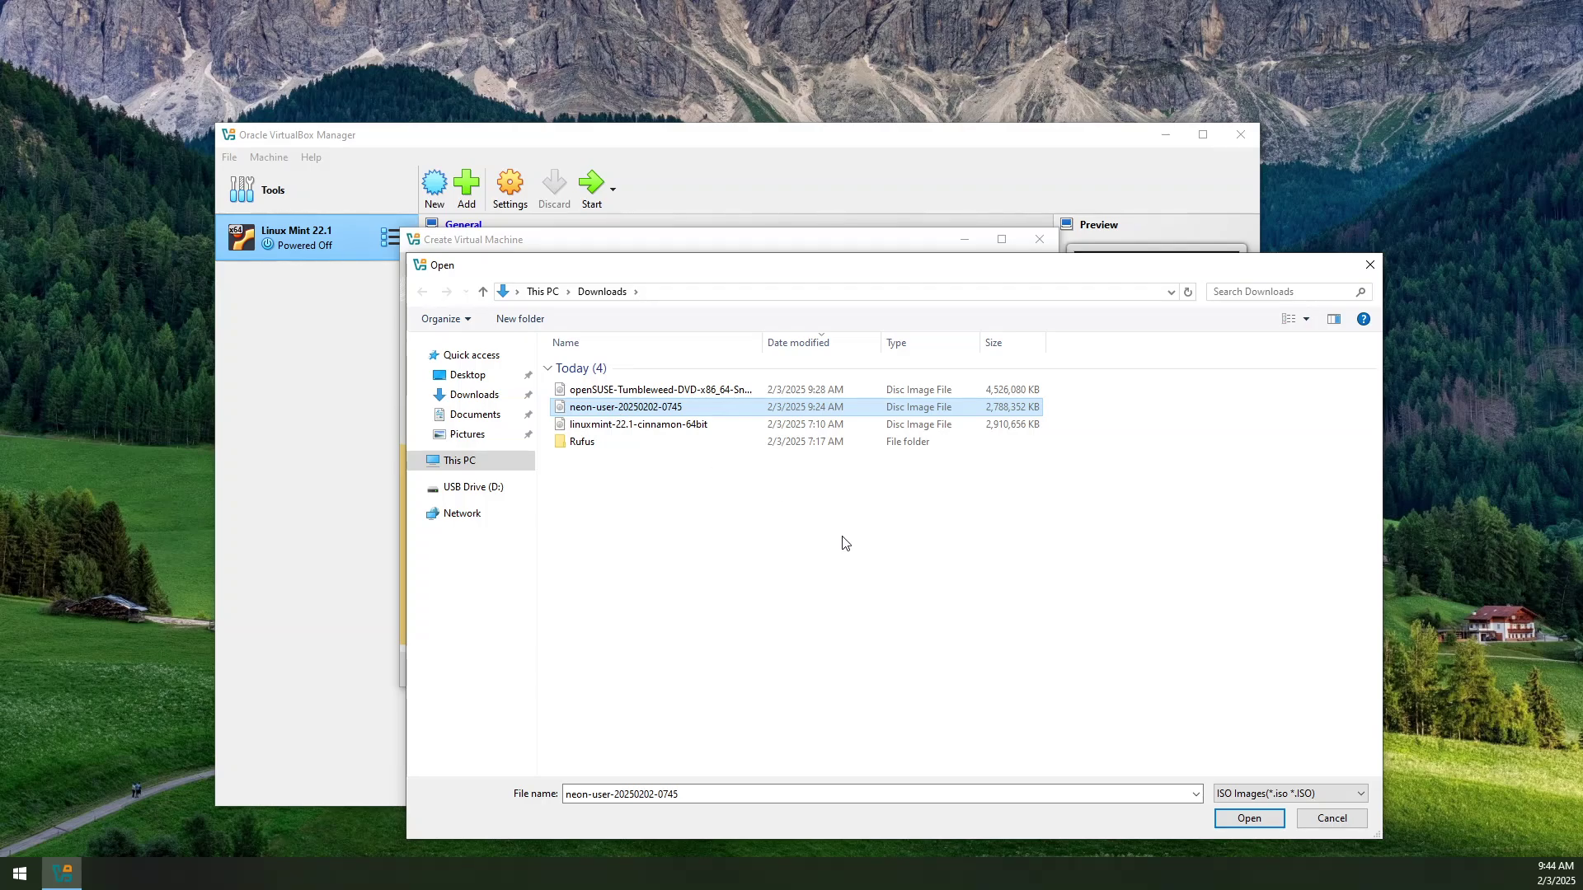
pyautogui.click(1249, 818)
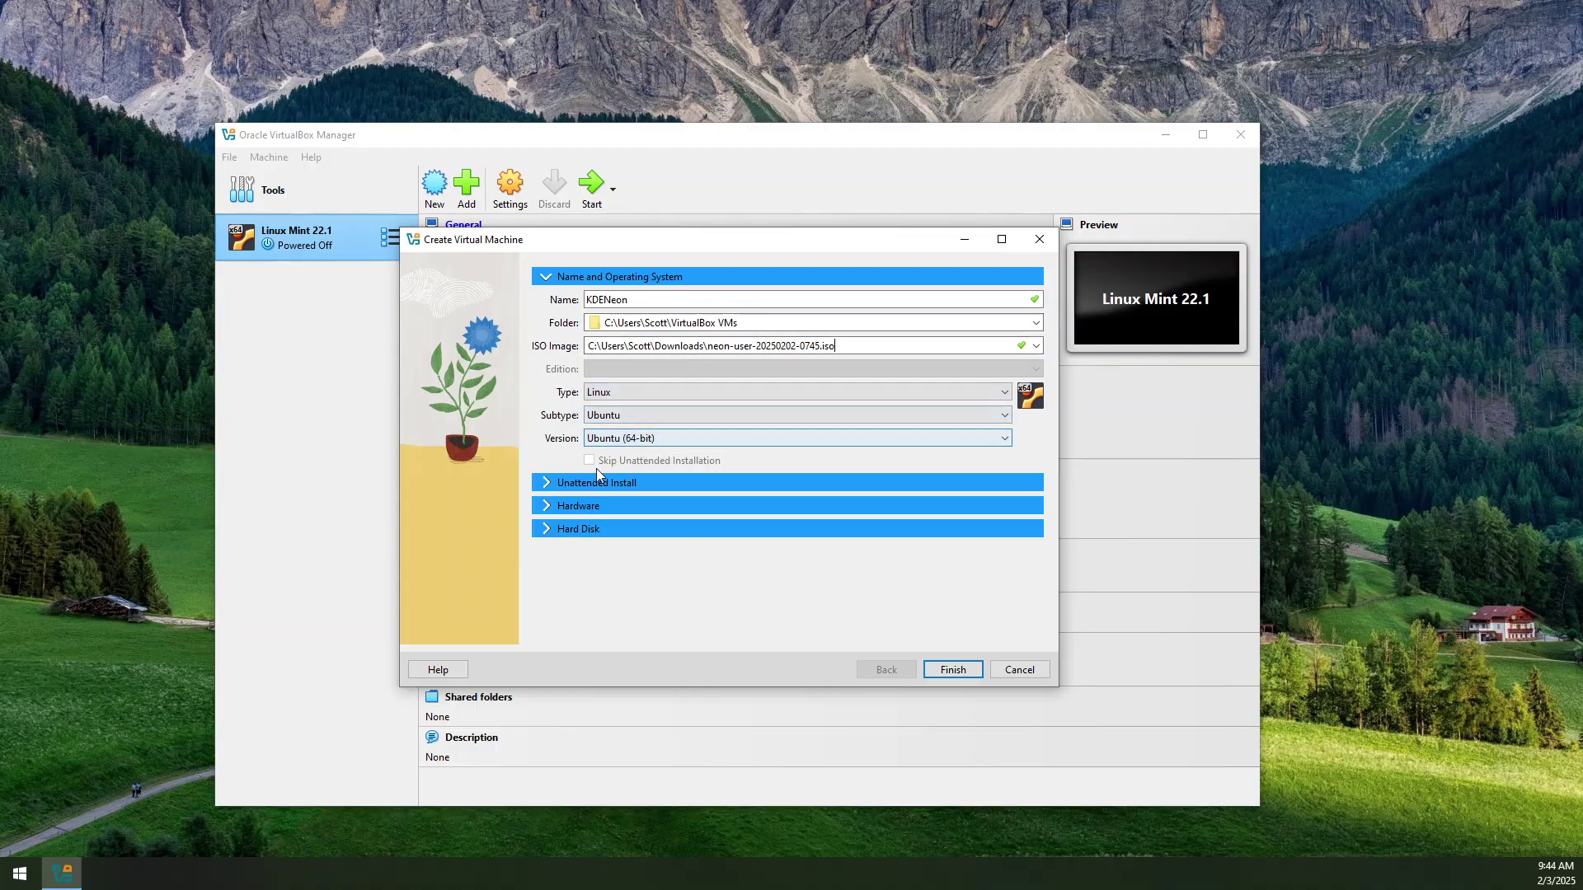
# - Check the unattended install options, return to the name and operating system settings, and create the virtual machine
pyautogui.click(547, 483)
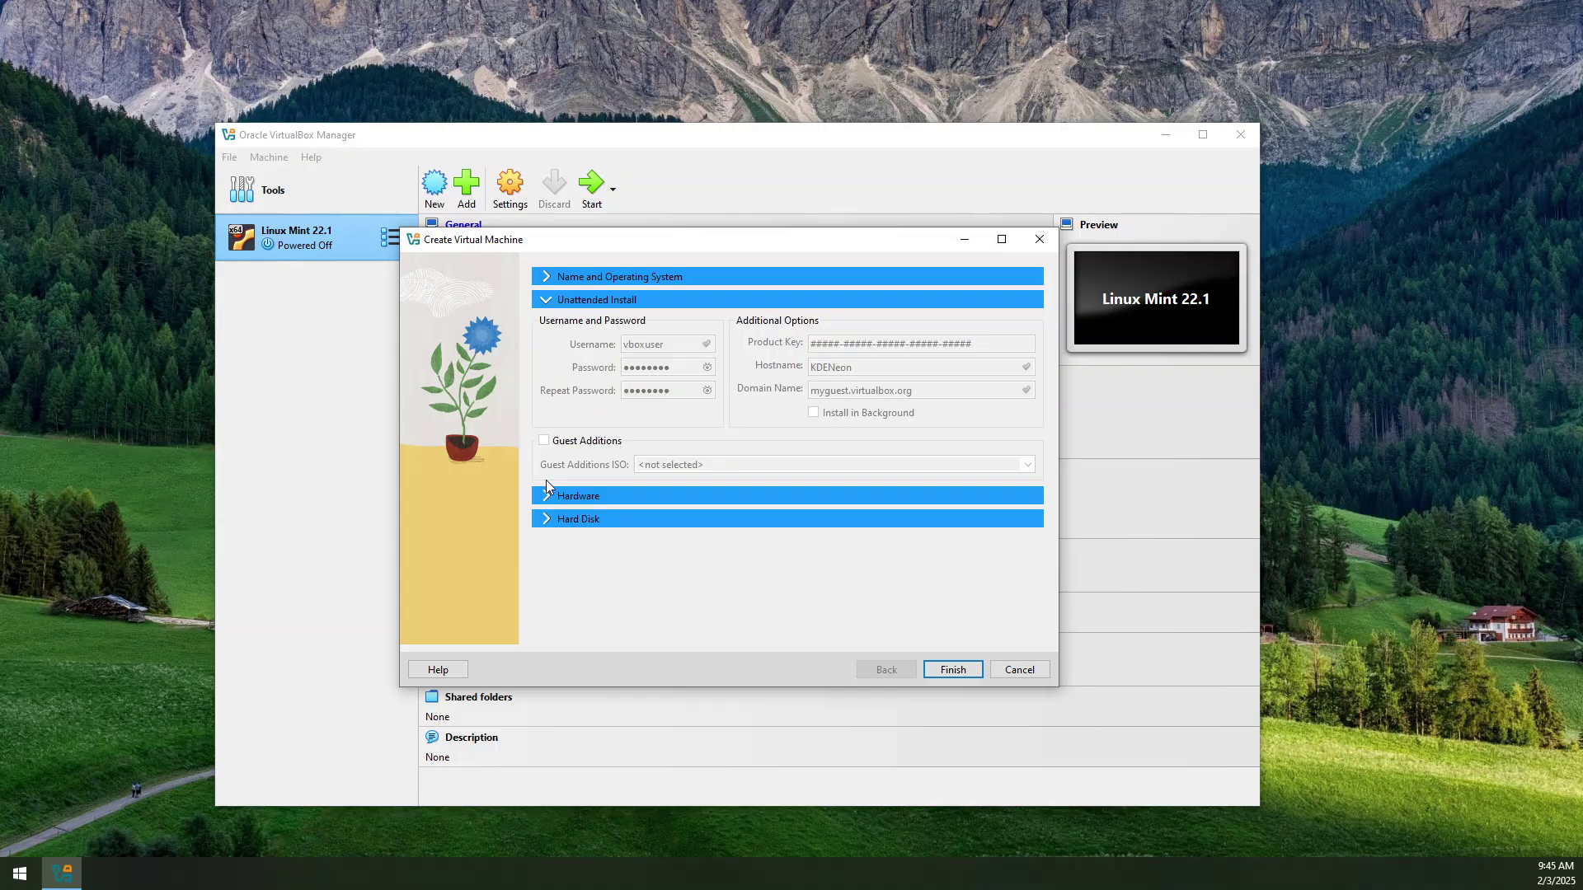
pyautogui.click(542, 276)
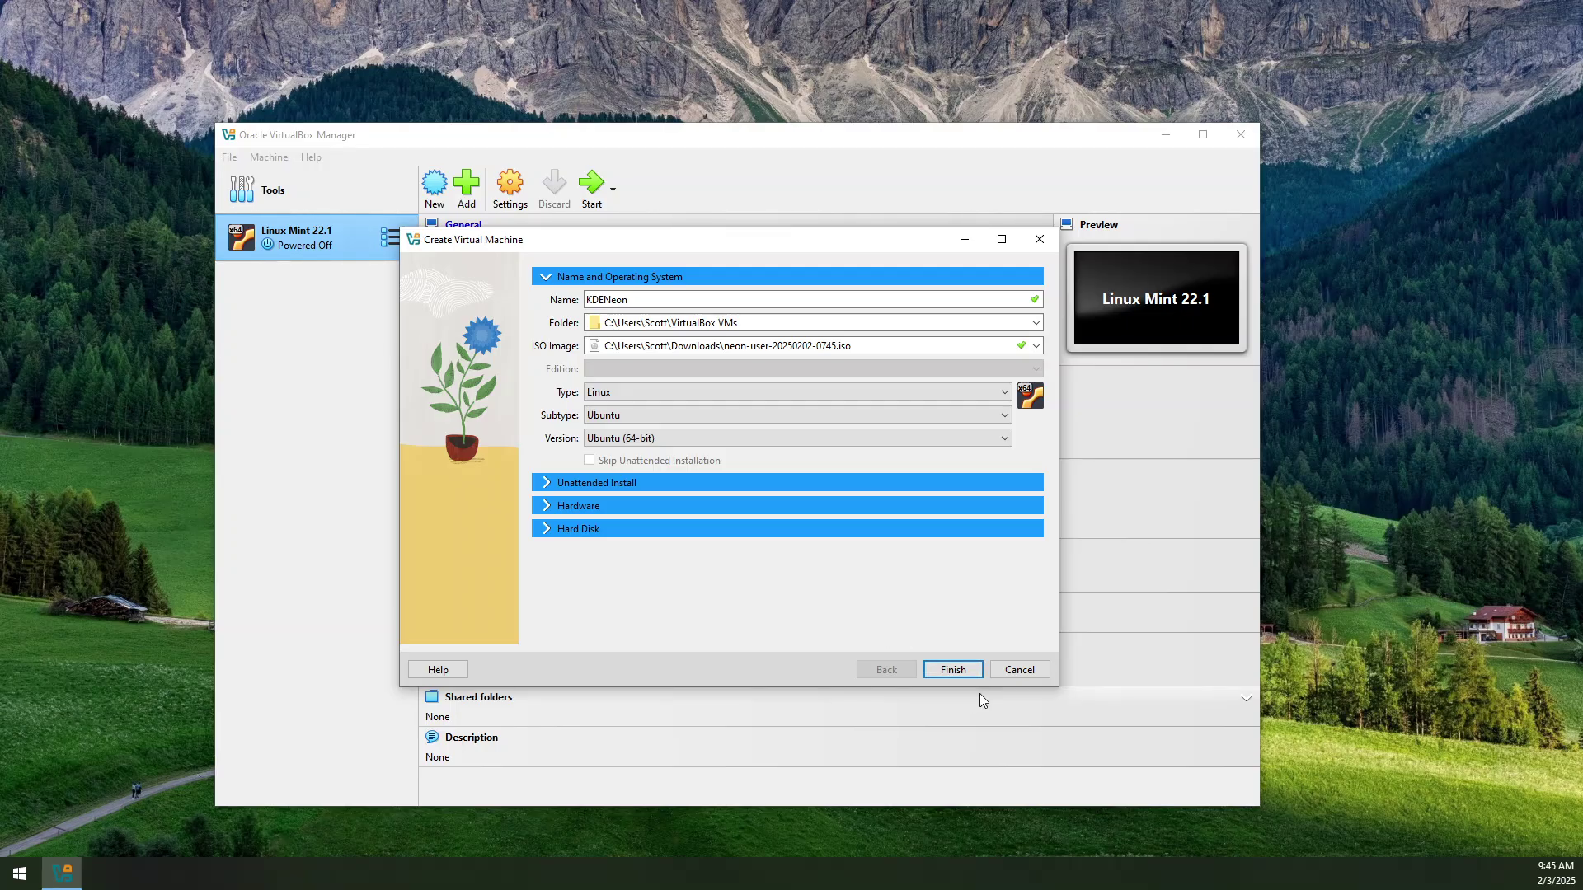
pyautogui.click(953, 670)
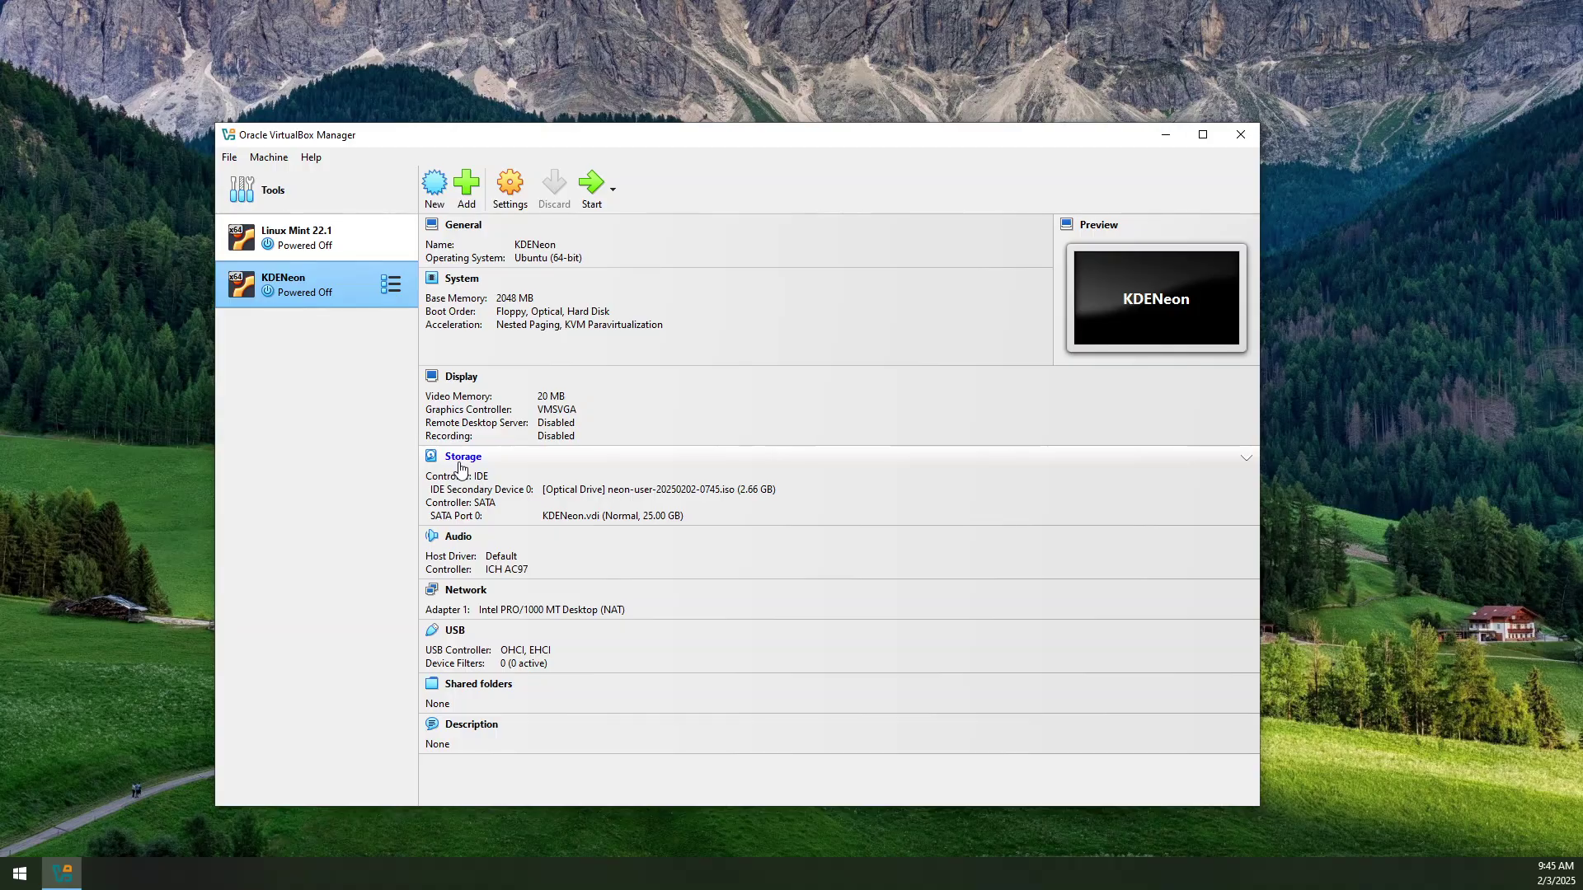
# - Examine the disk image selector and disk file chooser for KDENeon's optical drive, closing each without a selection
pyautogui.click(601, 491)
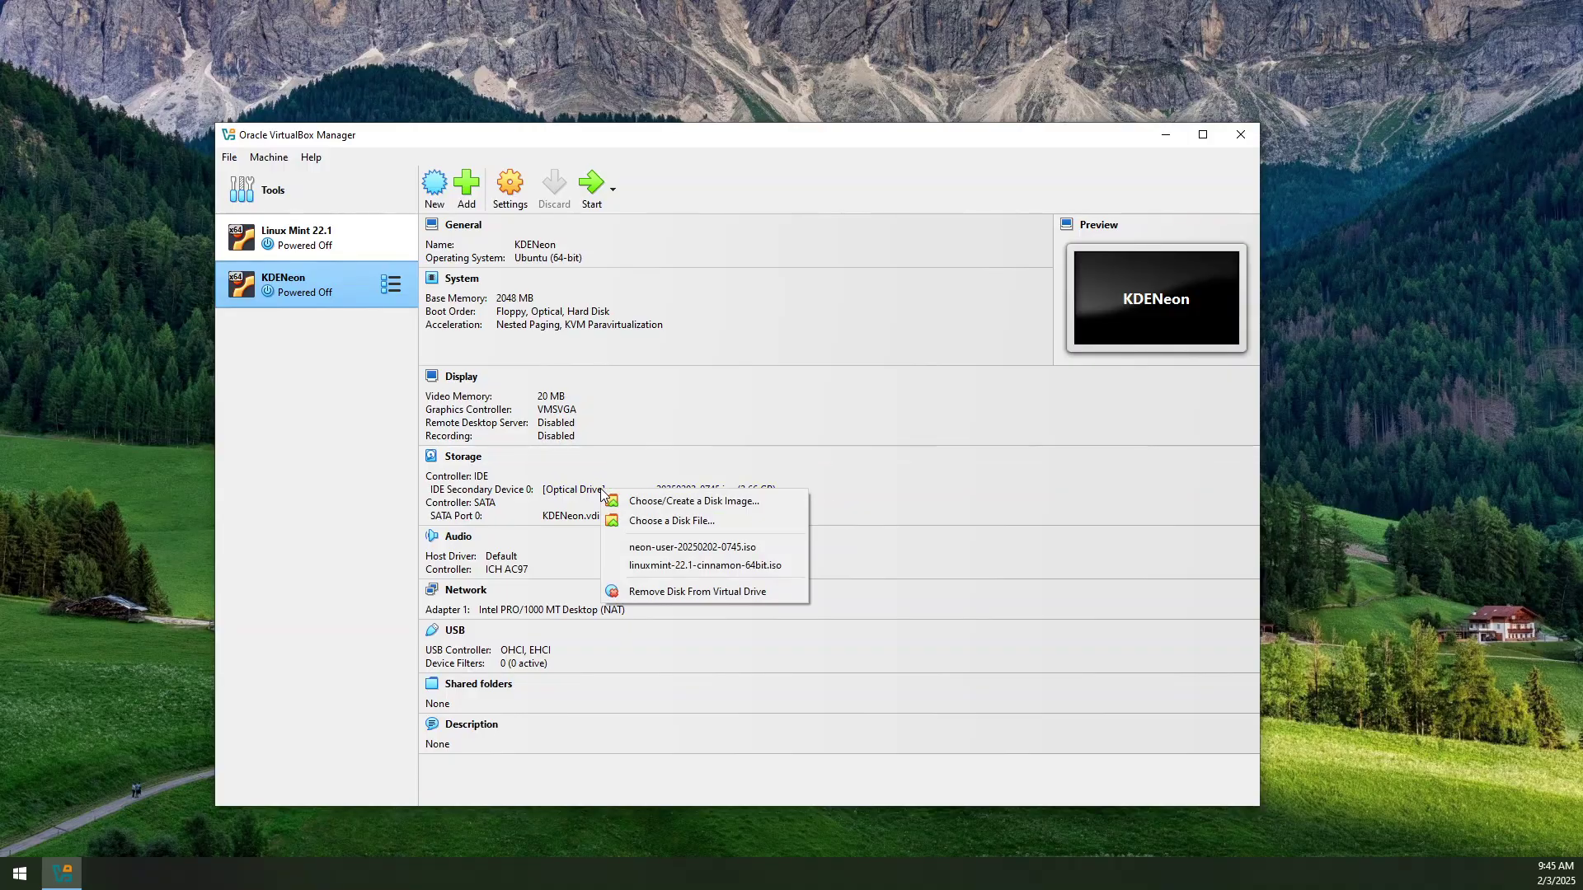
pyautogui.click(661, 505)
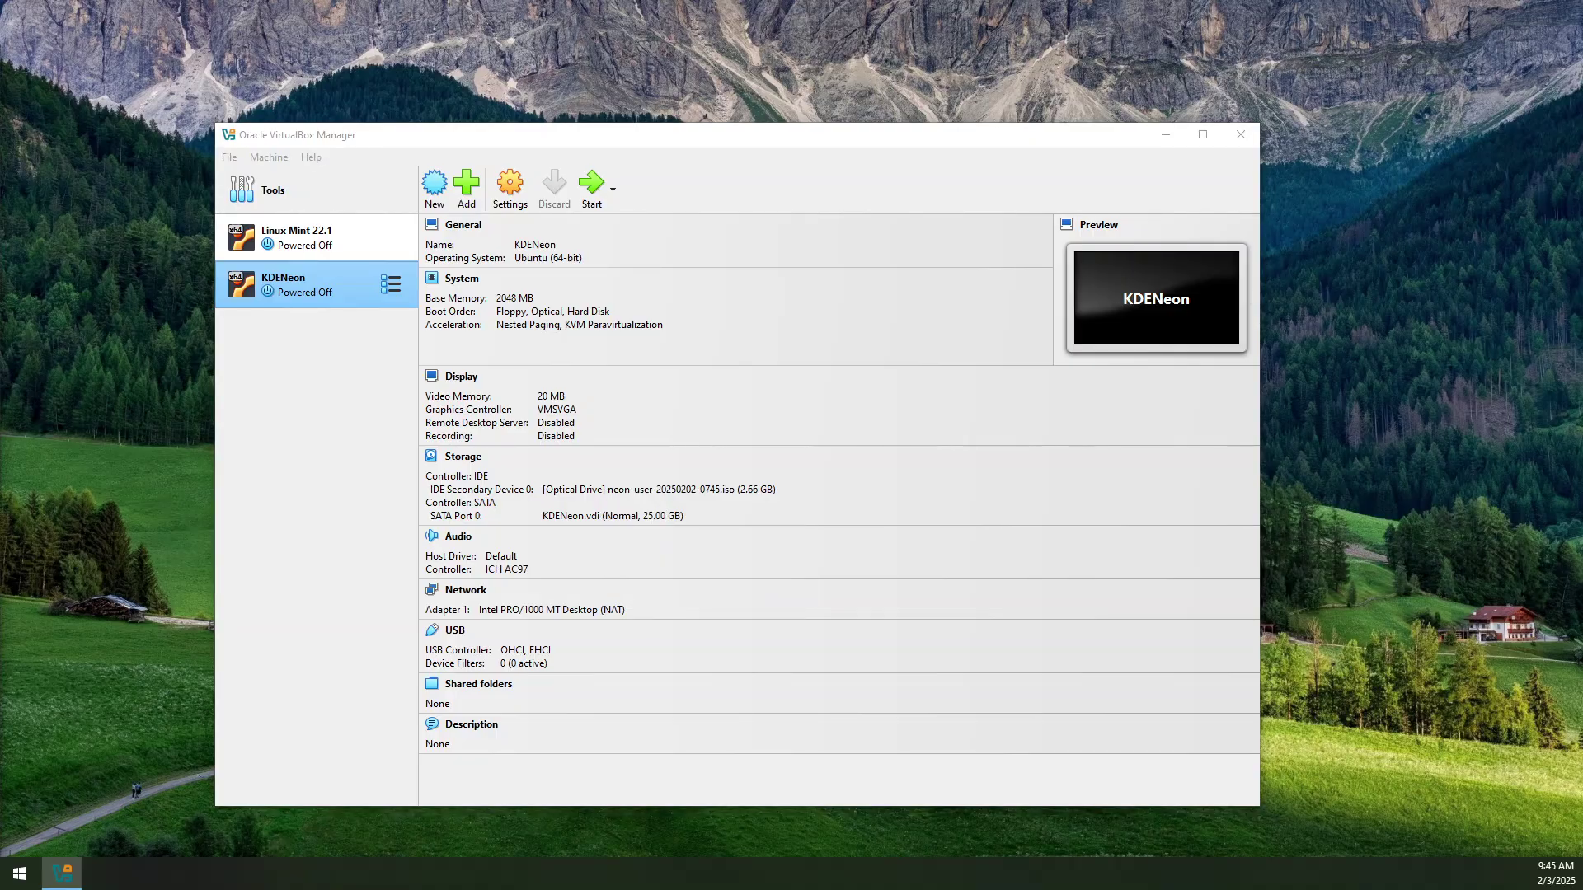
pyautogui.moveTo(0, 56); pyautogui.dragTo(982, 51)
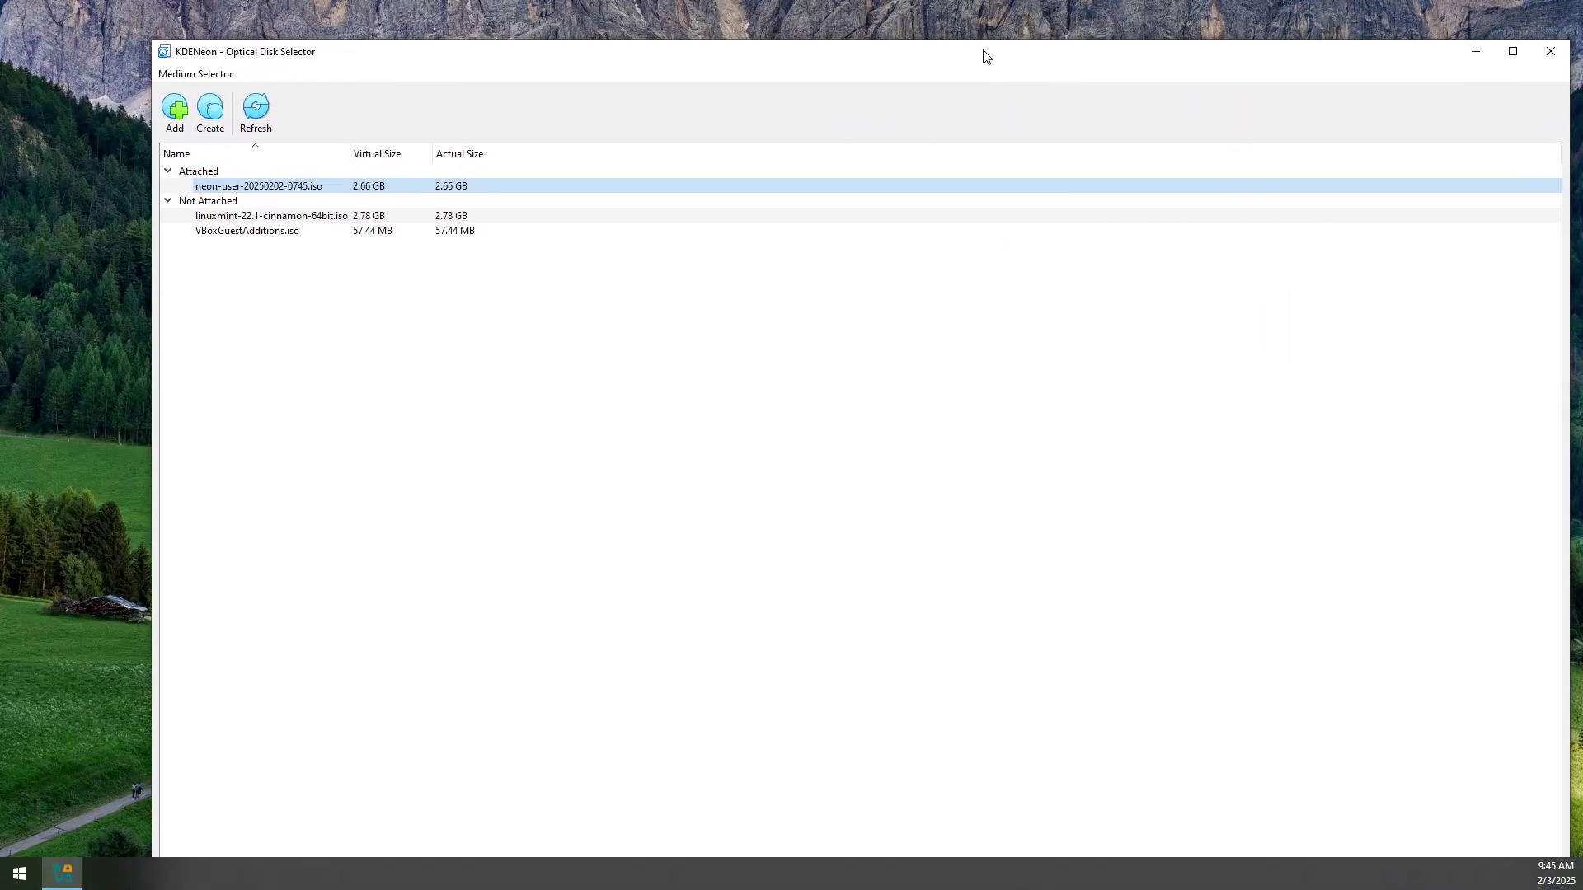
pyautogui.click(1550, 52)
pyautogui.click(662, 490)
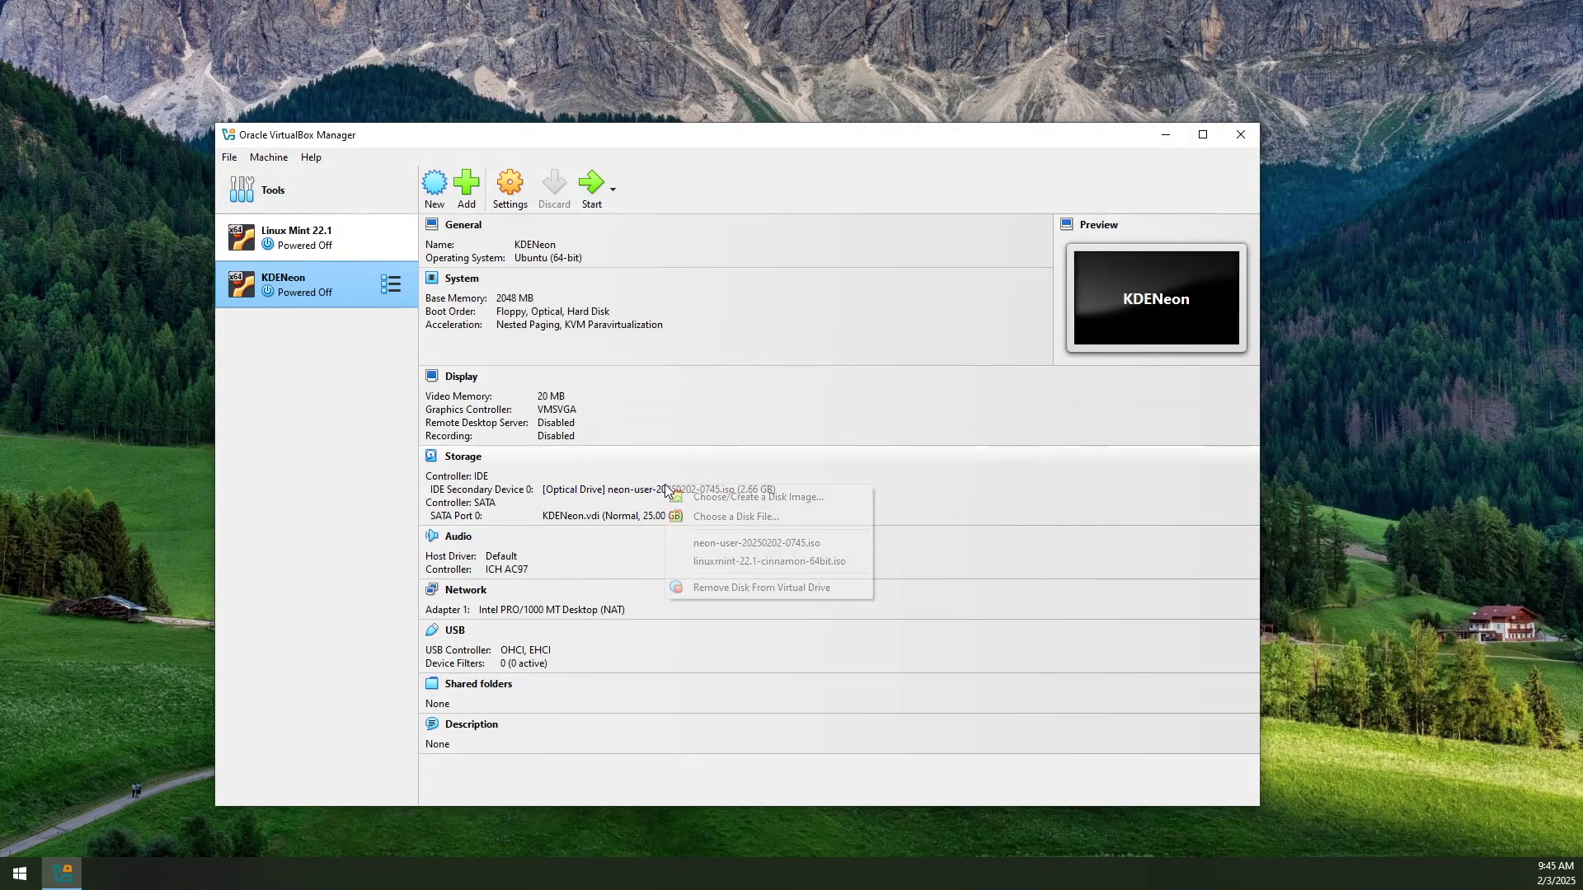
pyautogui.click(739, 516)
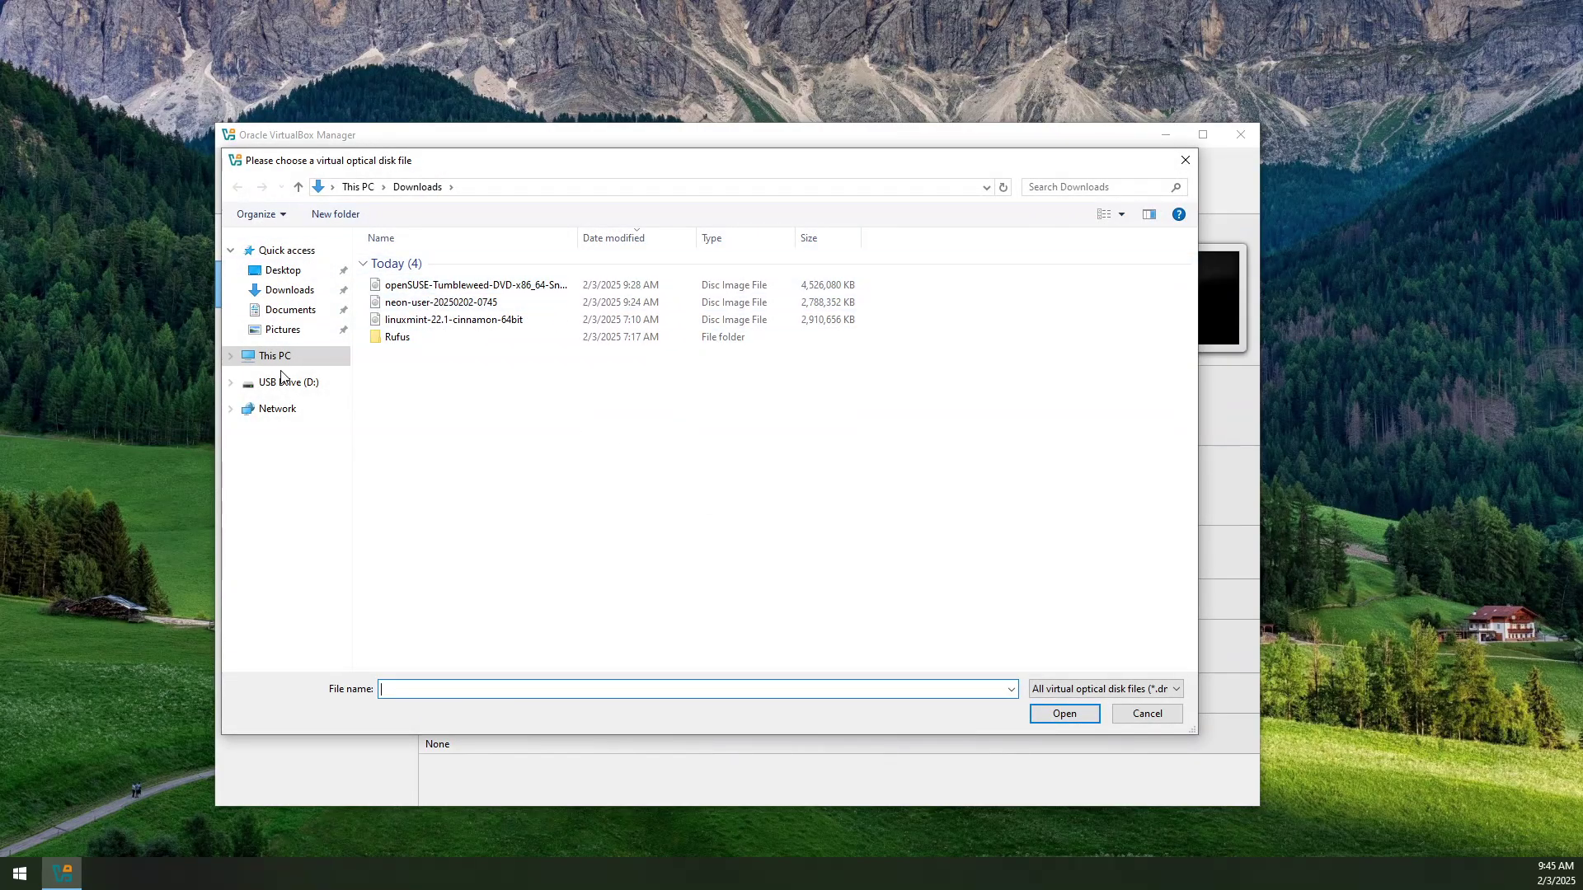
pyautogui.click(1148, 714)
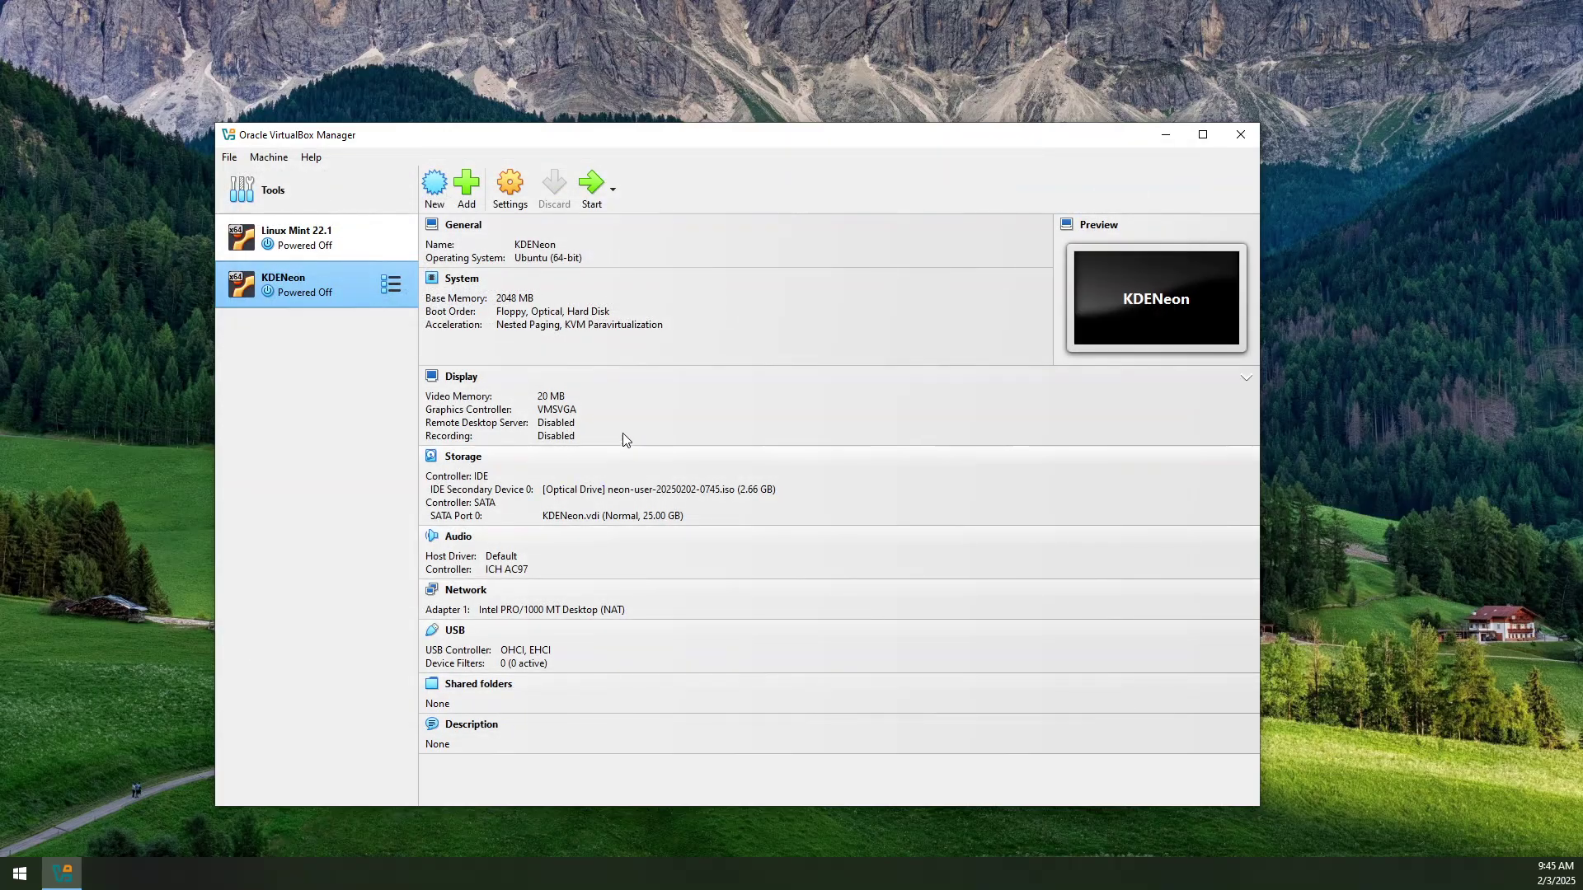
# - Enable 3D acceleration for KDENeon's display and set its video memory to 256 MB
pyautogui.click(460, 379)
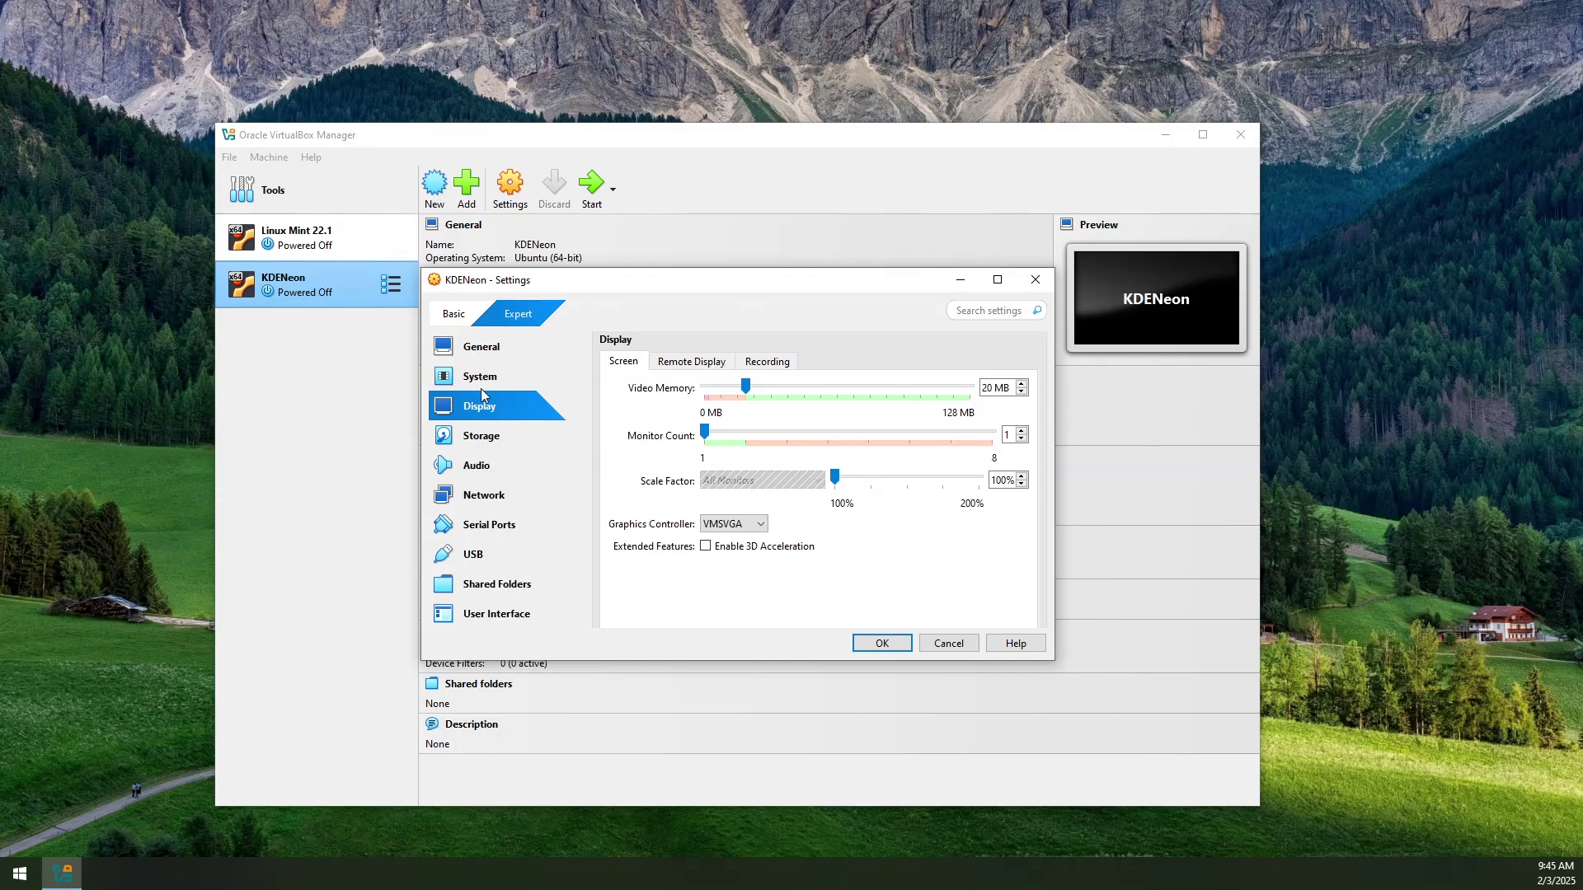
pyautogui.click(706, 546)
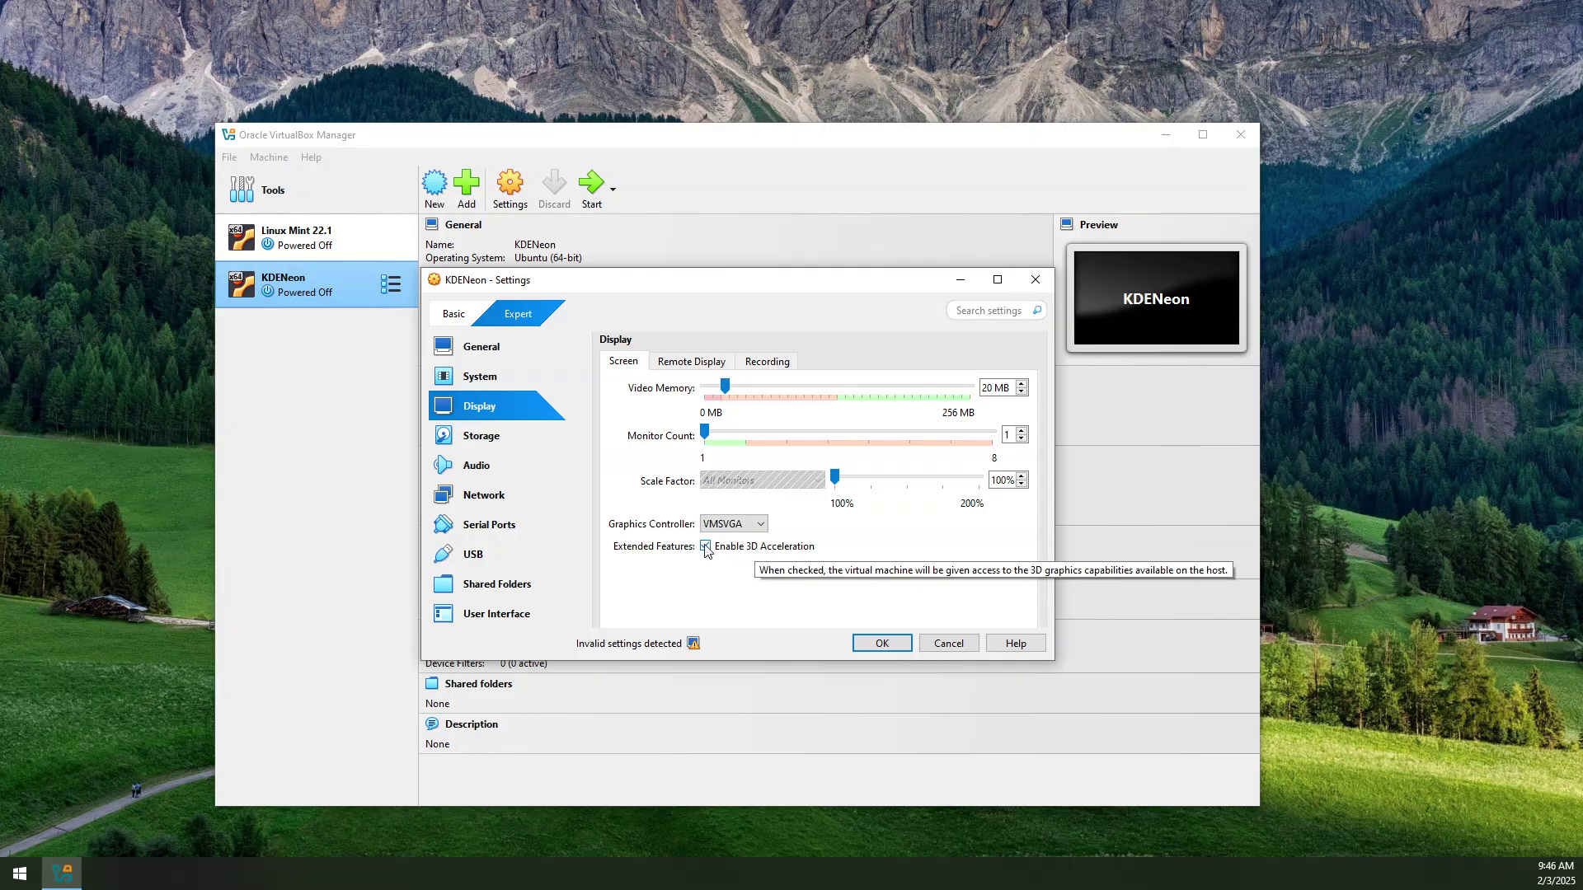
pyautogui.moveTo(694, 643)
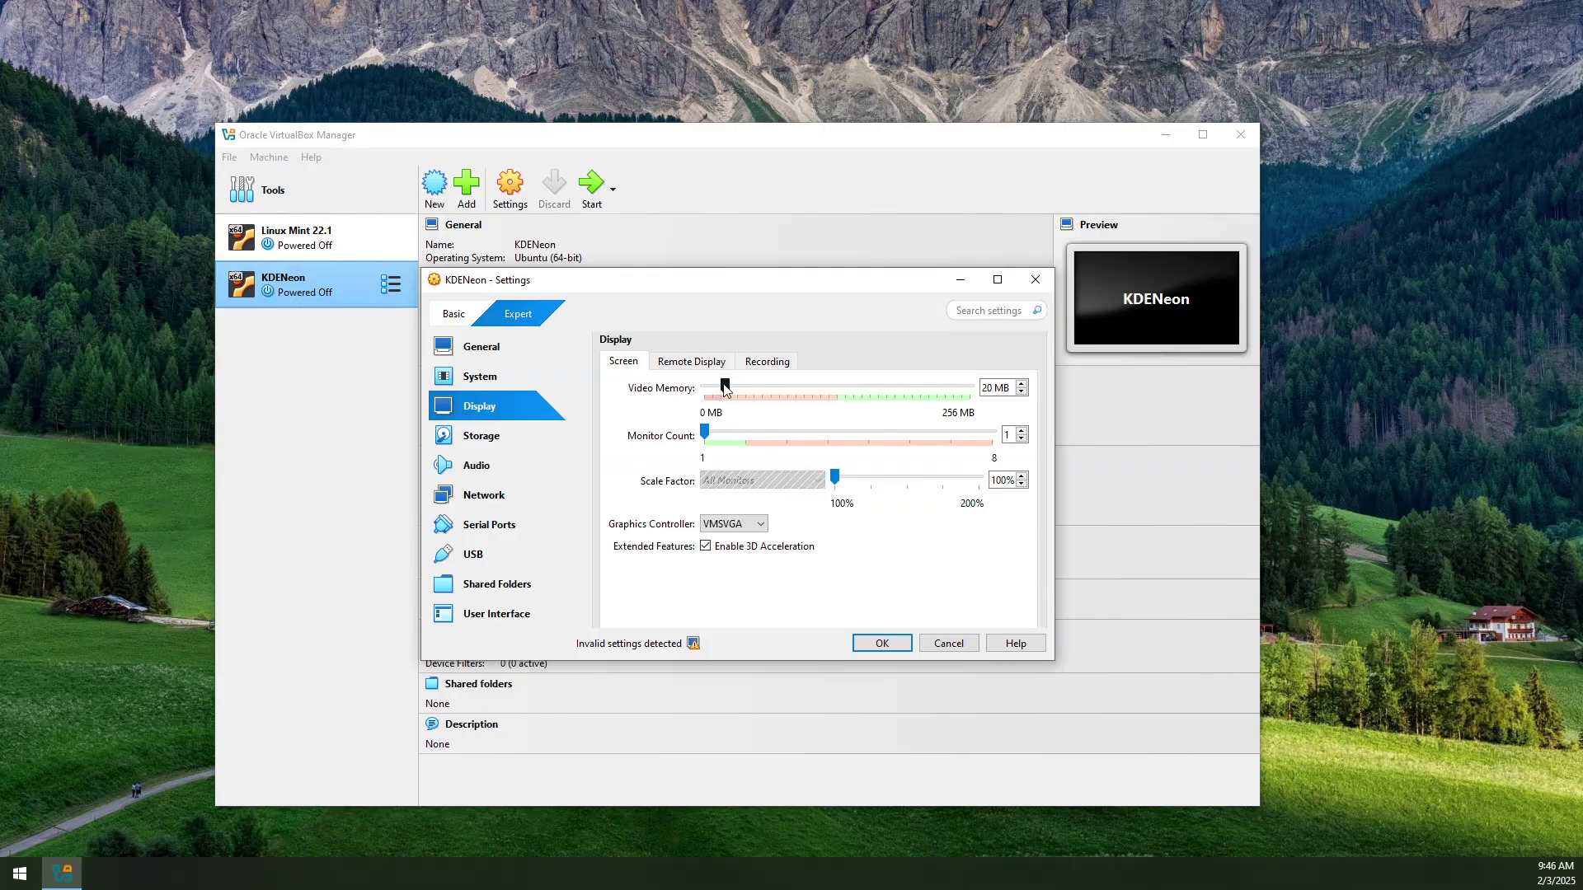
pyautogui.moveTo(727, 384); pyautogui.dragTo(967, 387)
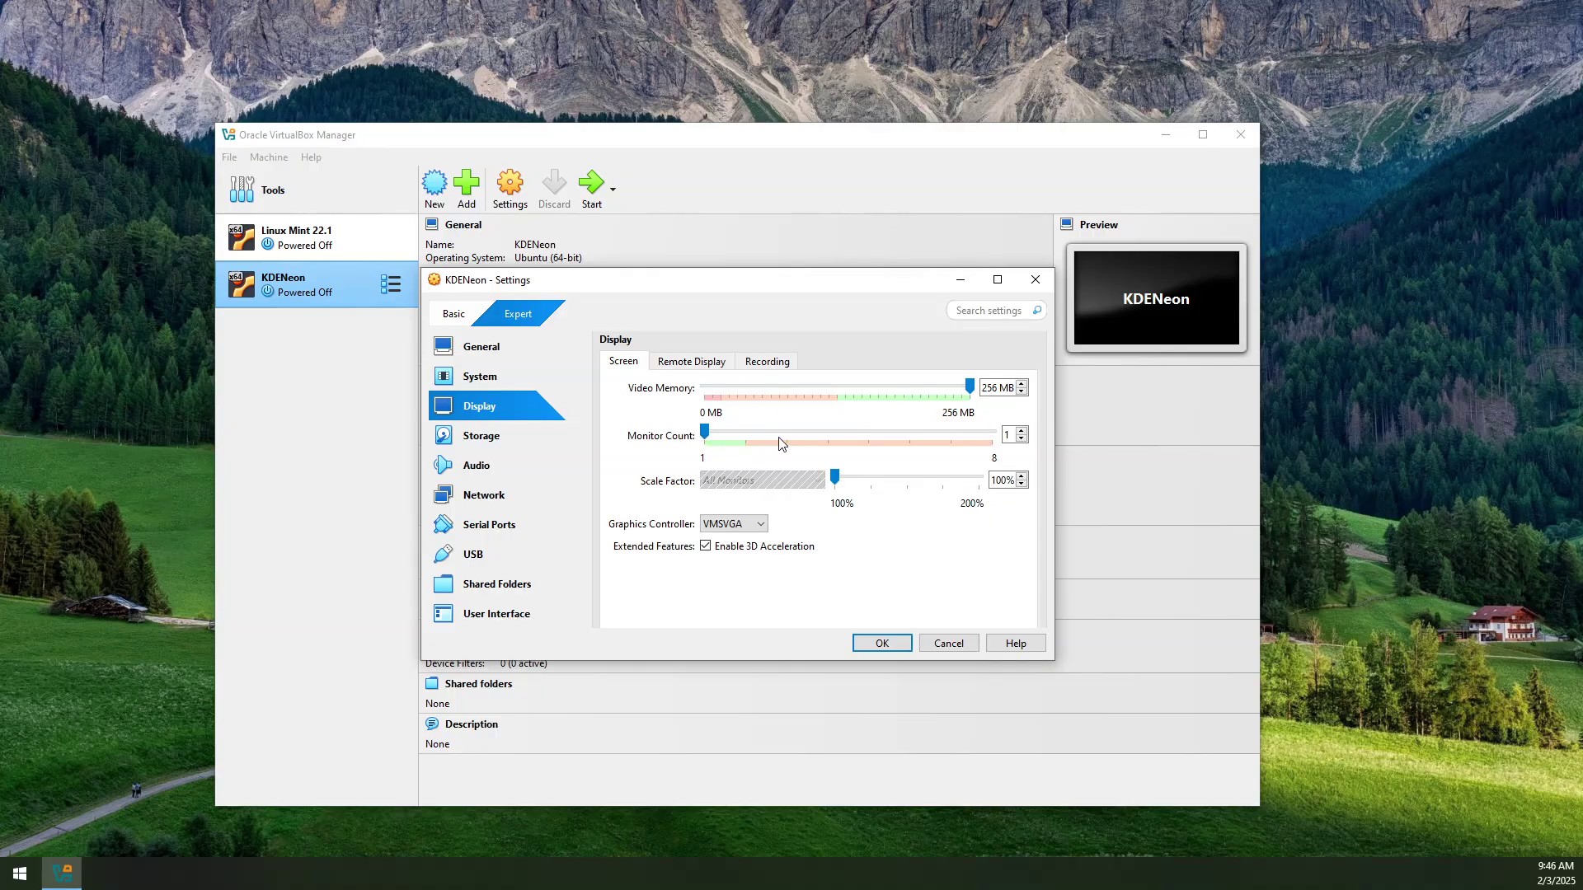
pyautogui.click(881, 643)
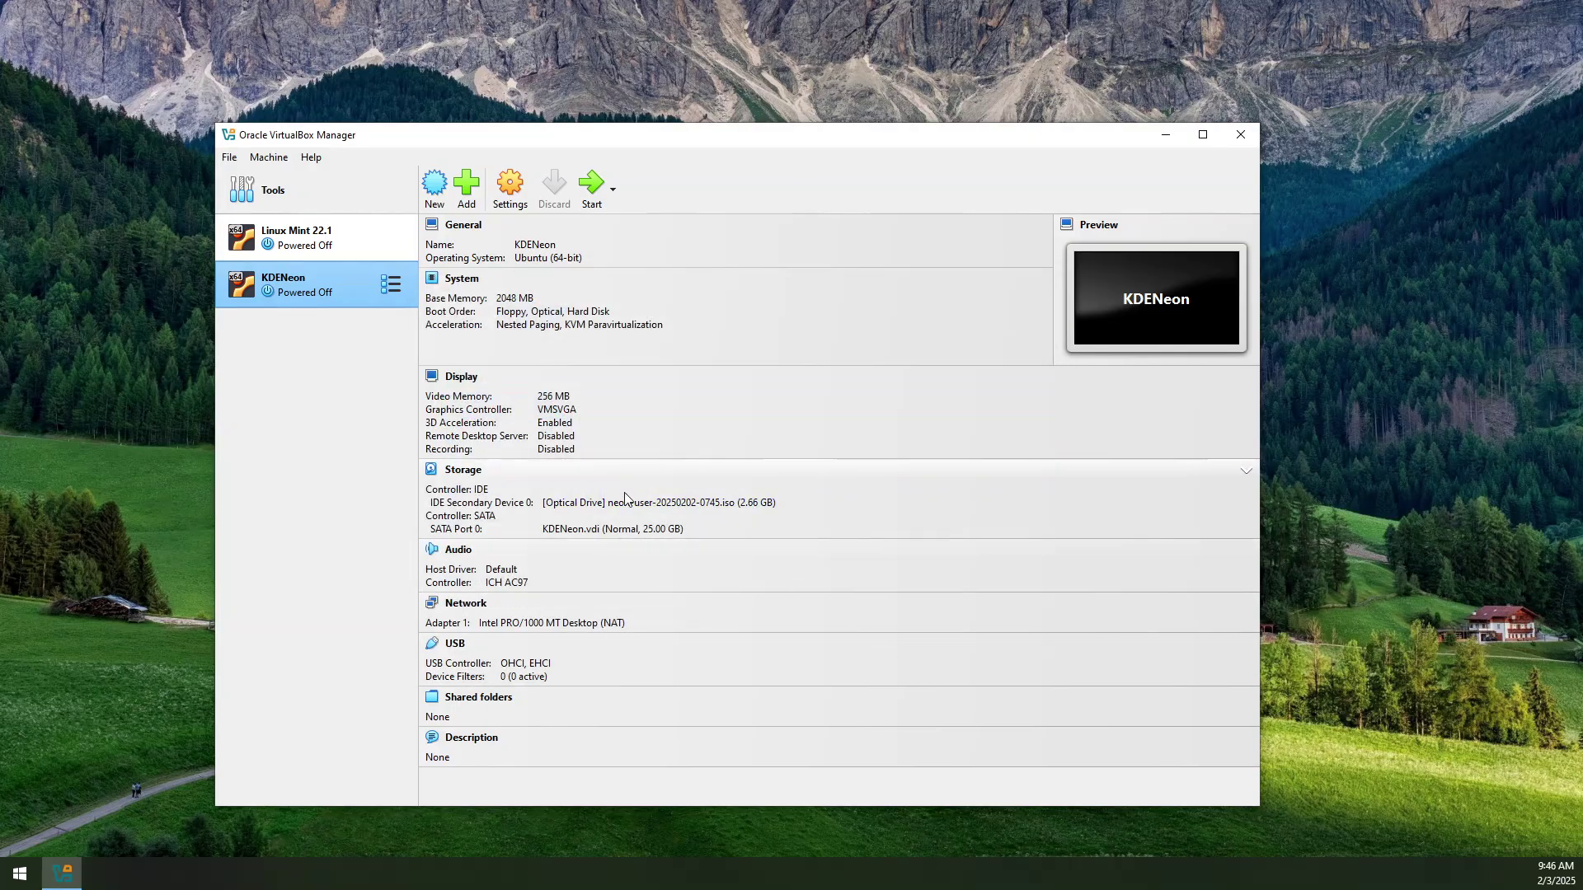
# - Set KDENeon's base memory to 8192 MB and save the system settings
pyautogui.click(462, 280)
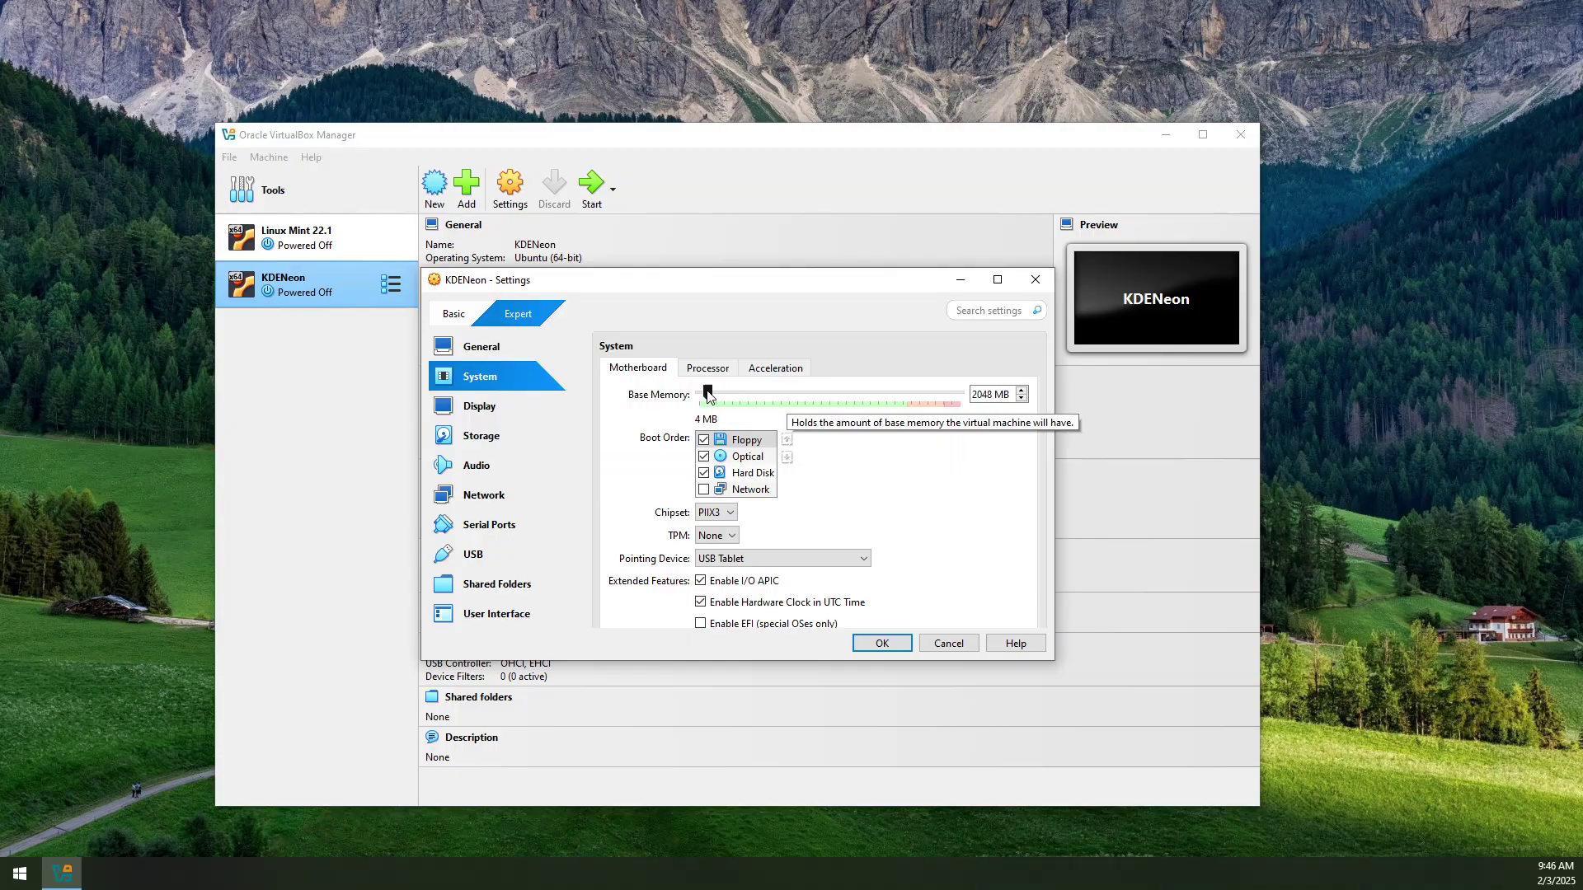
pyautogui.moveTo(714, 394); pyautogui.dragTo(732, 393)
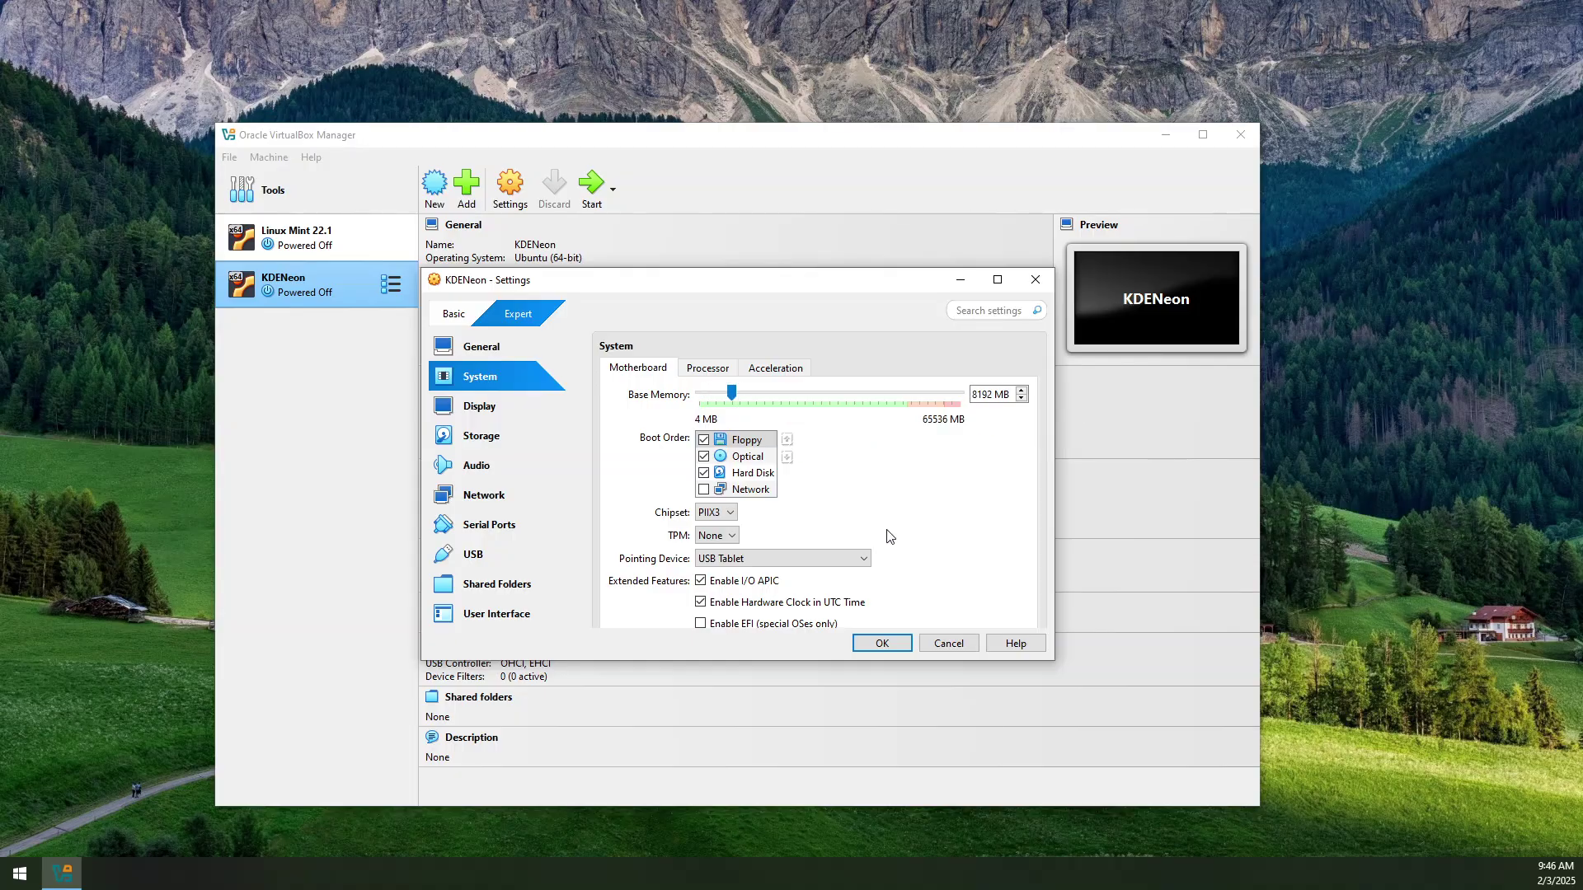
pyautogui.click(882, 643)
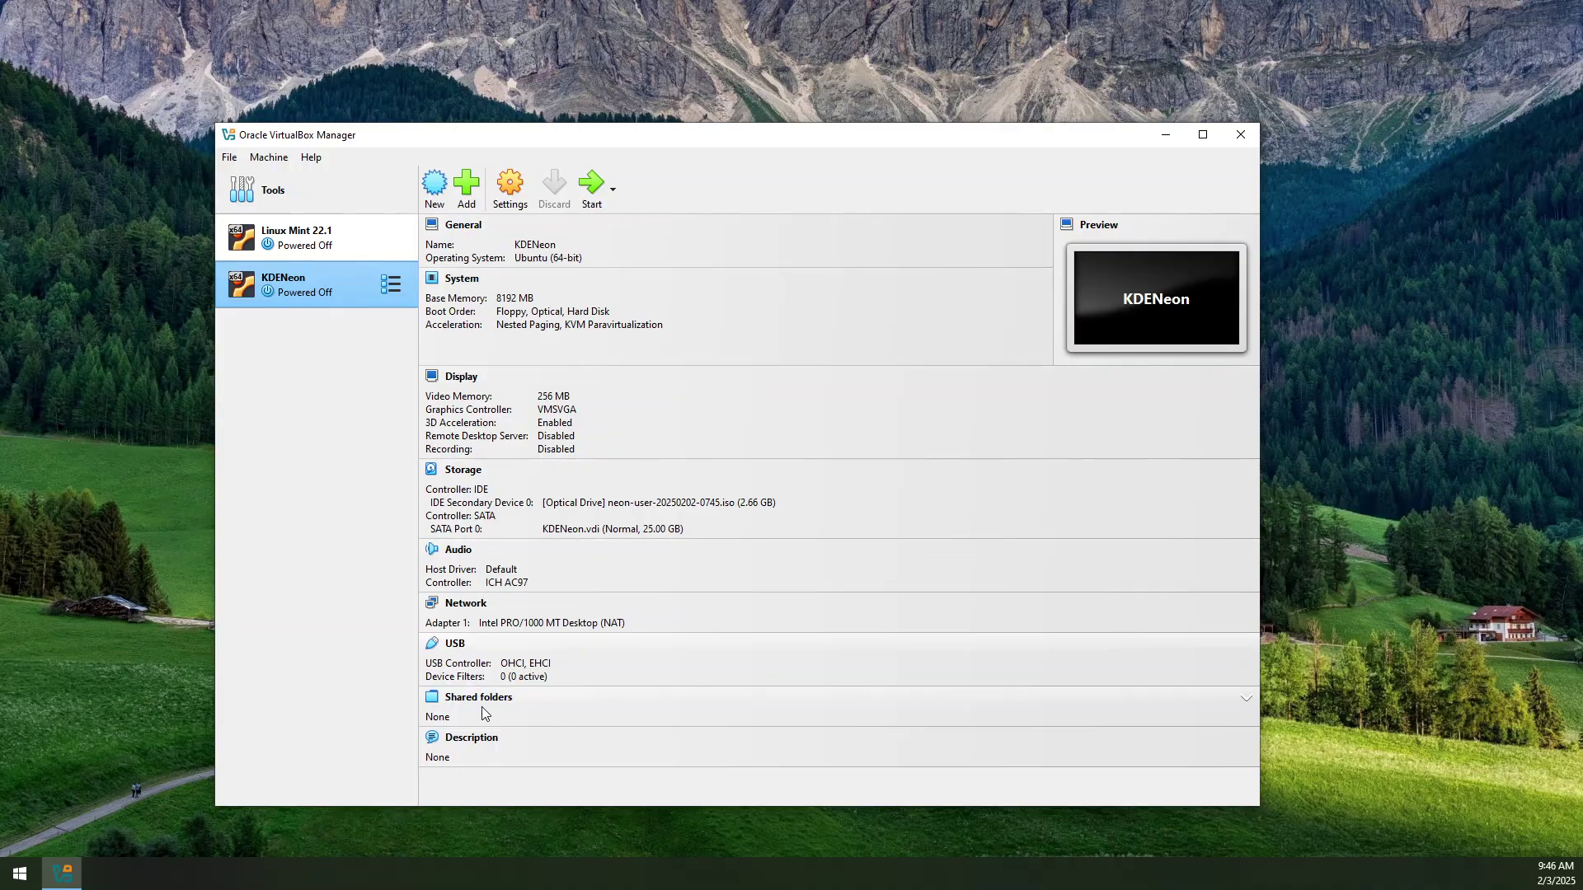
# - Review all of KDENeon's settings from General through User Interface and close them with OK
pyautogui.click(460, 282)
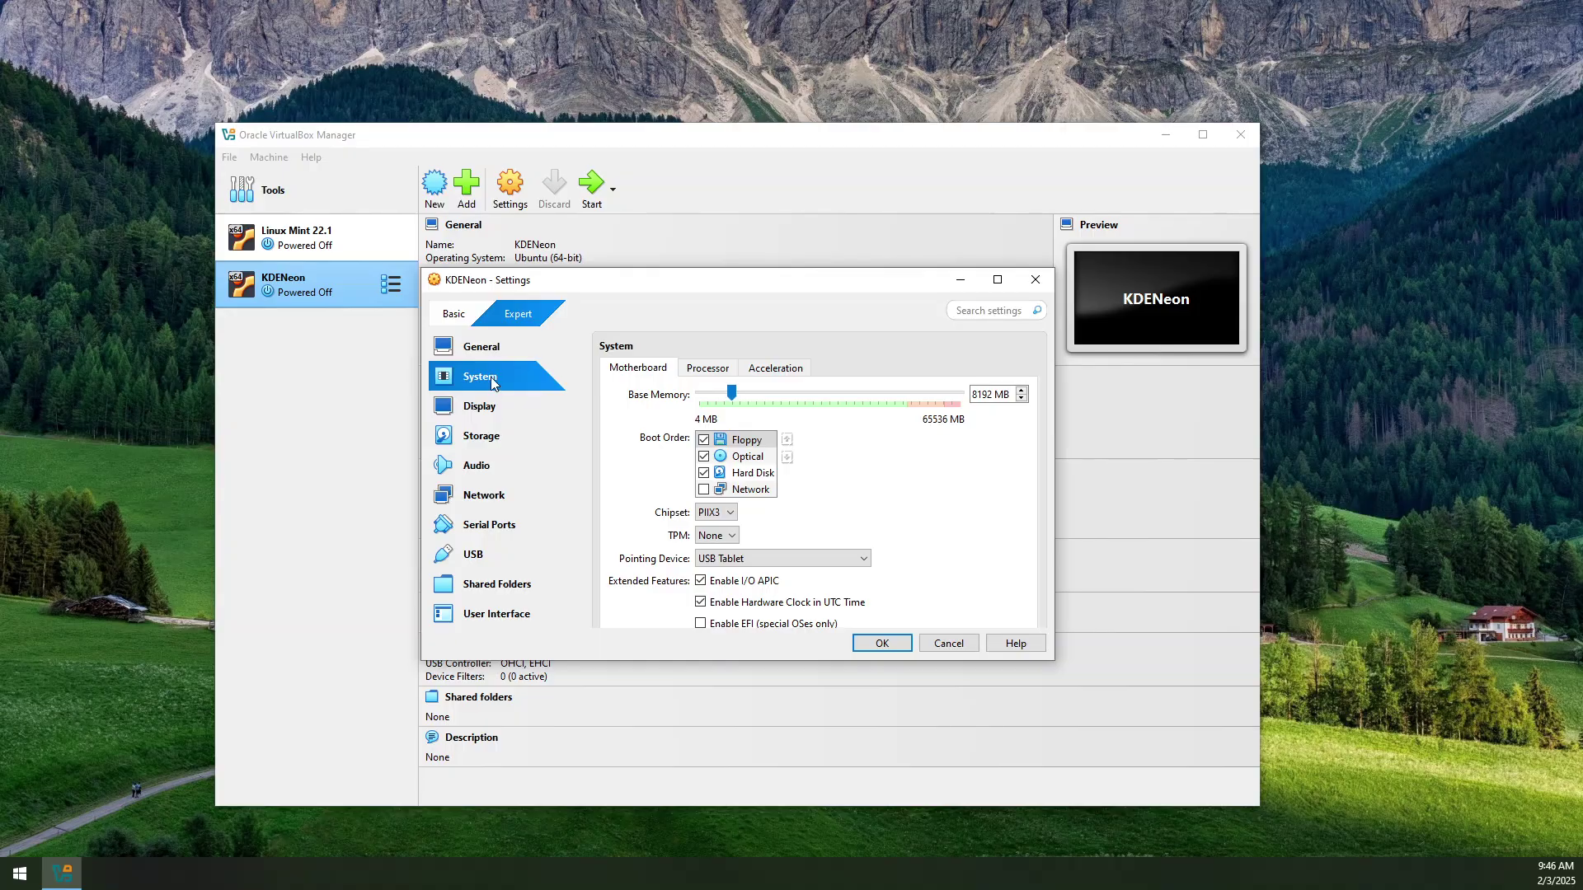
pyautogui.click(485, 350)
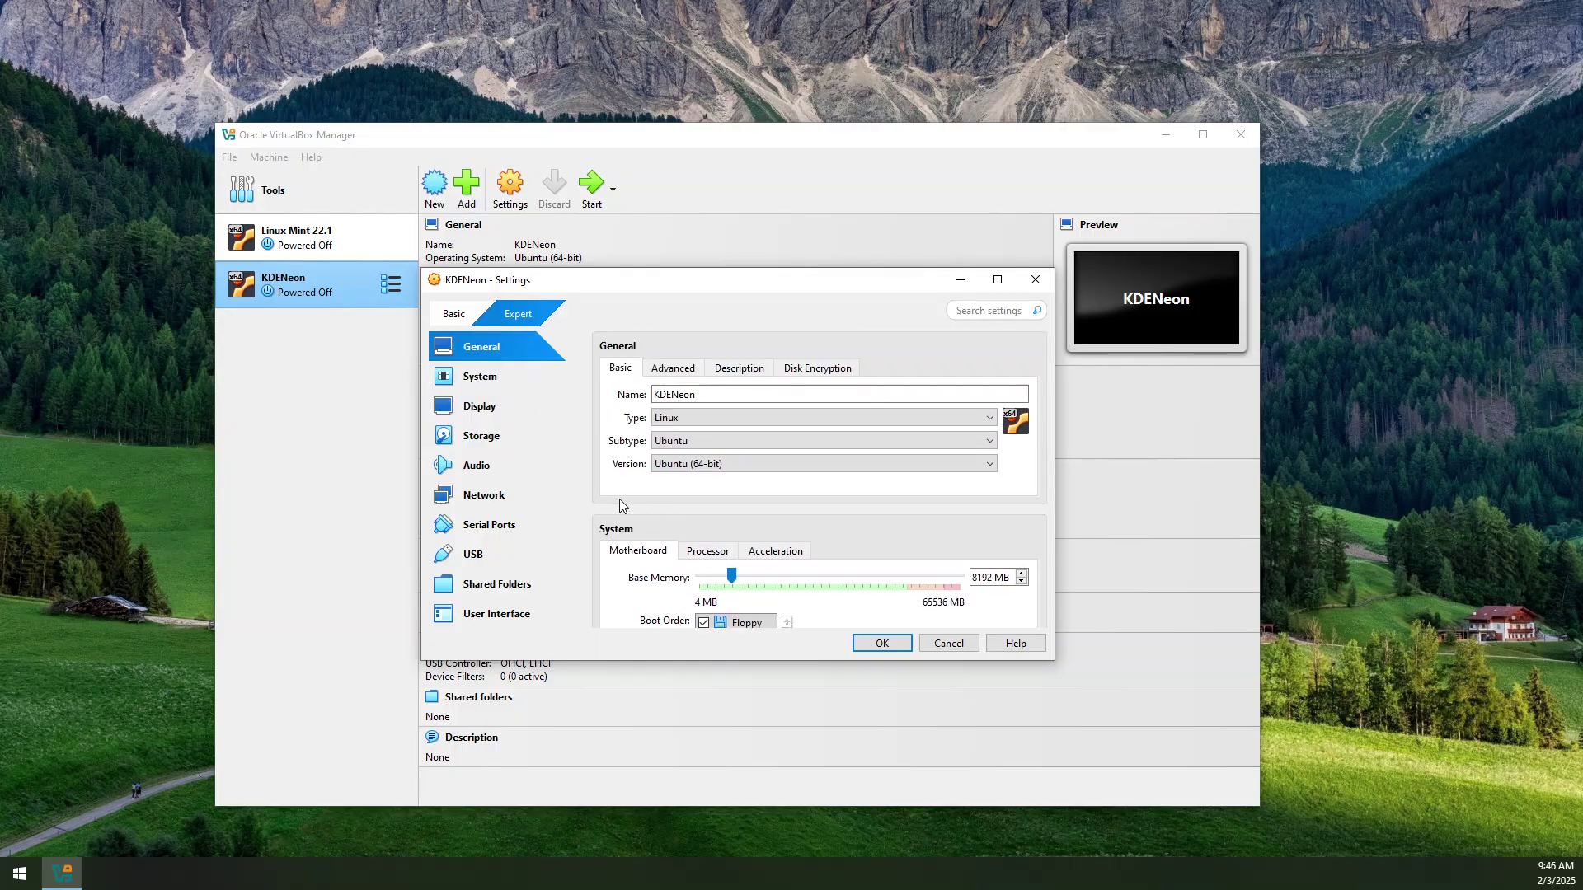
pyautogui.scroll(-6, 620, 498)
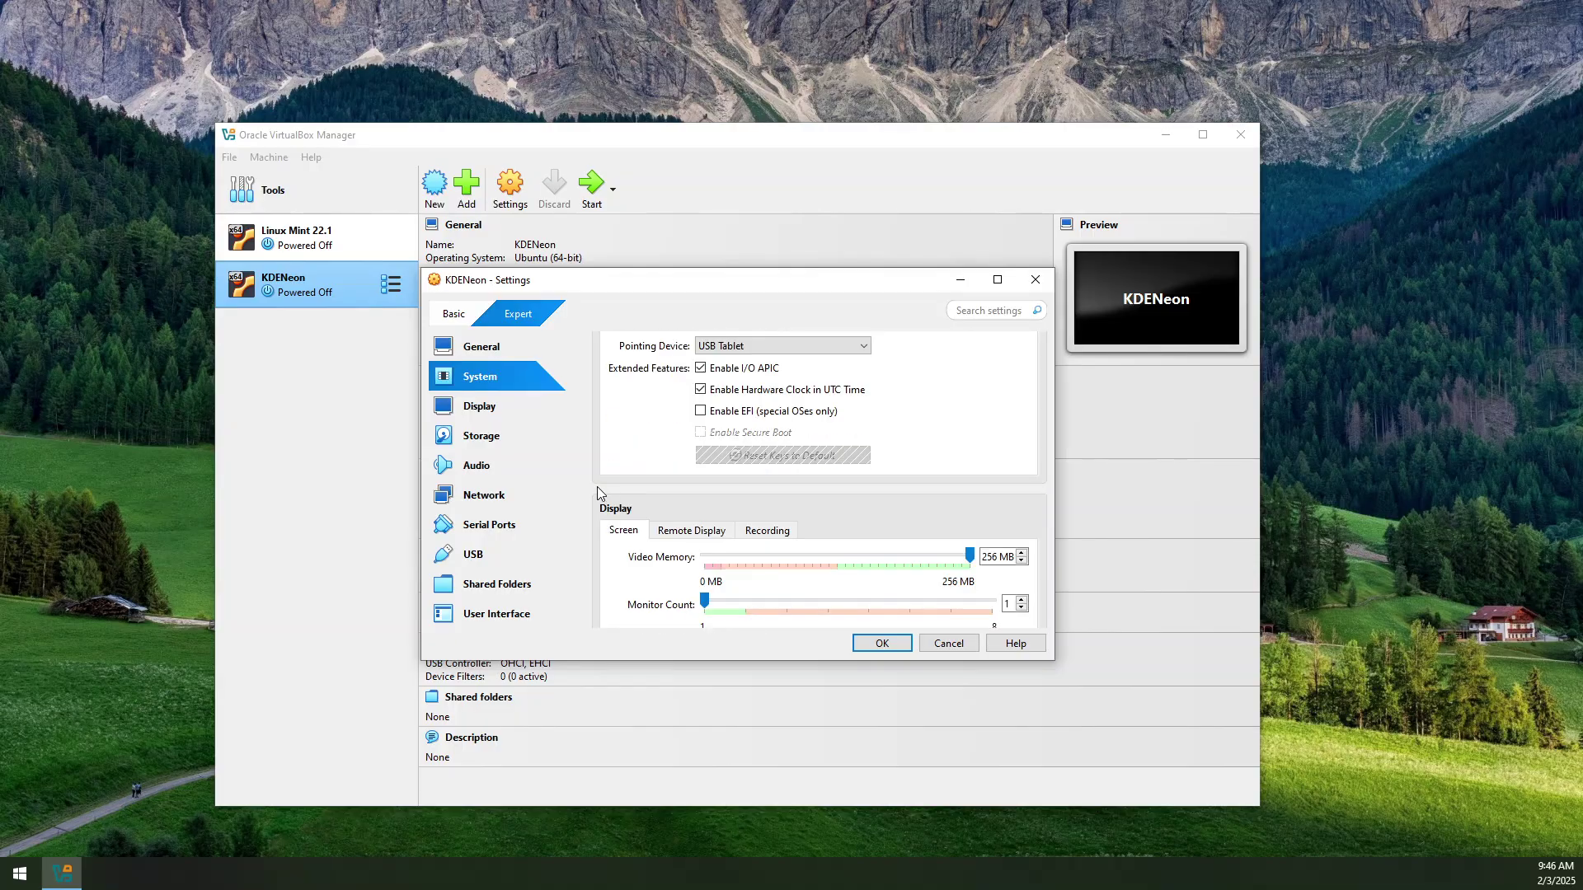
pyautogui.scroll(-5, 596, 486)
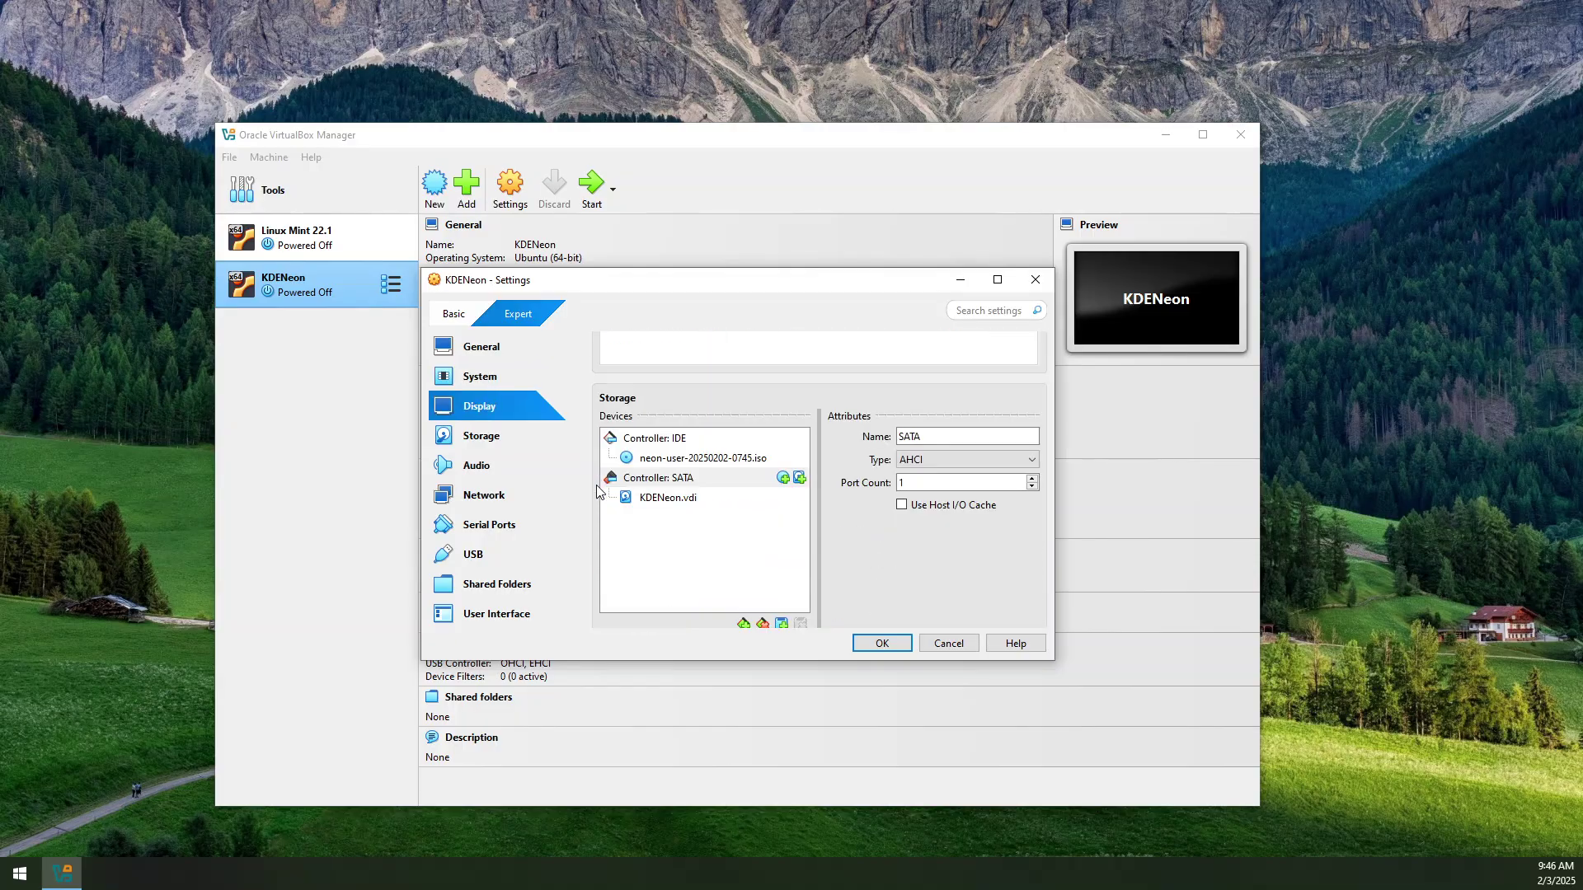
pyautogui.scroll(-6, 596, 487)
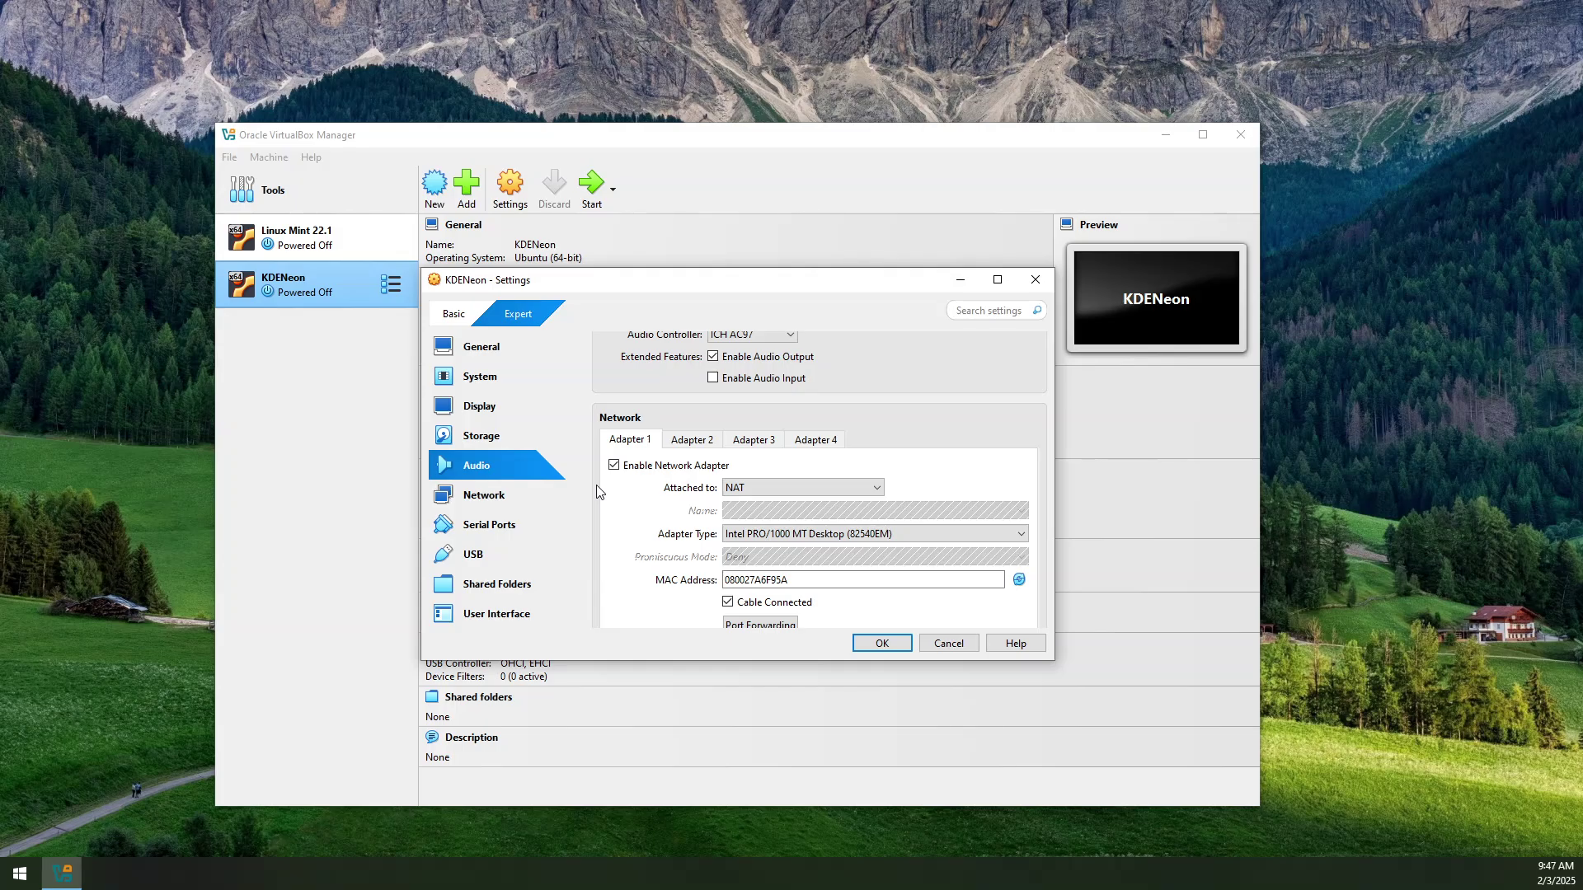
pyautogui.scroll(-5, 596, 492)
pyautogui.scroll(-5, 599, 493)
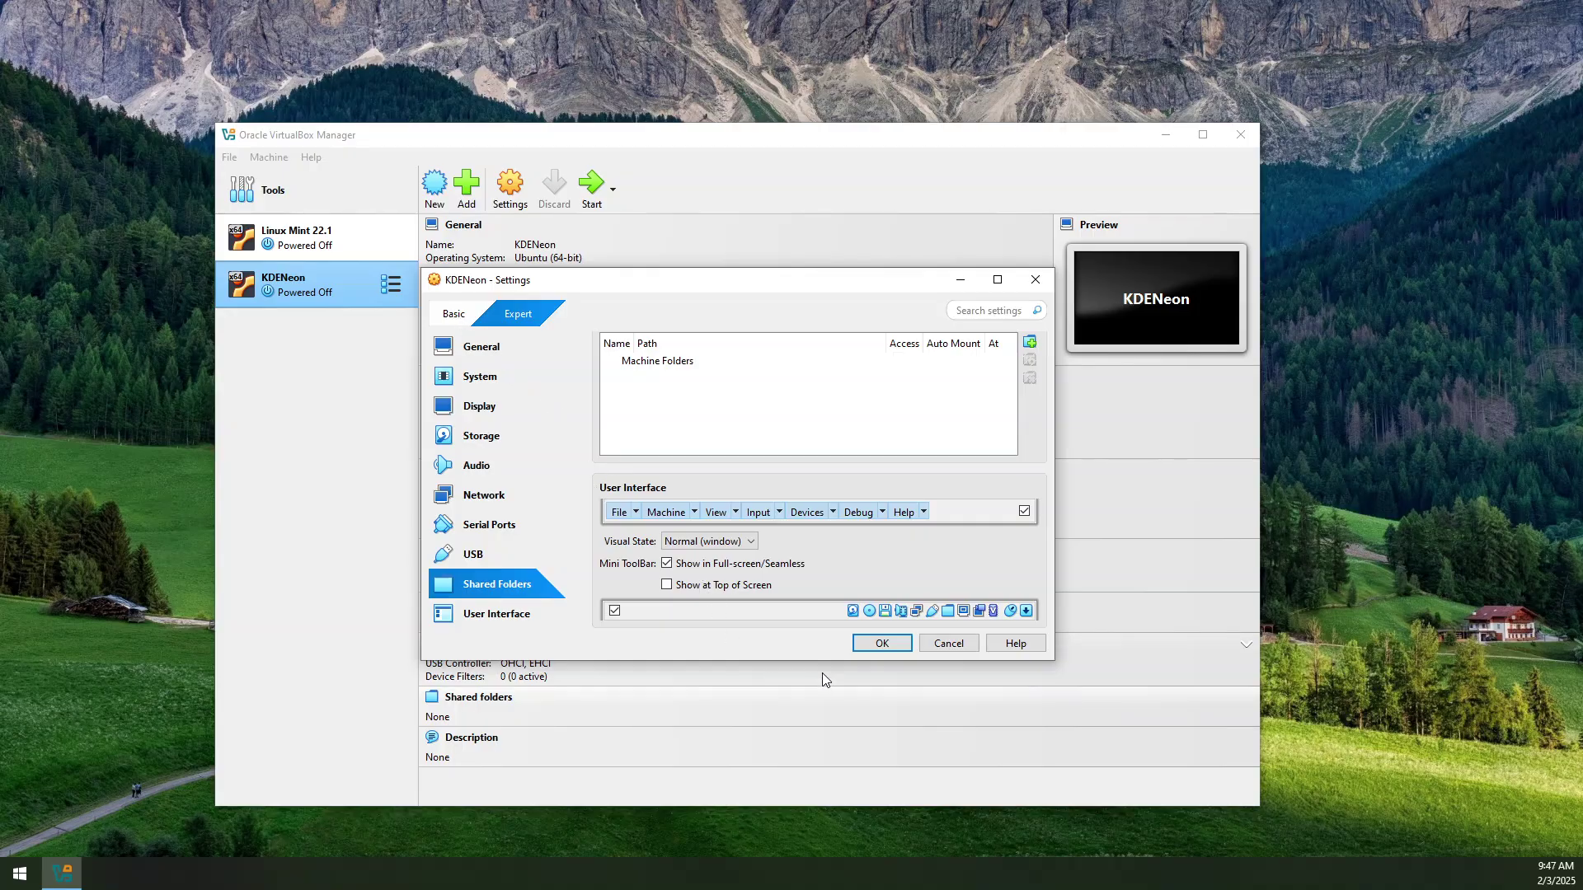
pyautogui.click(886, 644)
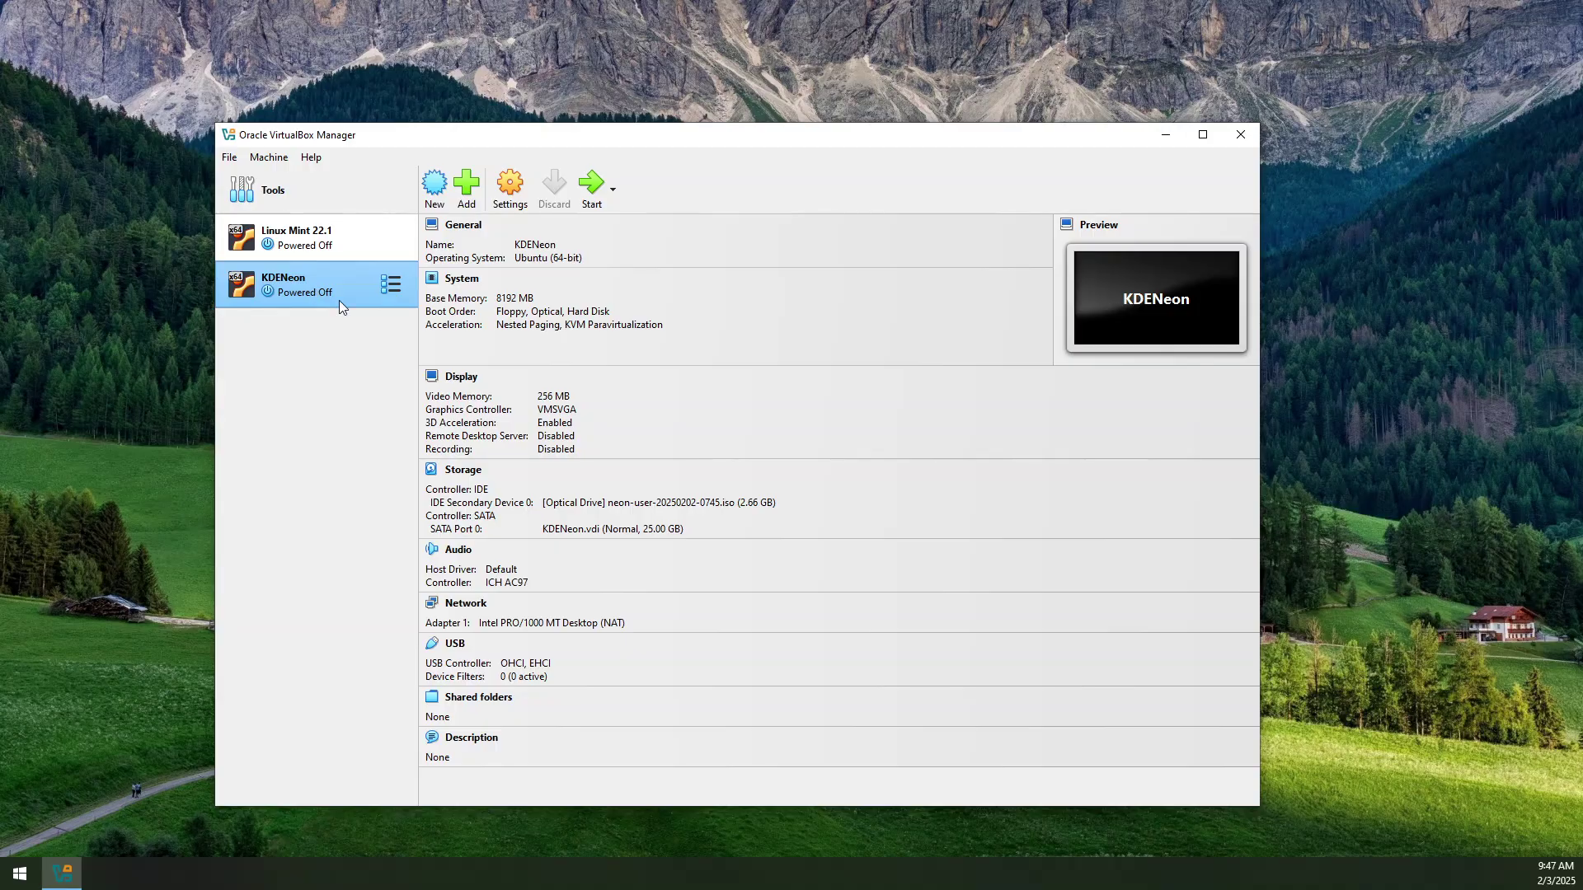
# - Start KDENeon with Detachable Start and dismiss the keyboard capture and mouse integration notifications
pyautogui.click(612, 194)
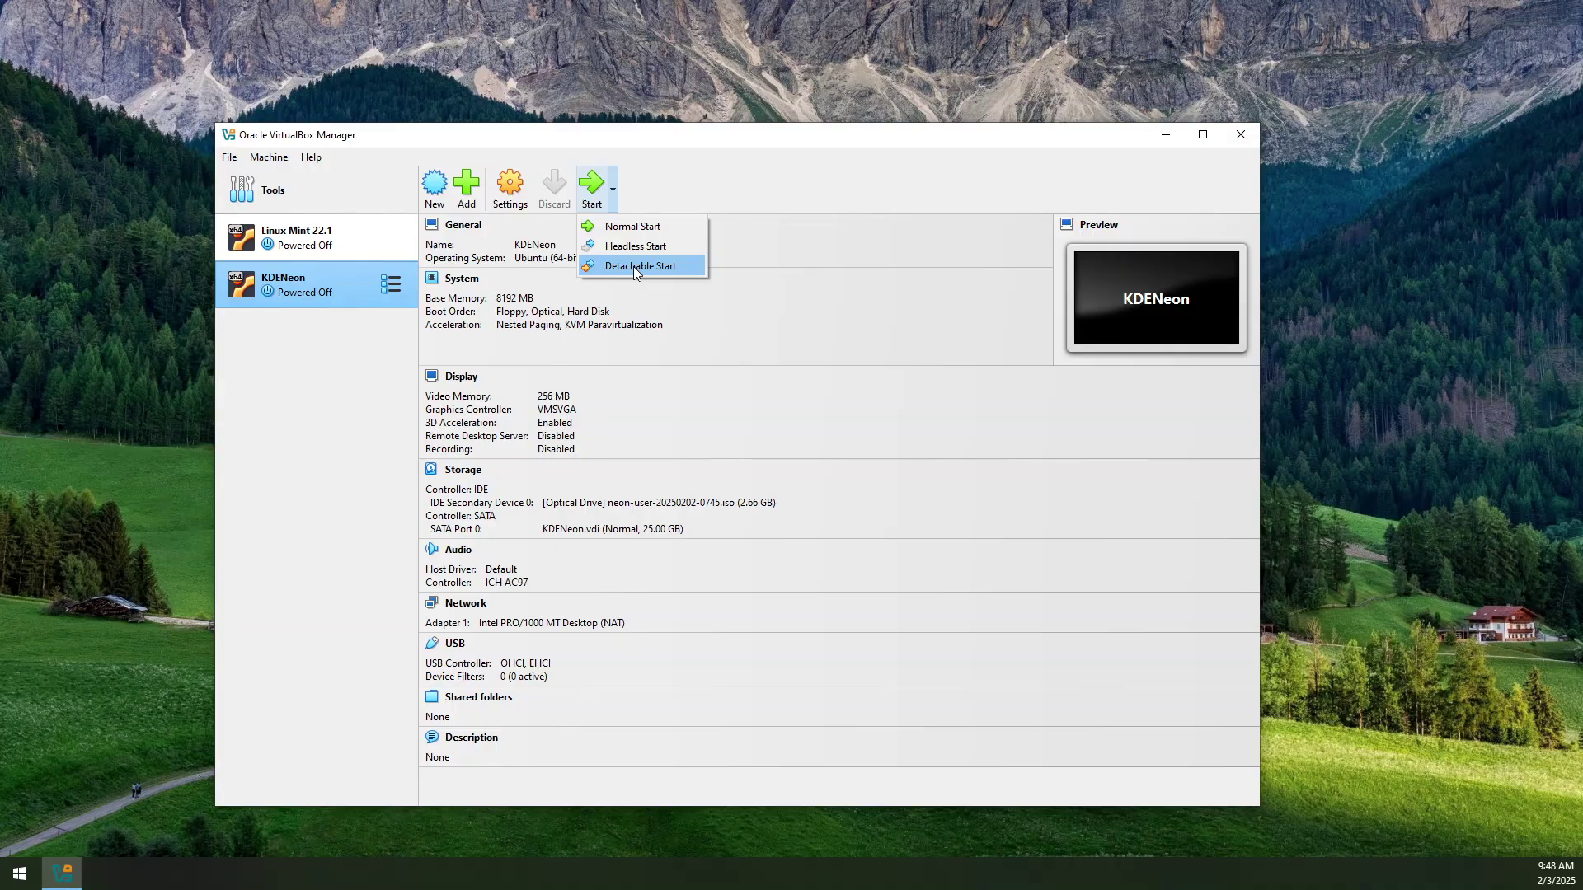
pyautogui.click(634, 265)
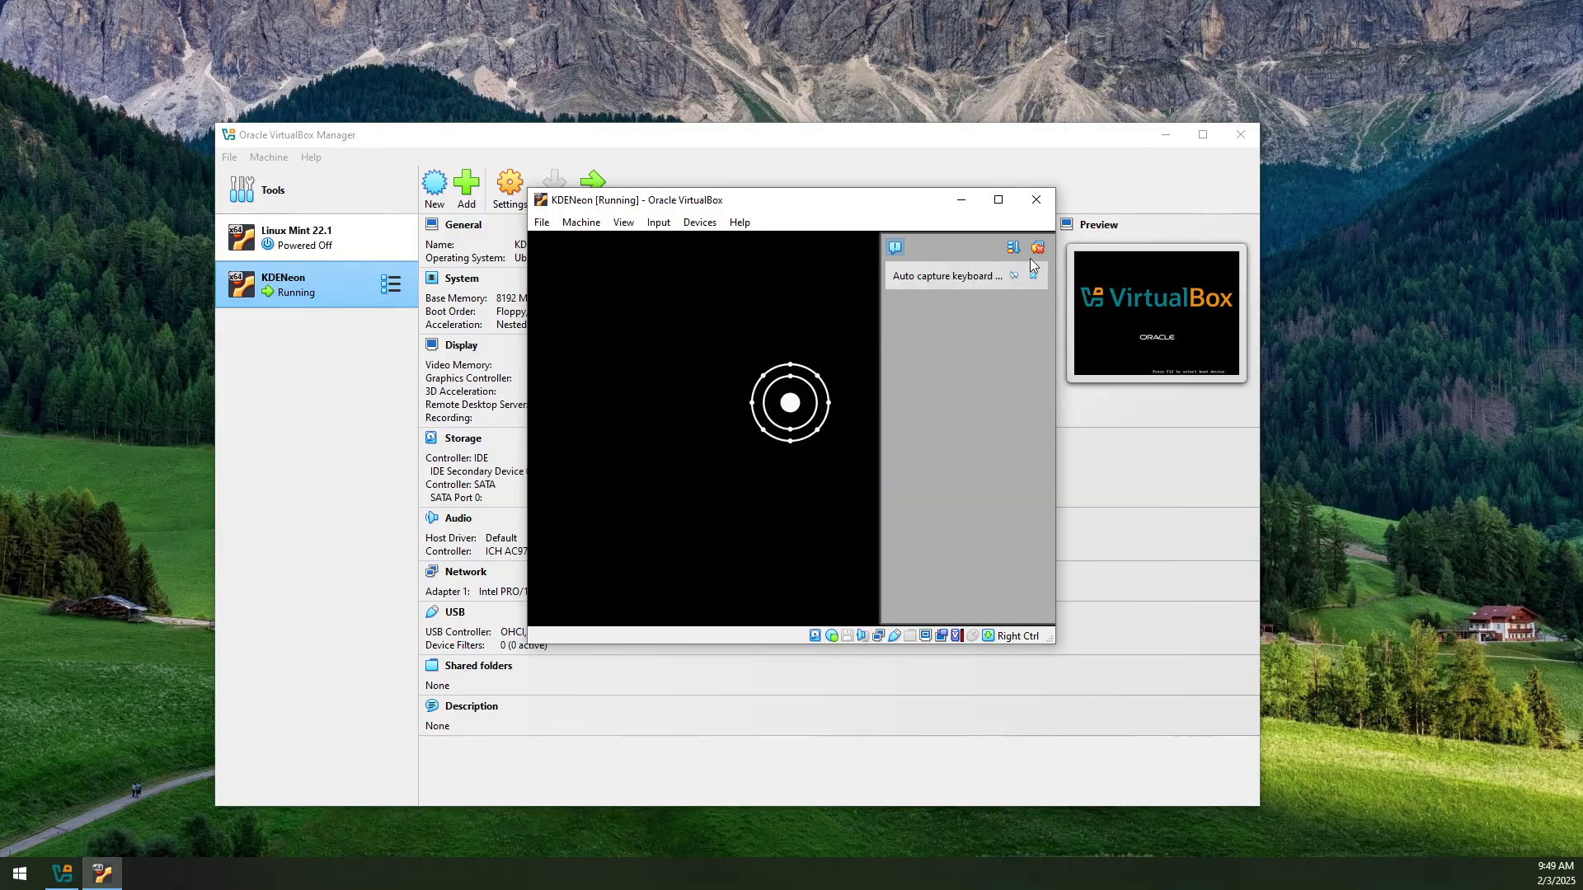
pyautogui.click(1040, 246)
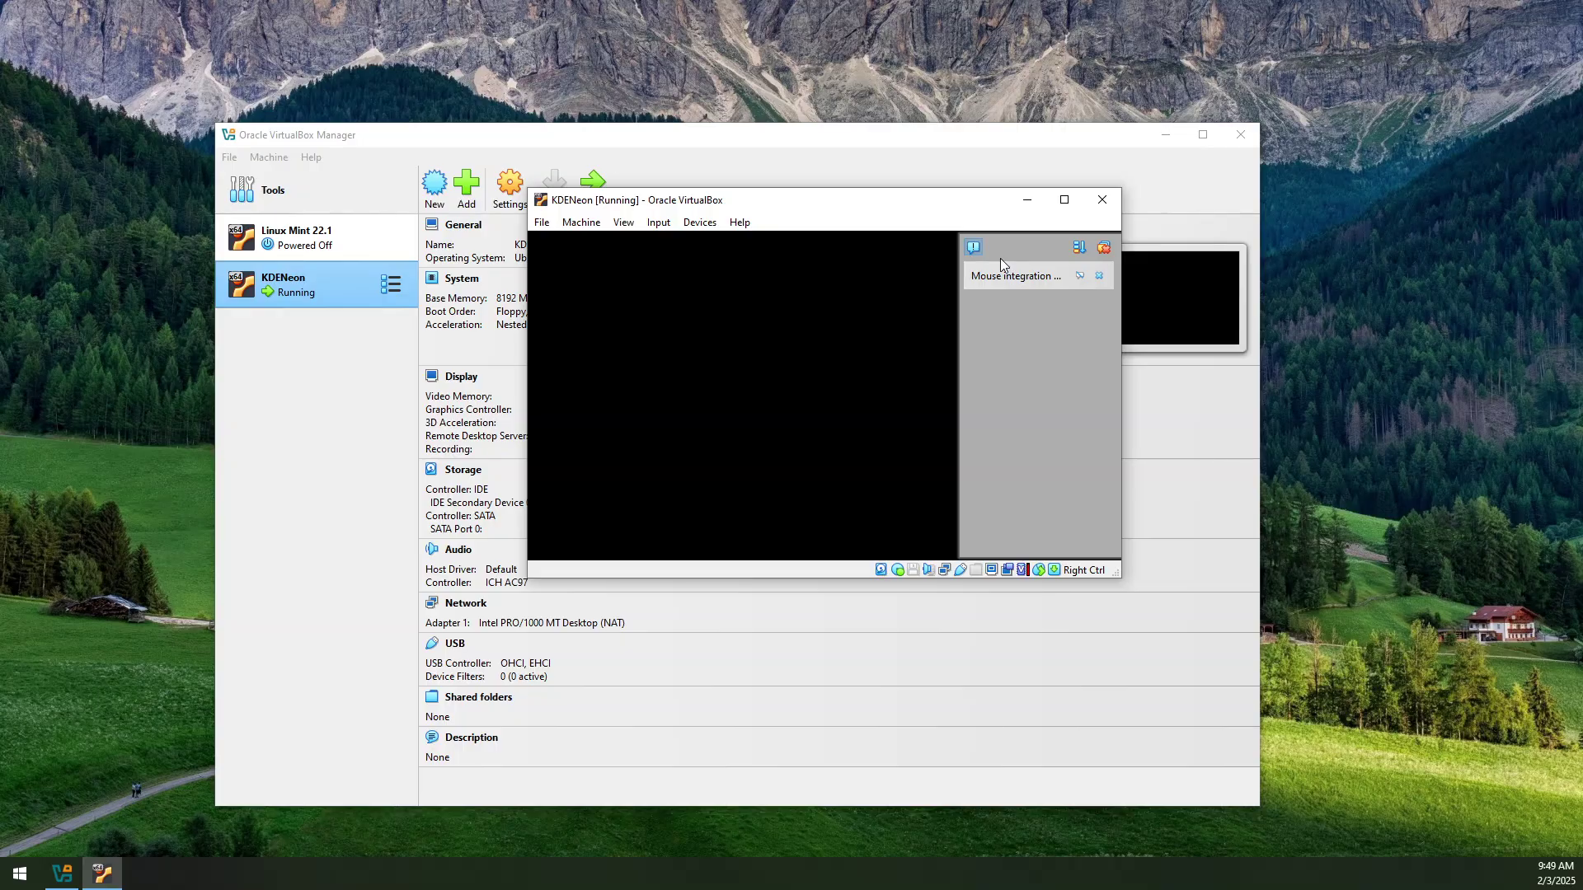
pyautogui.click(1111, 246)
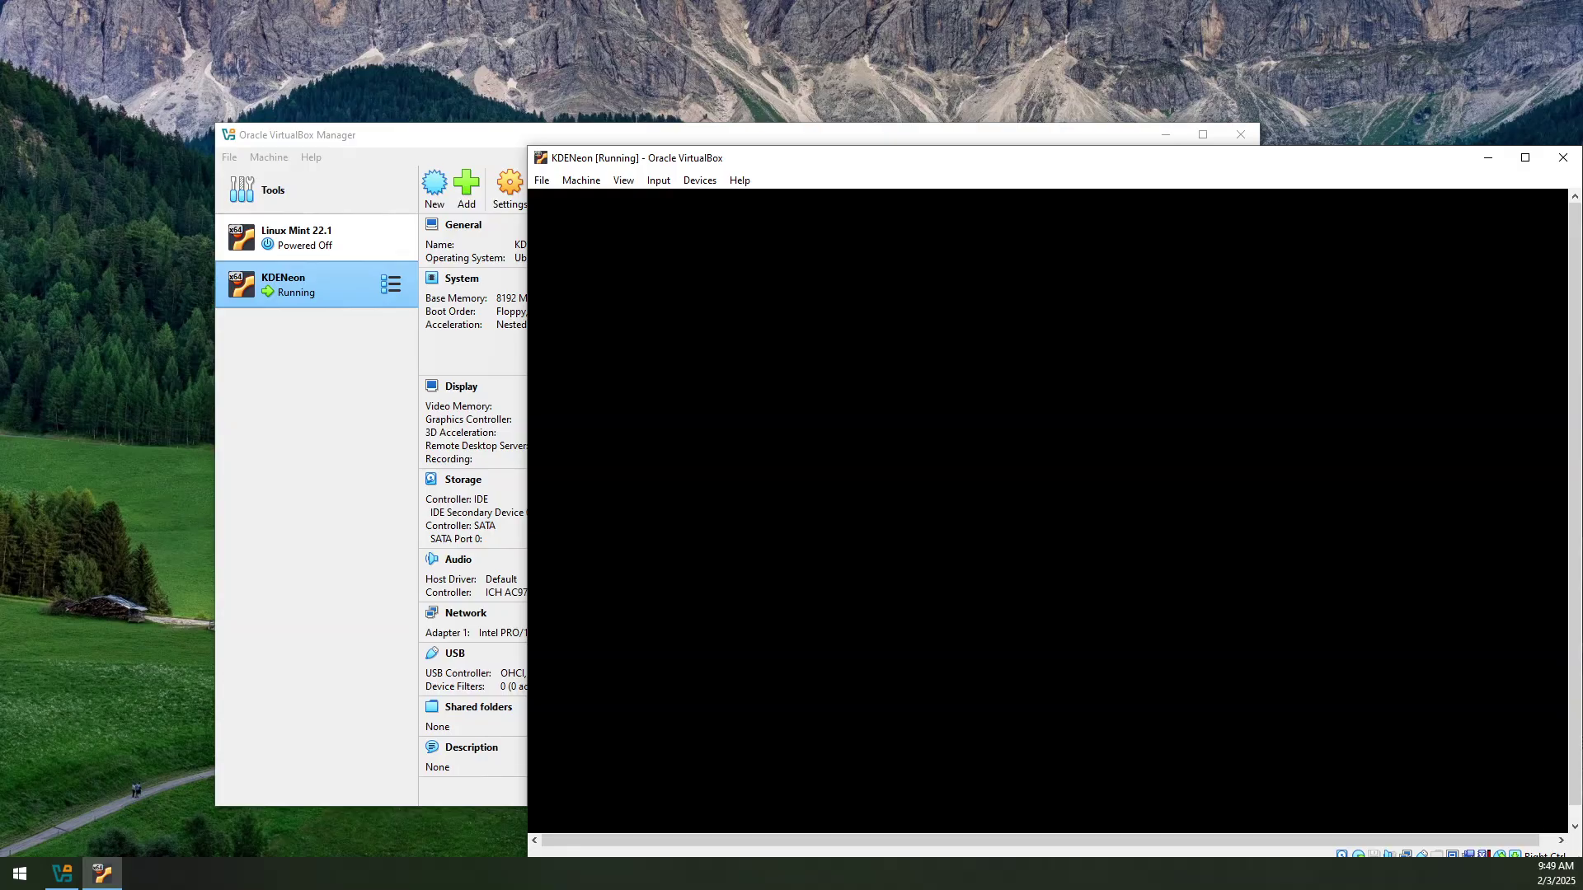
# - Fit the KDENeon window to the guest display and reposition it over the VirtualBox Manager window
pyautogui.moveTo(1076, 157); pyautogui.dragTo(841, 108)
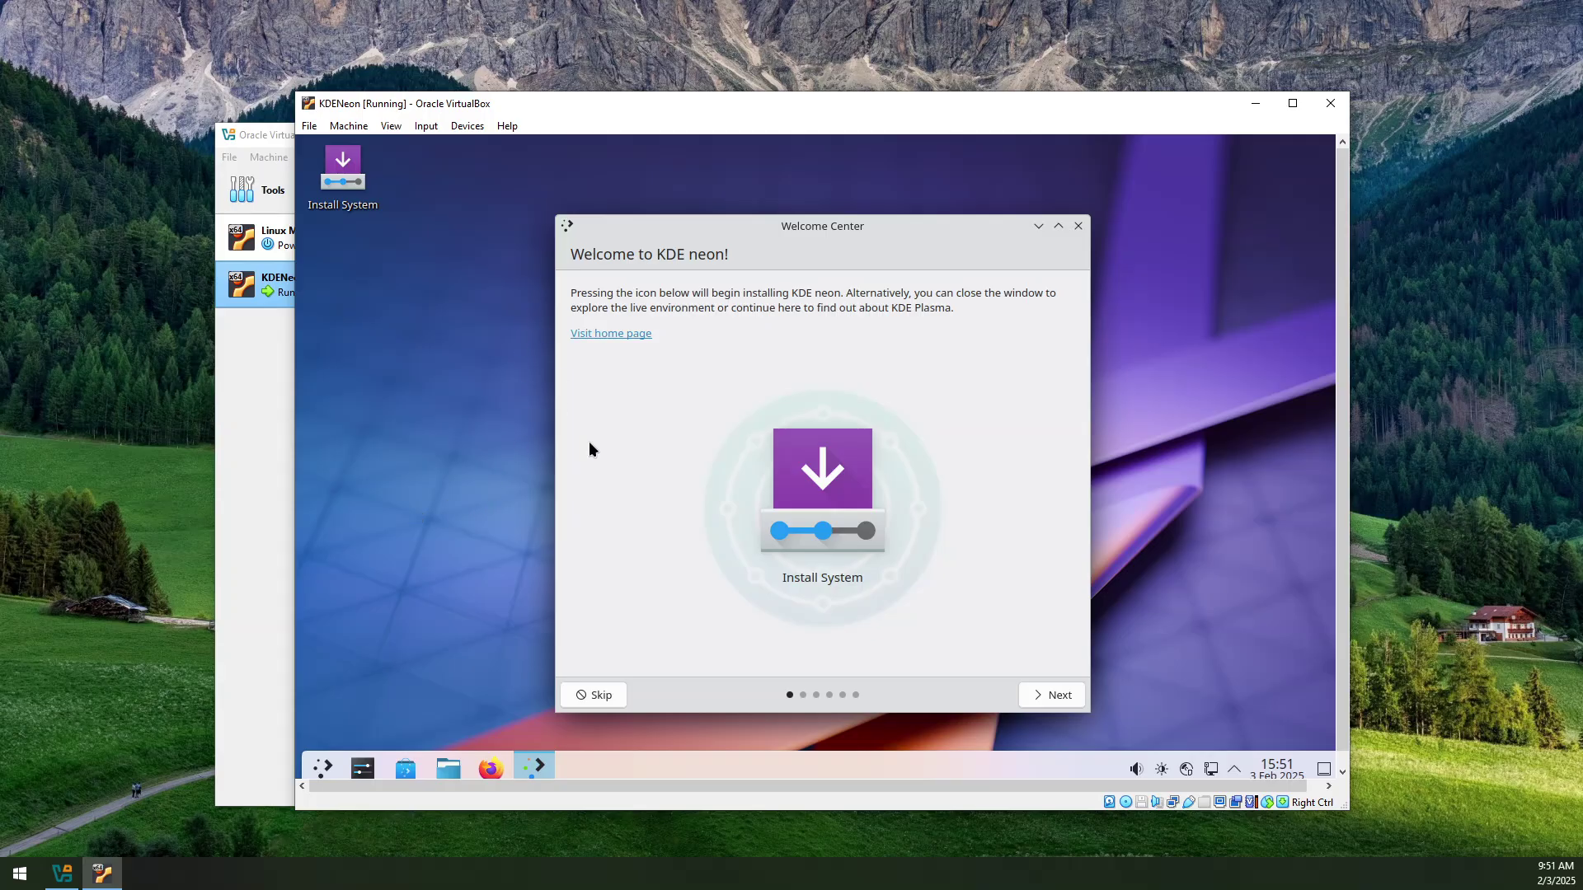
pyautogui.click(392, 126)
pyautogui.click(437, 214)
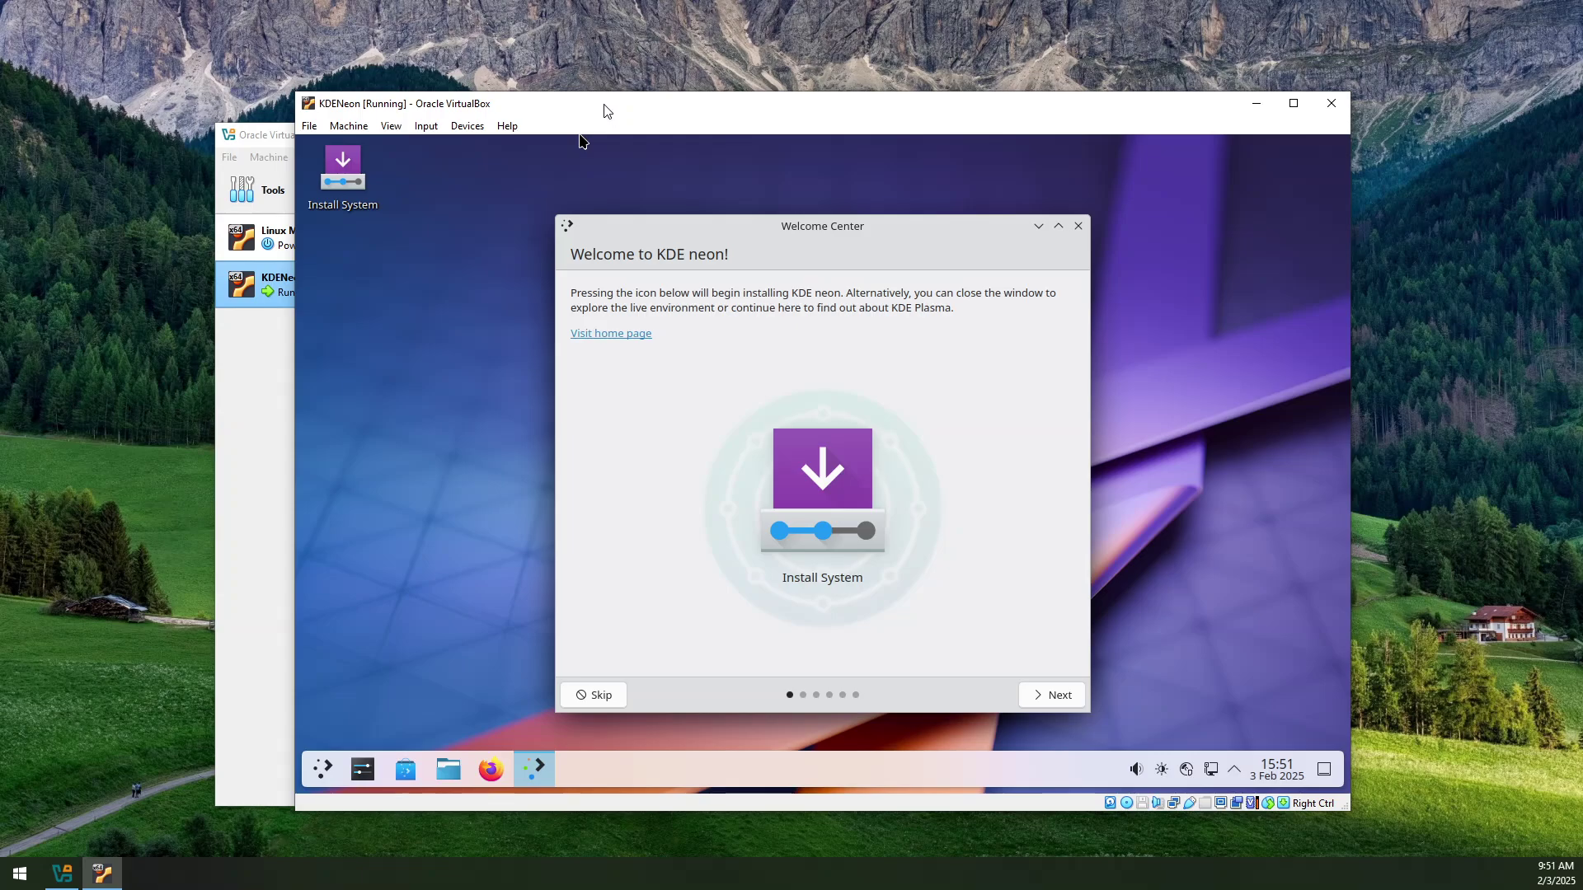
pyautogui.moveTo(605, 109); pyautogui.dragTo(525, 84)
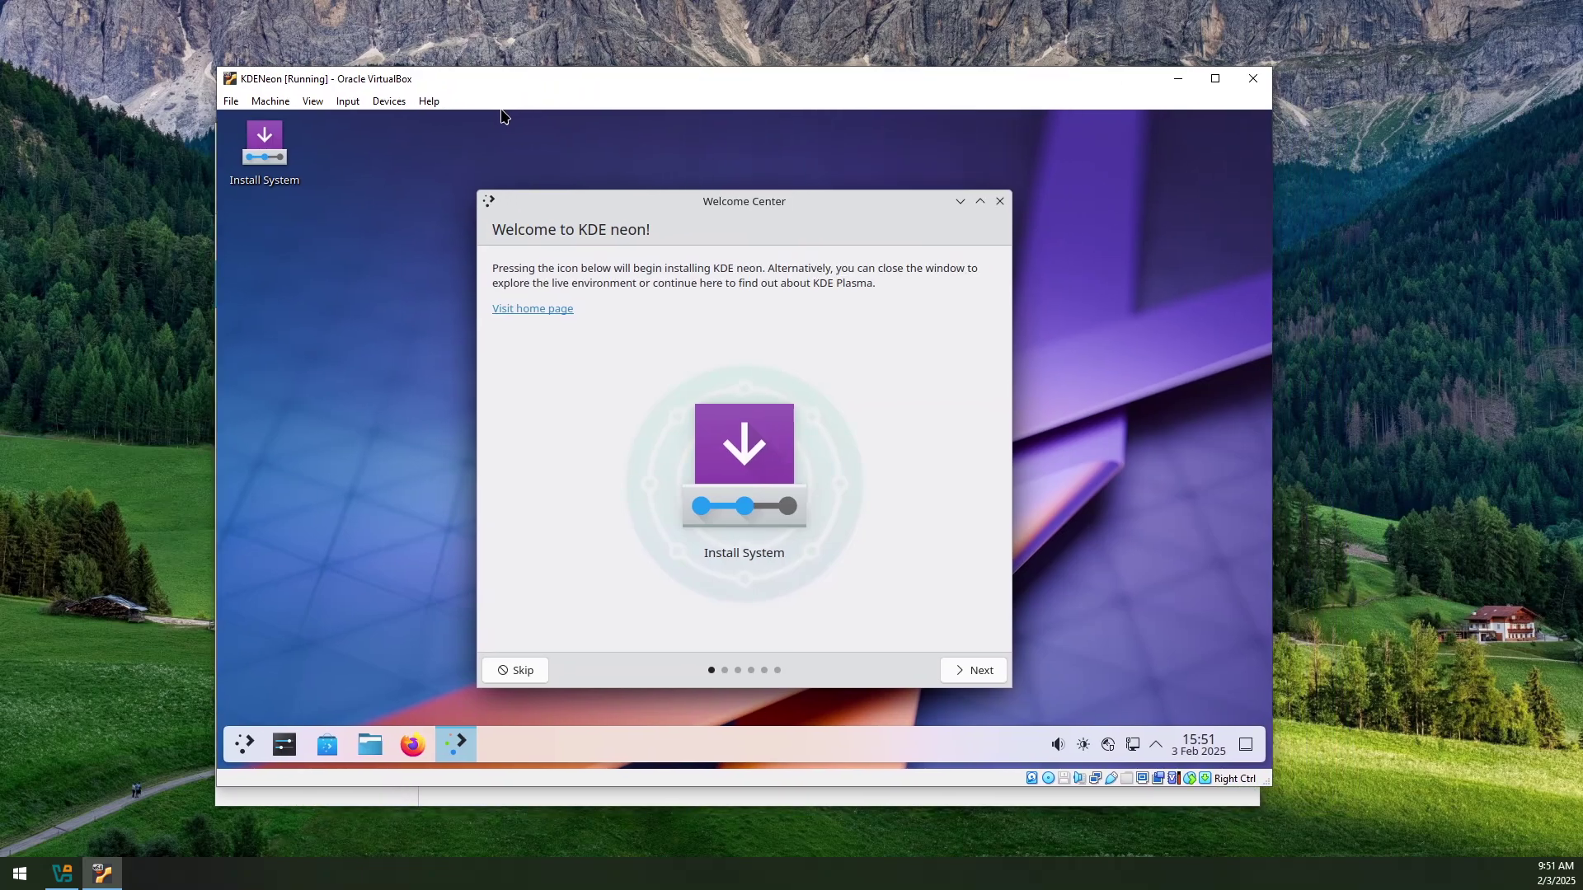
# - Launch the KDE neon installer and accept American English, the America/Chicago time zone and the default English (US) keyboard
pyautogui.click(743, 466)
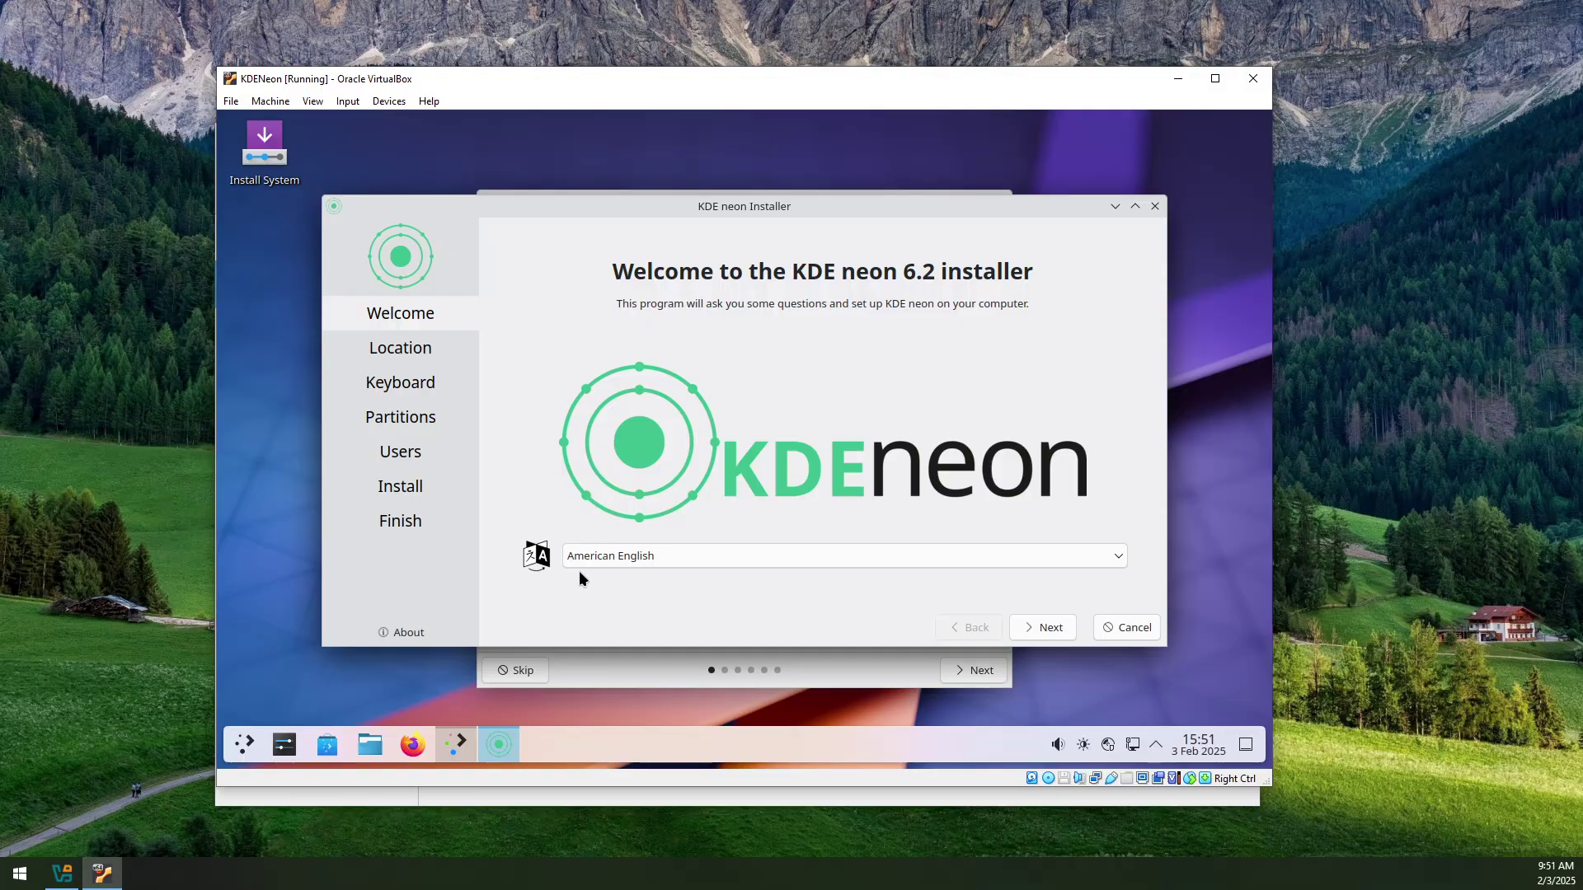
pyautogui.click(1047, 628)
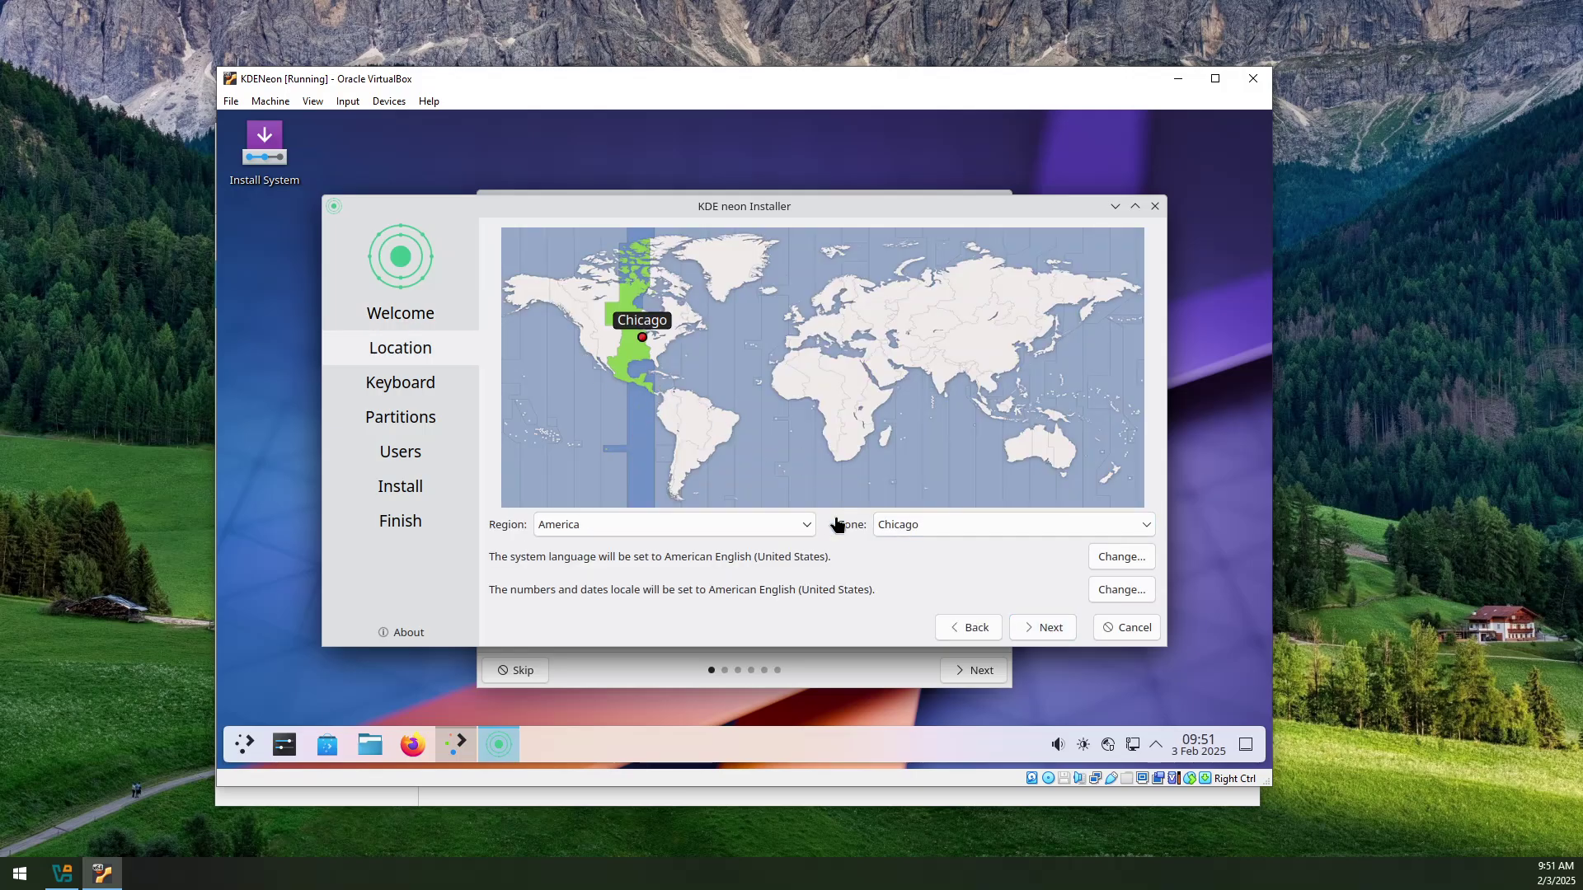
pyautogui.click(1036, 628)
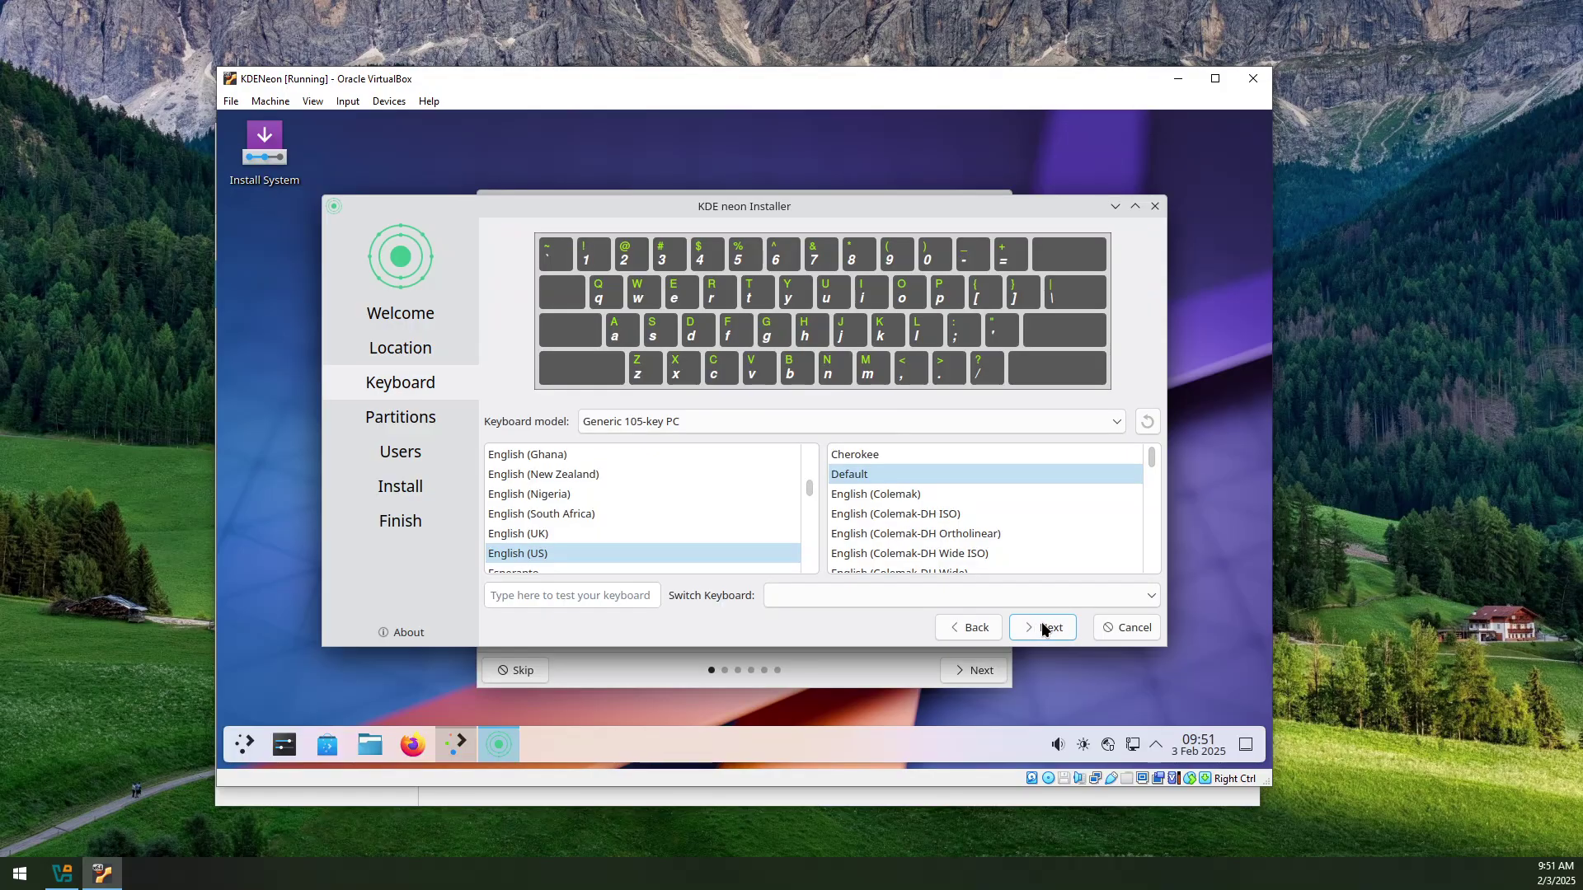
pyautogui.click(1041, 624)
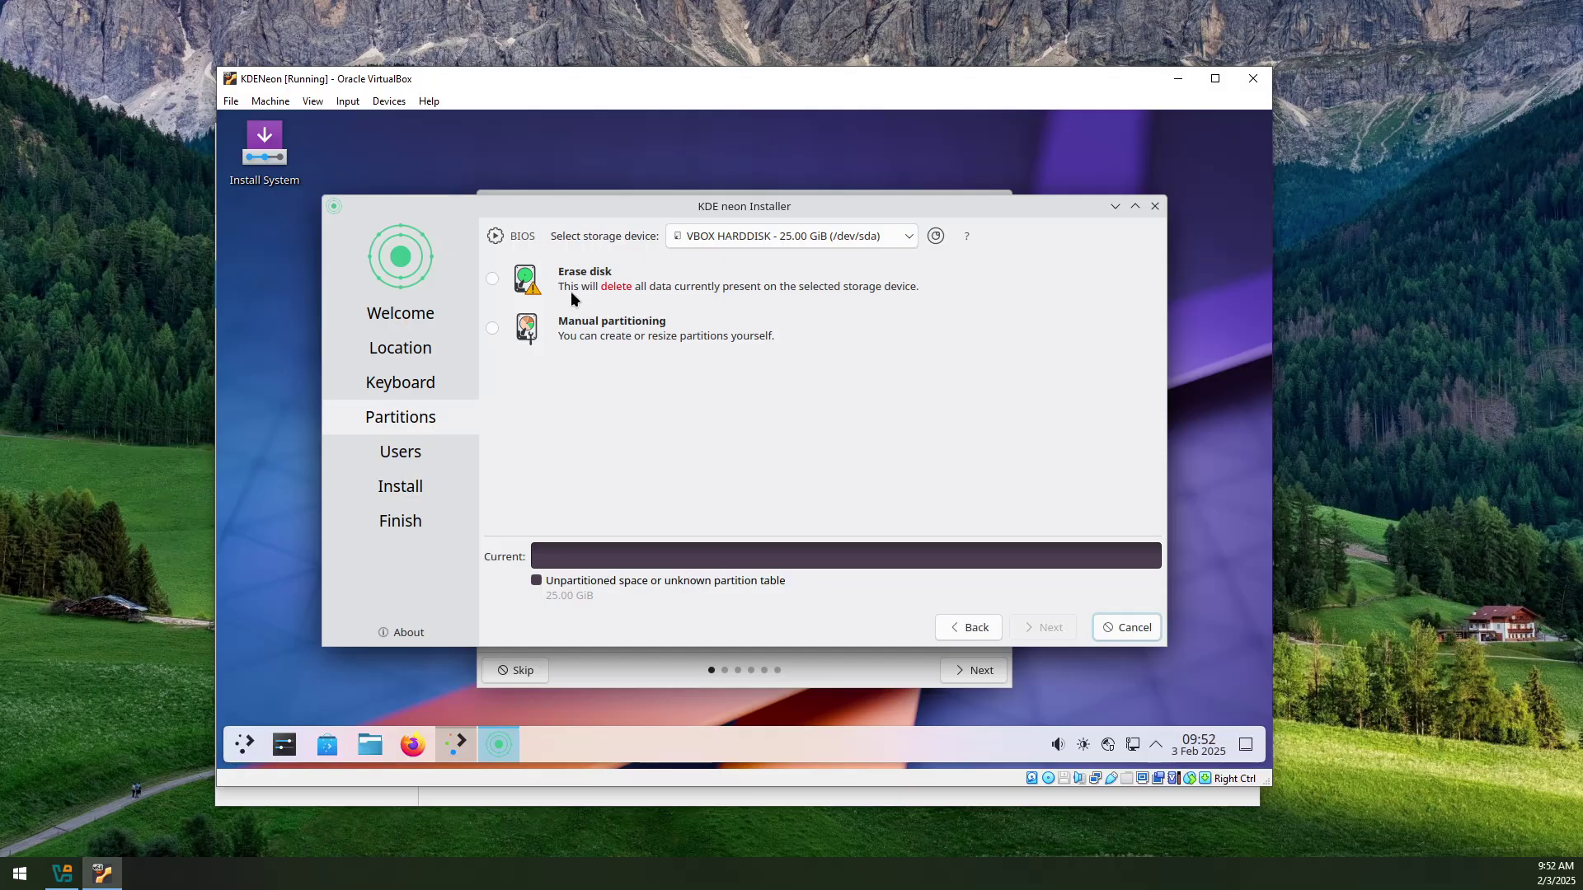
# - Check the available storage devices and try the Erase disk option with Swap to file
pyautogui.click(829, 239)
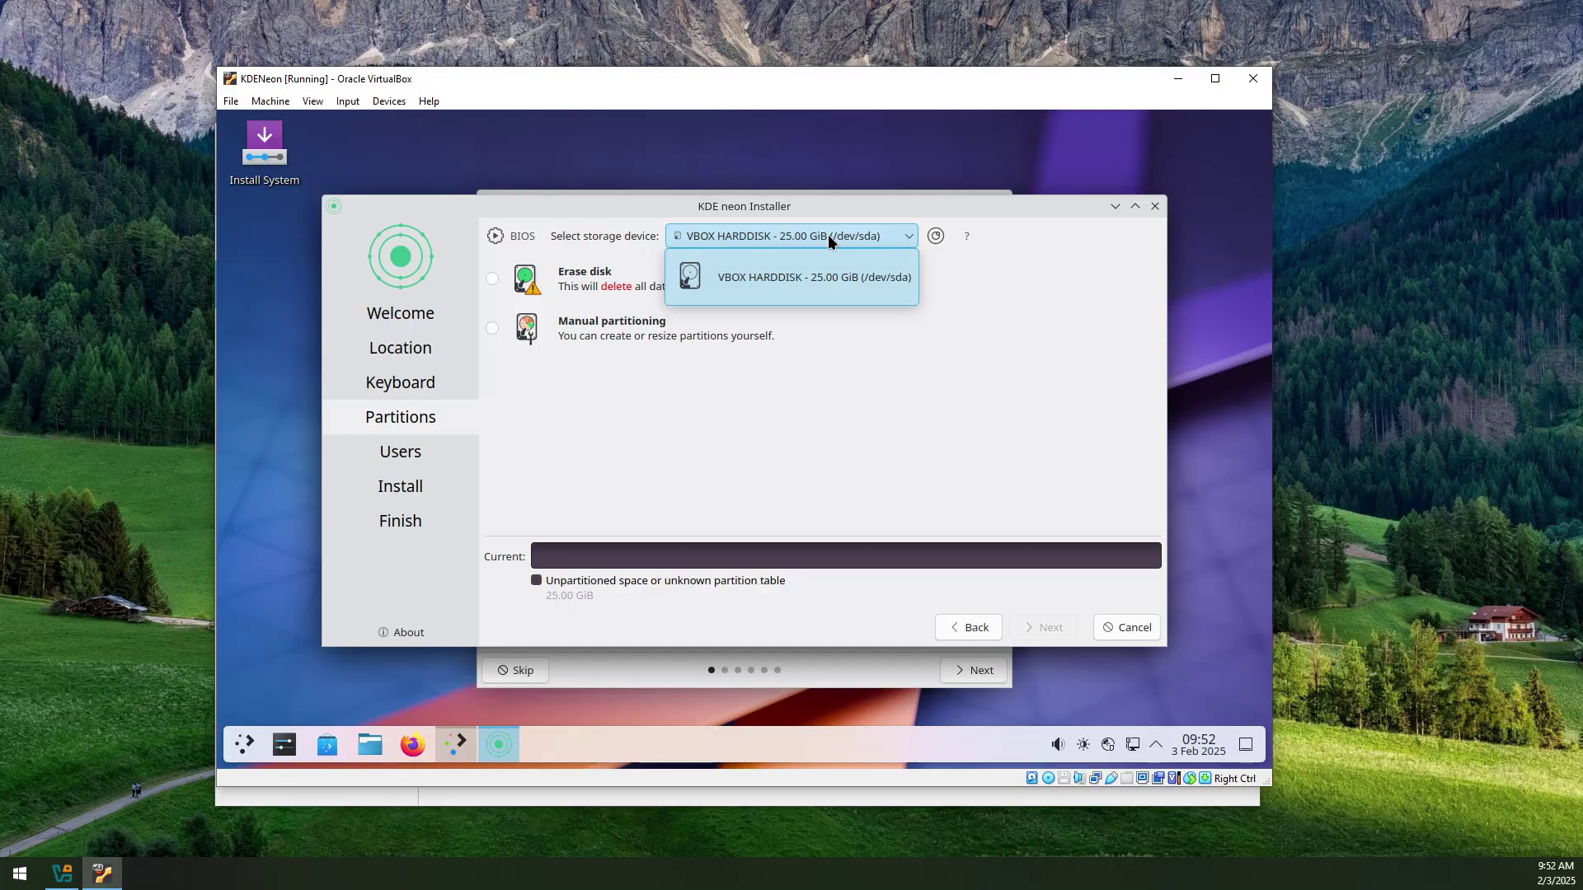
pyautogui.click(829, 237)
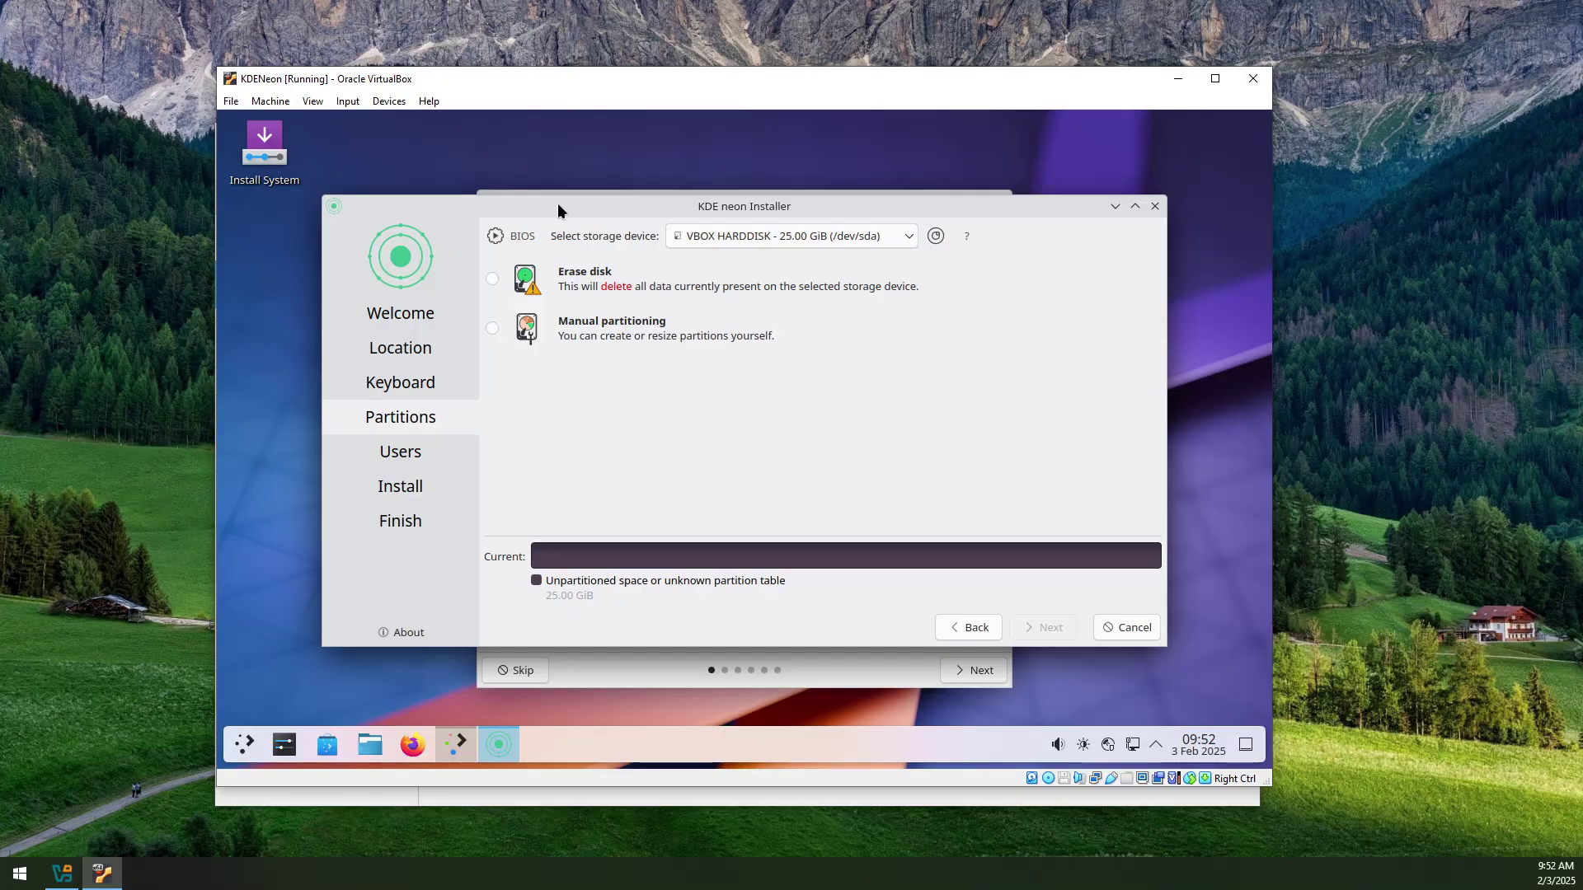
pyautogui.click(524, 284)
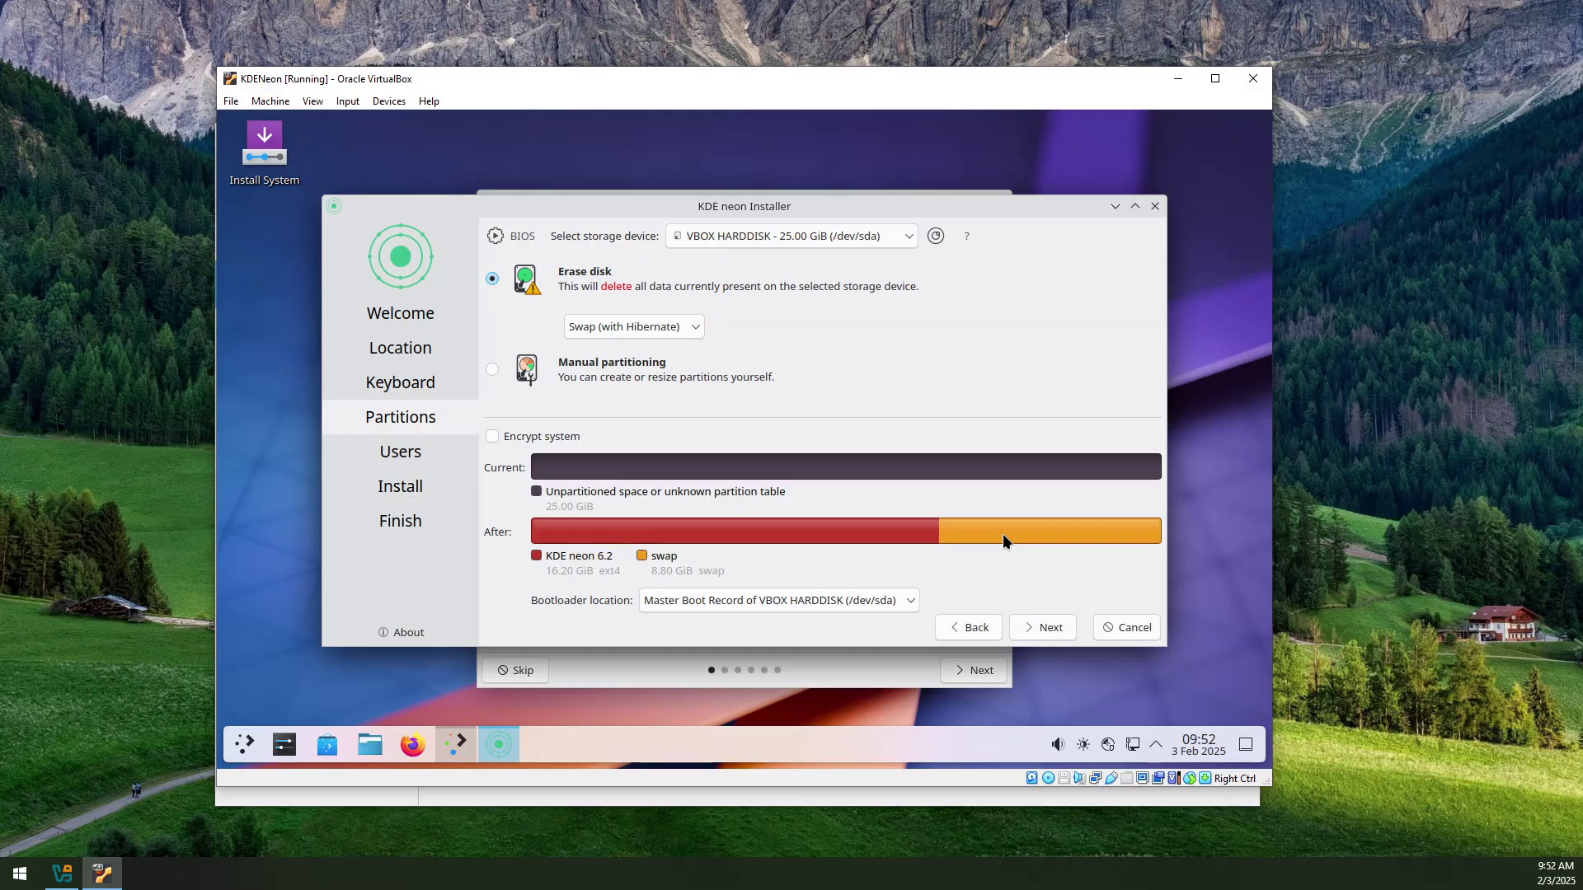
pyautogui.moveTo(1003, 533)
pyautogui.click(616, 325)
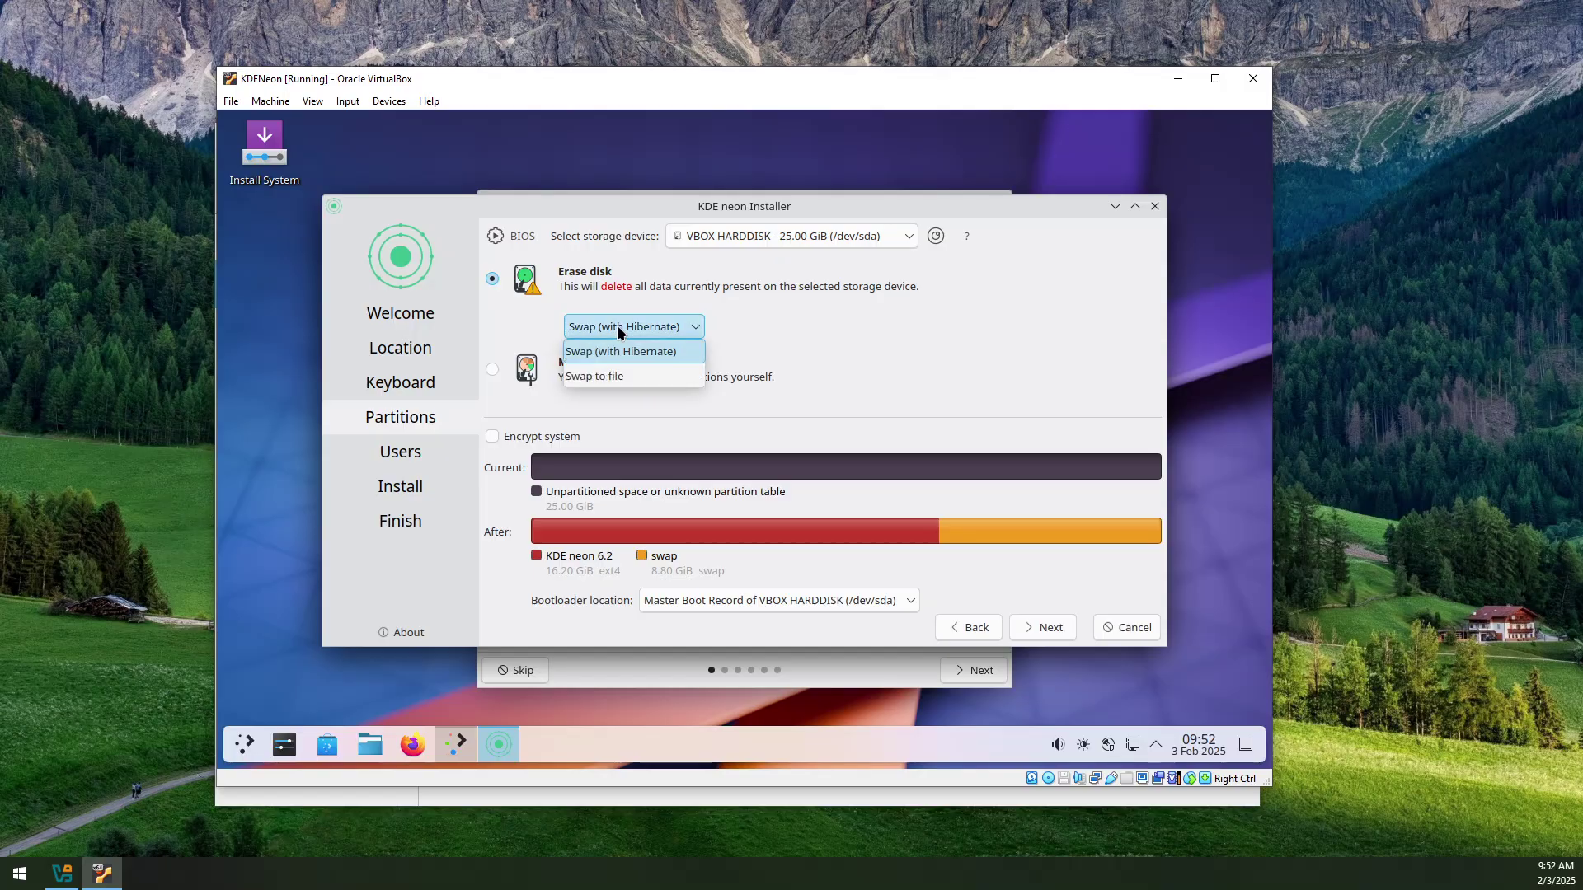
pyautogui.click(612, 378)
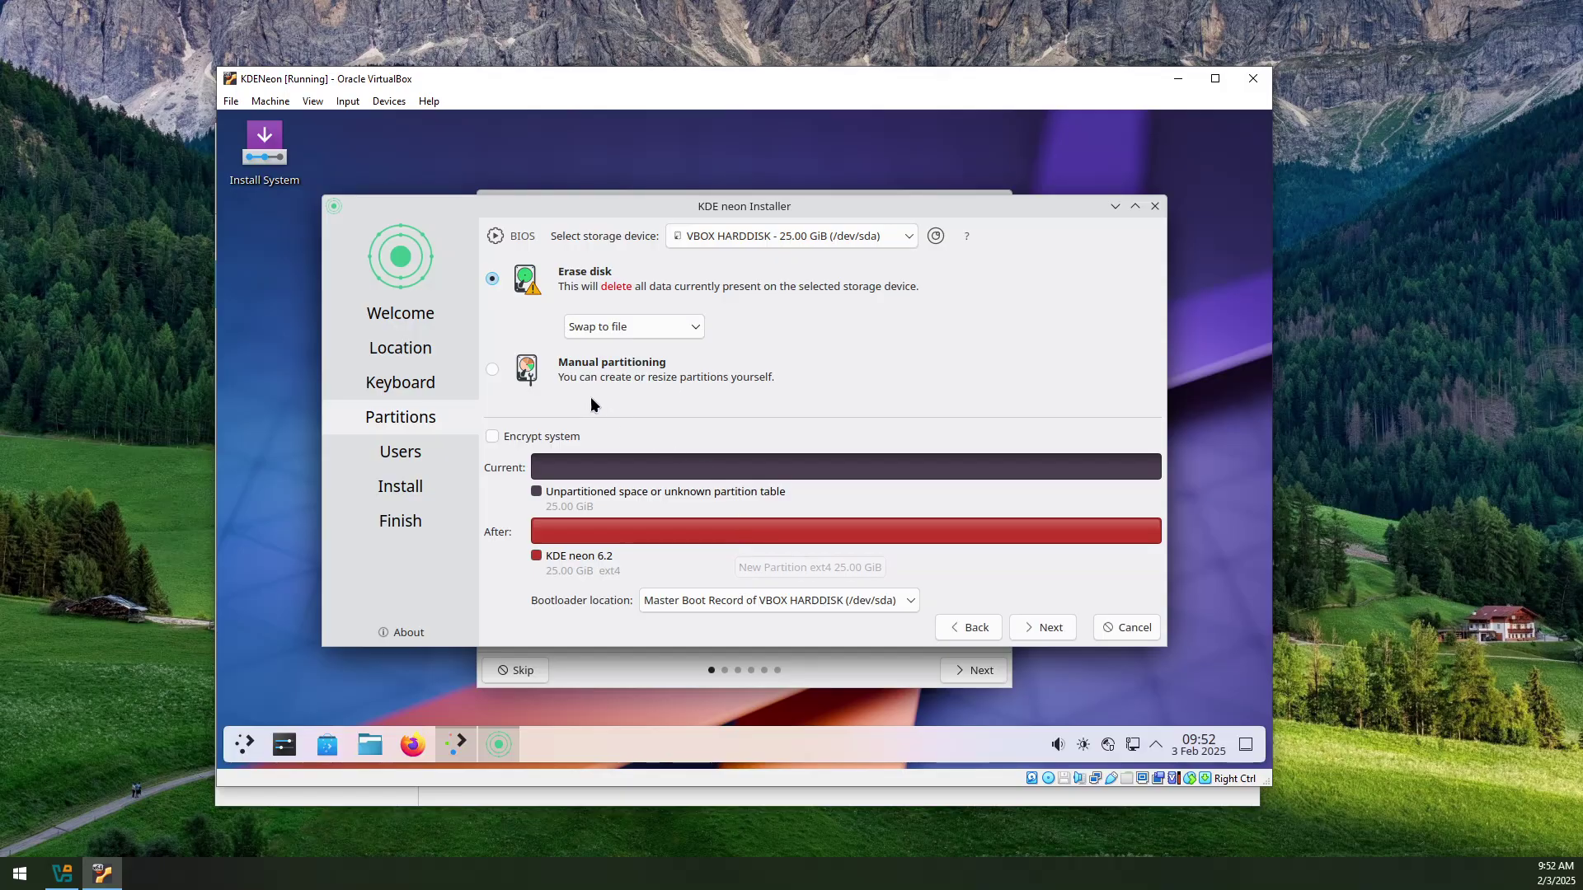
# - Choose manual partitioning and create a new Master Boot Record (MBR) partition table on VBOX HARDDISK
pyautogui.click(490, 364)
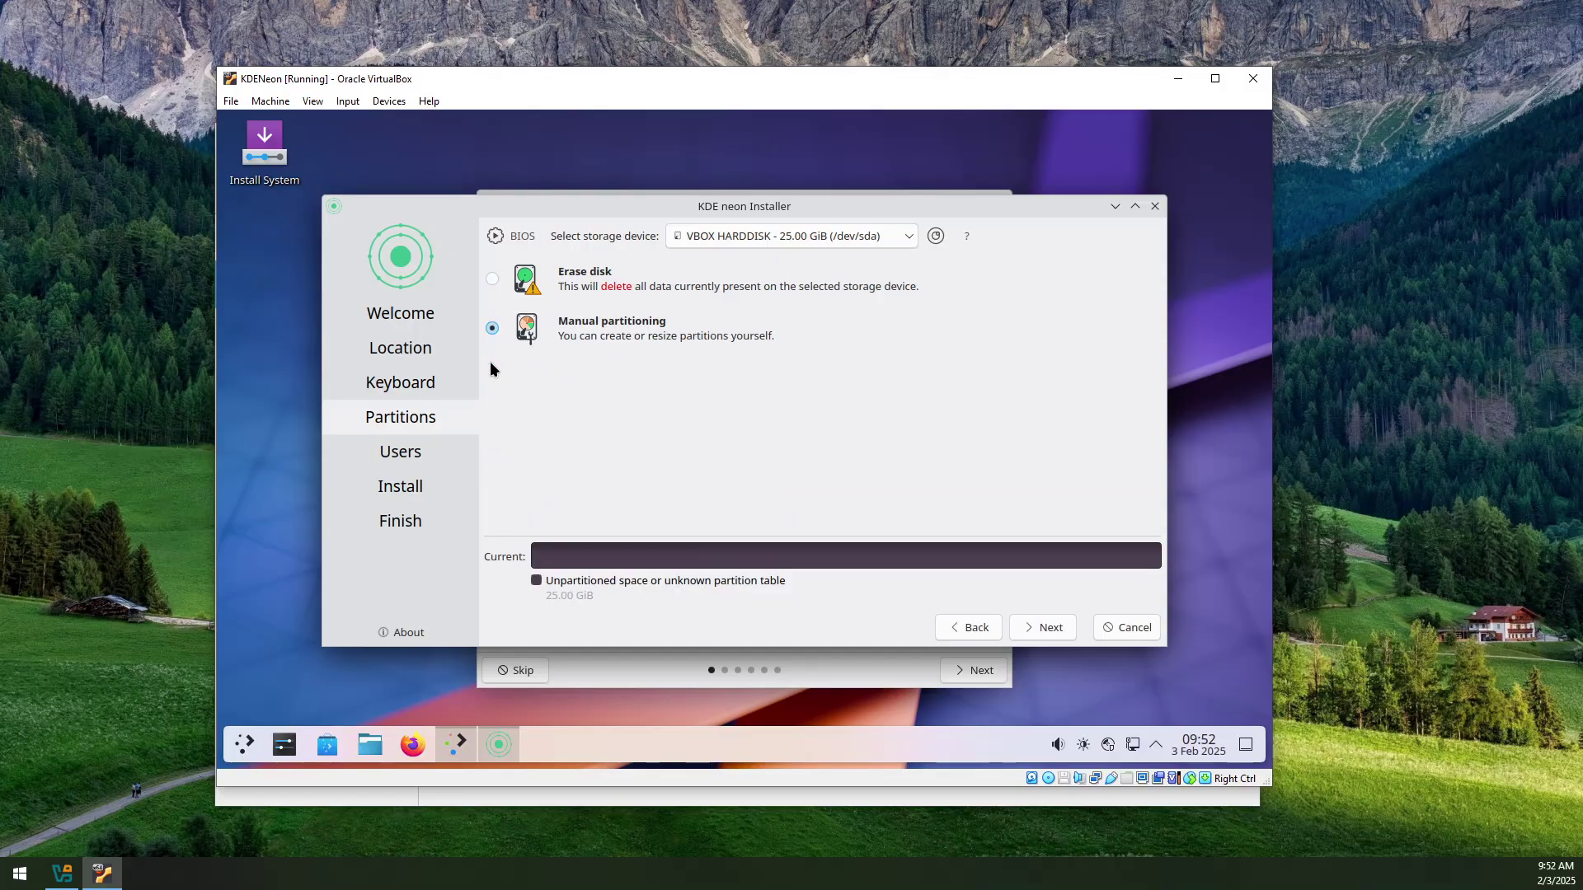
pyautogui.click(1039, 626)
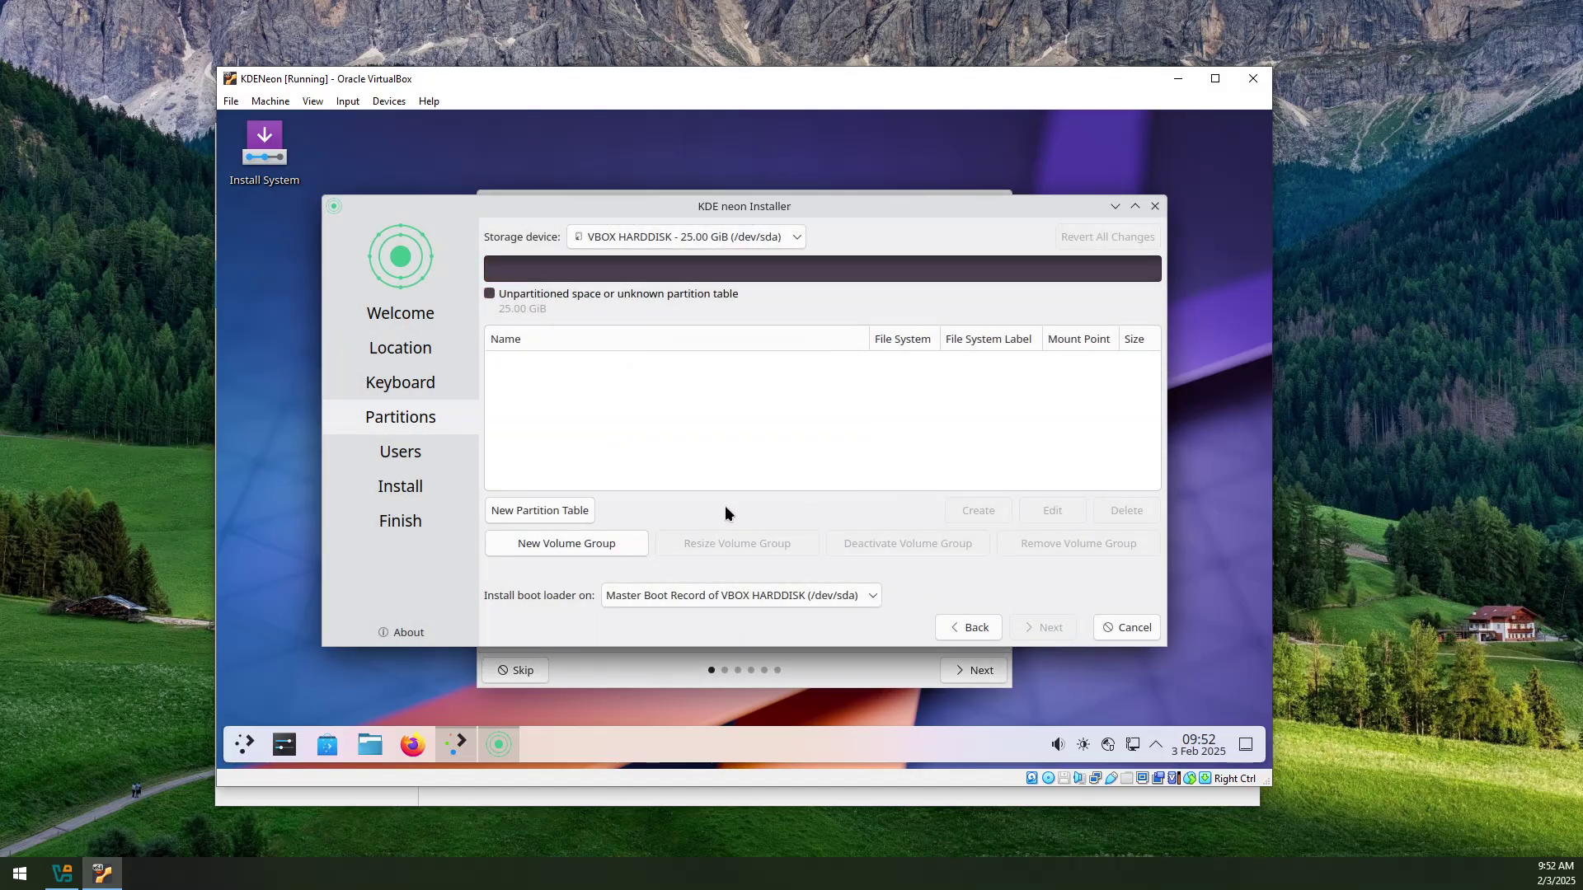
pyautogui.click(562, 512)
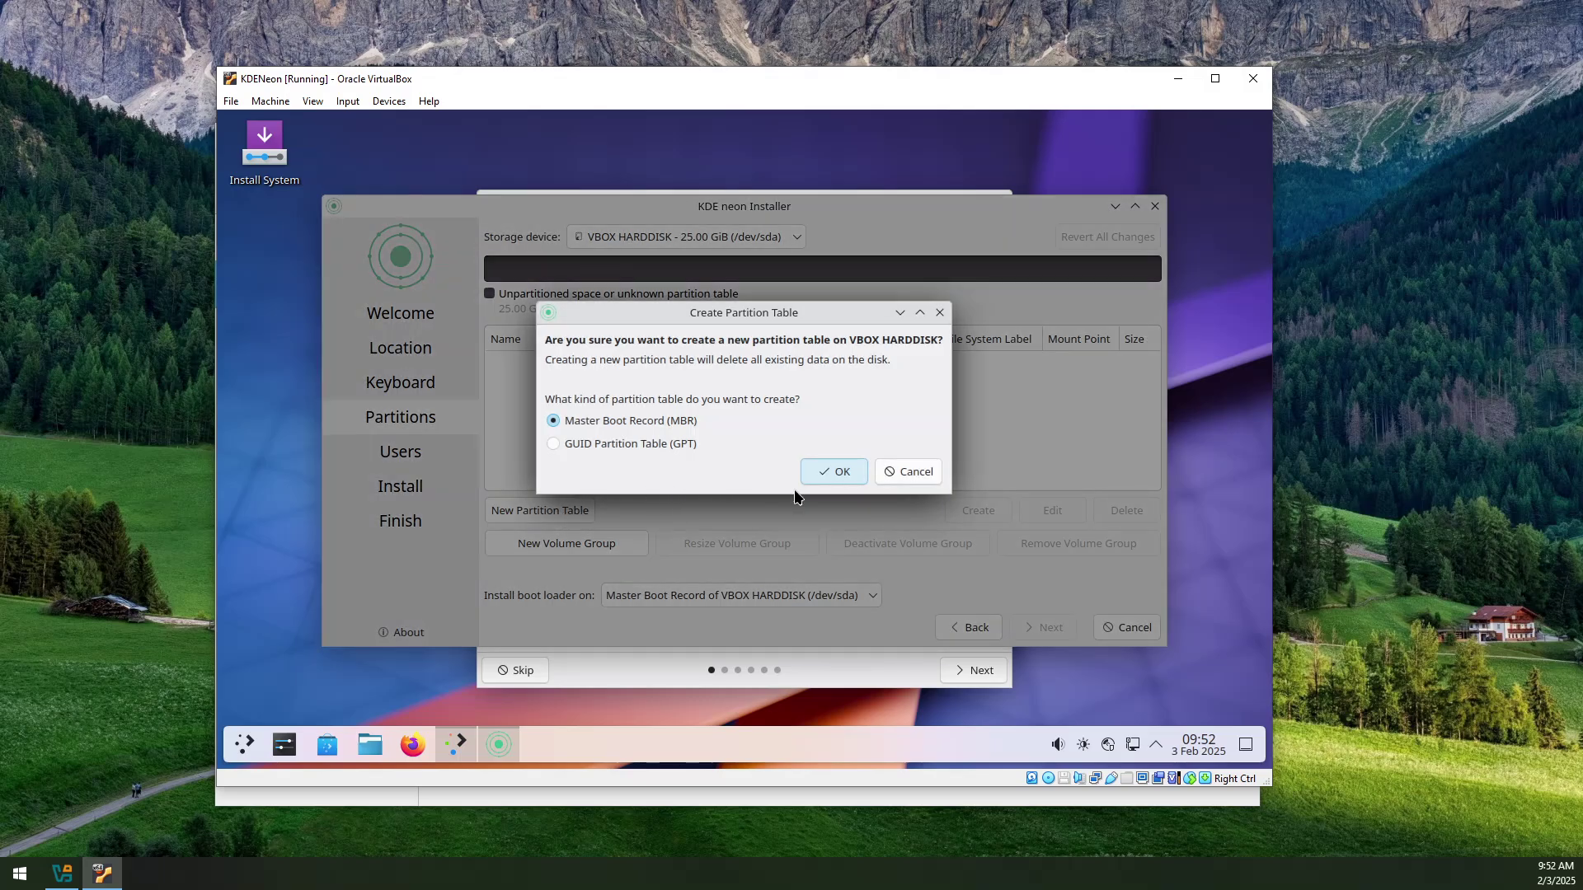
pyautogui.click(843, 472)
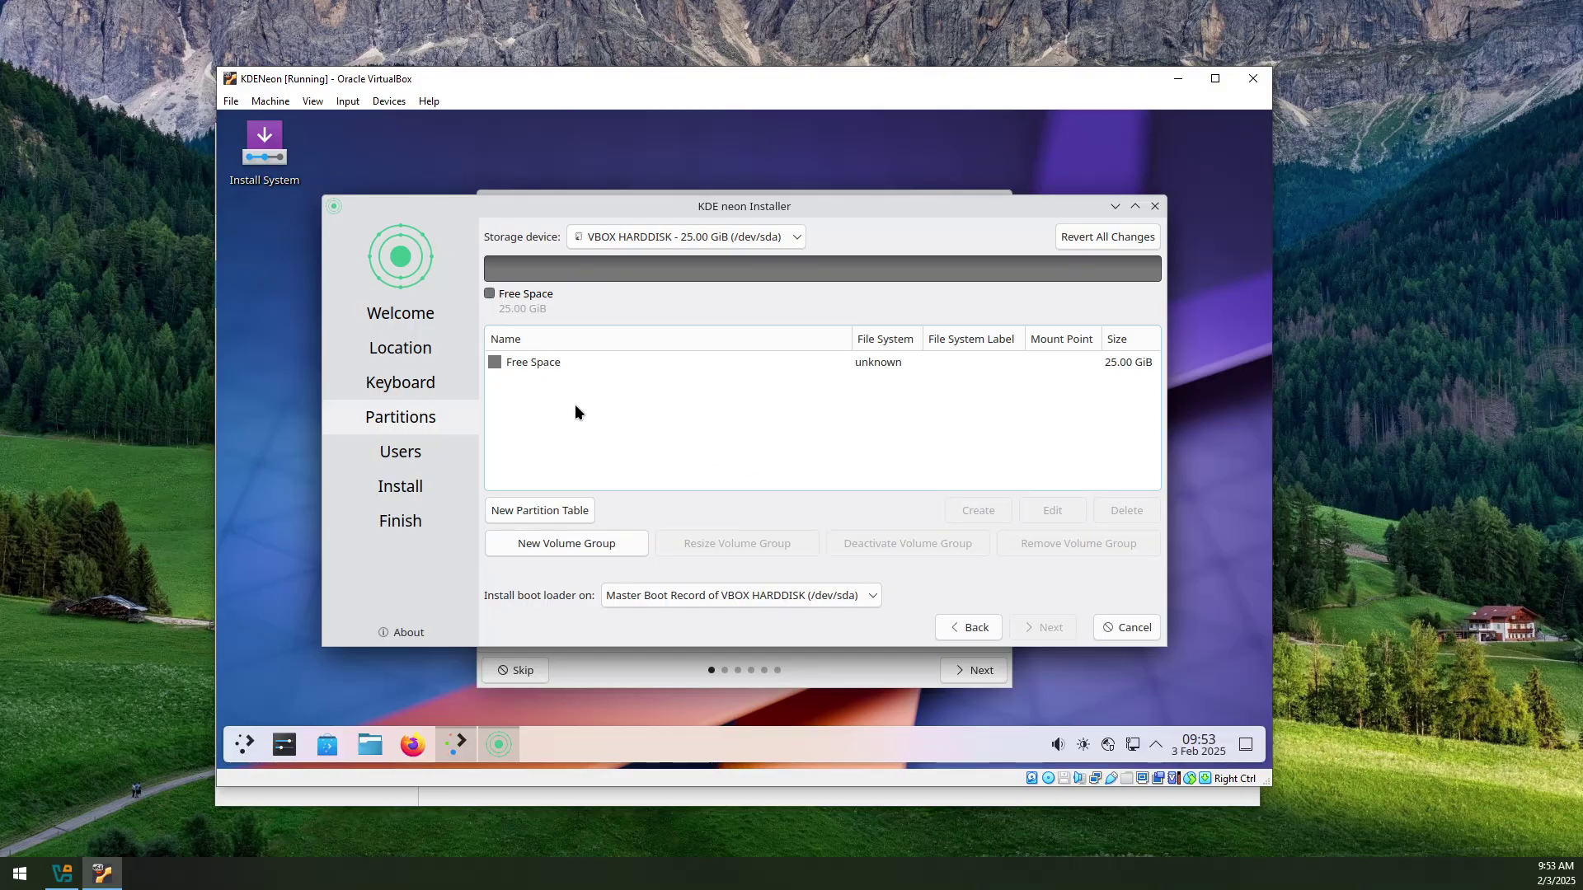
# - Create a primary linuxswap partition of about 2.50 GiB in the disk's free space
pyautogui.click(544, 364)
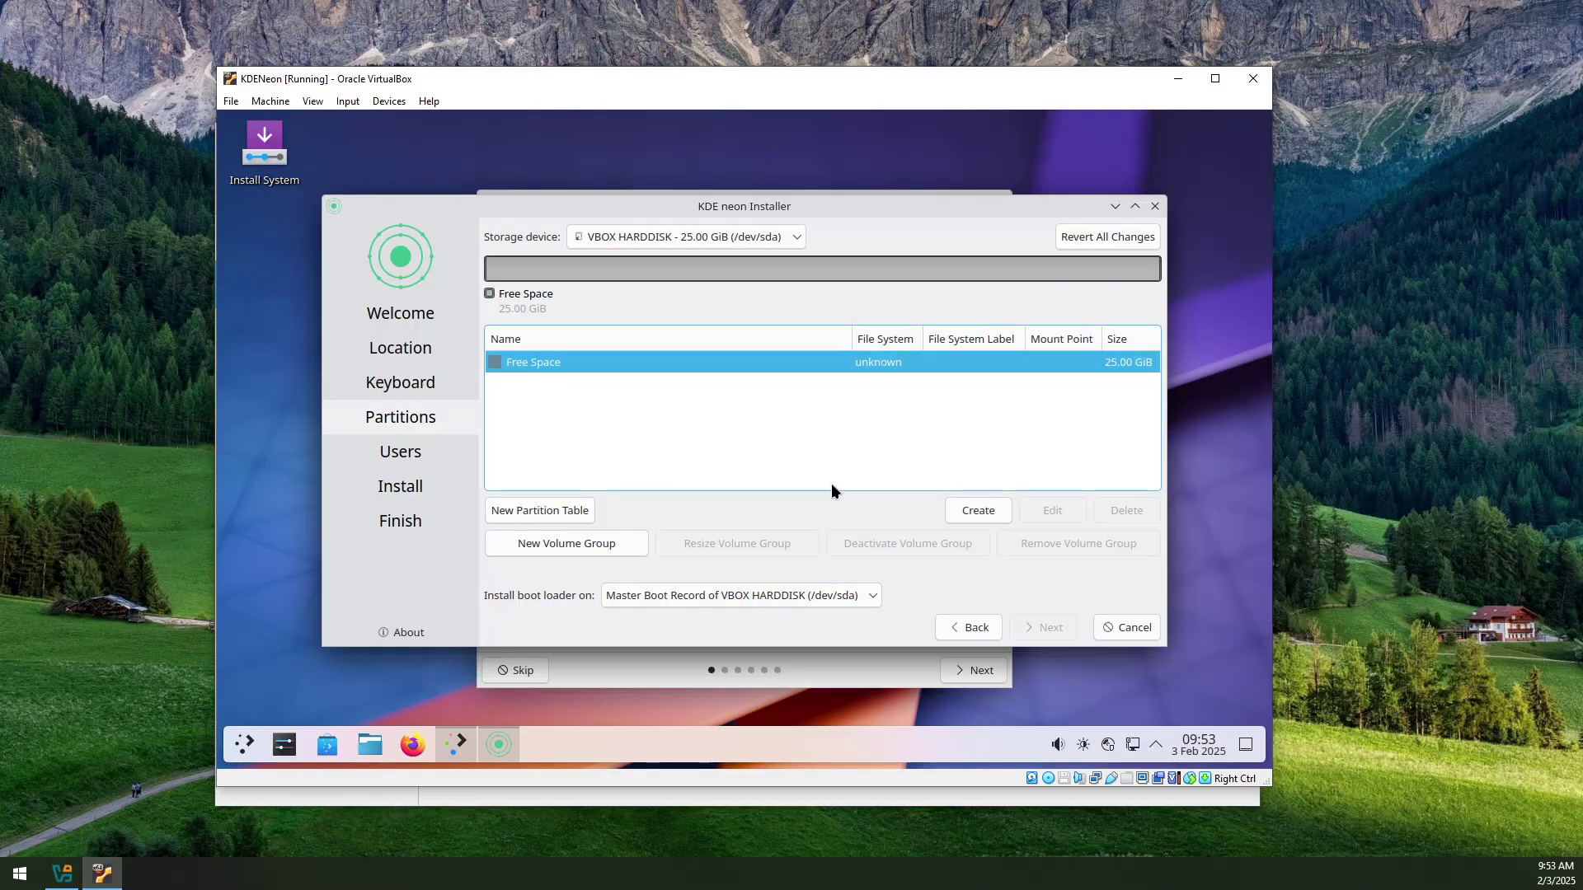
pyautogui.click(972, 512)
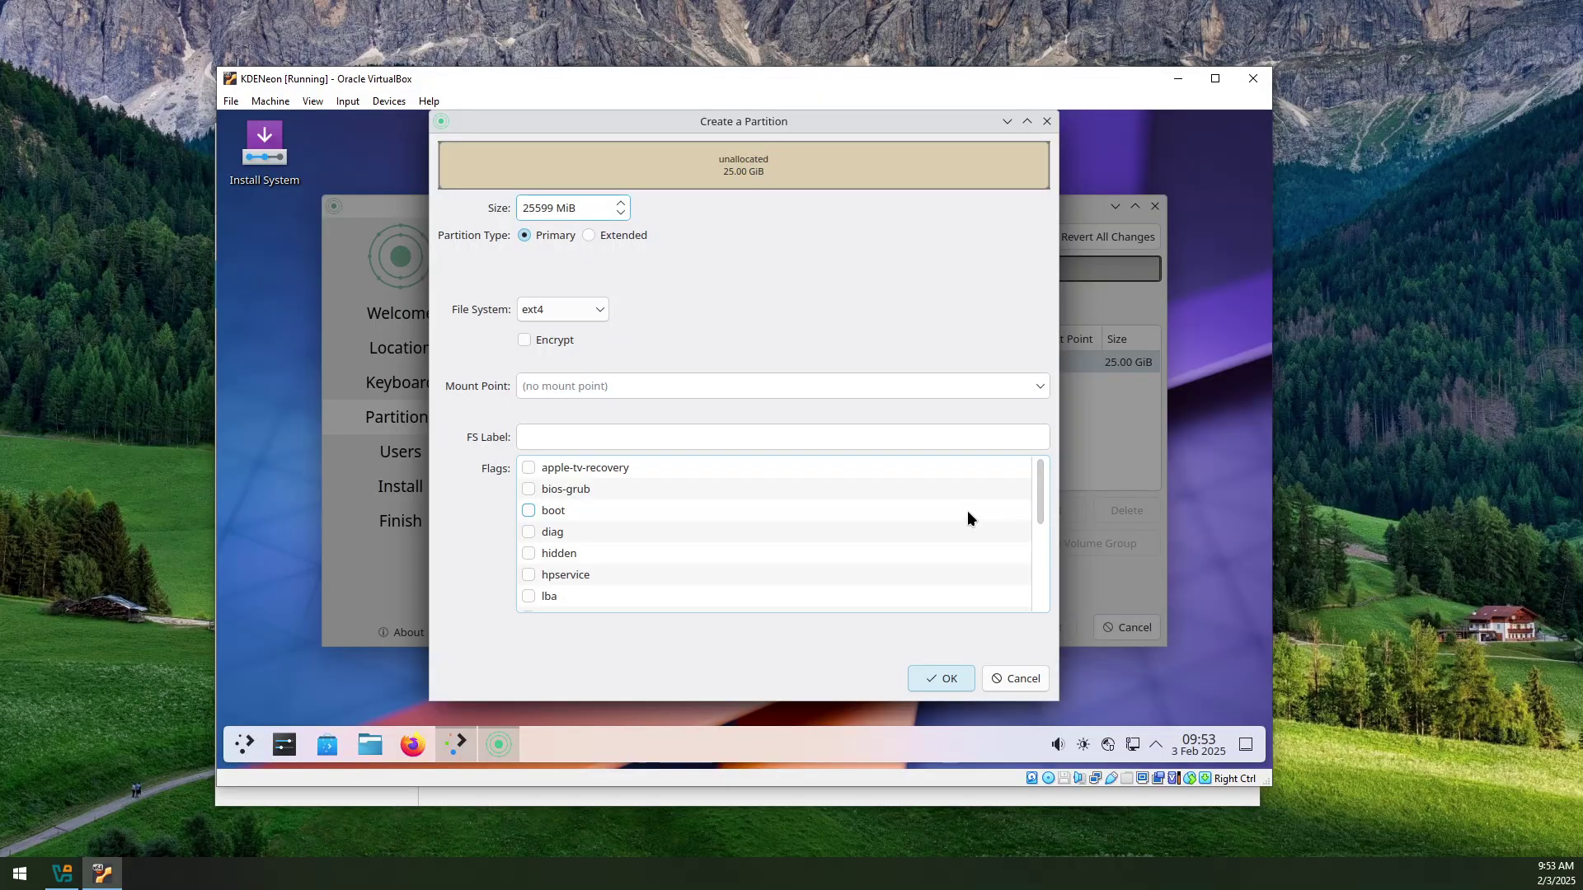
pyautogui.click(581, 306)
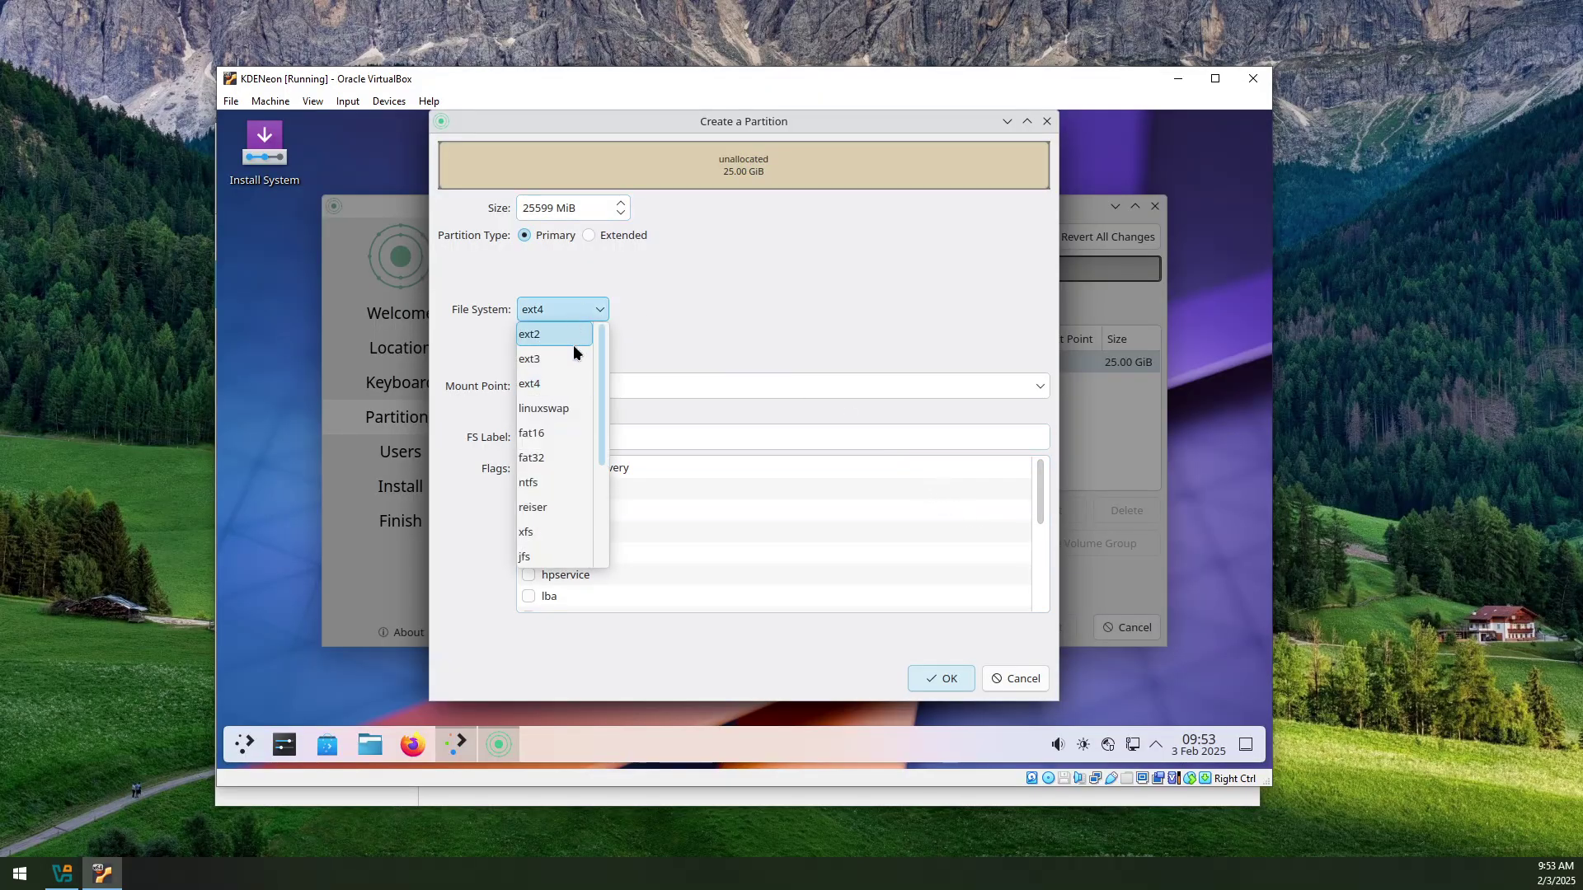
pyautogui.click(562, 407)
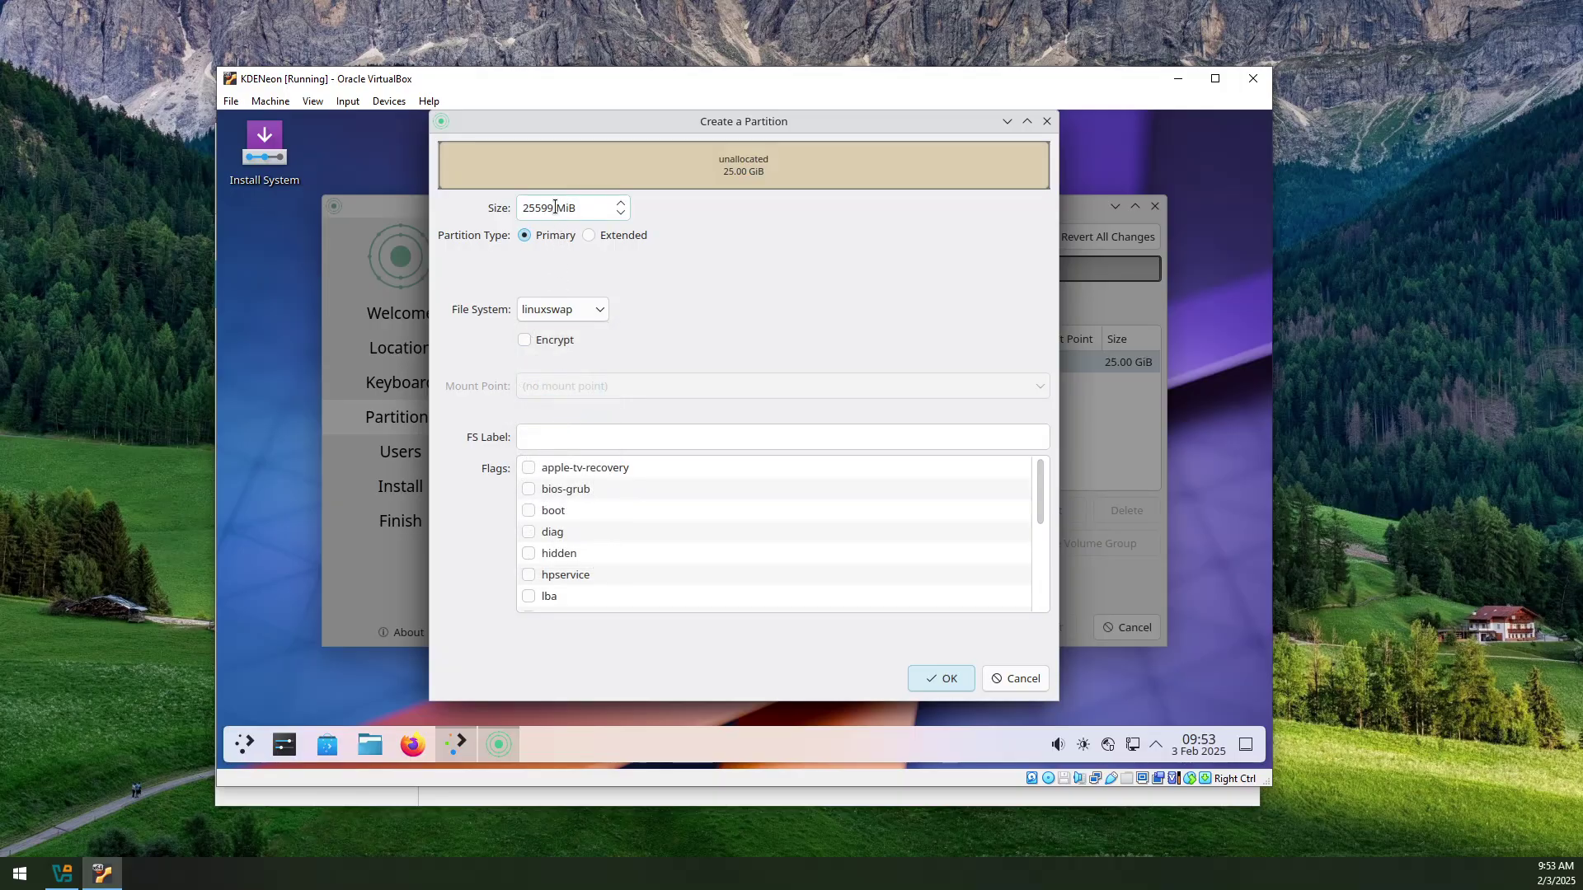
pyautogui.moveTo(576, 207); pyautogui.dragTo(511, 211)
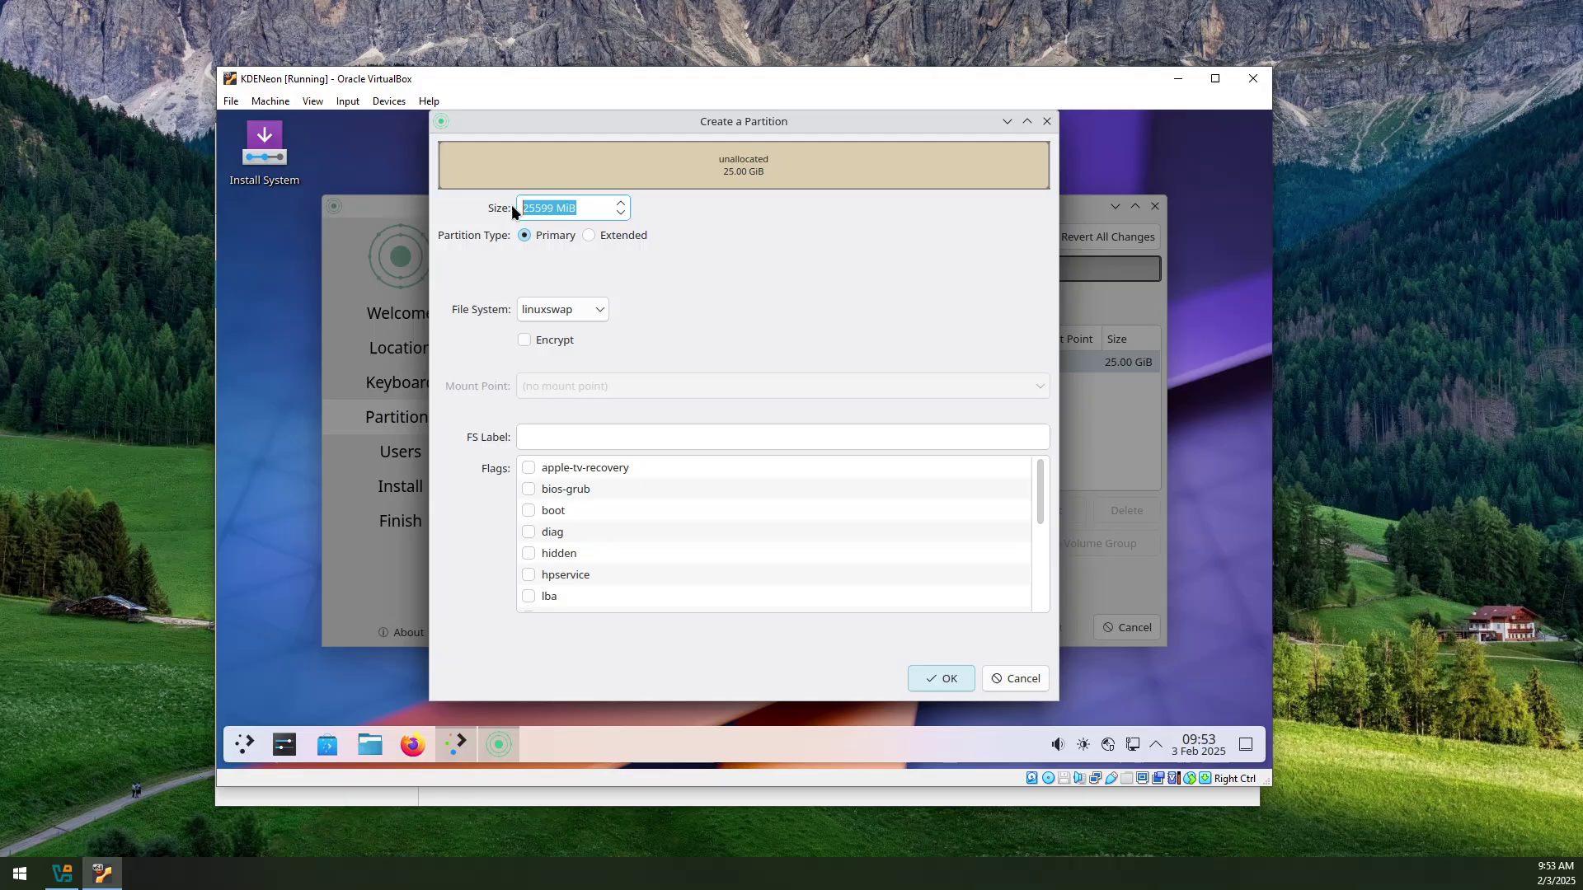
pyautogui.click(563, 209)
pyautogui.press('BackSpace')
pyautogui.click(948, 679)
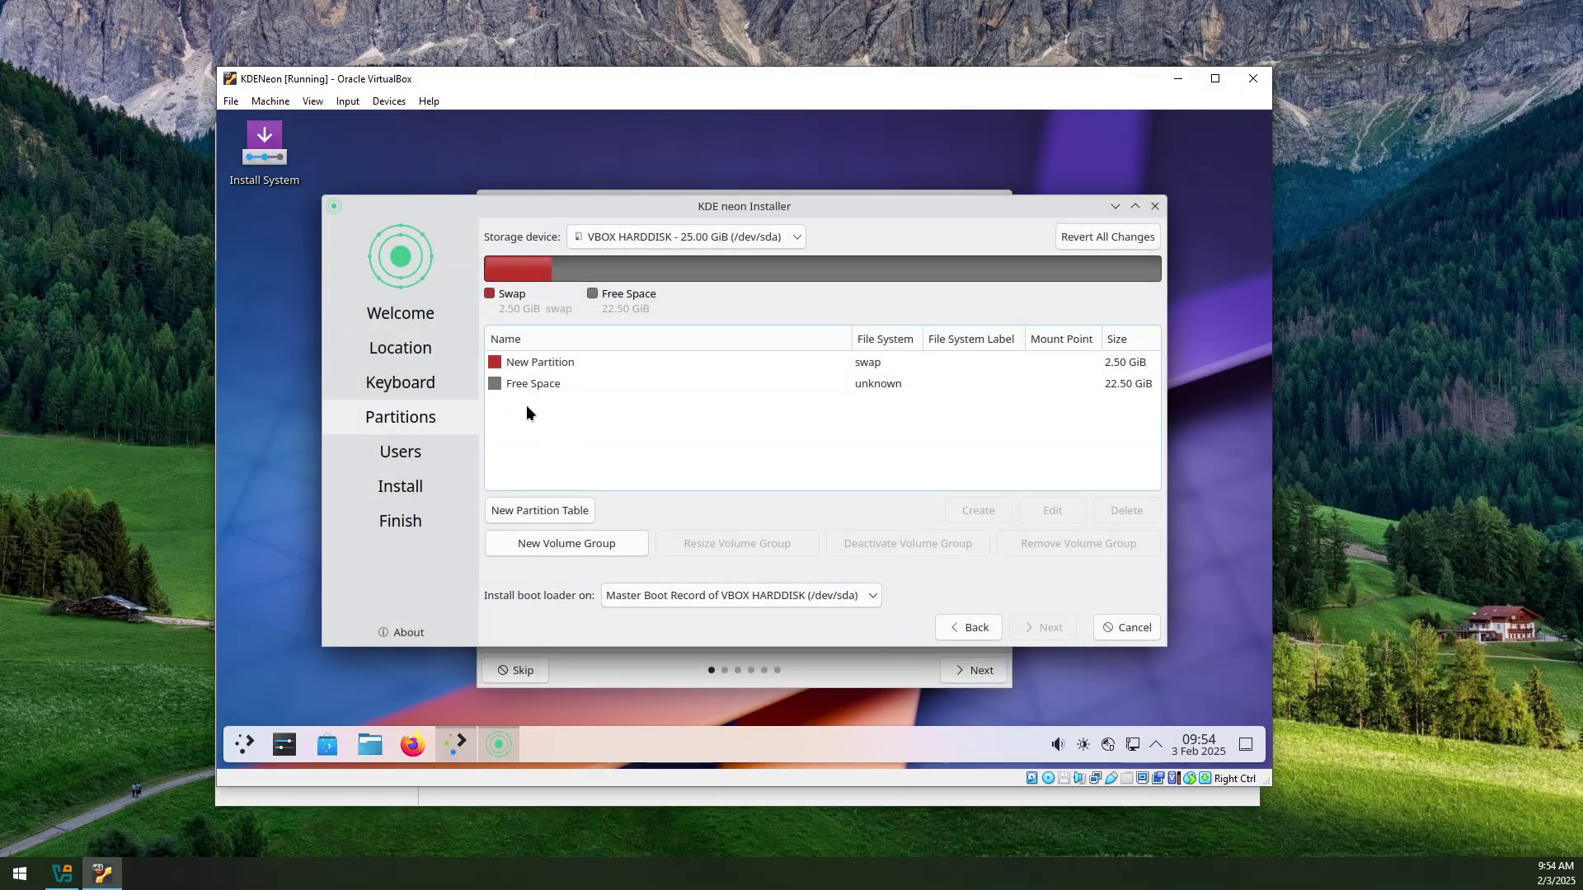
# - Create a primary ext4 partition of 23040 MiB in the remaining free space, with no mount point
pyautogui.click(526, 383)
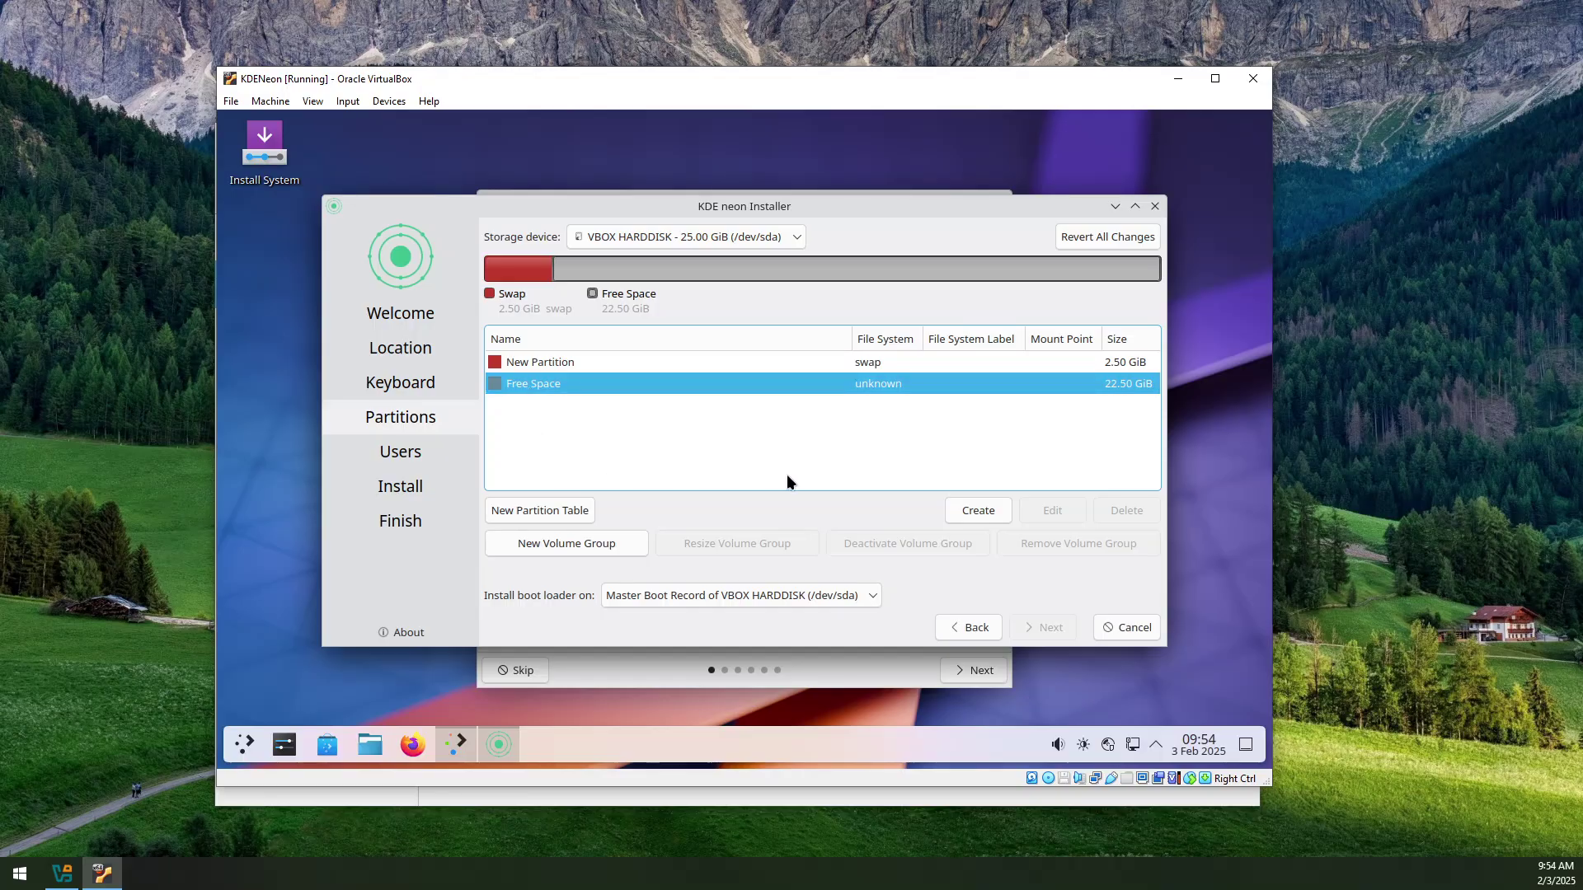
pyautogui.click(980, 509)
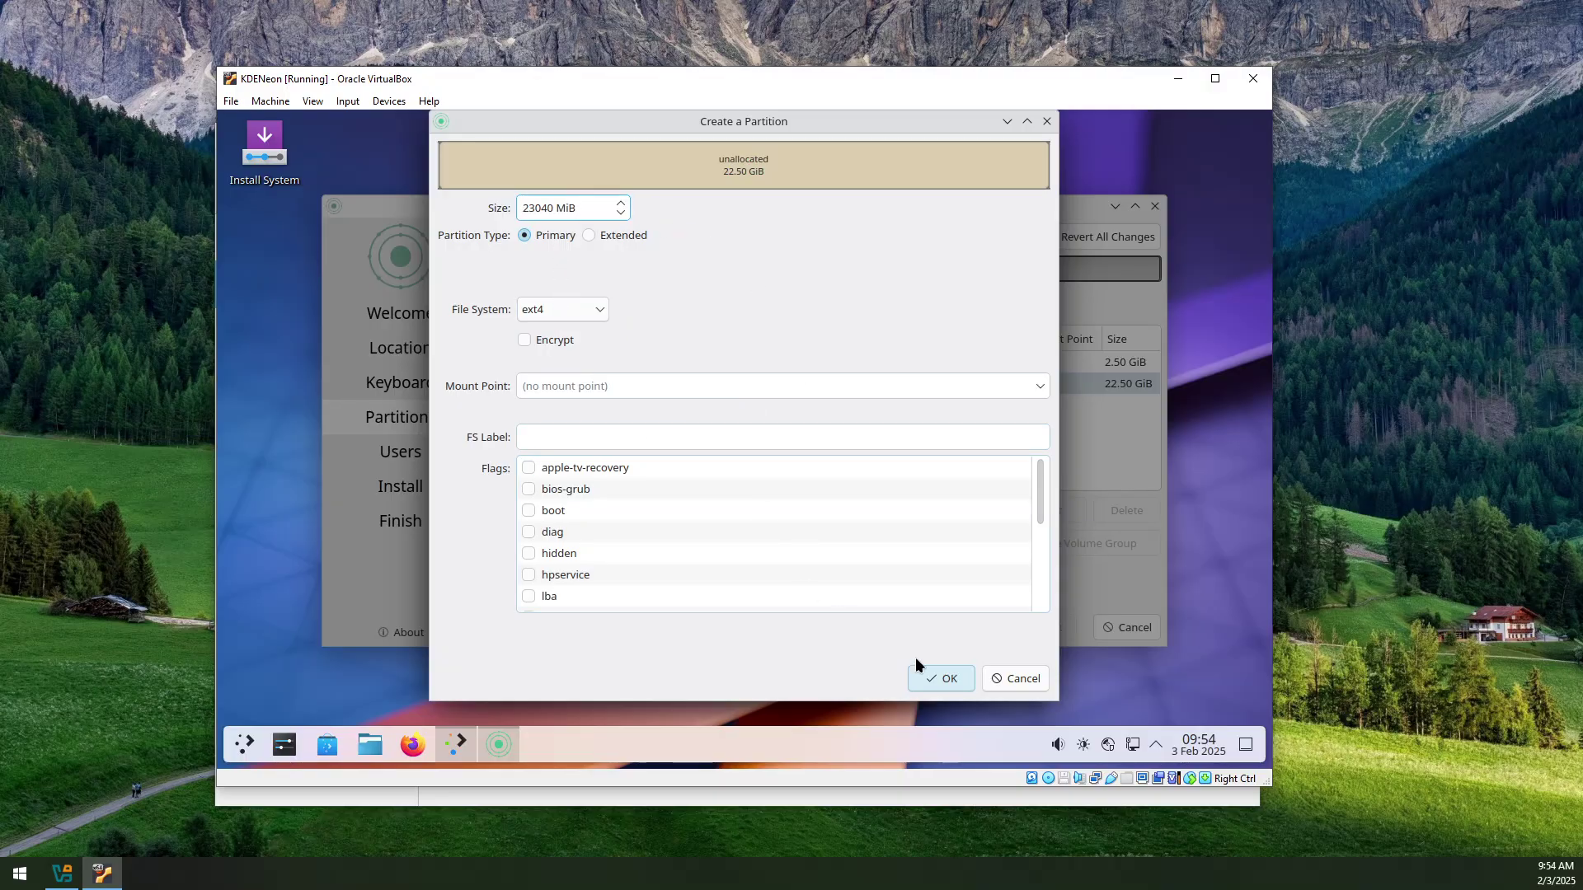
pyautogui.click(940, 678)
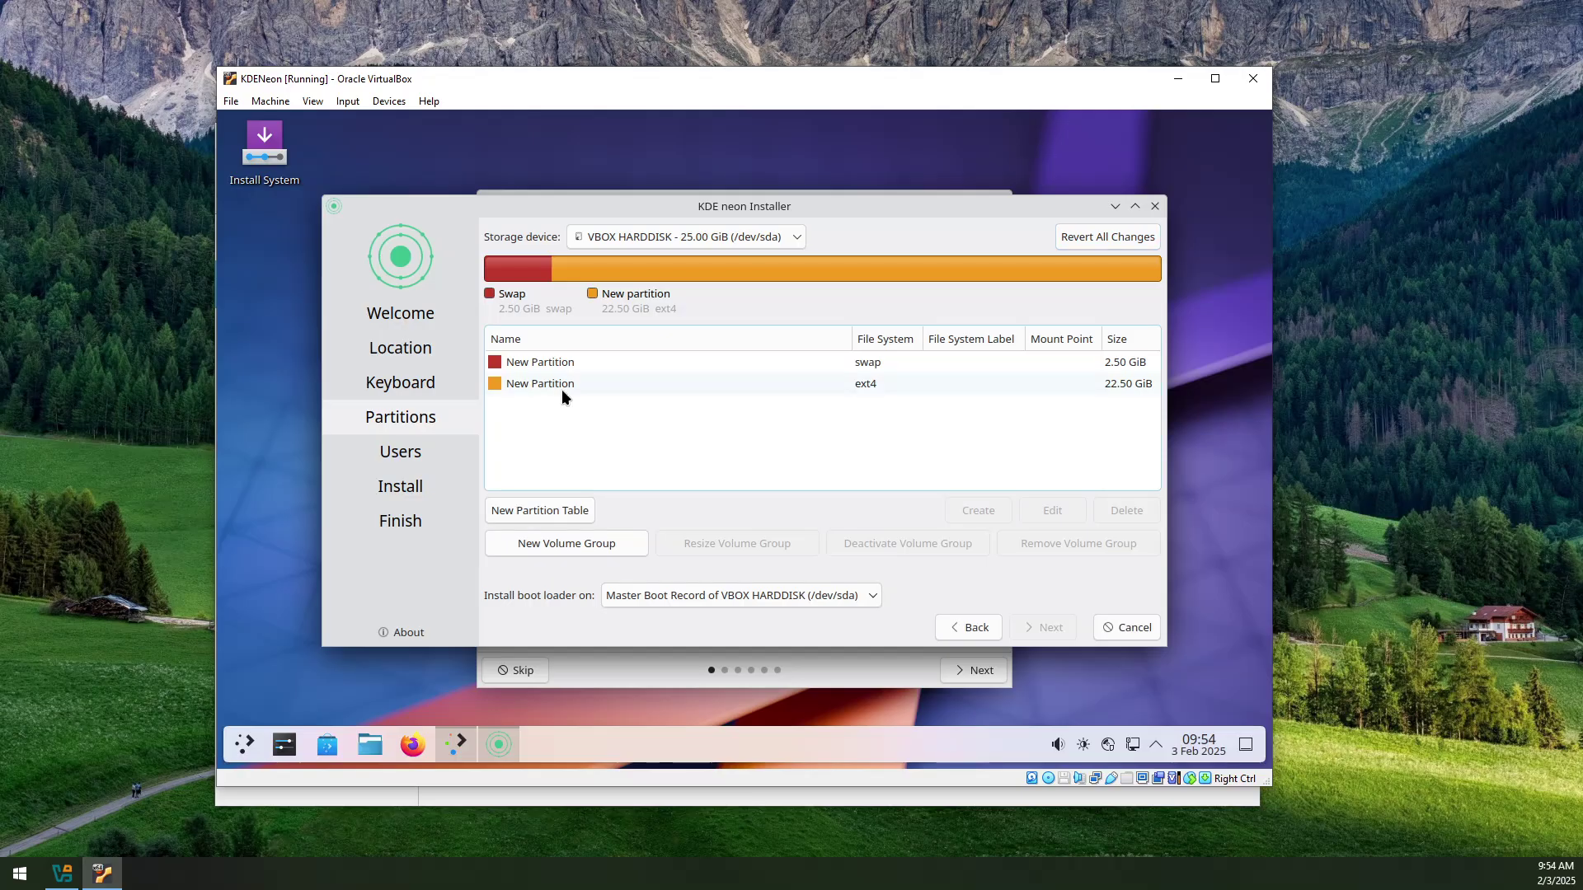
# - Keep the boot loader on the Master Boot Record of VBOX HARDDISK (/dev/sda) and that disk as the storage device
pyautogui.click(829, 596)
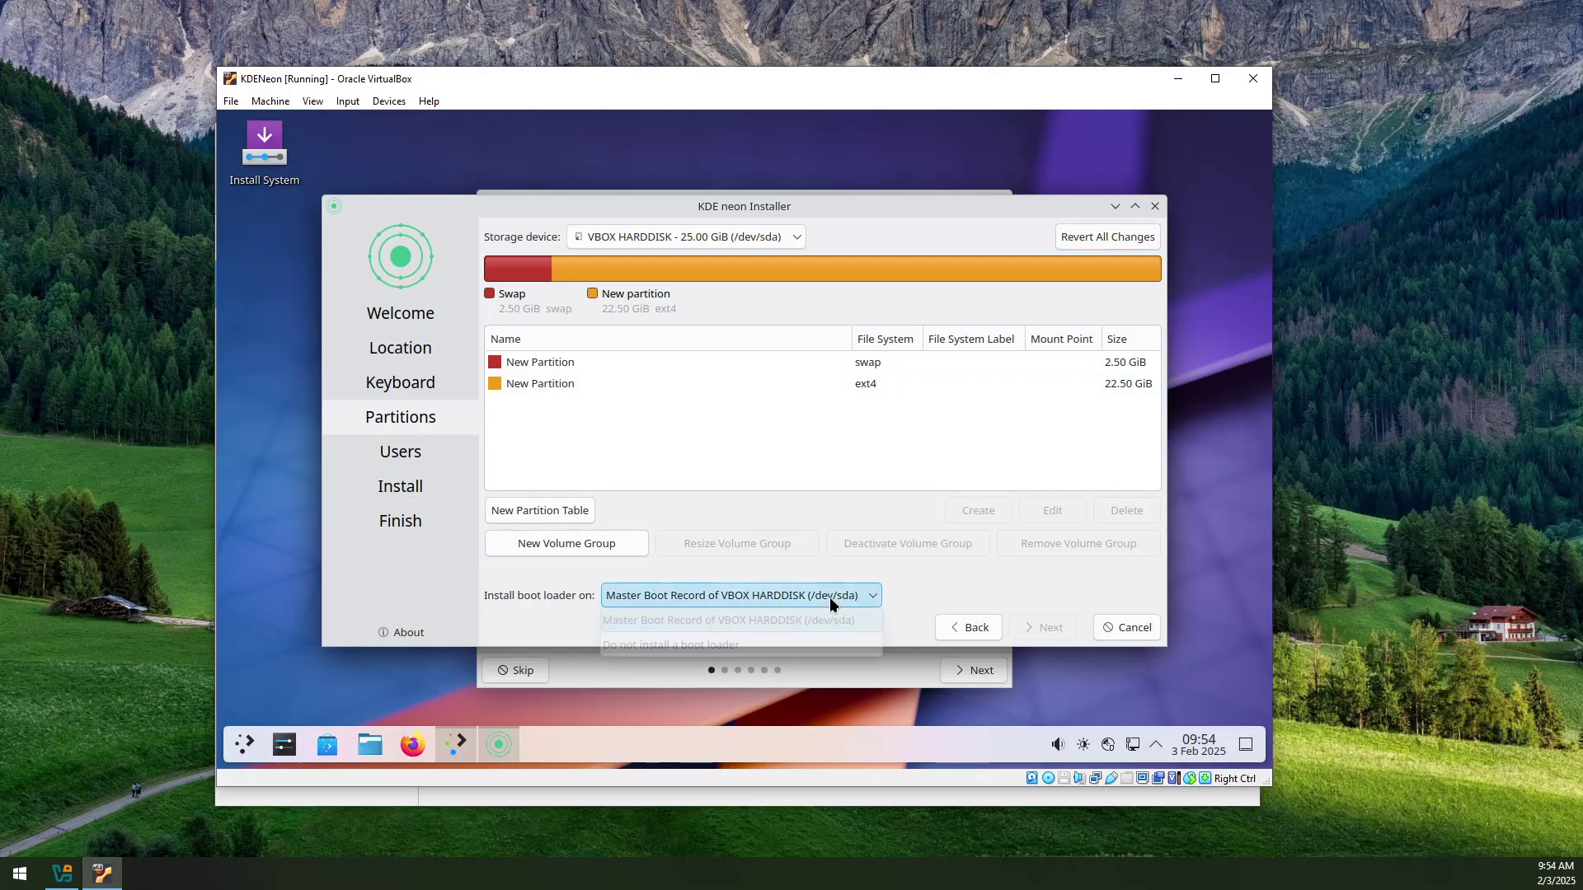
pyautogui.click(775, 617)
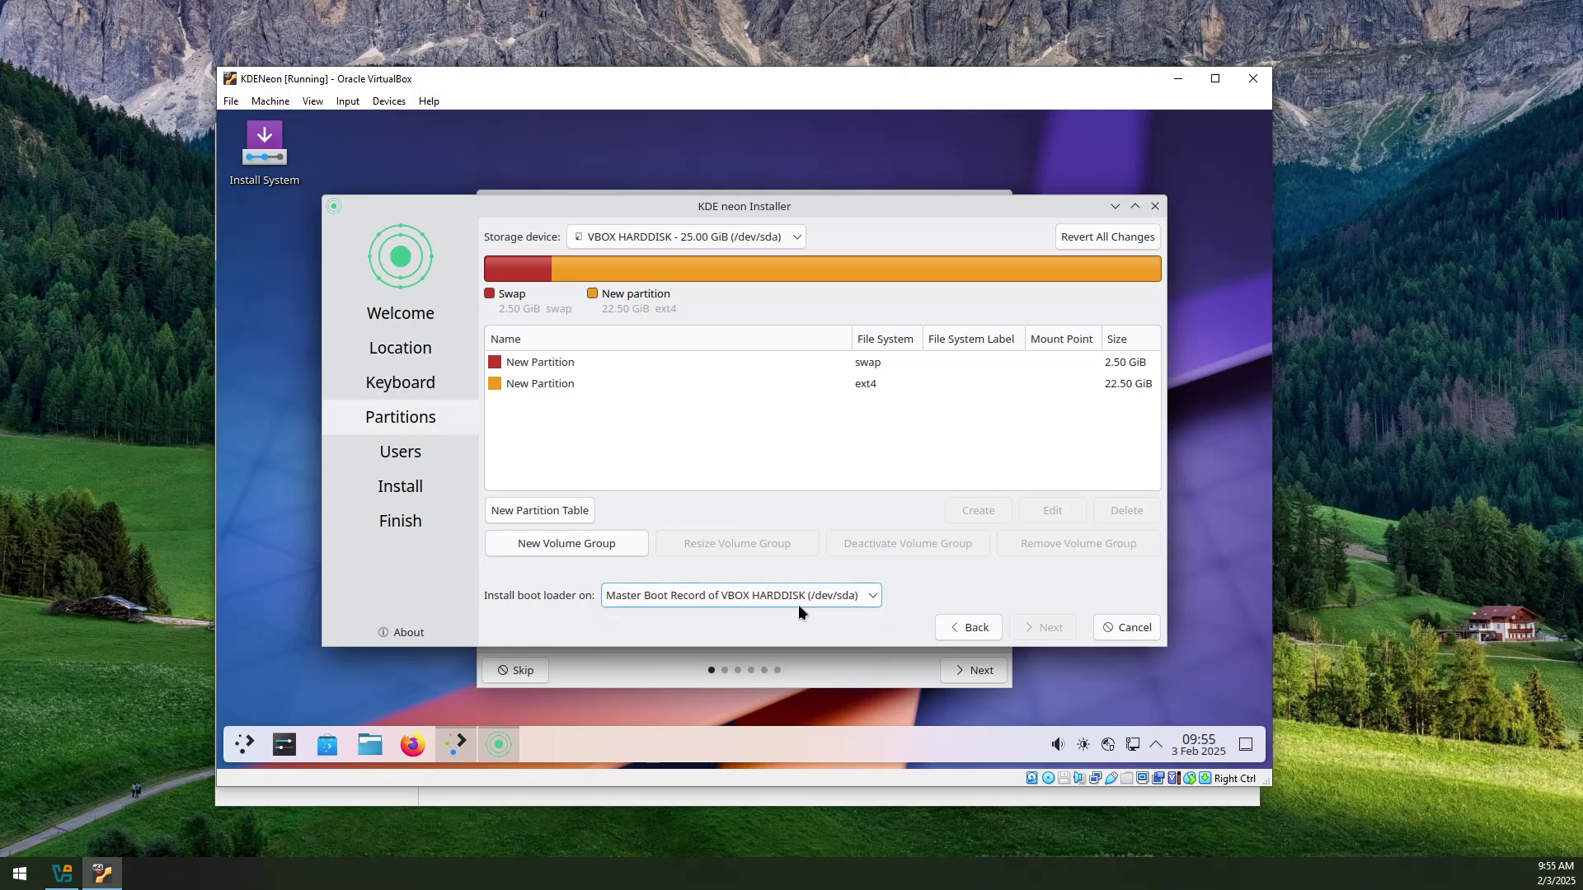
pyautogui.click(740, 236)
pyautogui.click(742, 269)
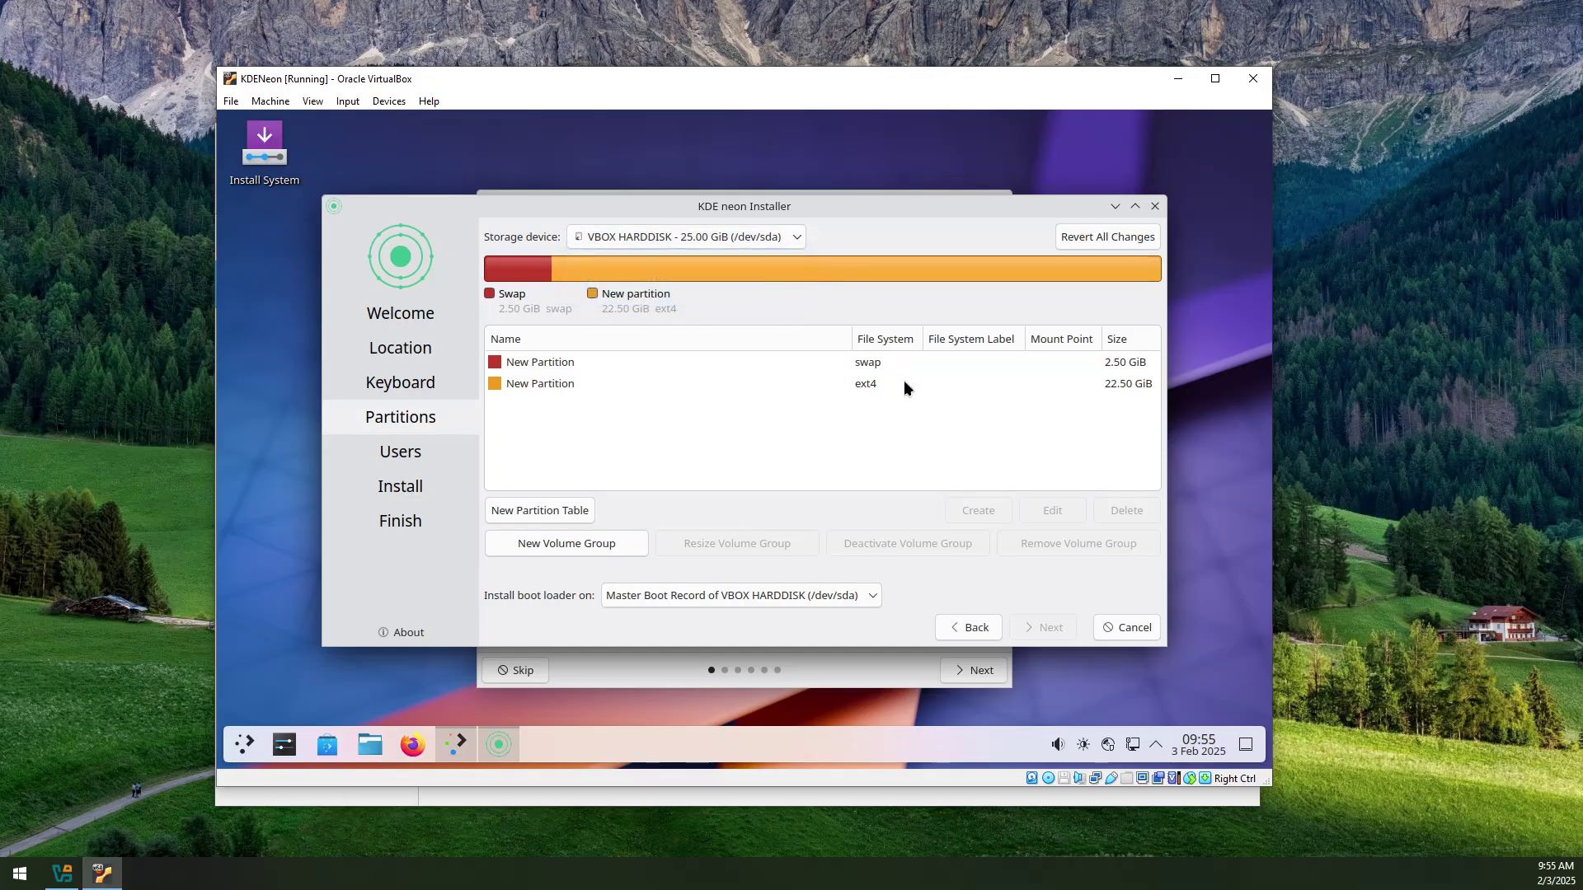
# - Set the ext4 partition's mount point to /, continue to the user setup and dismiss the GPT on BIOS notice
pyautogui.click(578, 383)
pyautogui.click(1044, 511)
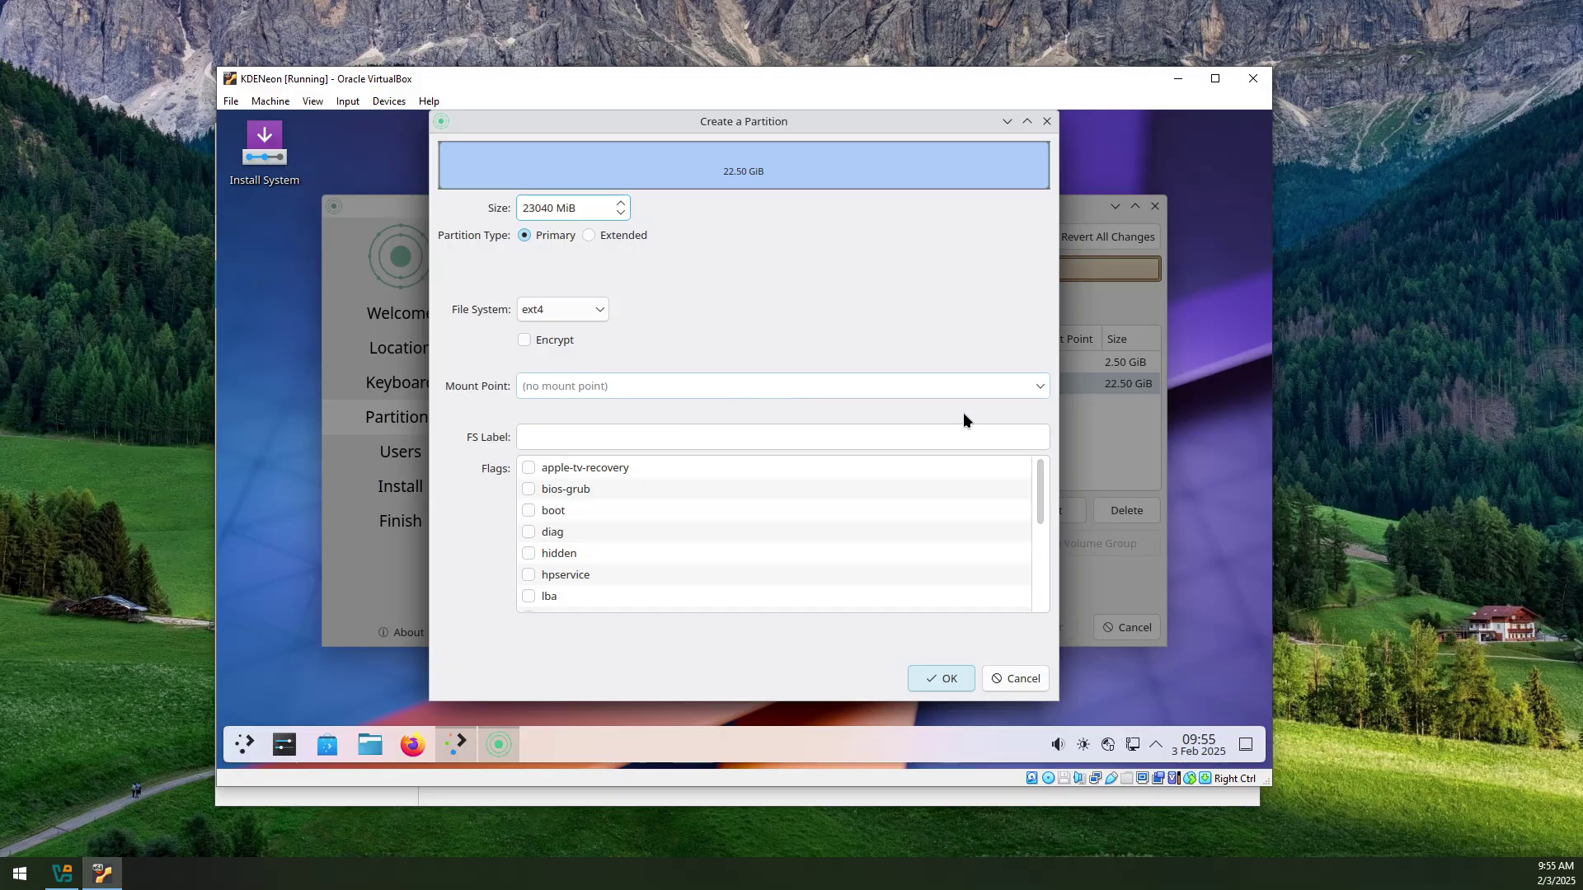
pyautogui.click(1034, 386)
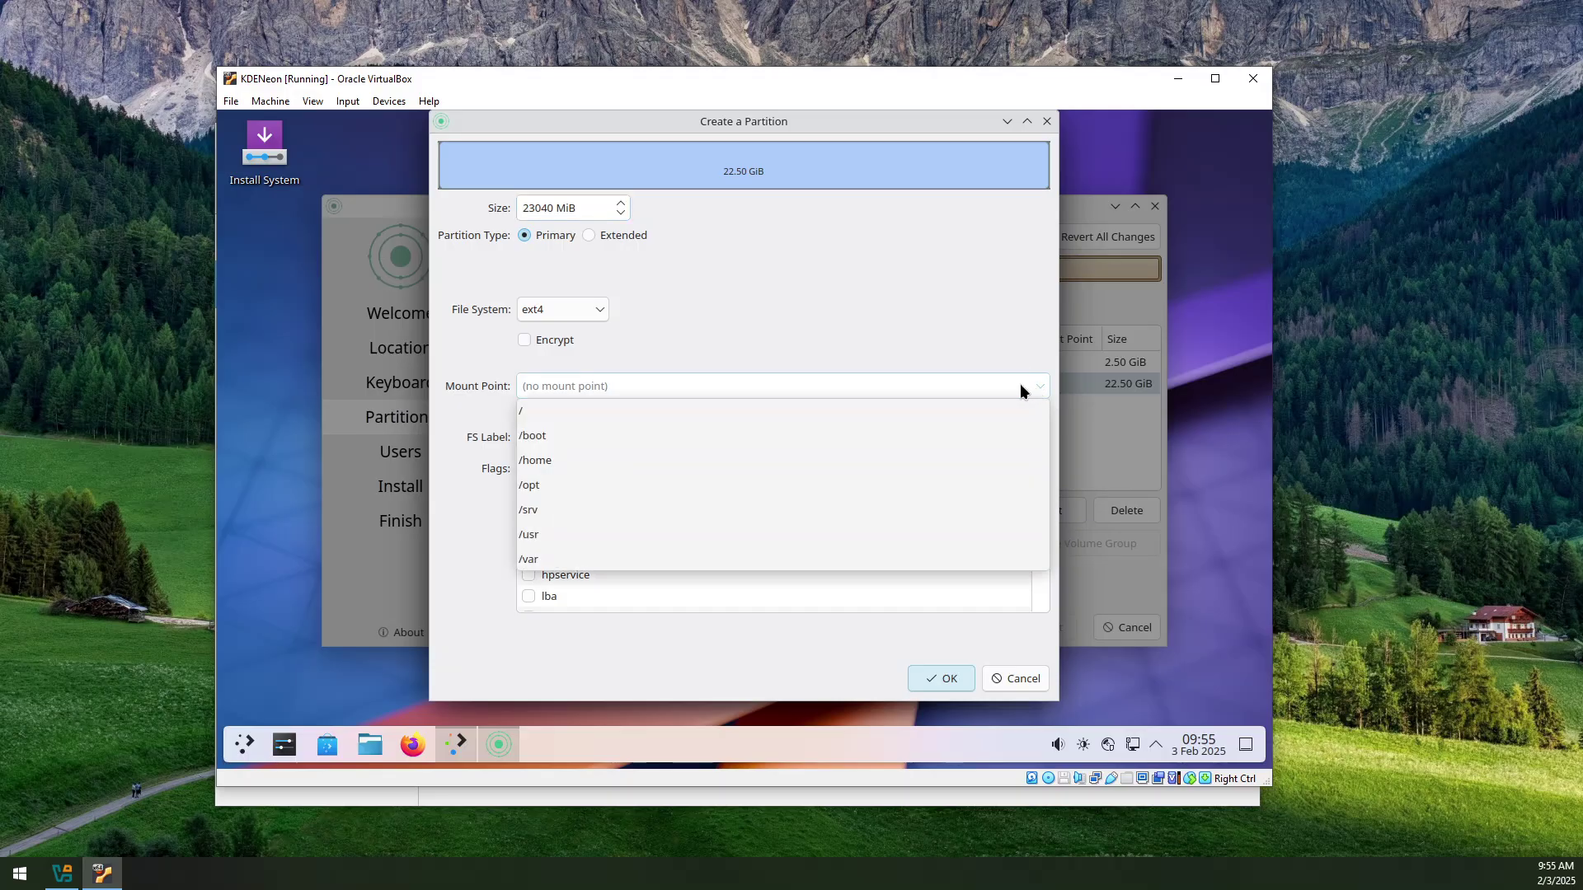
pyautogui.click(643, 410)
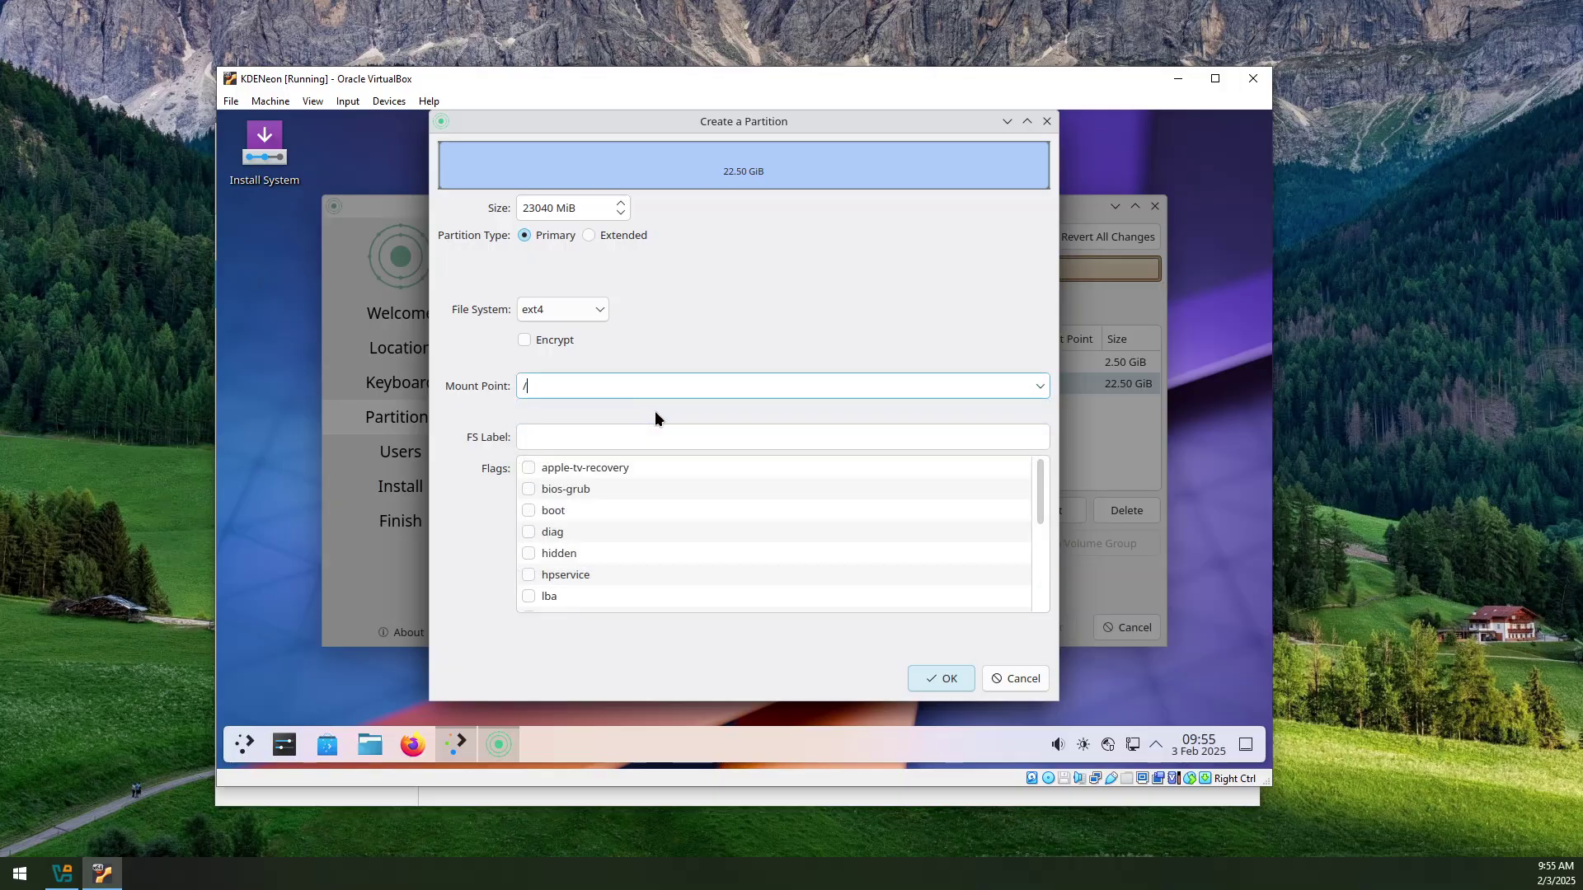
pyautogui.click(937, 671)
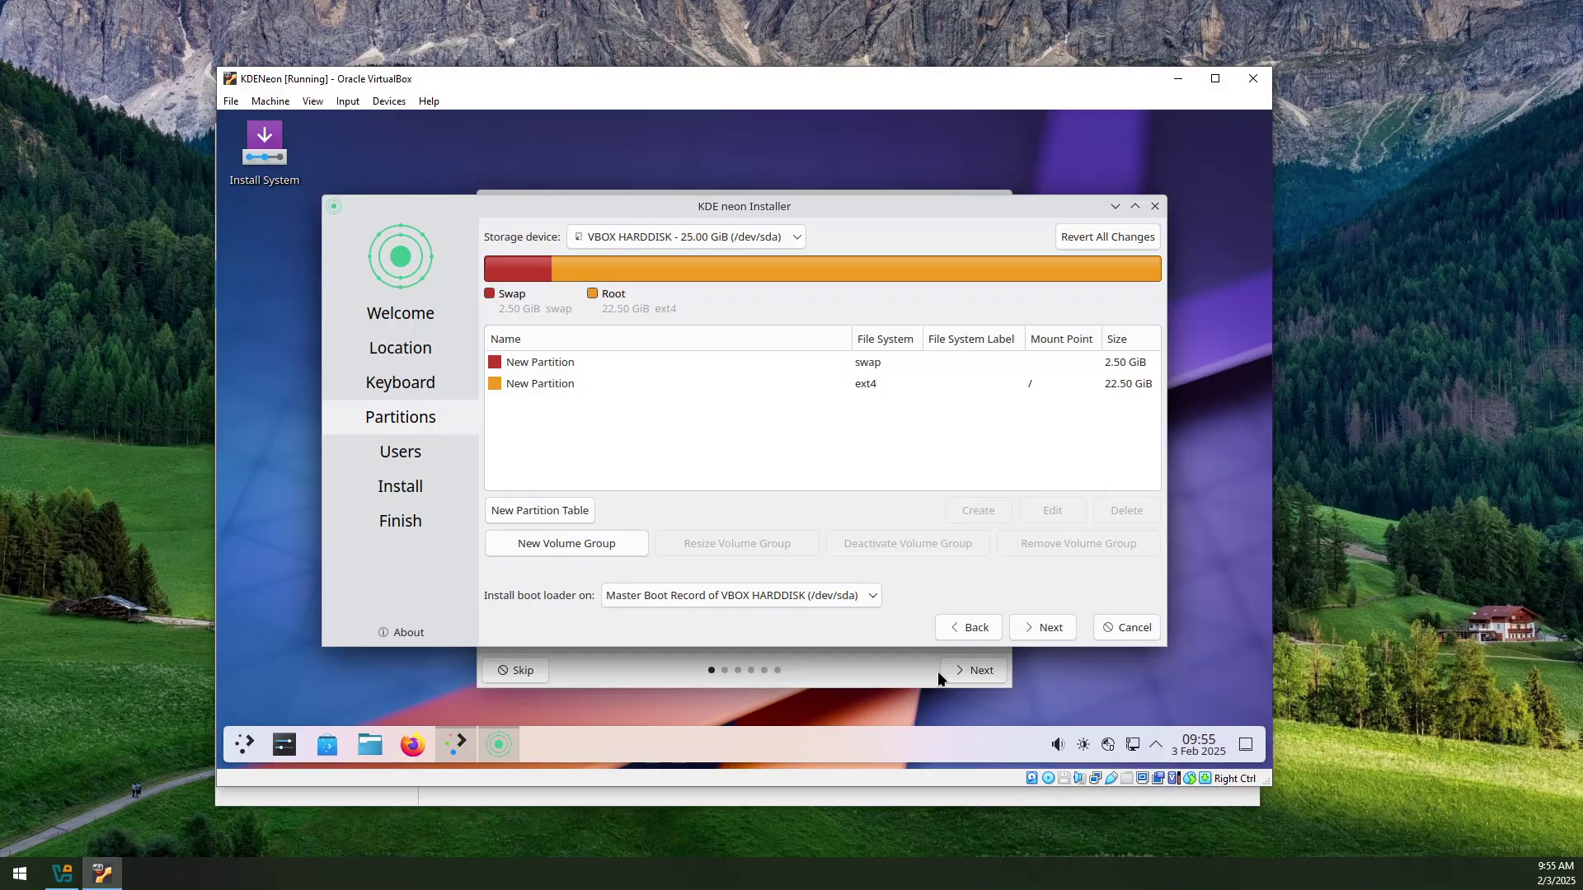
pyautogui.click(1035, 622)
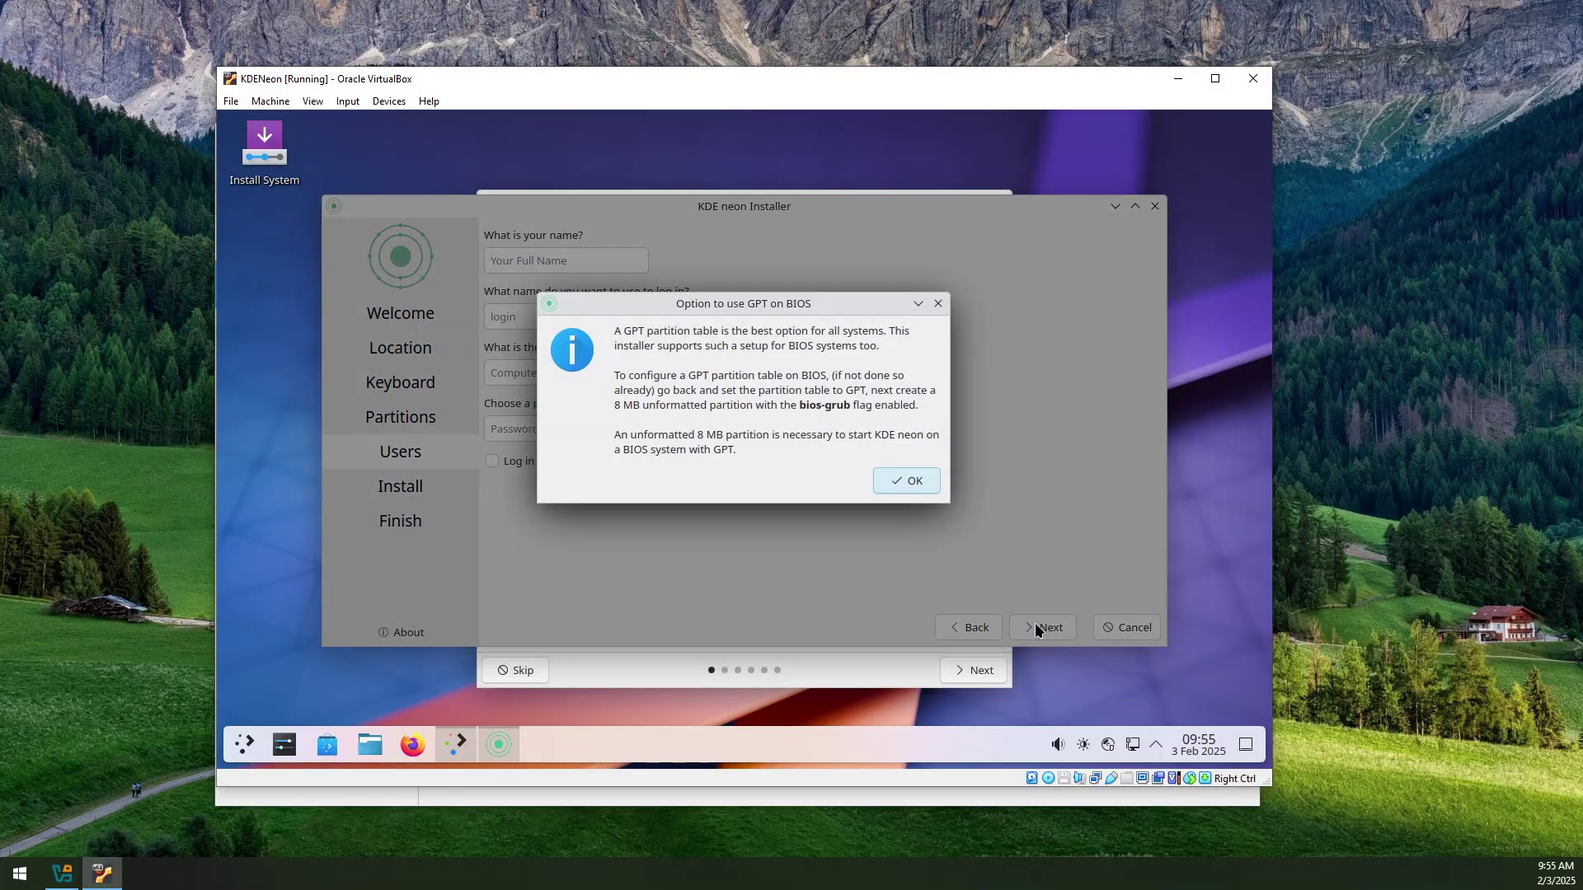
pyautogui.click(894, 476)
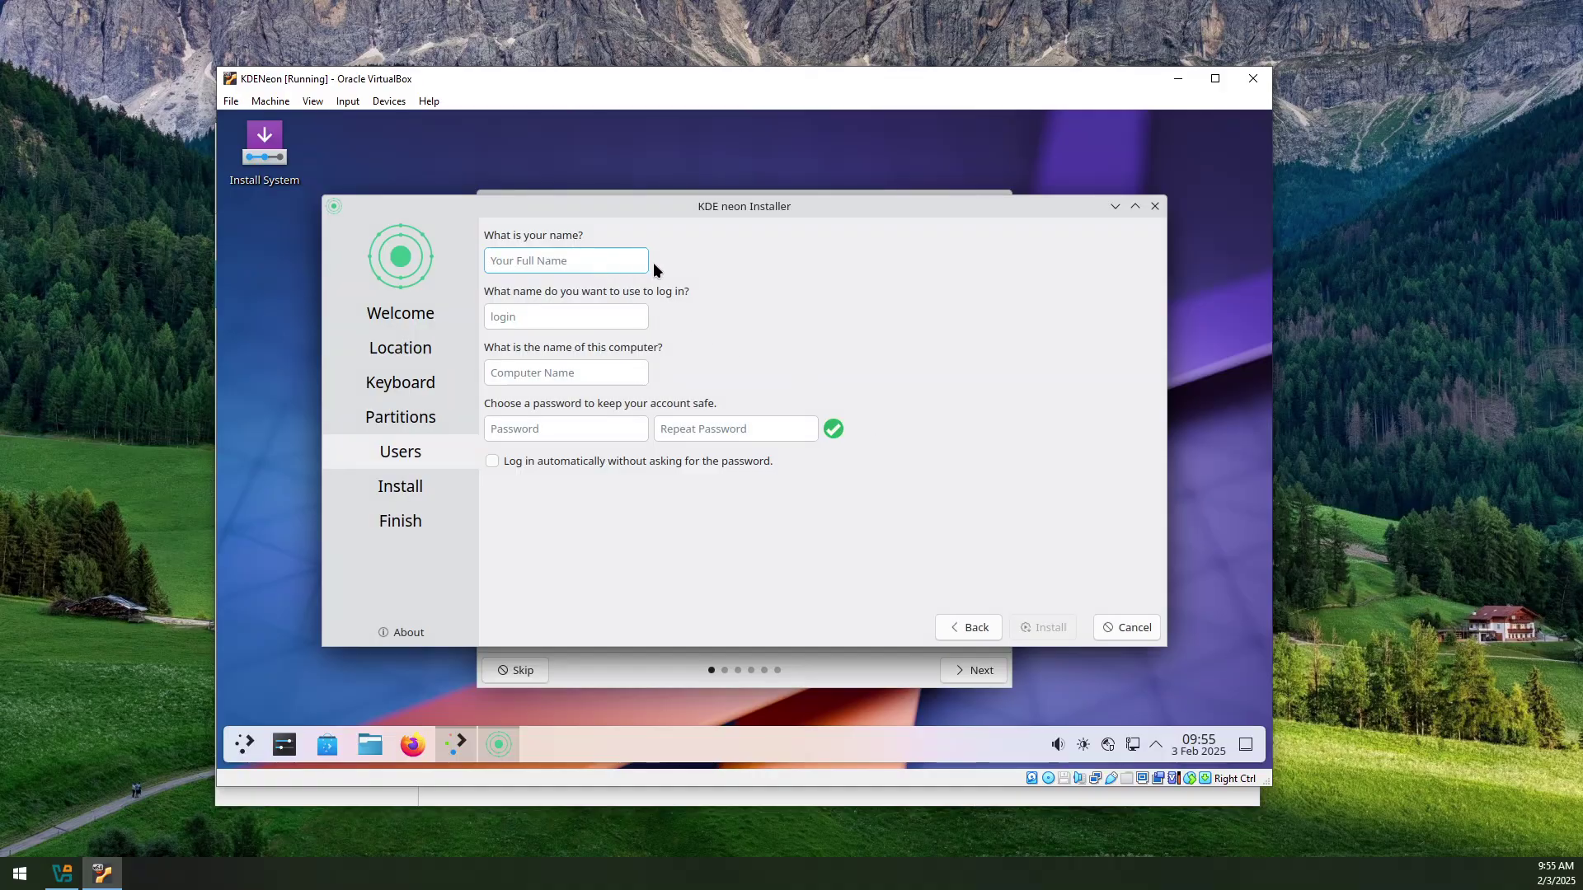
# - Enter Linux Tech Life as the account's display name, ltl as the login name and kdeneon as the computer name
pyautogui.write('Linux')
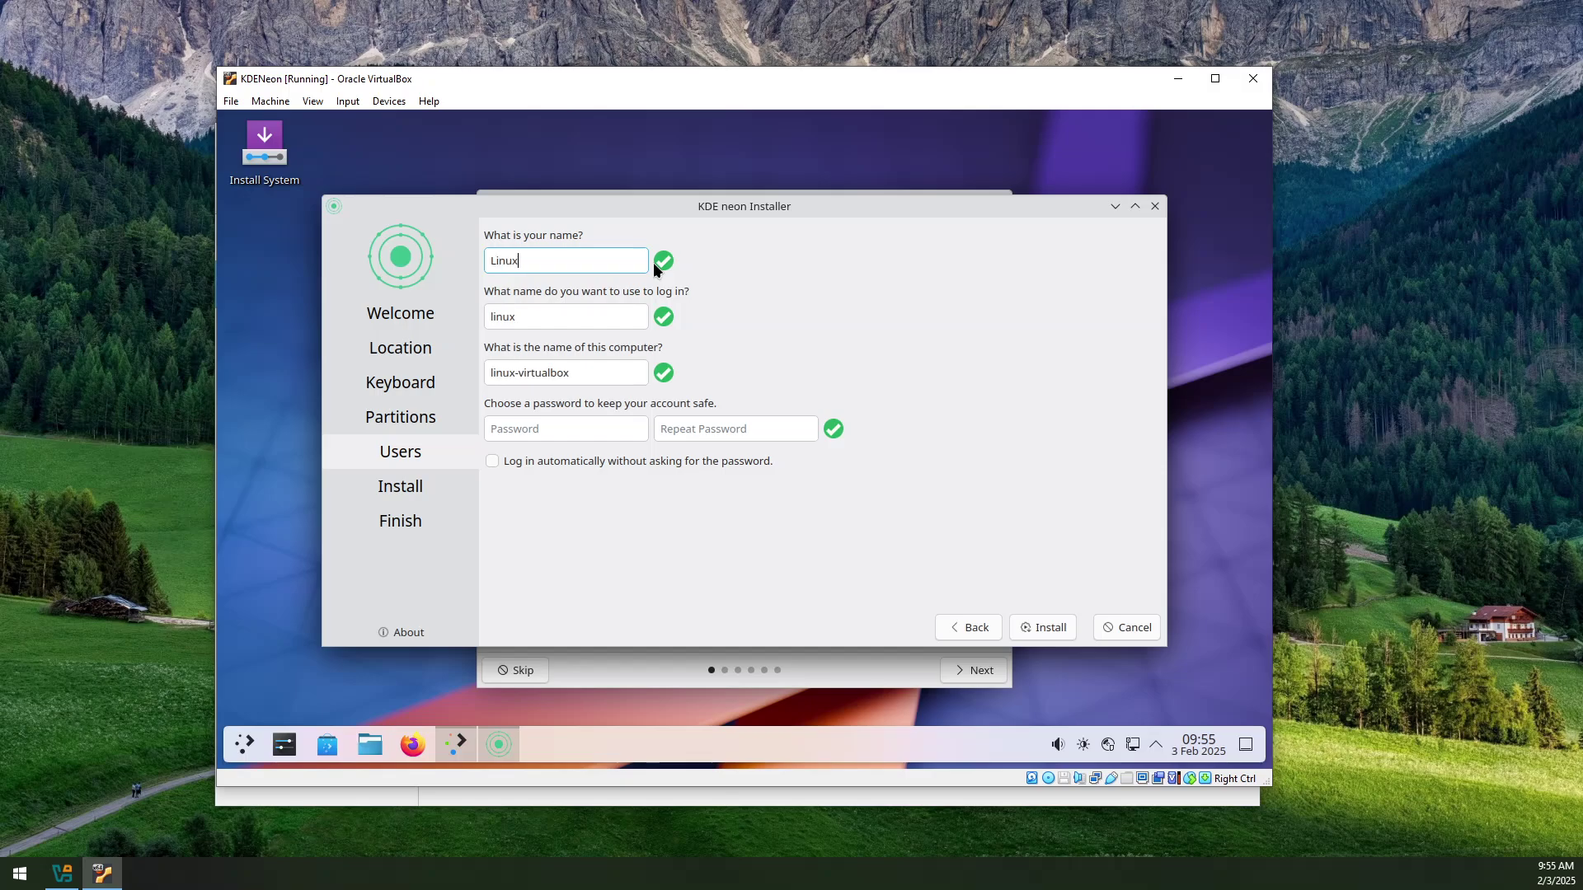
pyautogui.write(' Tech Life')
pyautogui.press('Tab')
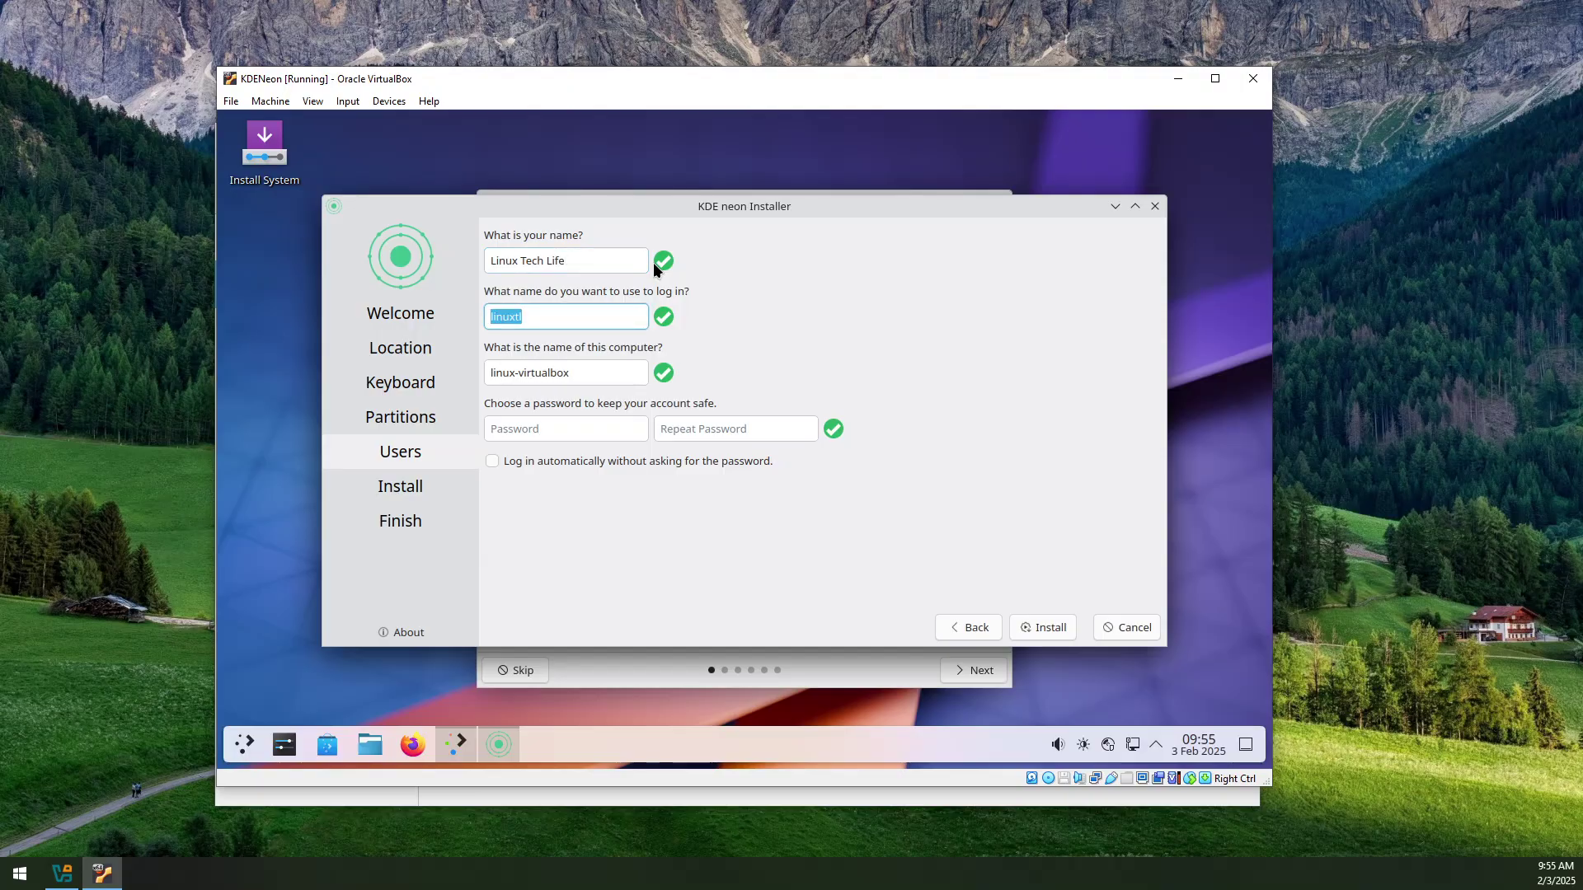
pyautogui.write('ltl')
pyautogui.press('Tab')
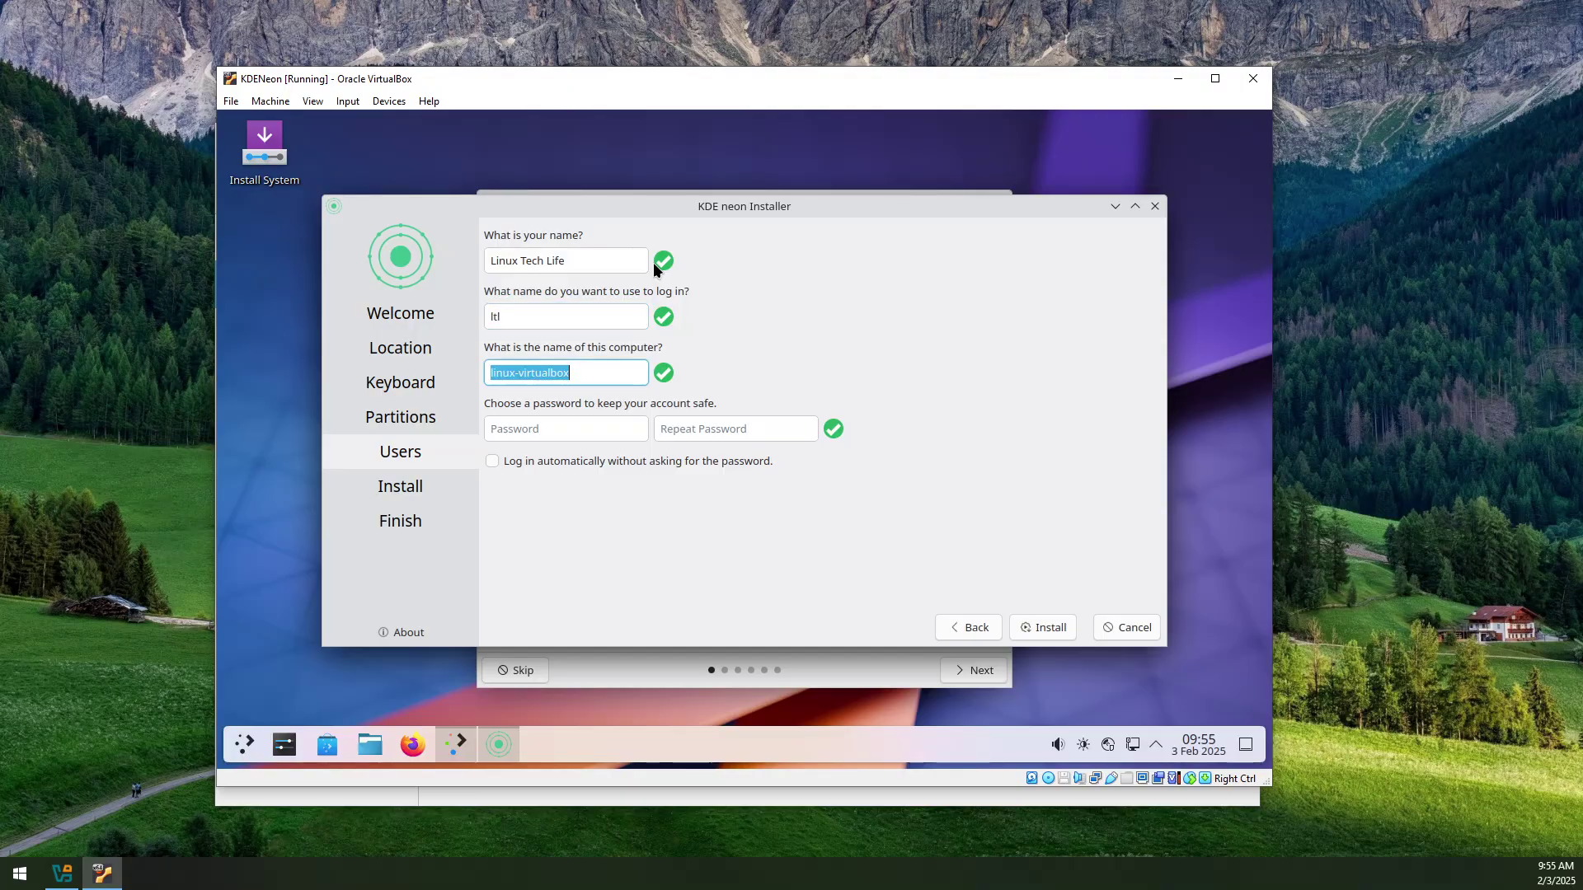
pyautogui.write('kde')
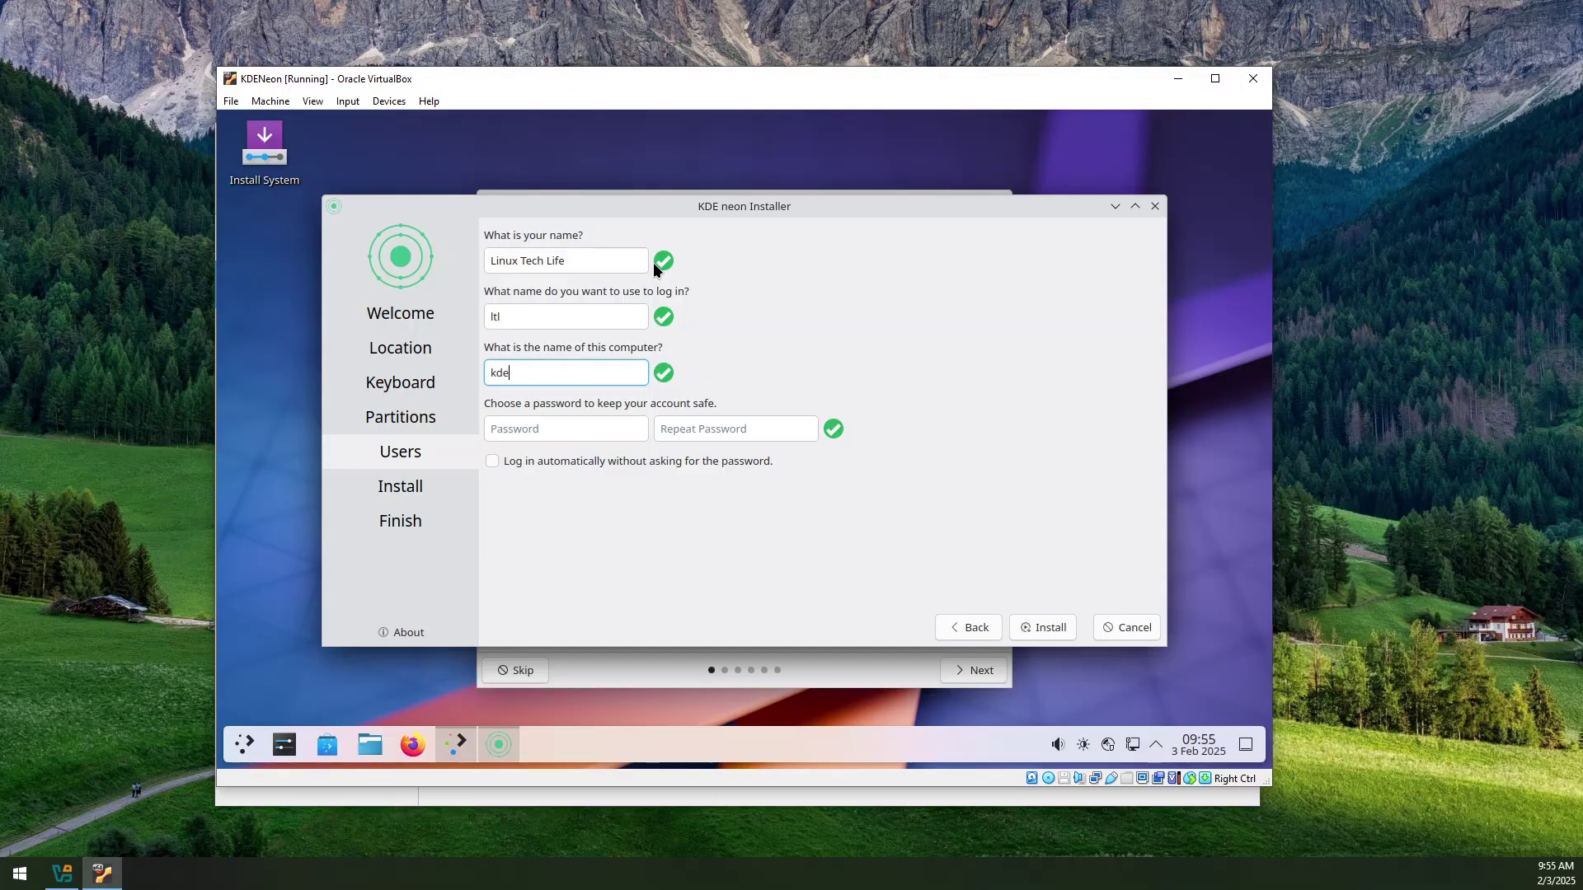
pyautogui.write('neon')
pyautogui.press('Tab')
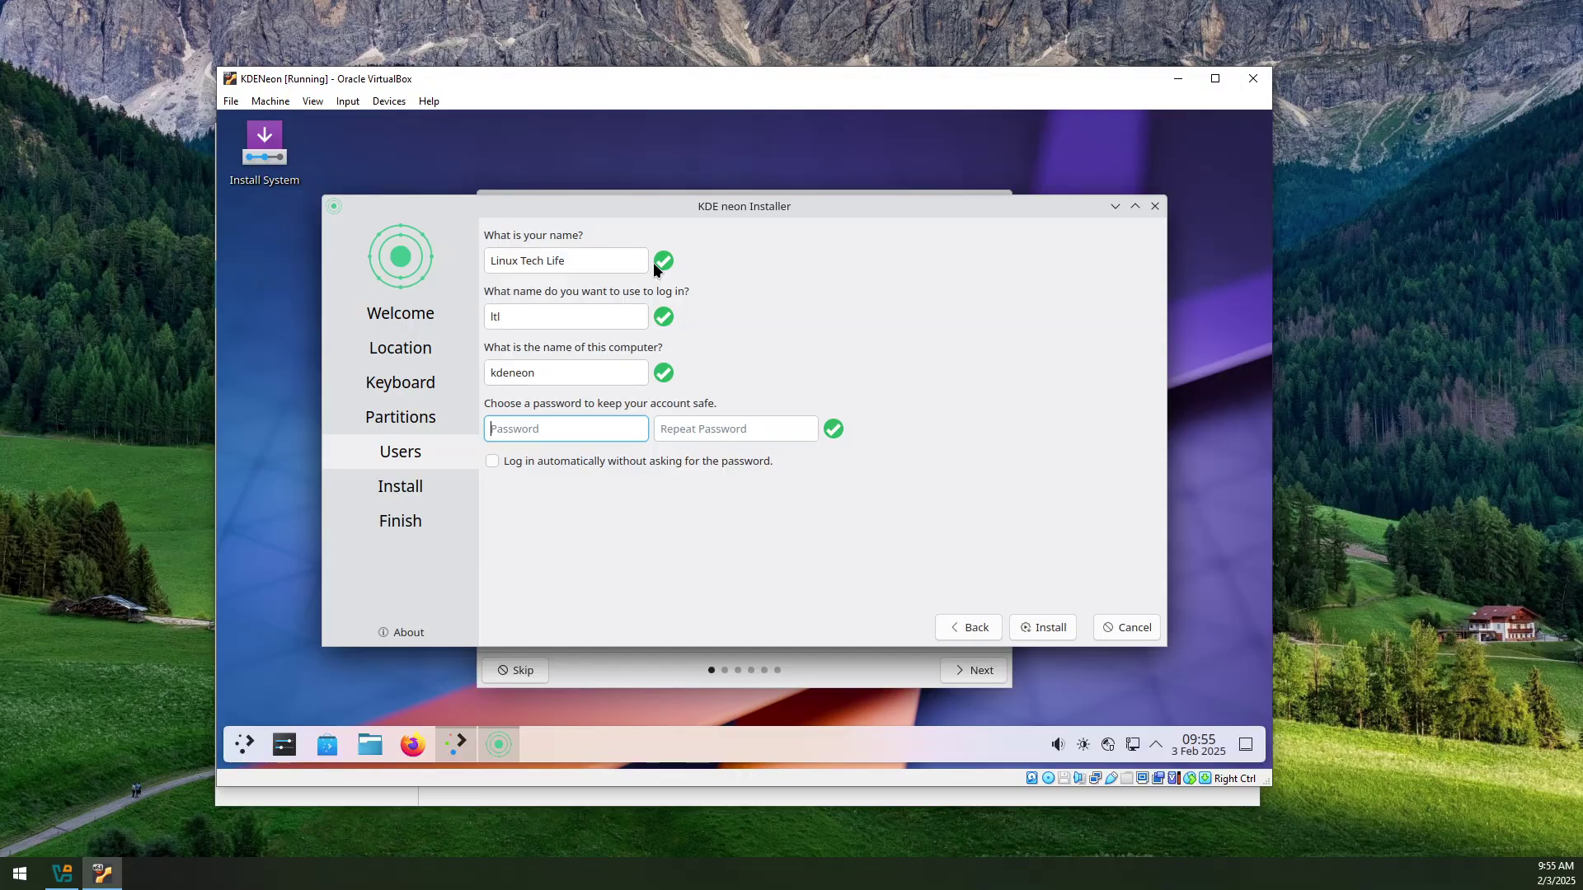
# - Enter the account password and repeat it for confirmation
pyautogui.write('•••••••••')
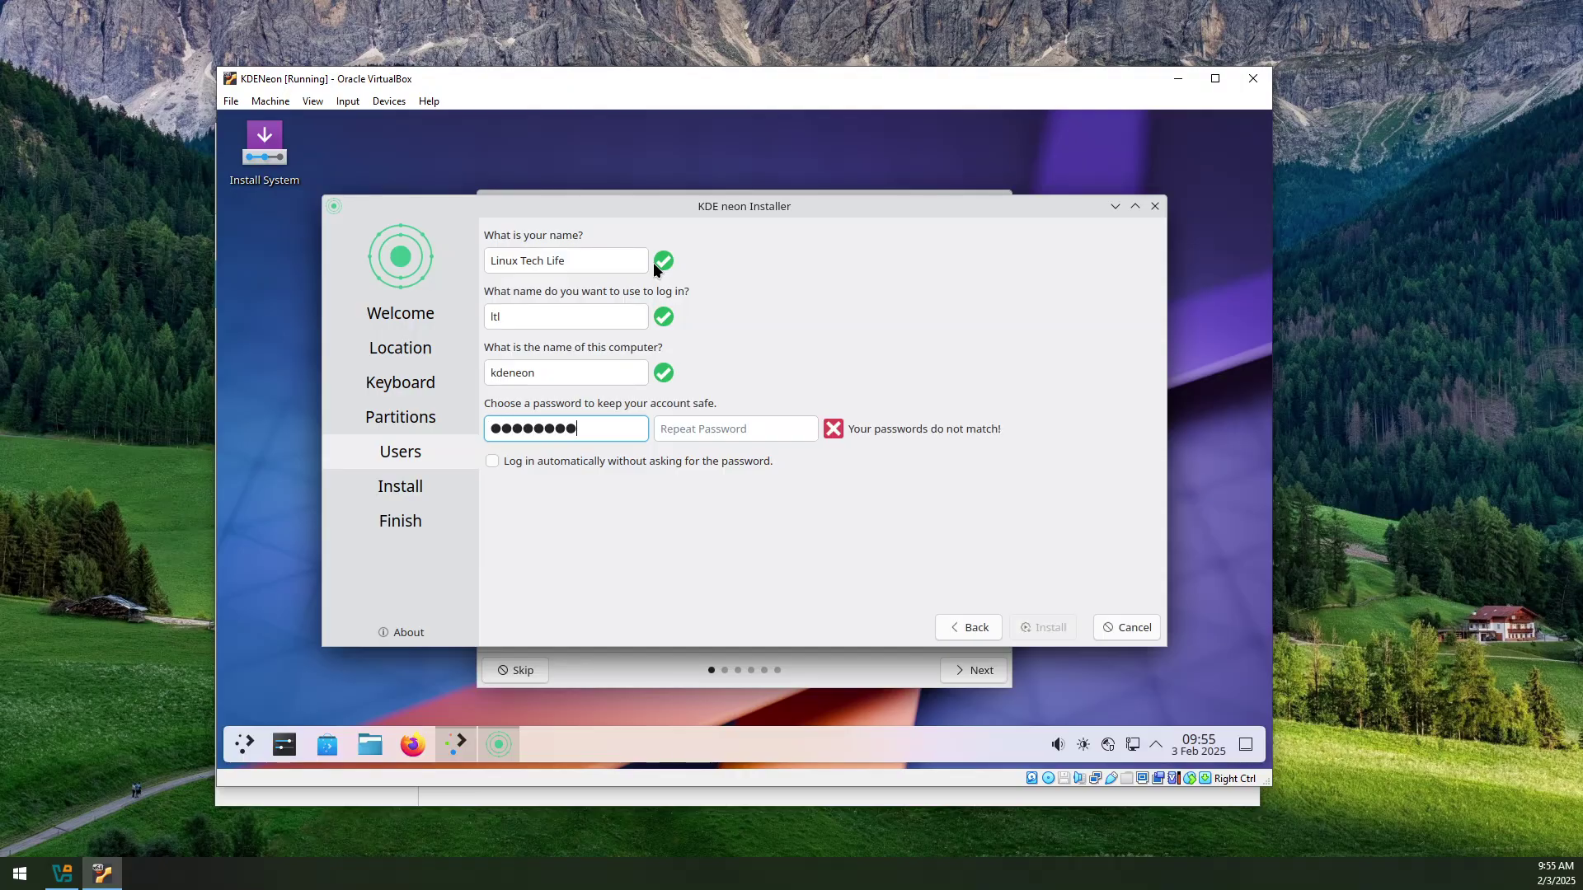
pyautogui.press('Tab')
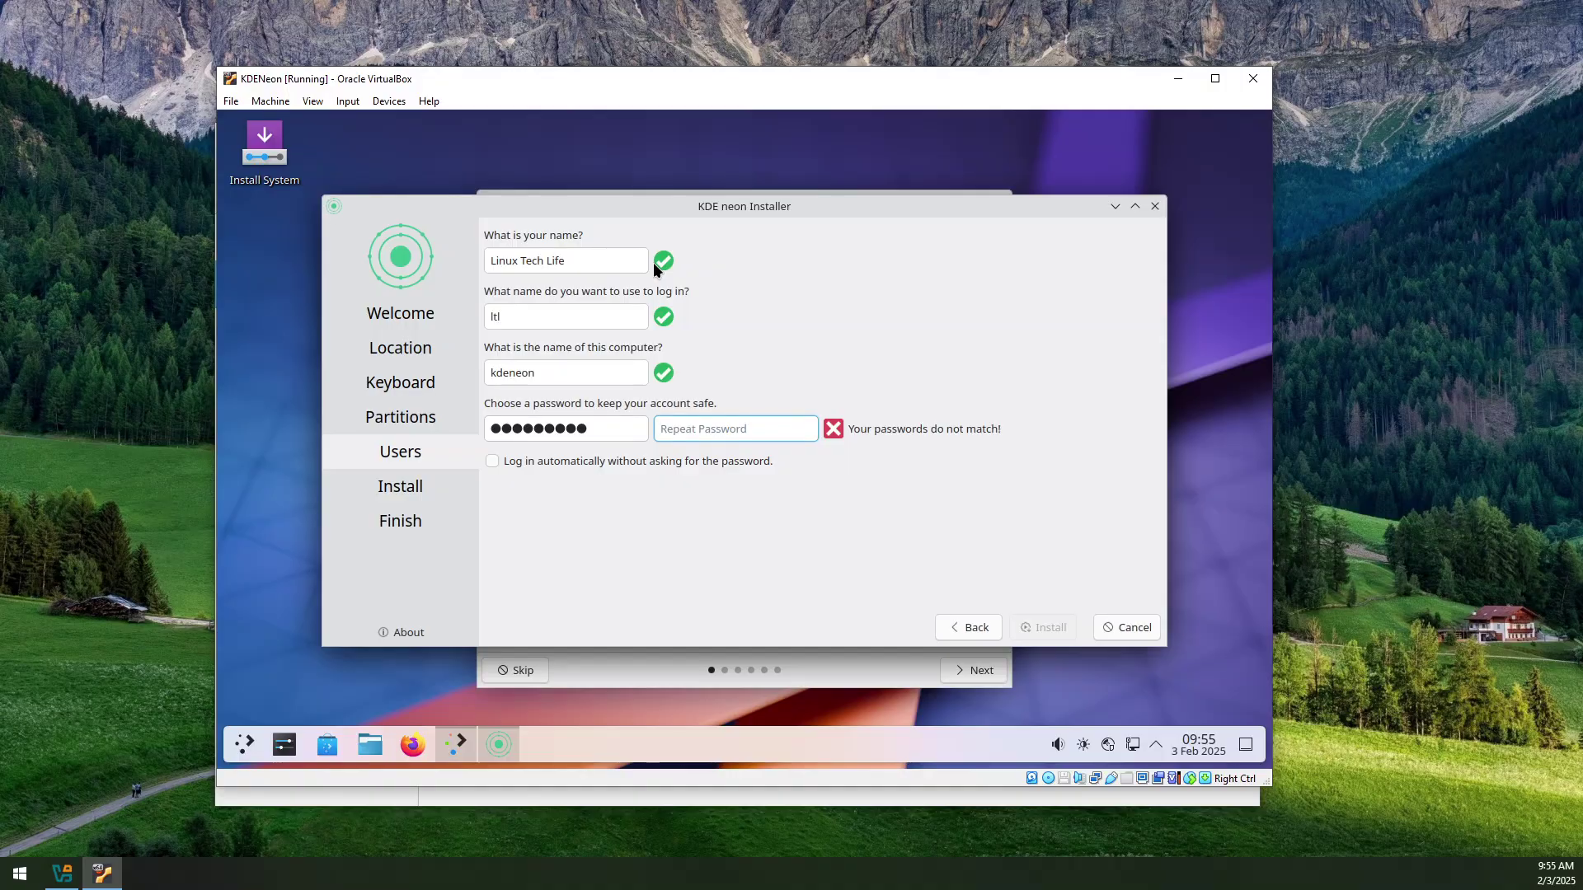
pyautogui.write('•••••••••')
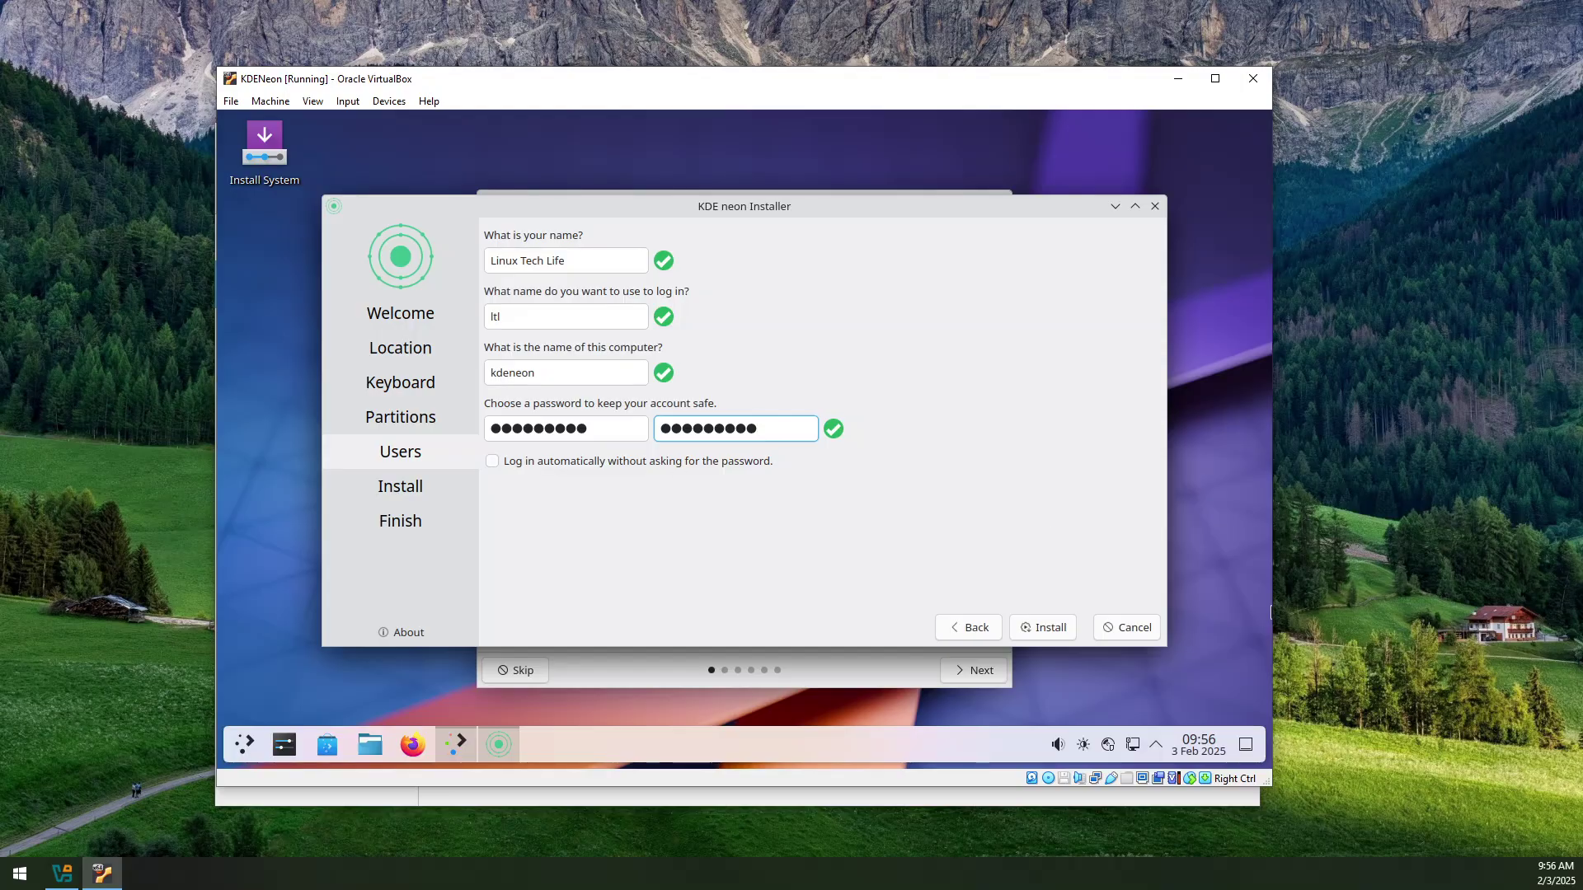
# - Run the KDE neon installation and restart the virtual machine into the installed system when it finishes
pyautogui.click(1045, 624)
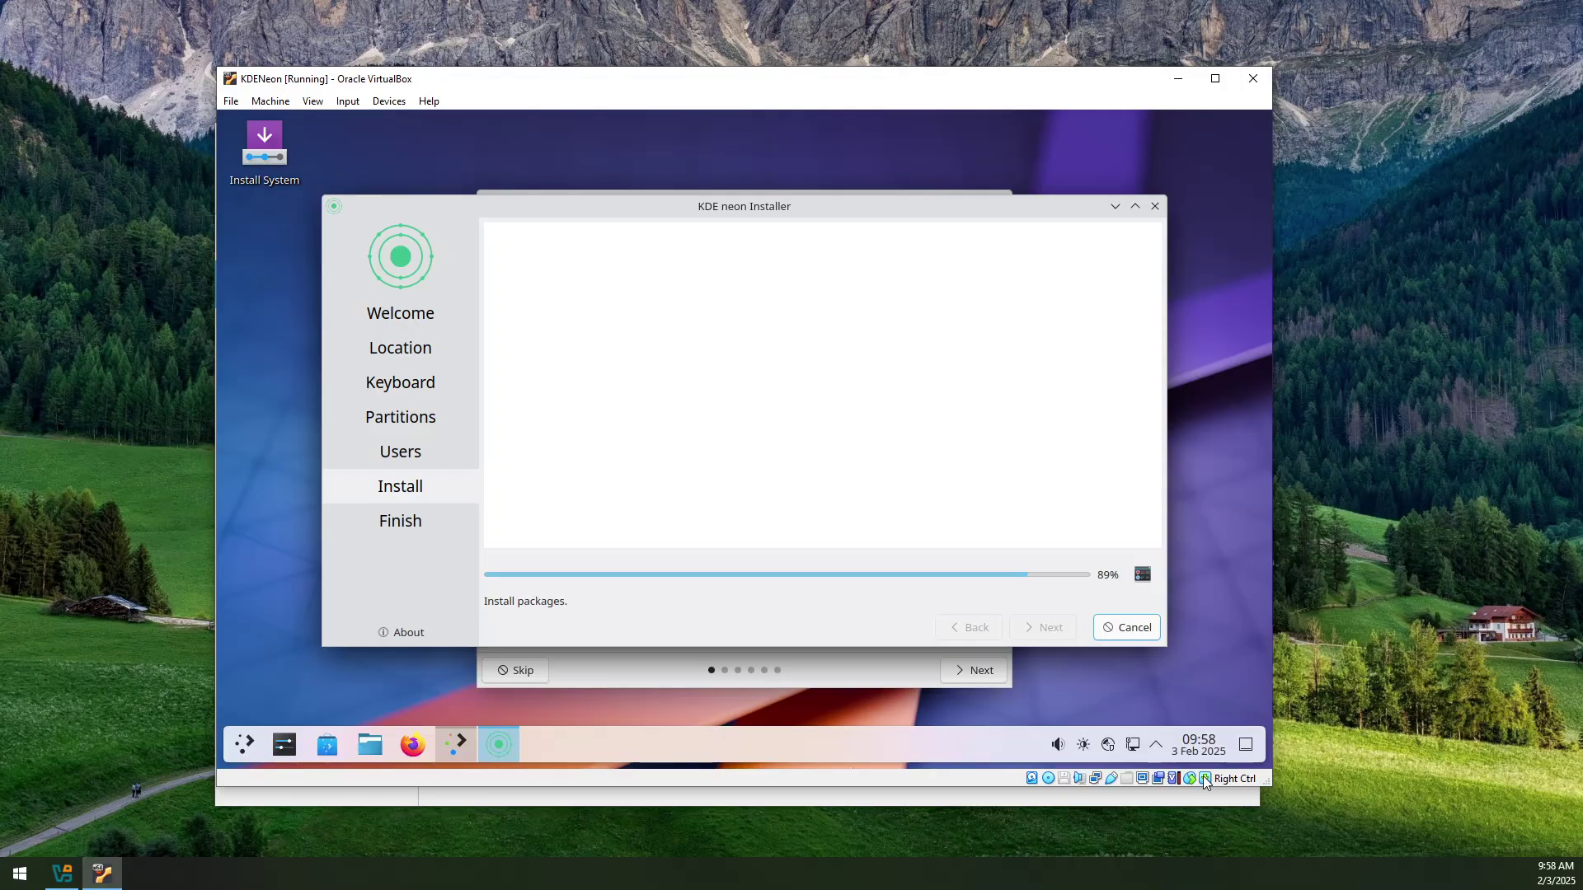
pyautogui.moveTo(1203, 774)
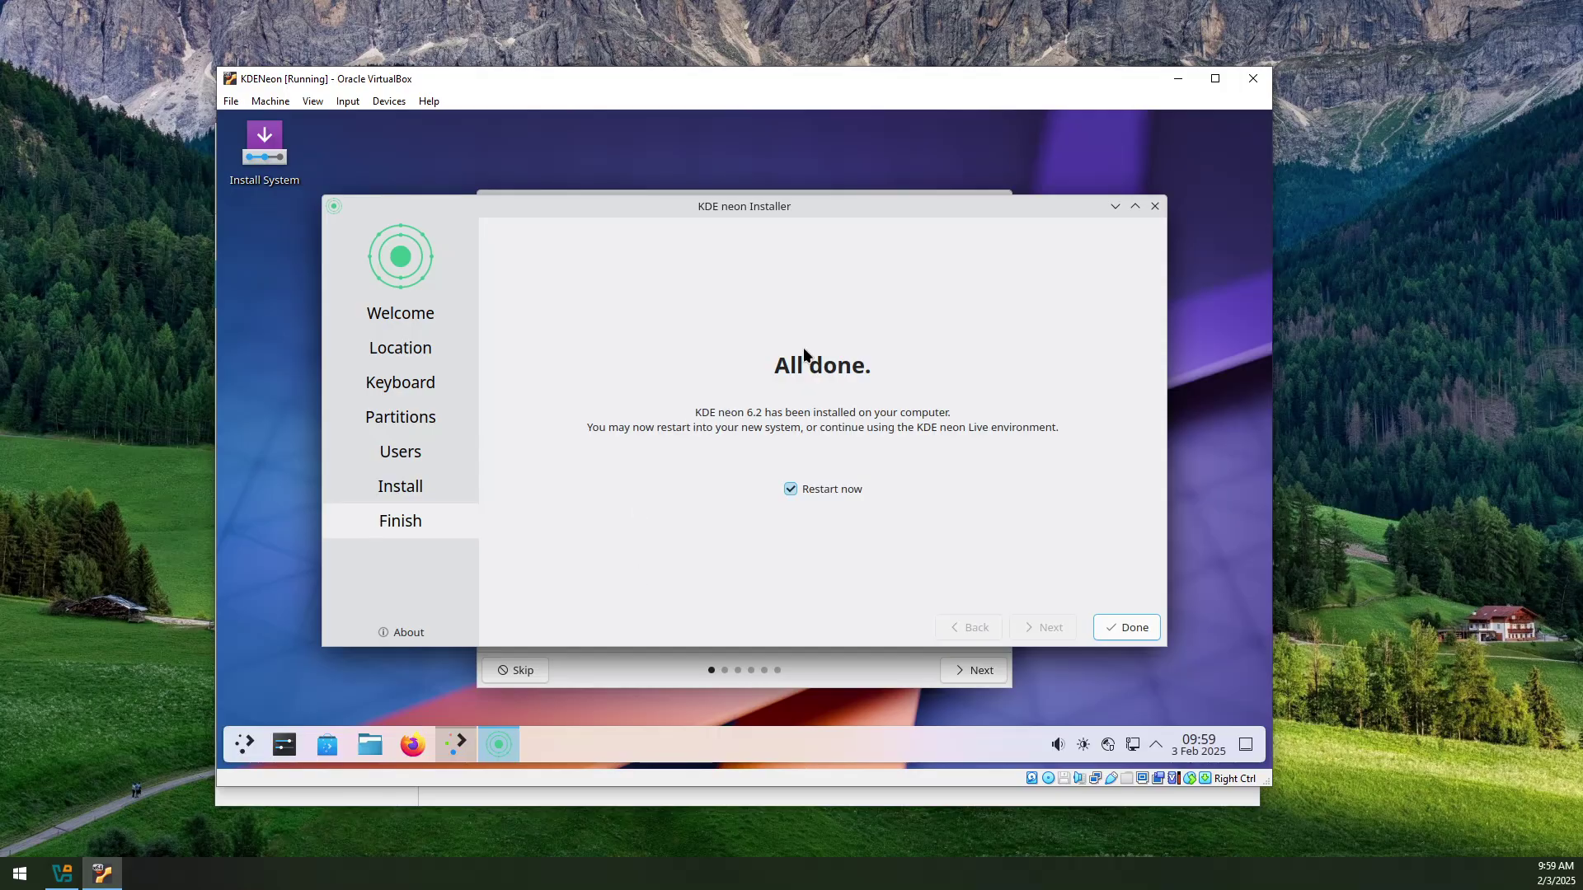
pyautogui.click(1131, 625)
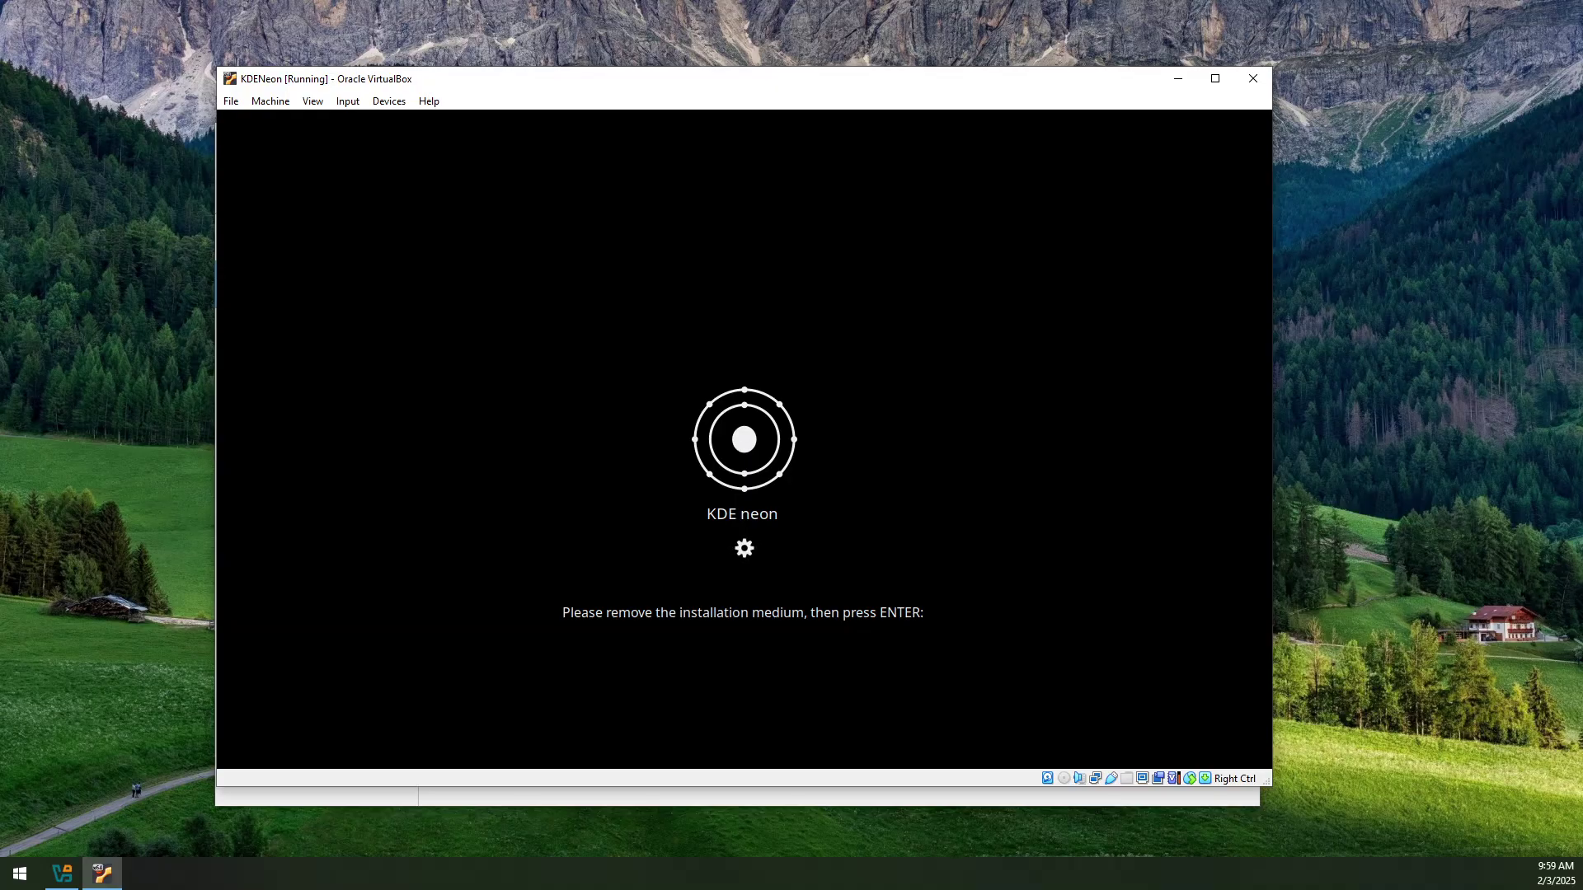
pyautogui.press('Return')
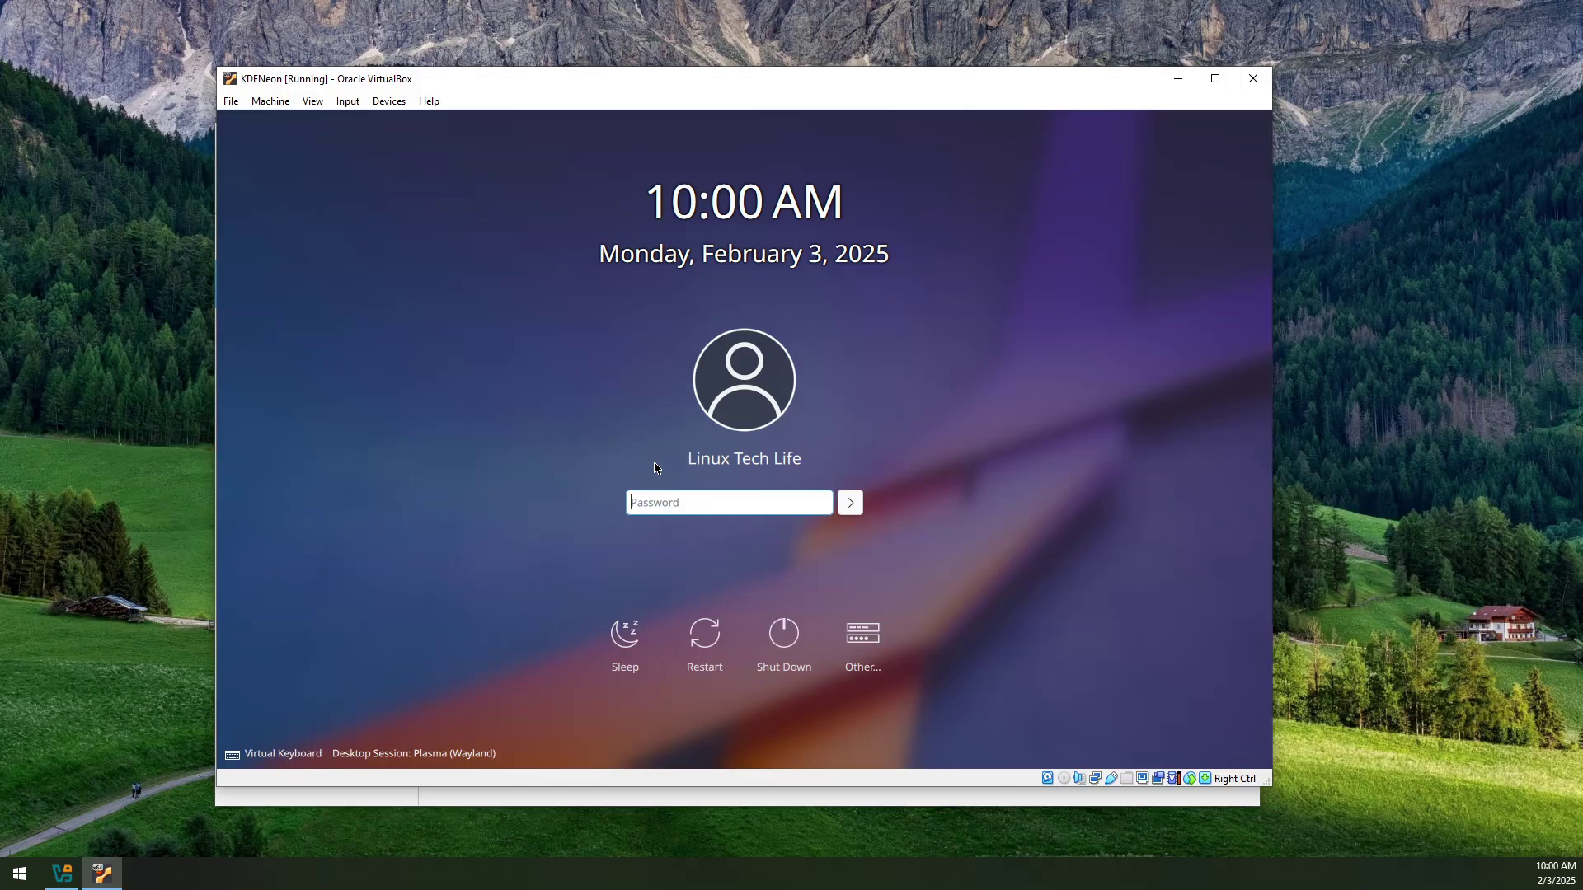
# - Log in to KDE neon with the account password and skip the Welcome Center
pyautogui.press('Return')
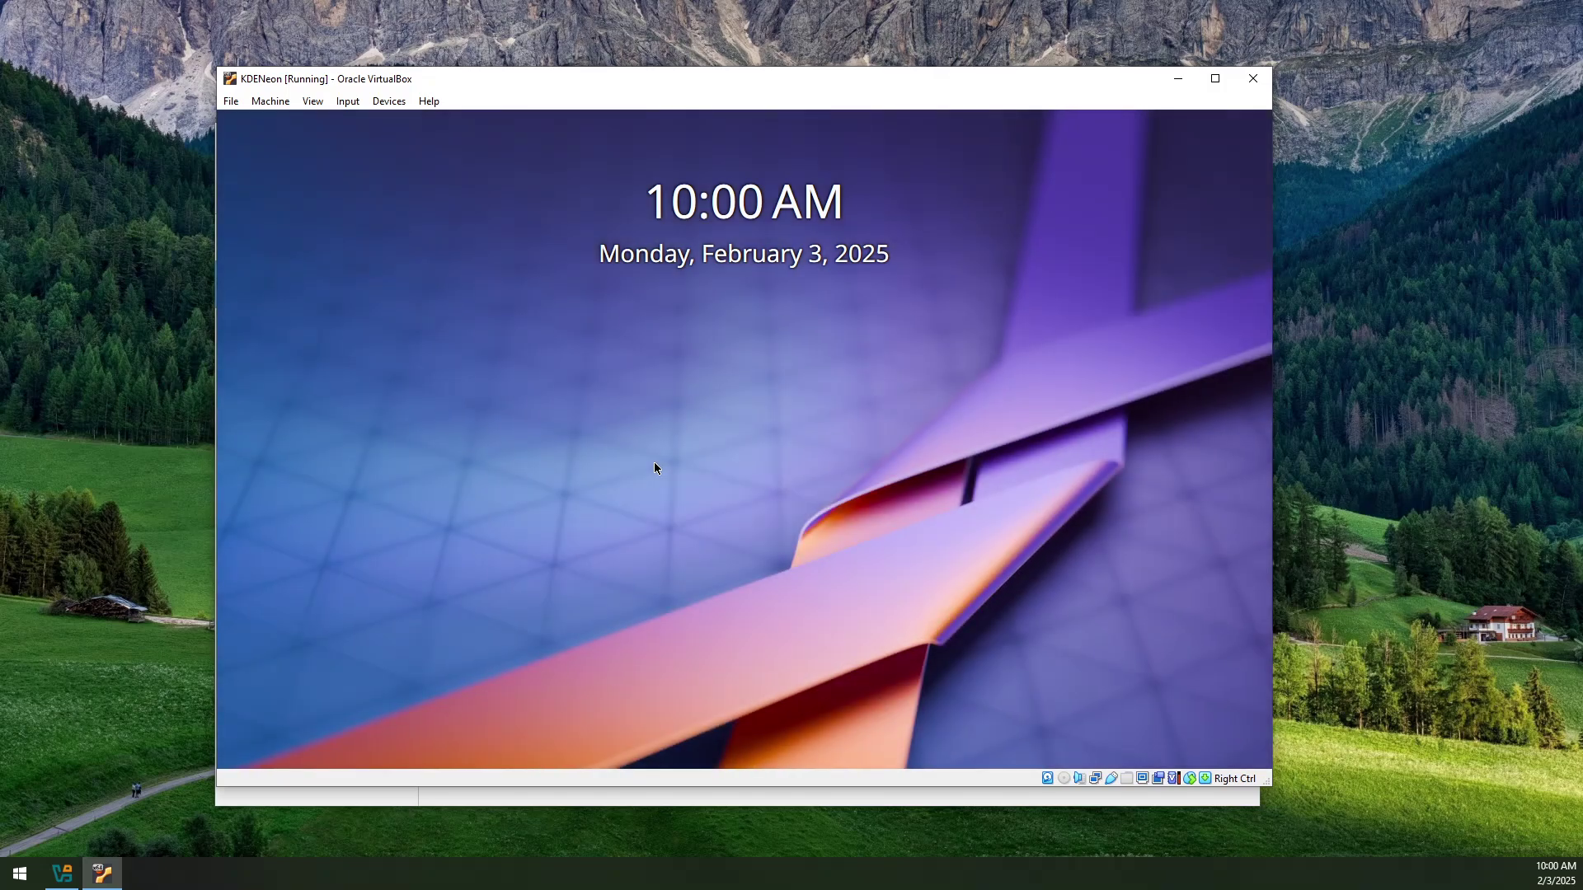
pyautogui.moveTo(514, 393)
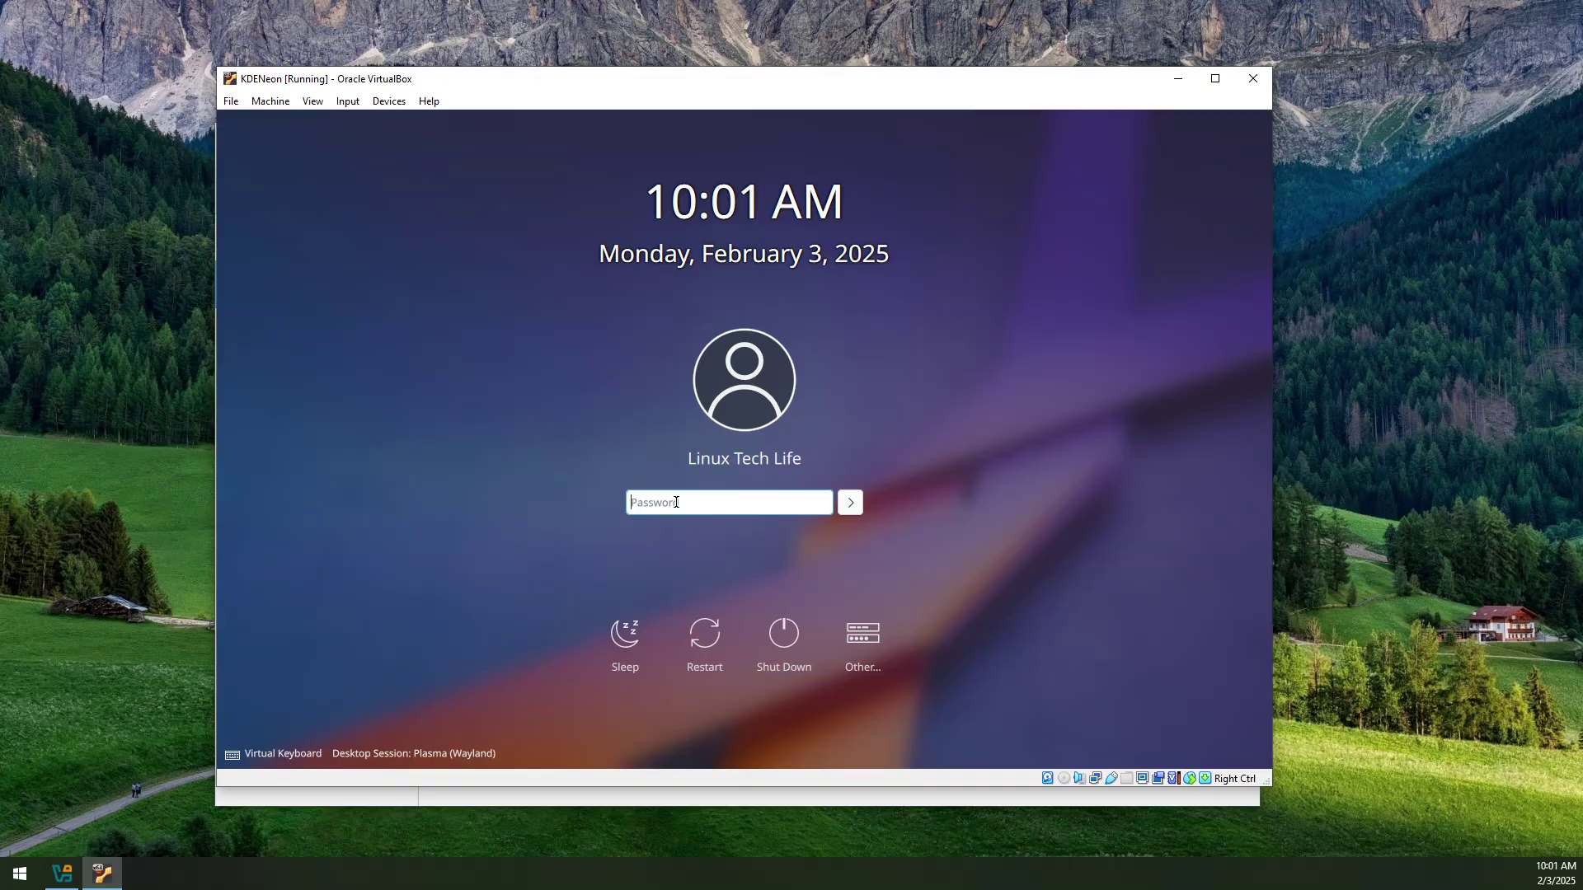
pyautogui.write('**********')
pyautogui.press('Return')
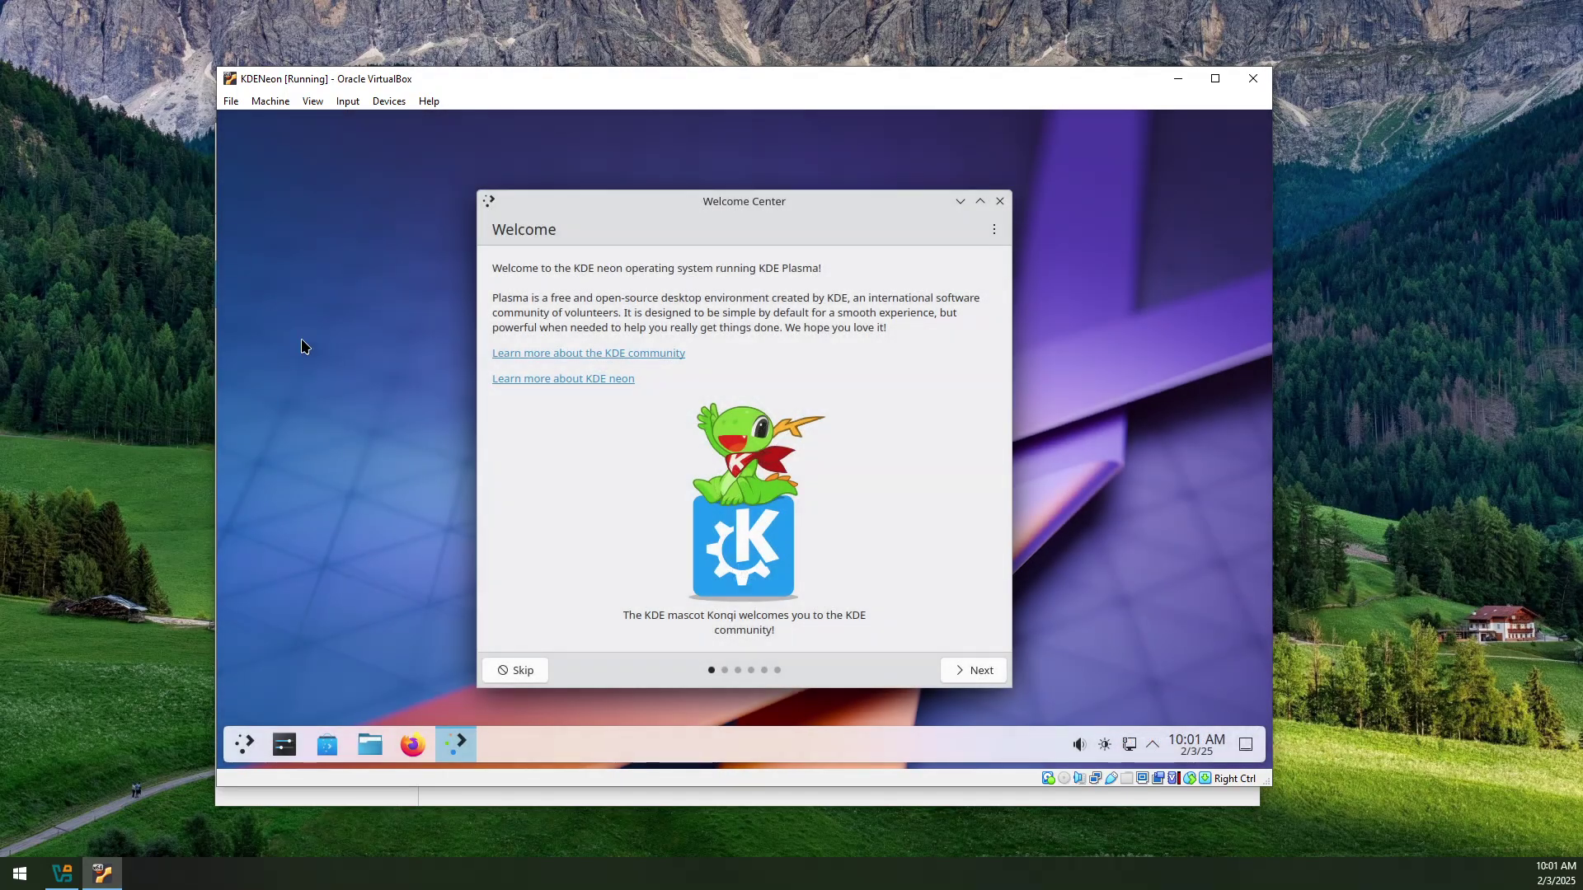
pyautogui.click(521, 668)
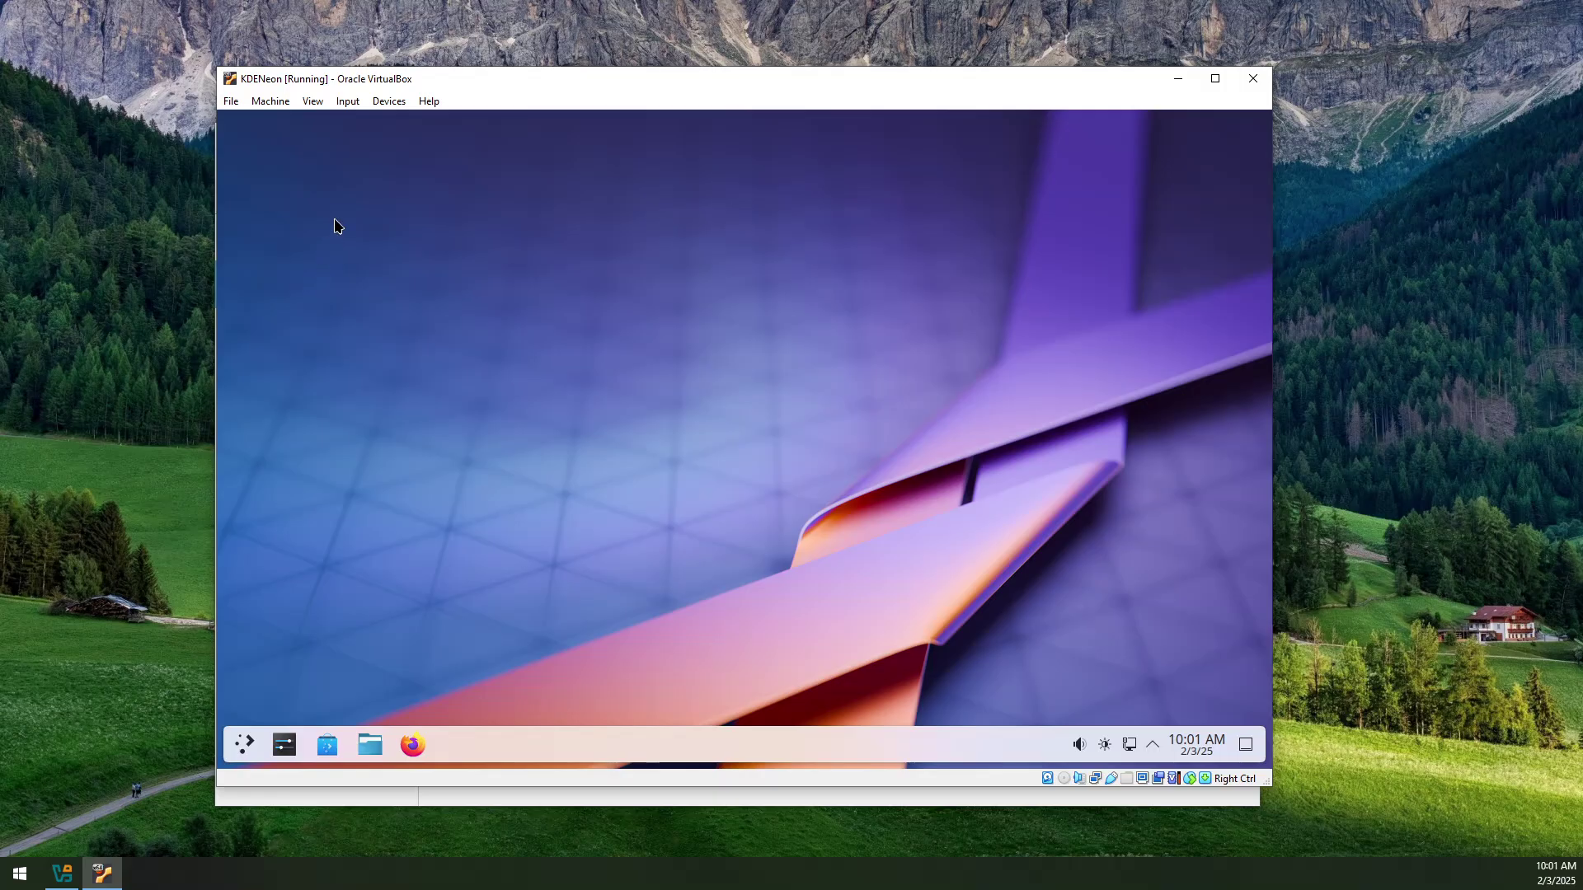
# - Try the virtual machine in full-screen mode and return it to the windowed view
pyautogui.click(311, 101)
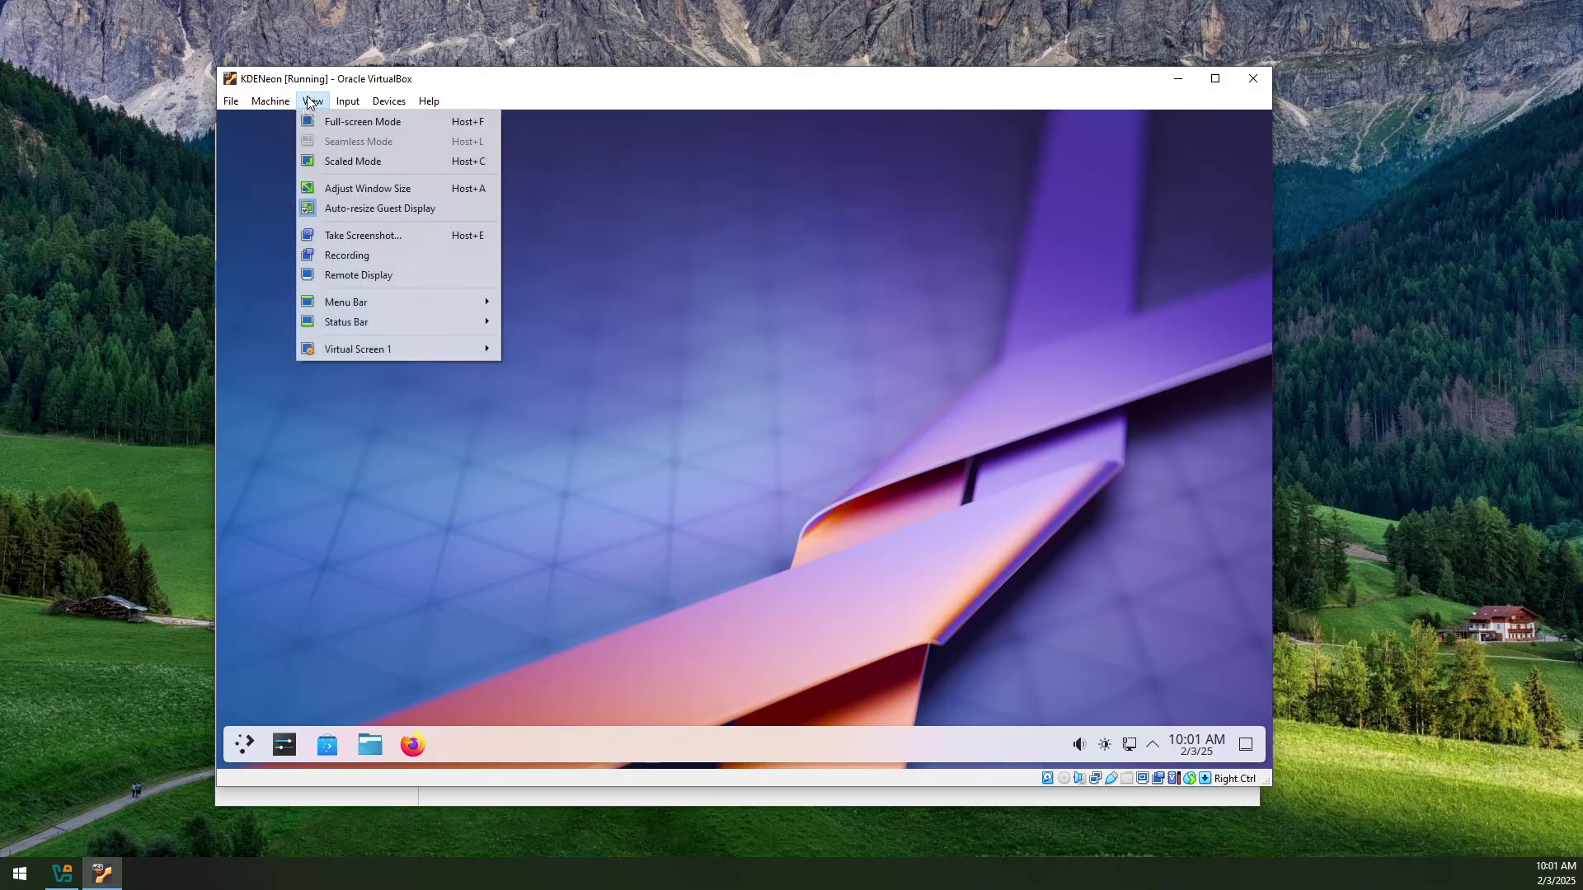
pyautogui.moveTo(347, 102)
pyautogui.click(315, 119)
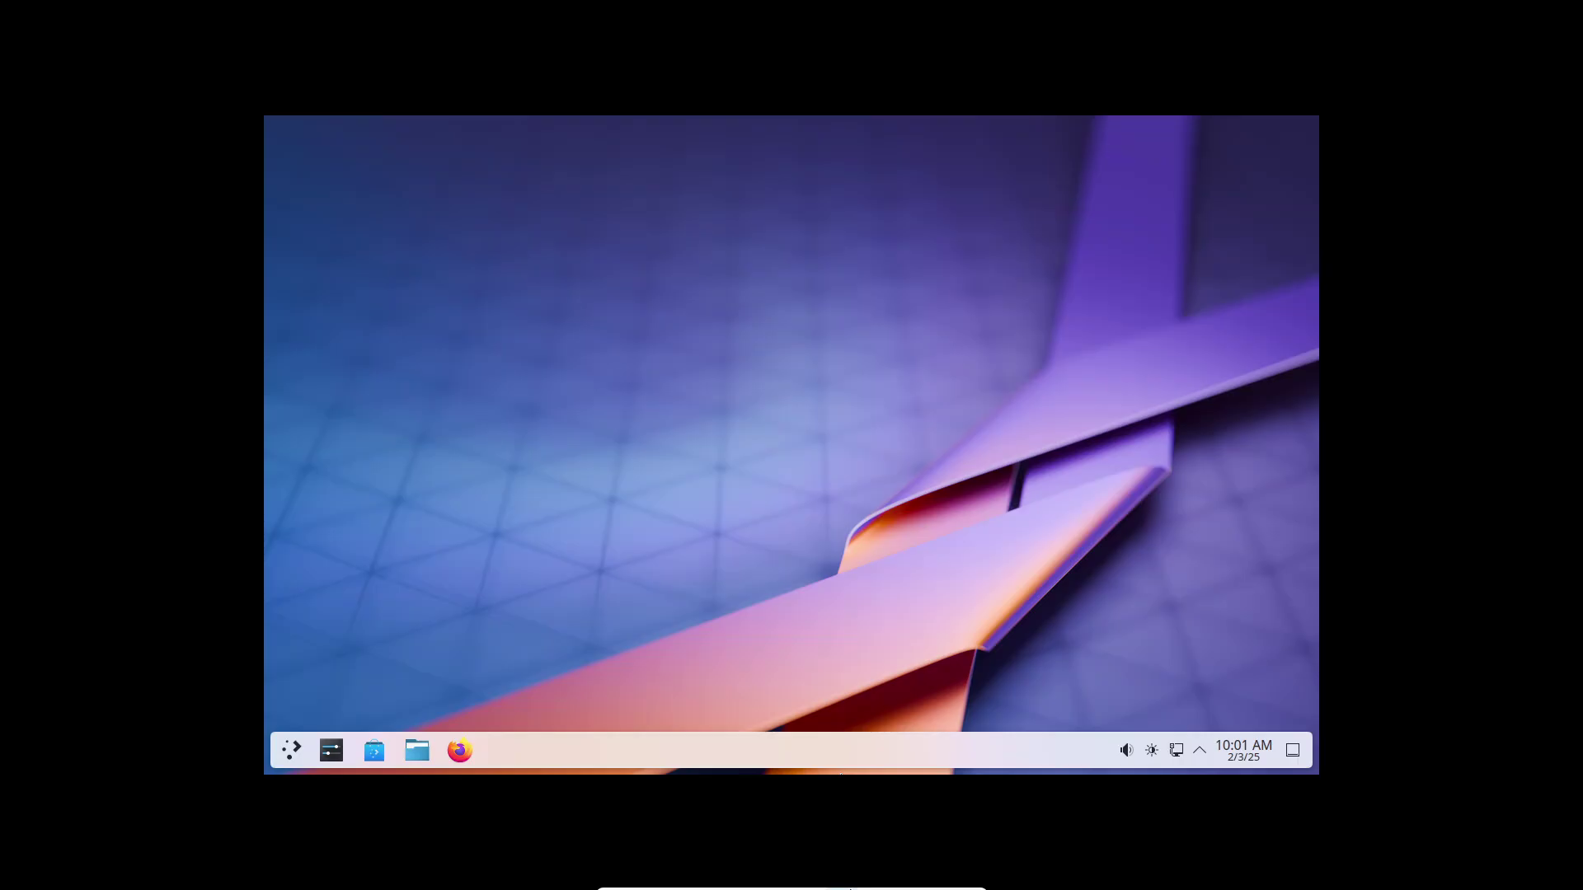
pyautogui.moveTo(849, 888)
pyautogui.moveTo(561, 882)
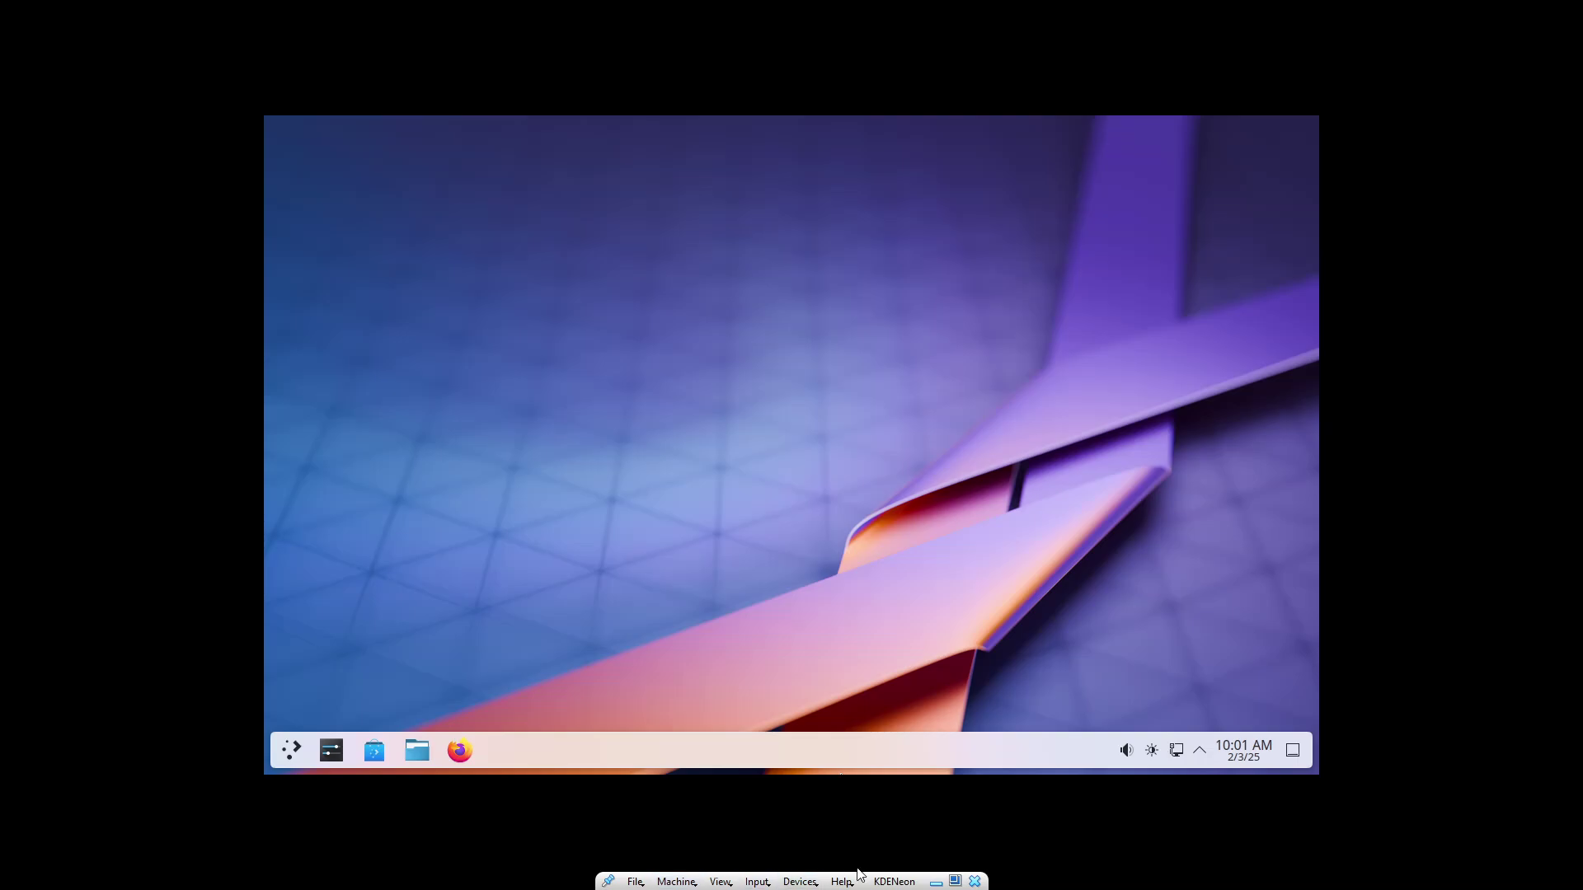
pyautogui.click(956, 882)
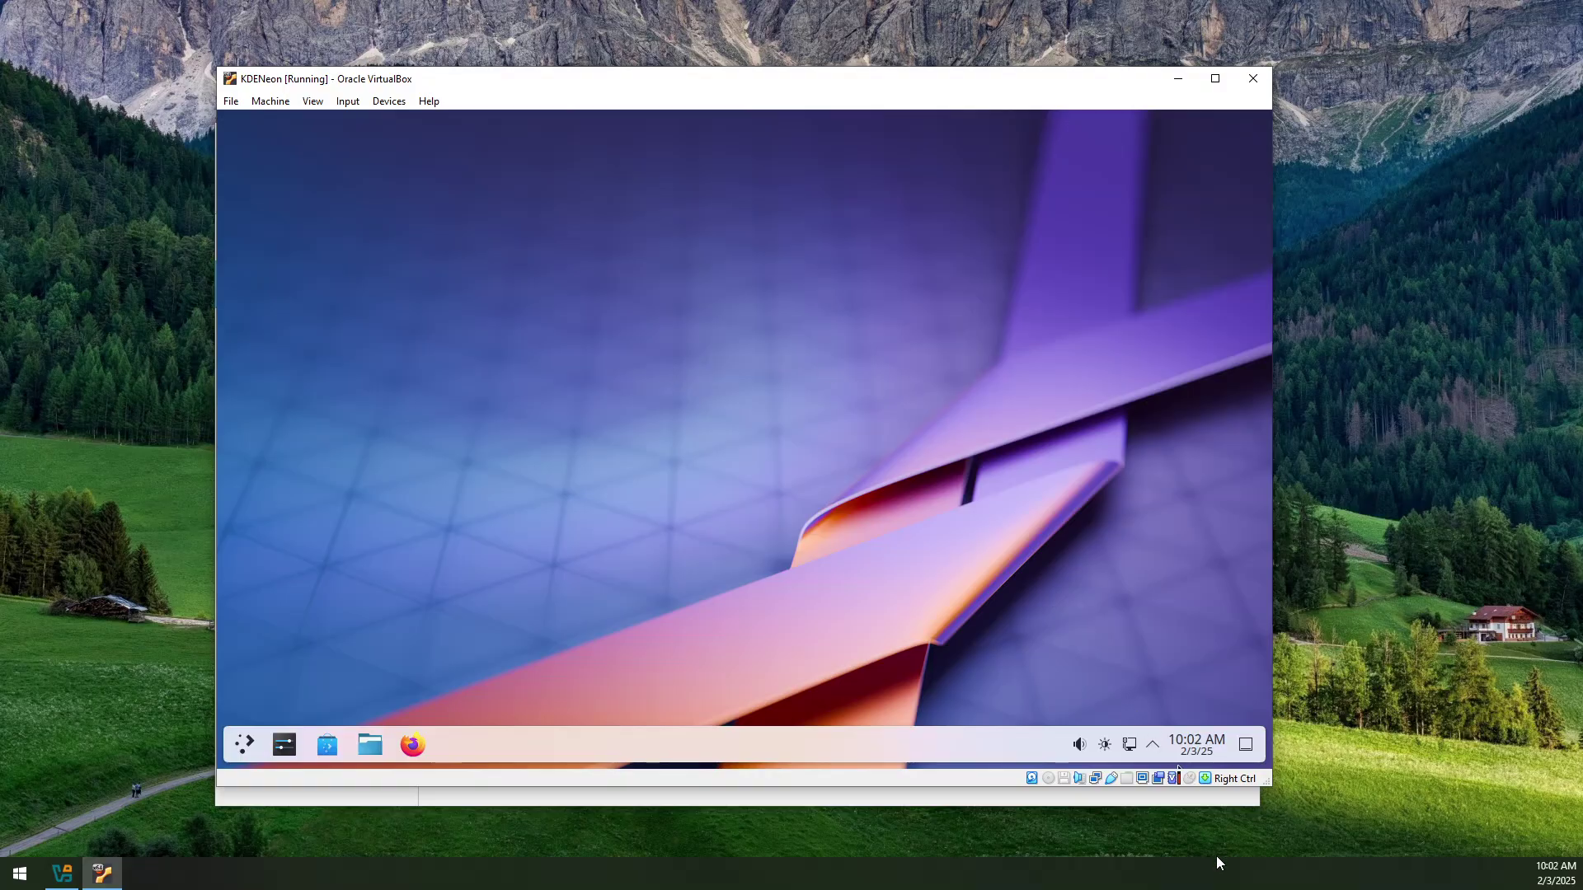
# - Try shrinking the virtual machine window and fit it back to the guest display with Adjust Window Size
pyautogui.moveTo(1267, 787); pyautogui.dragTo(1231, 745)
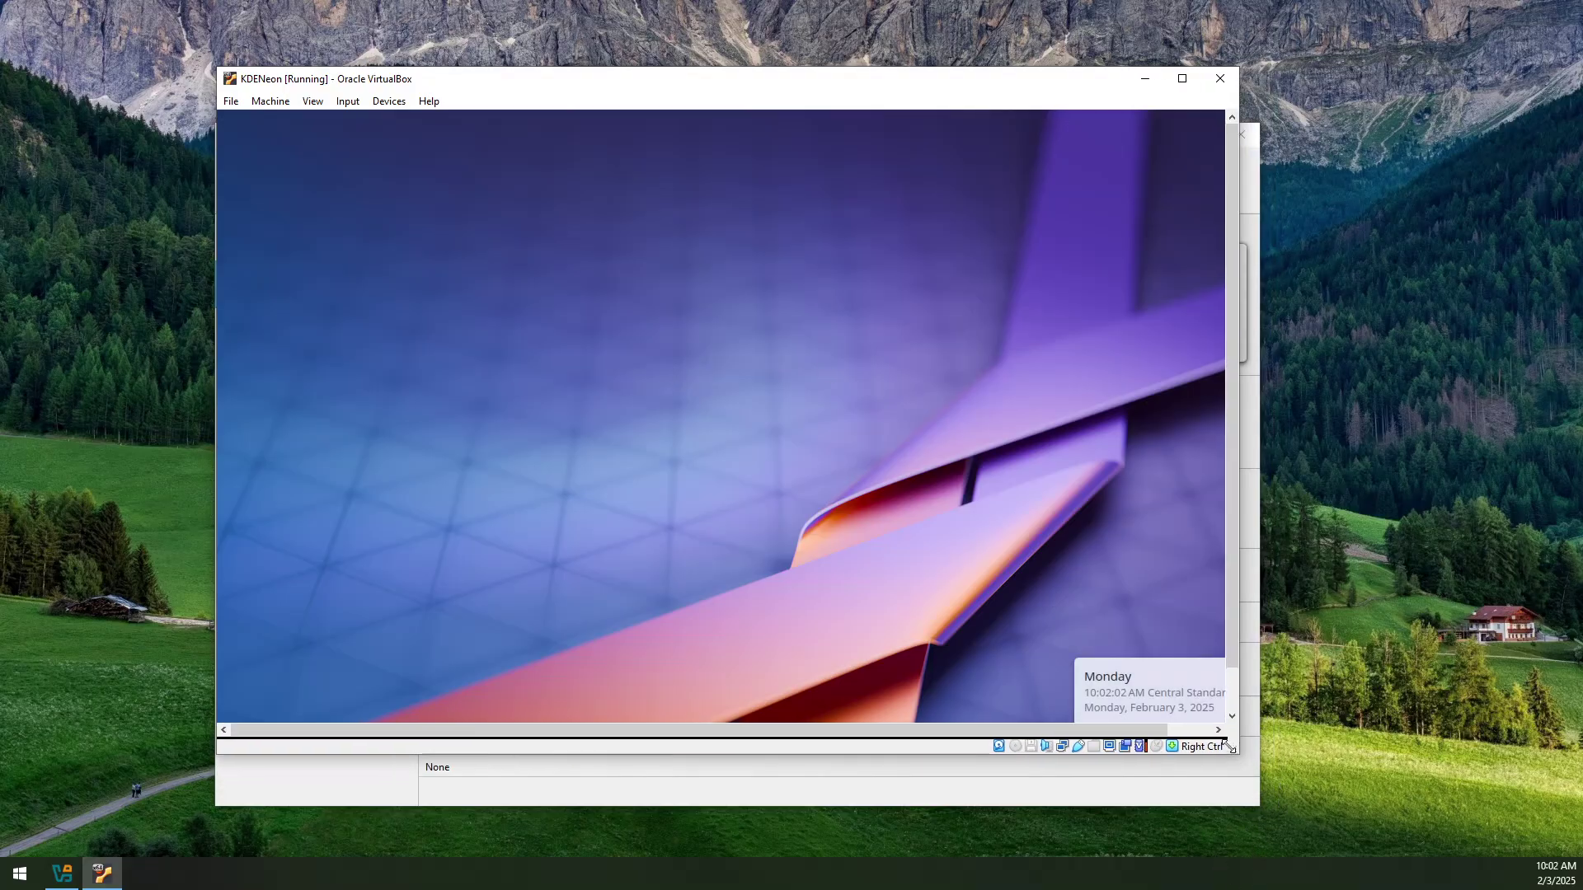
pyautogui.click(318, 102)
pyautogui.press('Down')
pyautogui.press('Down')
pyautogui.press('Down')
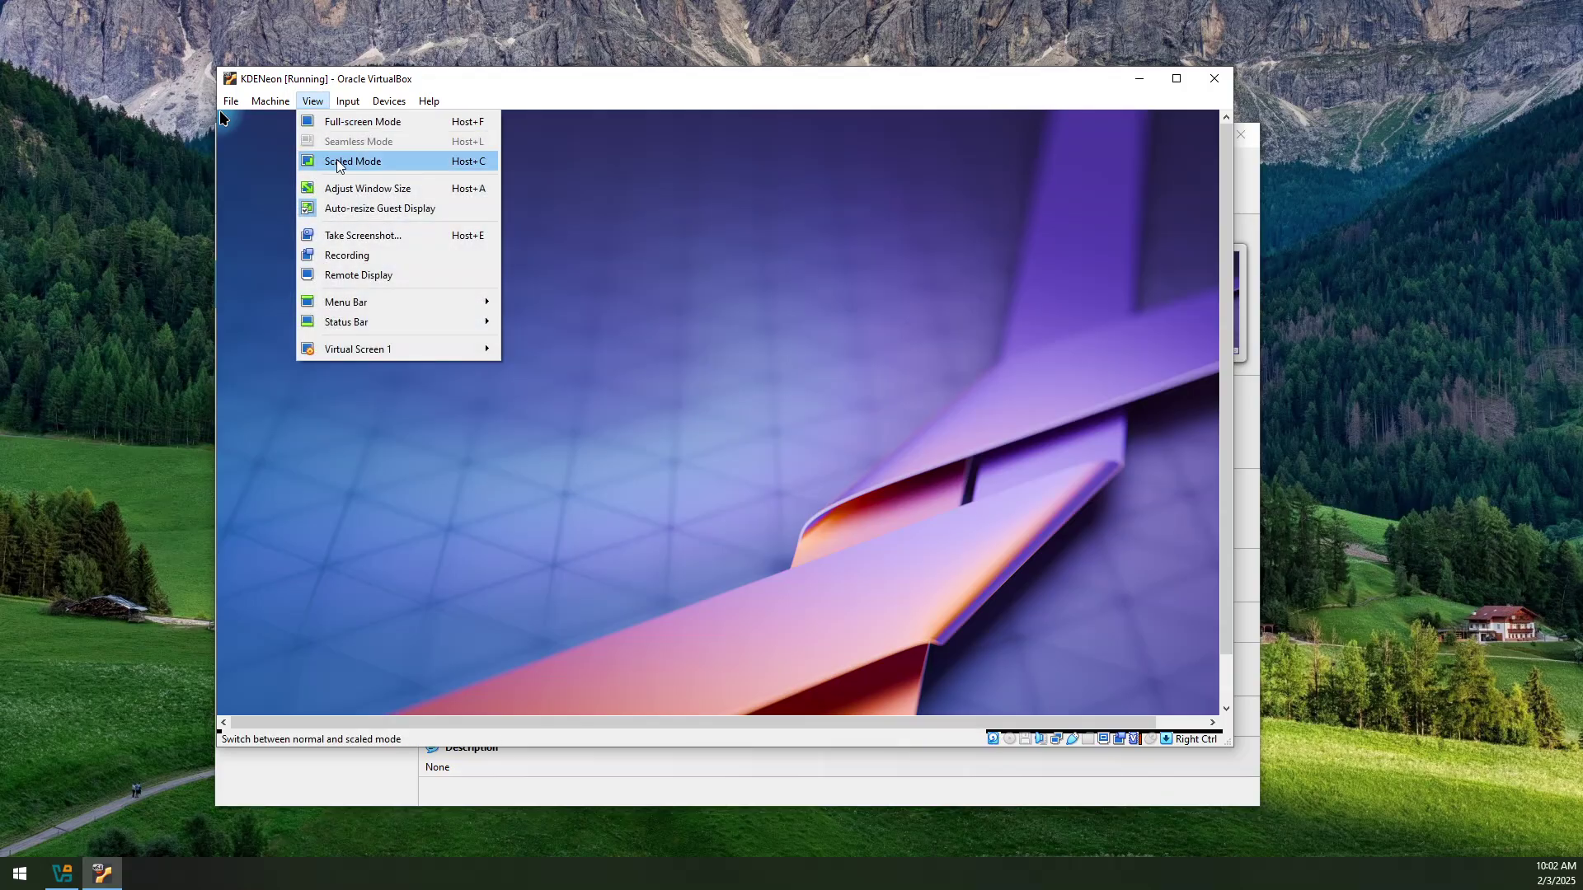
pyautogui.press('Return')
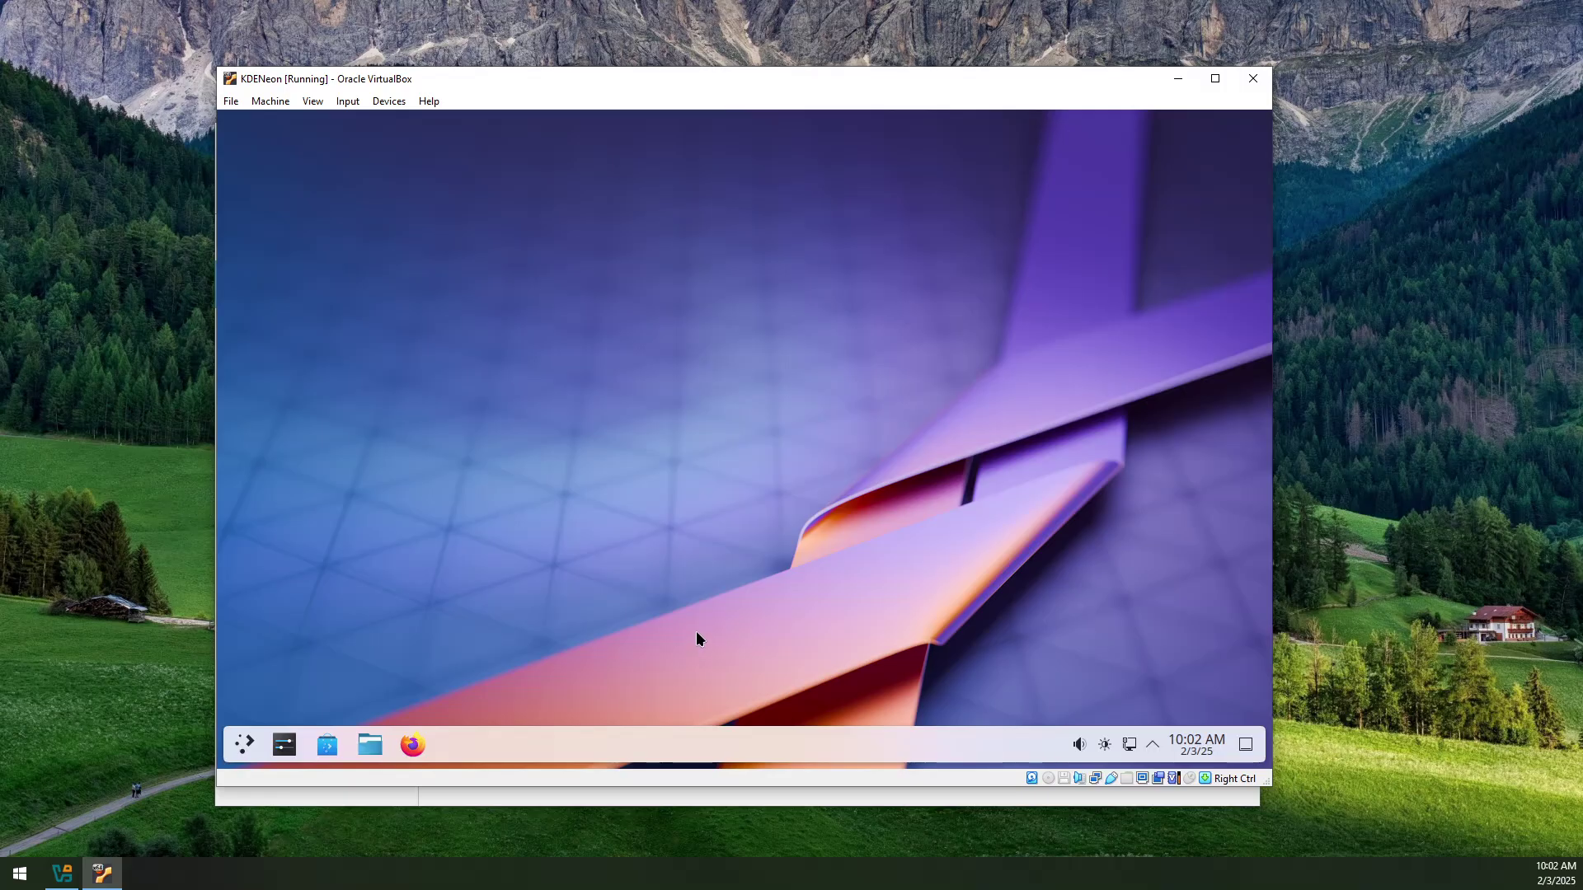
# - Set the guest display resolution to 1920x1080 (16:9) in System Settings, apply it and keep the new configuration
pyautogui.click(286, 751)
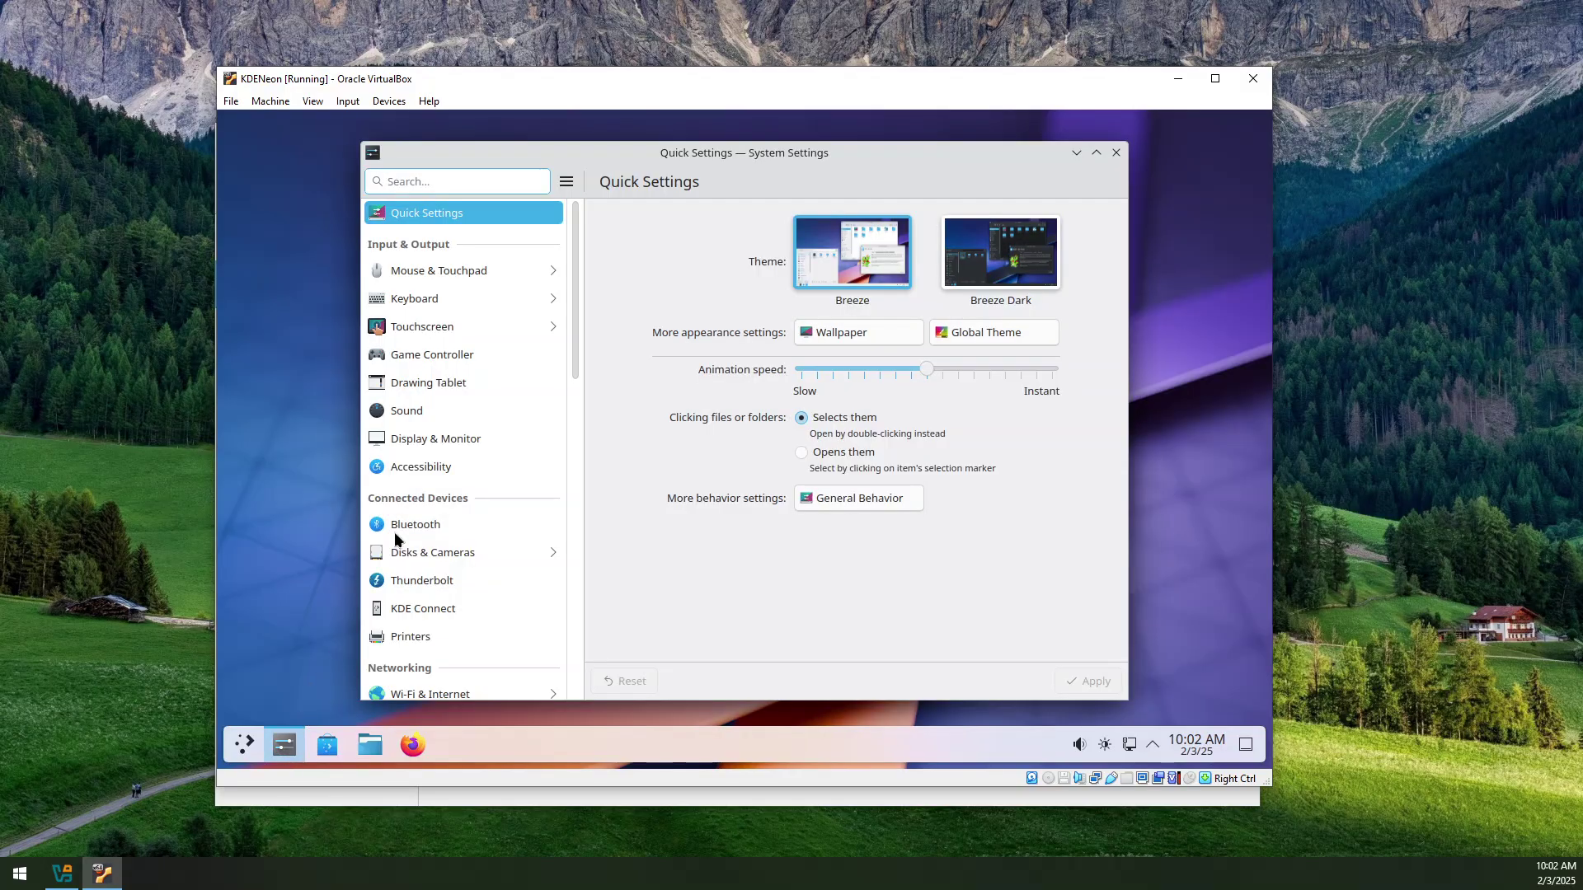
pyautogui.click(462, 435)
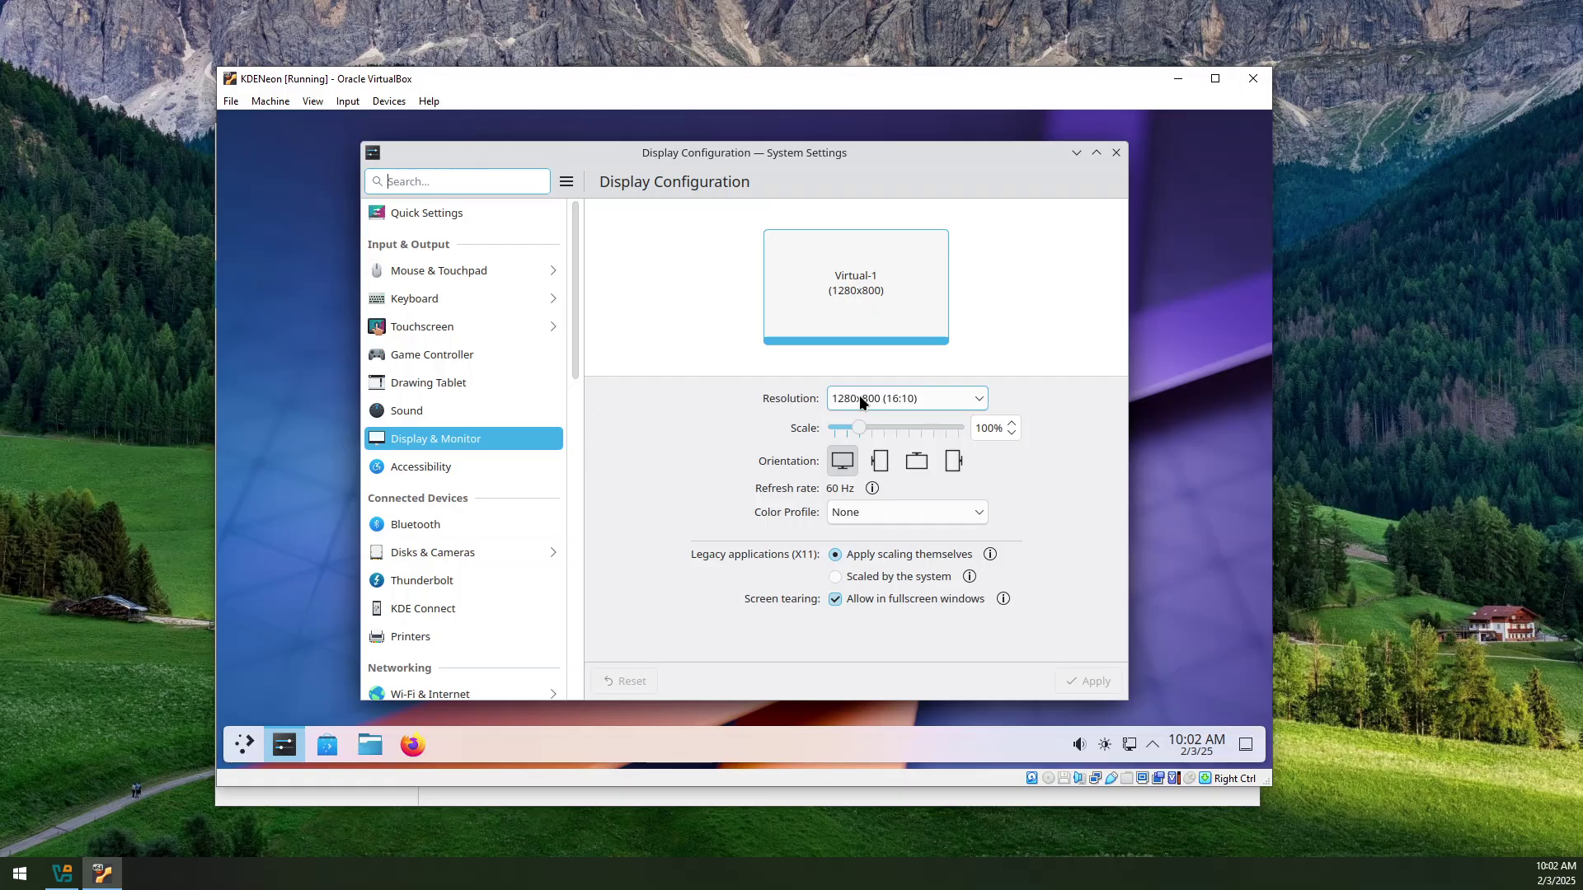
pyautogui.click(915, 404)
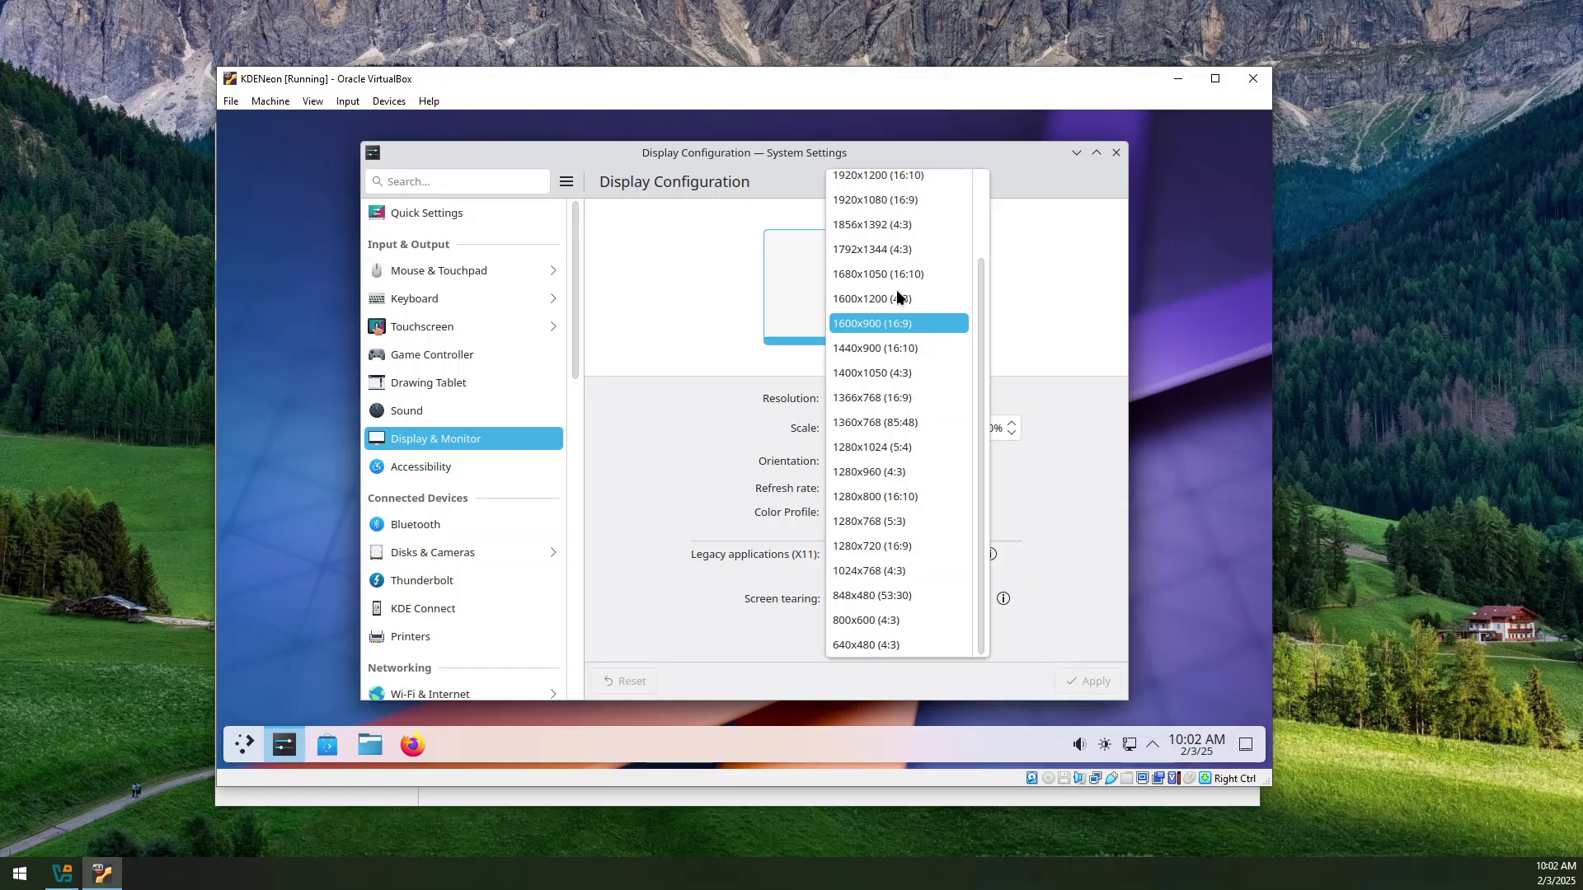
pyautogui.click(864, 202)
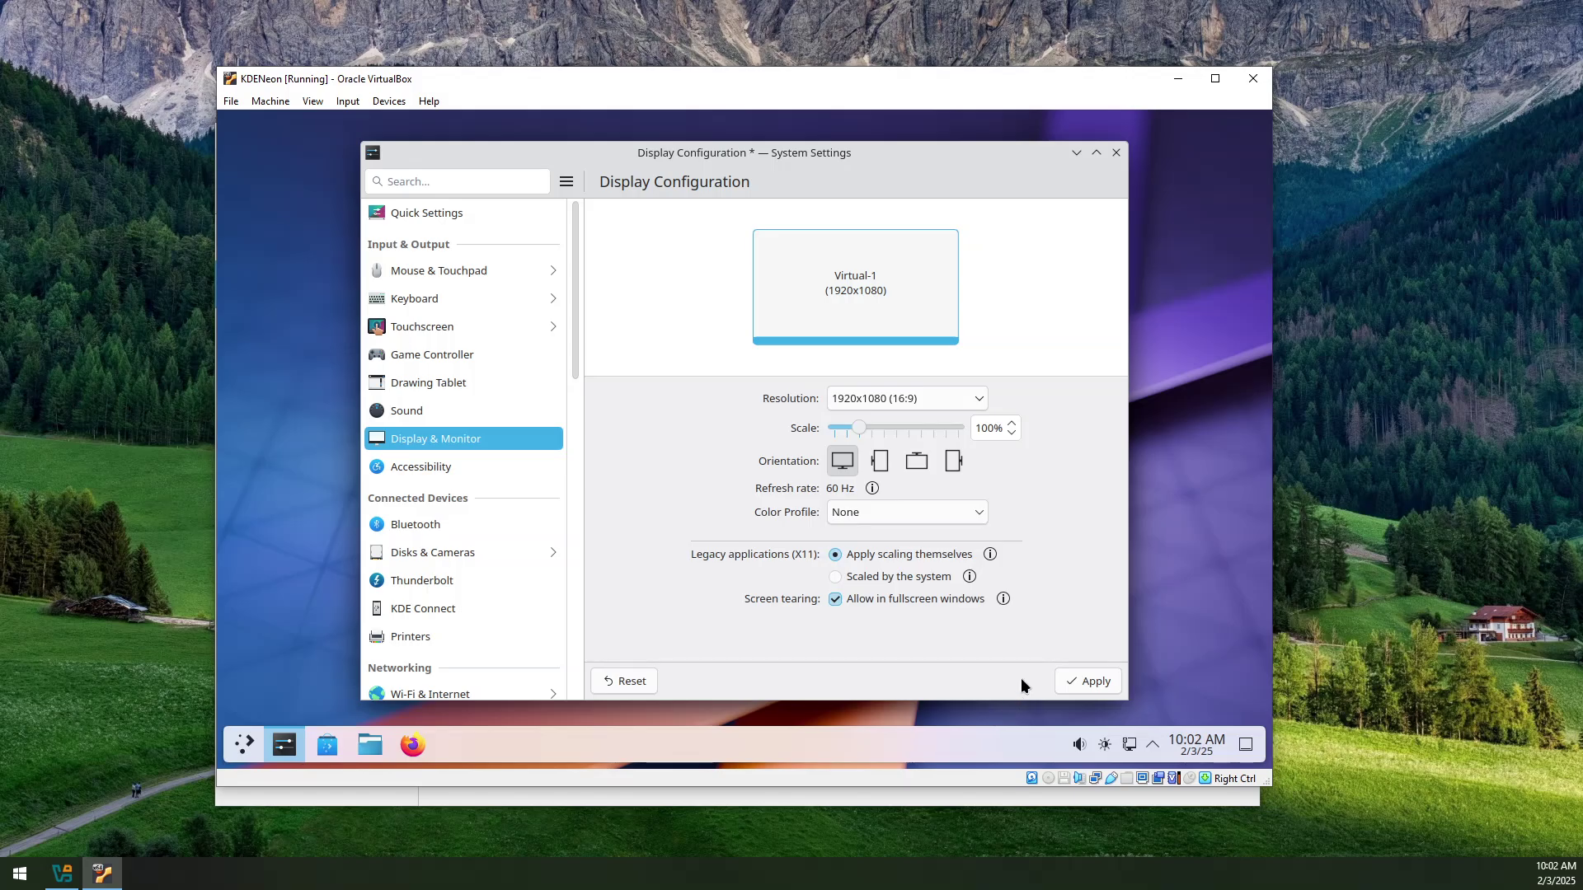
pyautogui.click(1074, 687)
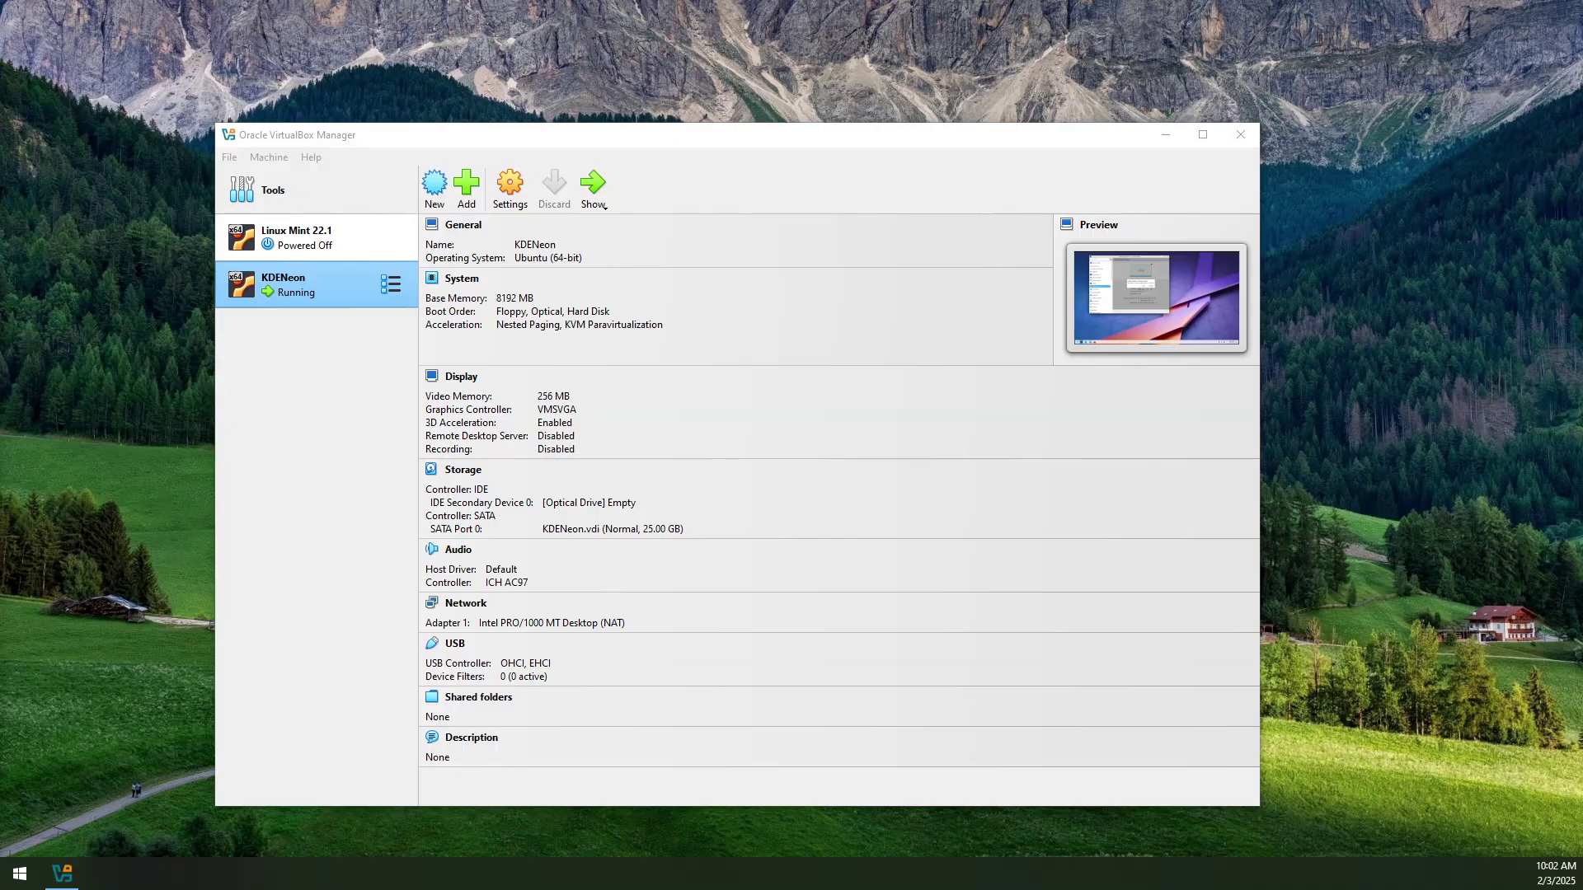
pyautogui.click(594, 188)
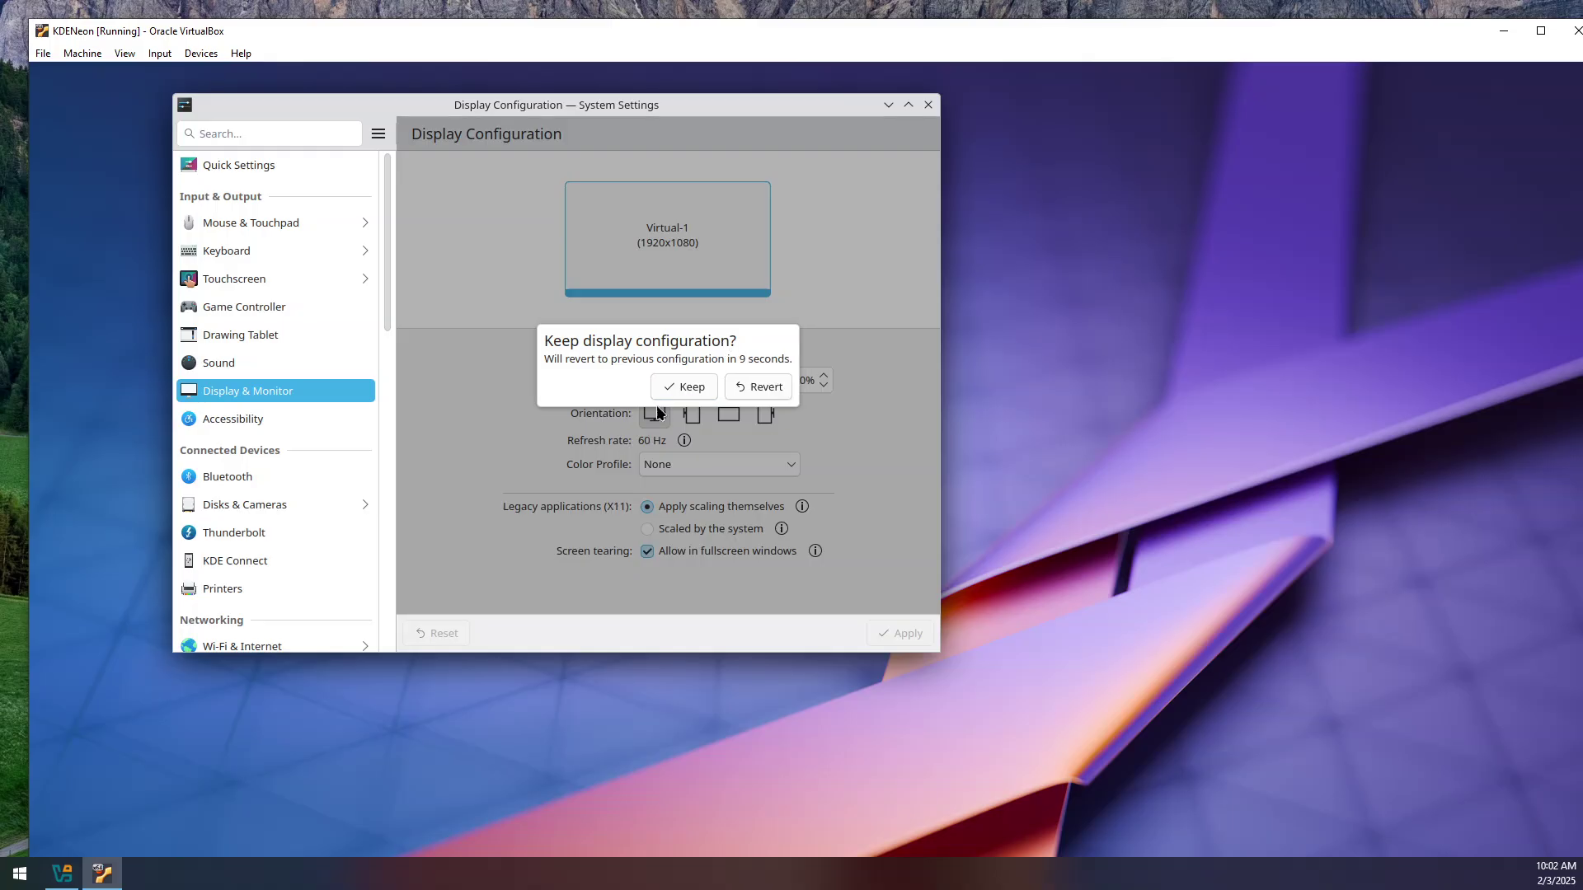
pyautogui.click(689, 391)
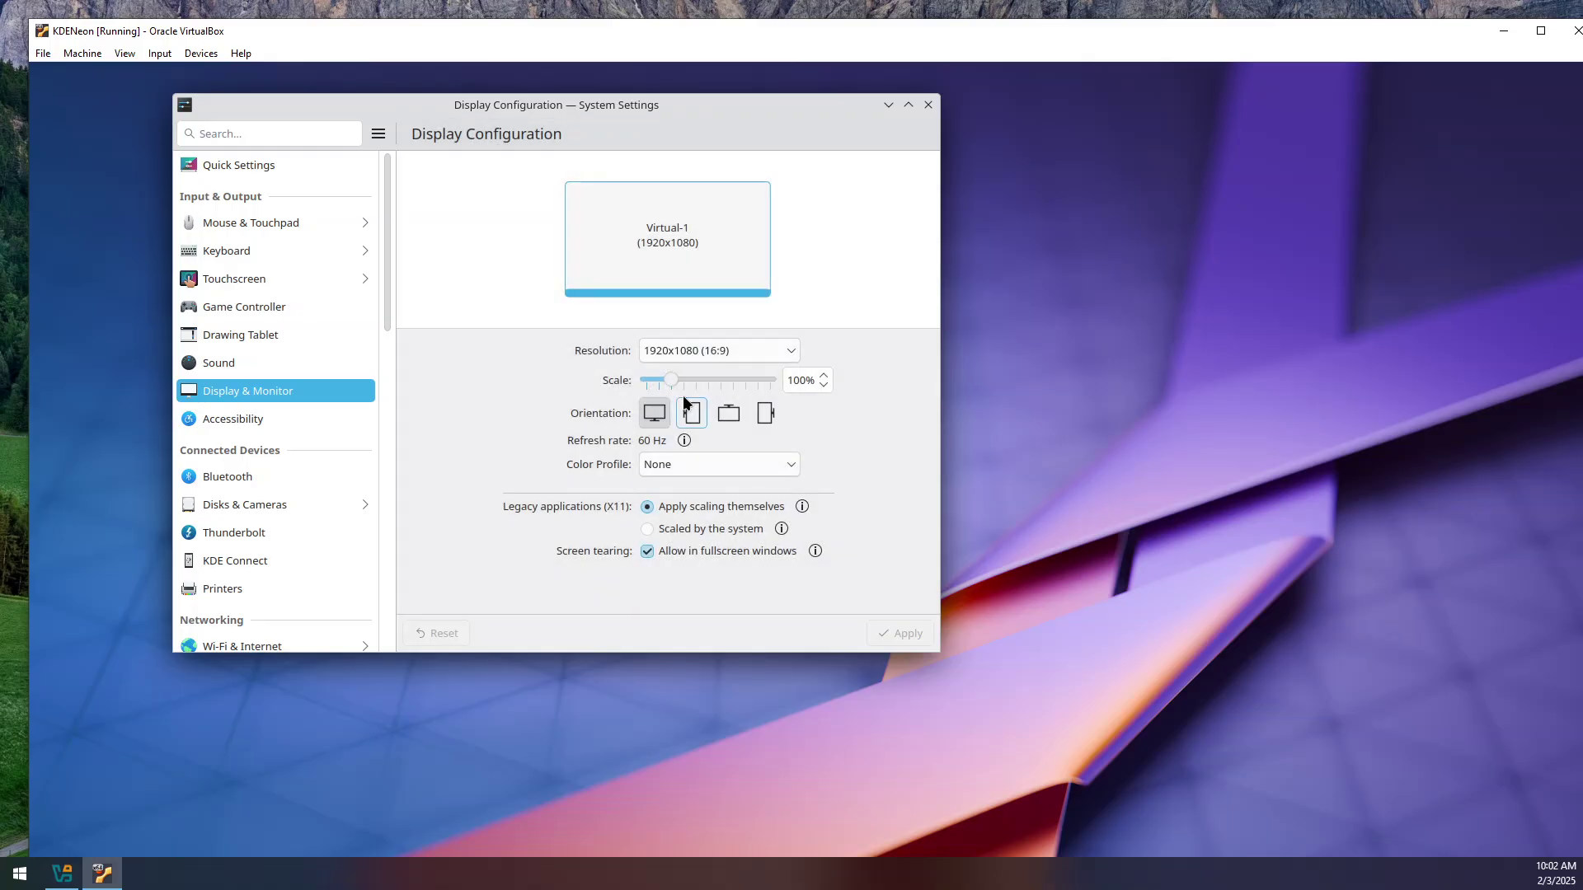
# - Switch the KDENeon virtual machine to full-screen mode
pyautogui.click(125, 52)
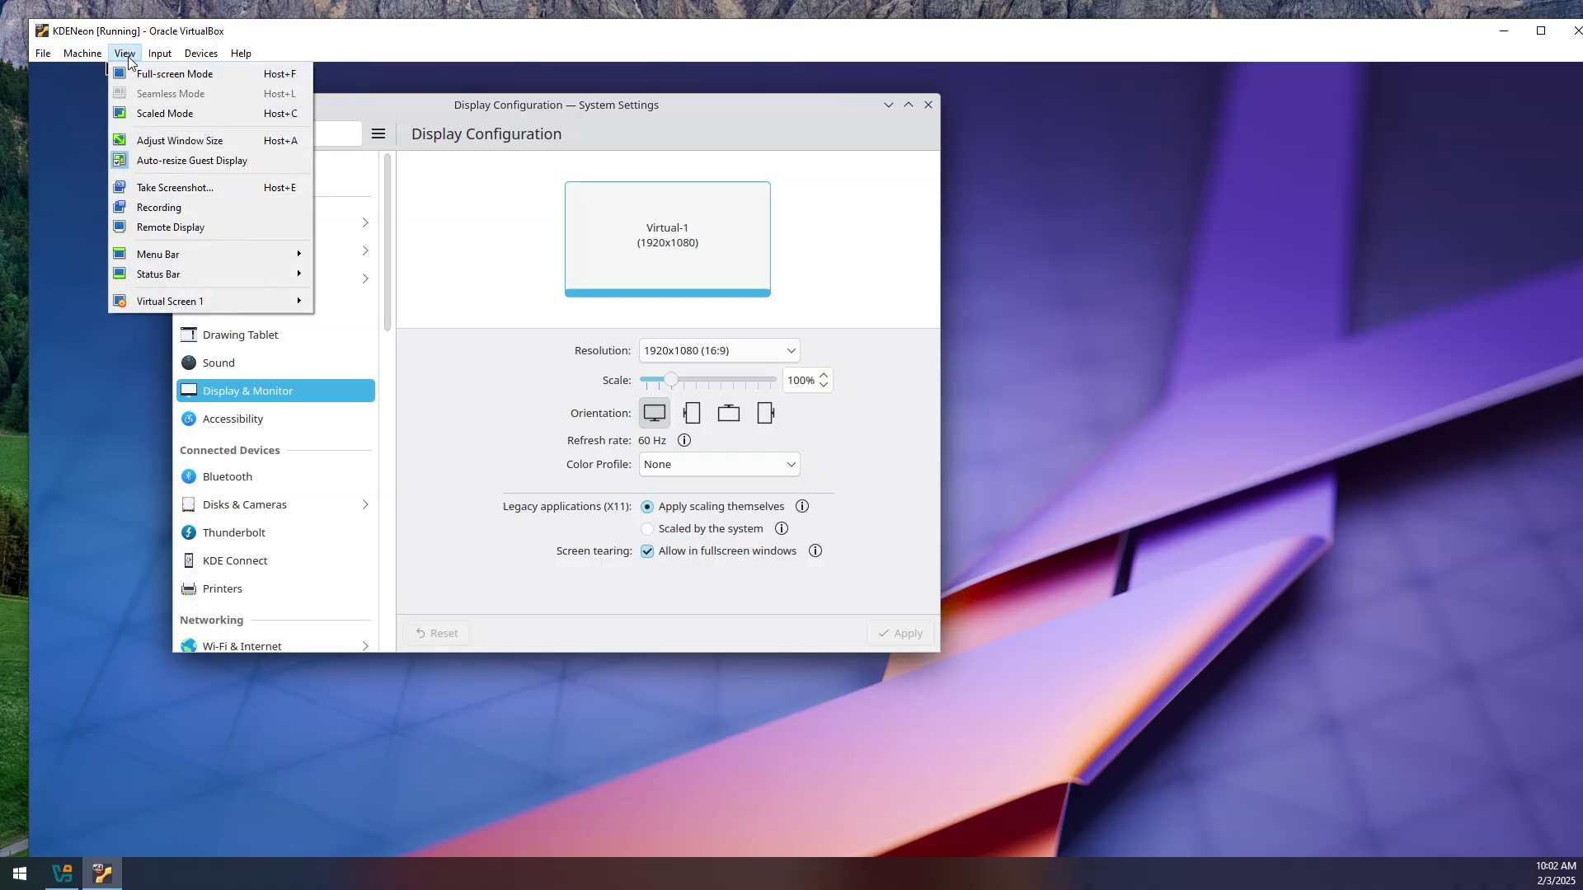
pyautogui.click(142, 76)
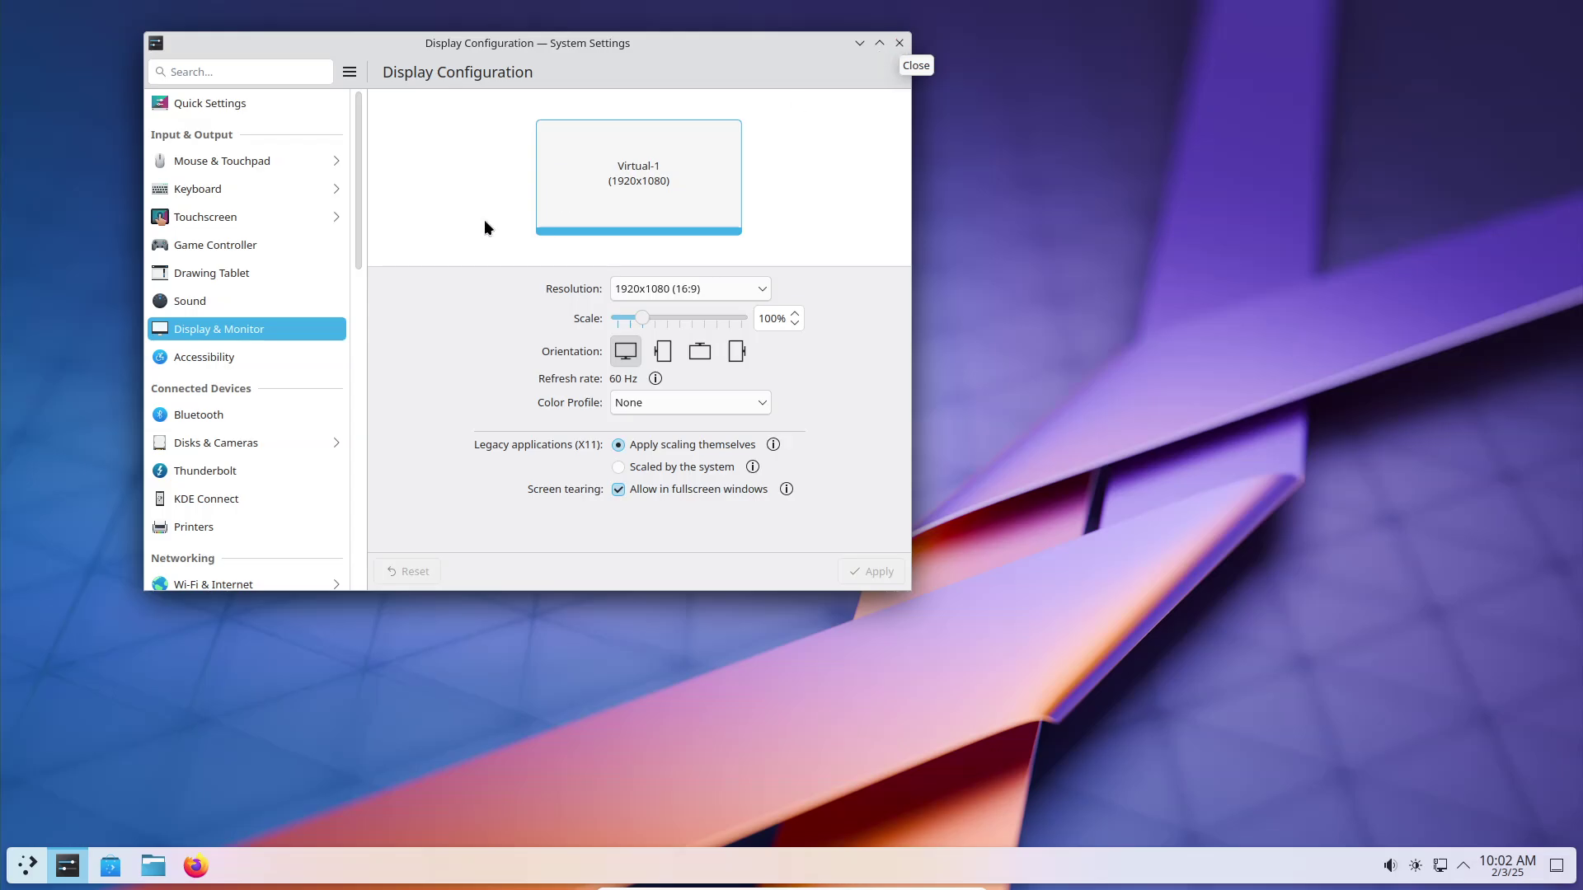
pyautogui.click(19, 877)
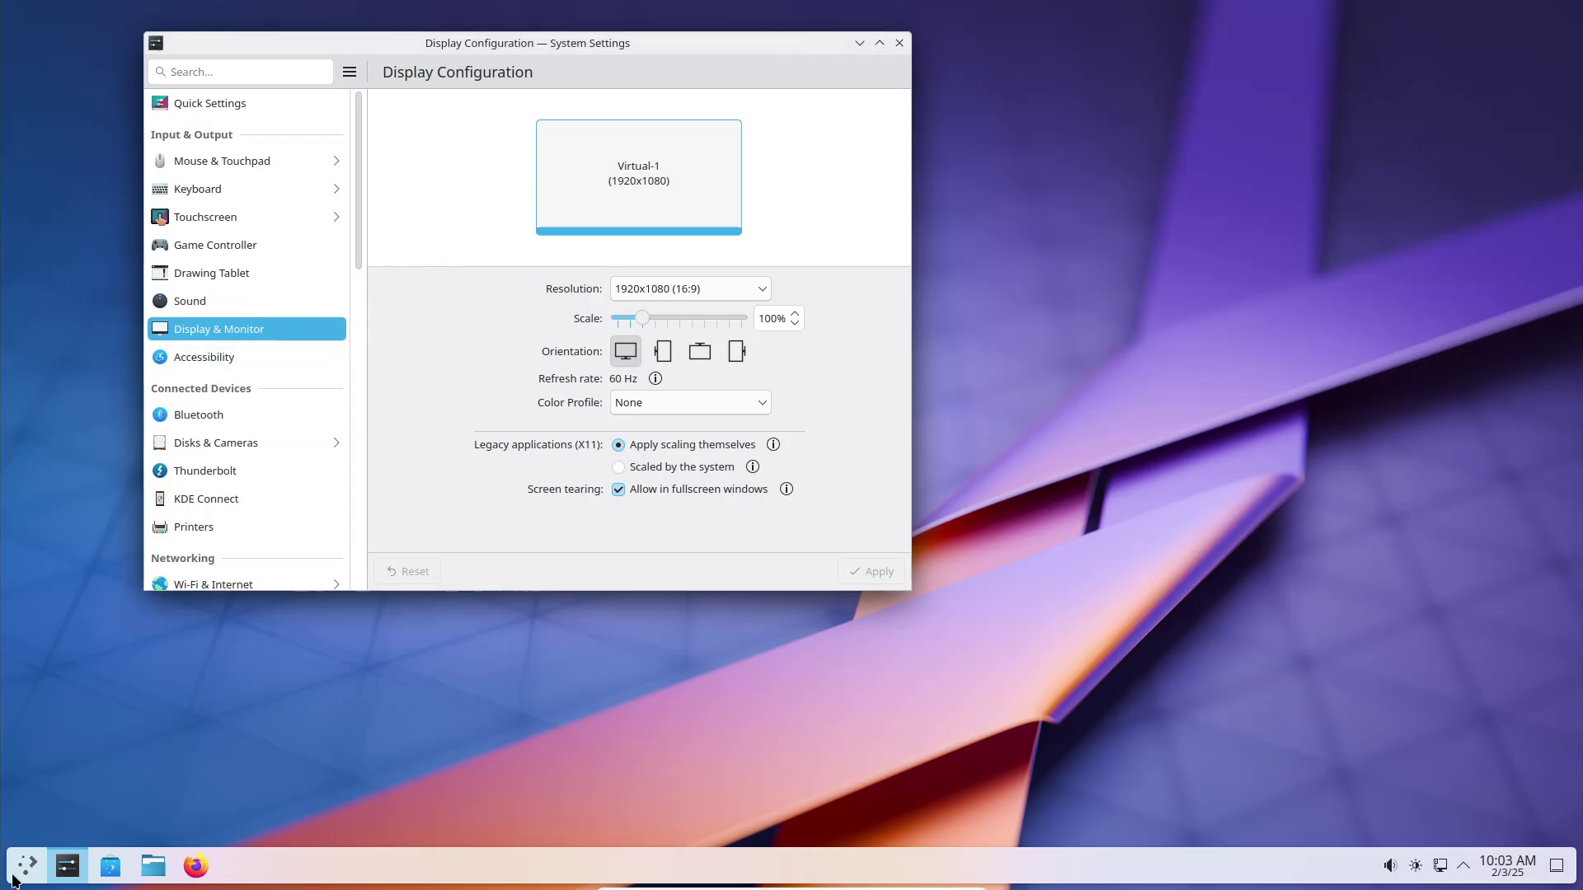
pyautogui.click(19, 877)
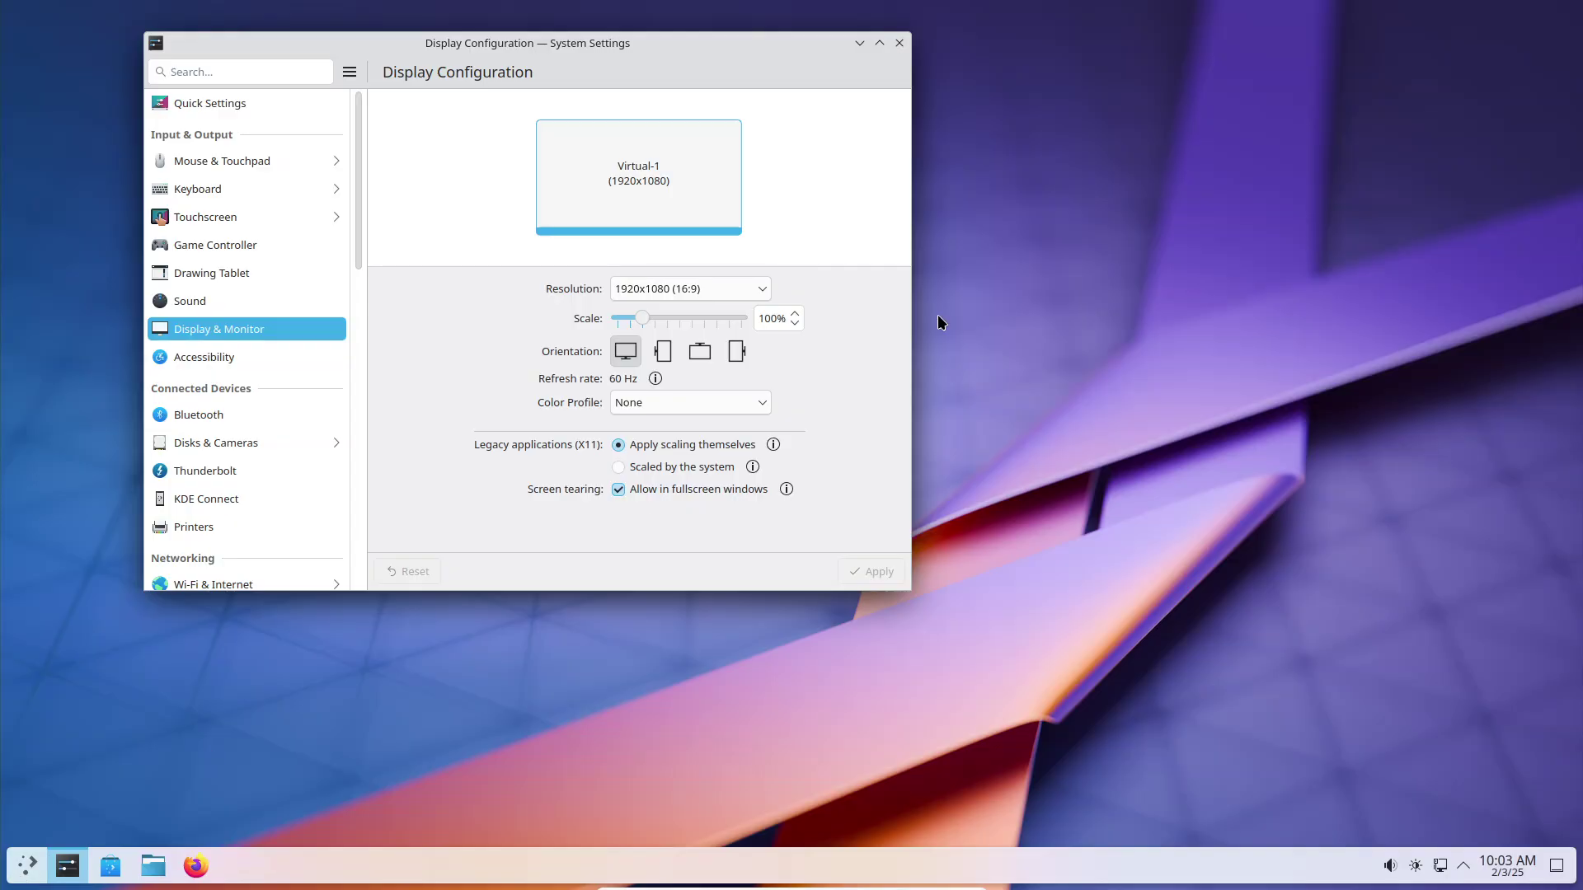
# - Close System Settings and unpin Discover from the task manager
pyautogui.click(900, 41)
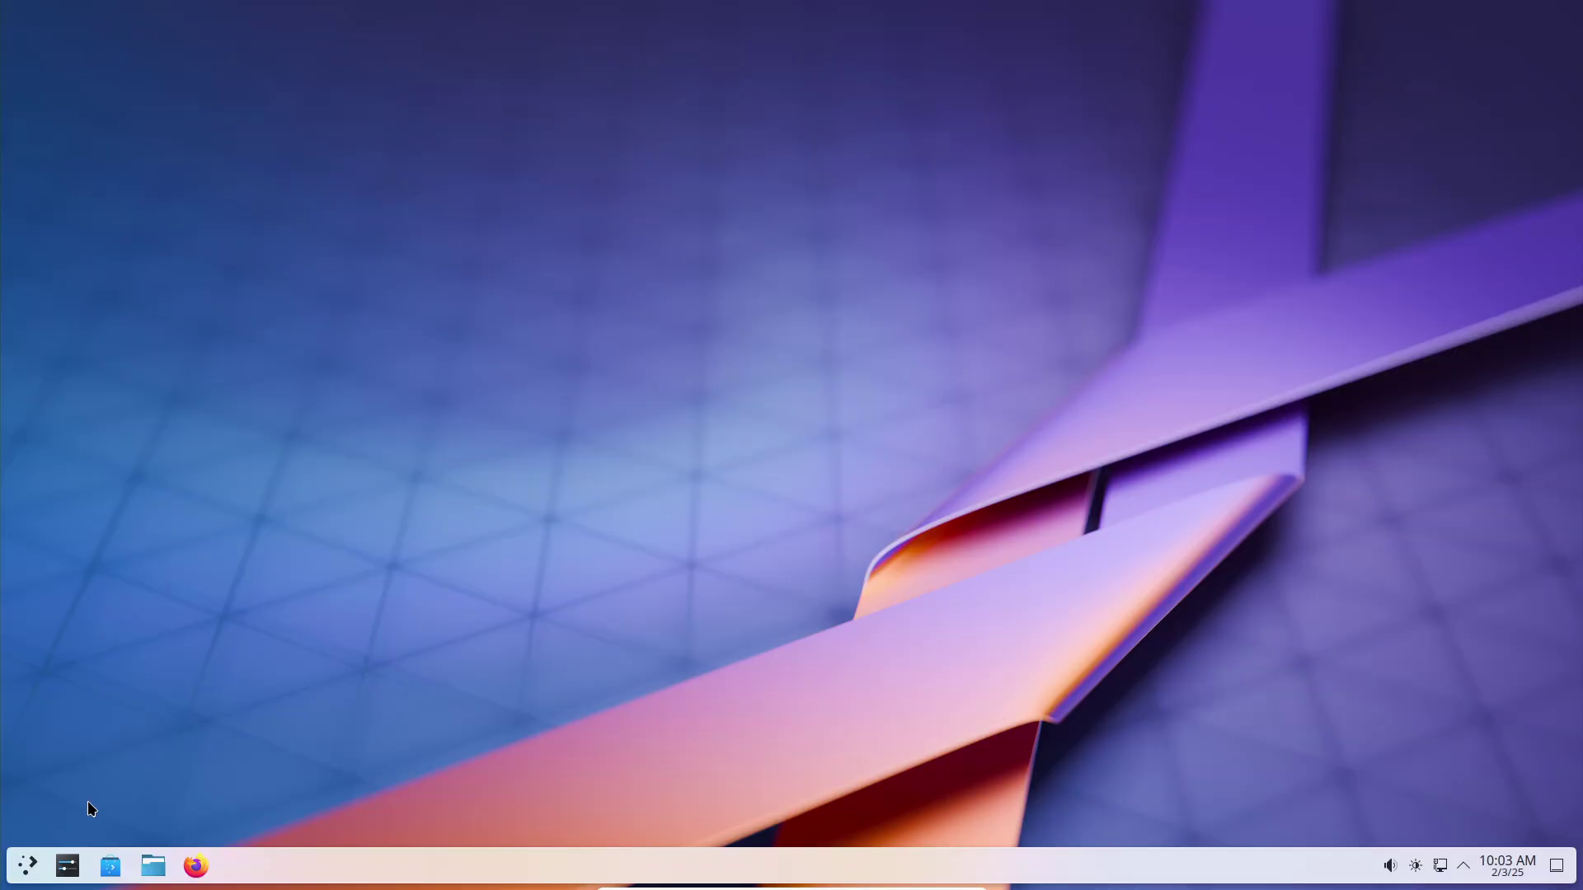
pyautogui.rightClick(110, 870)
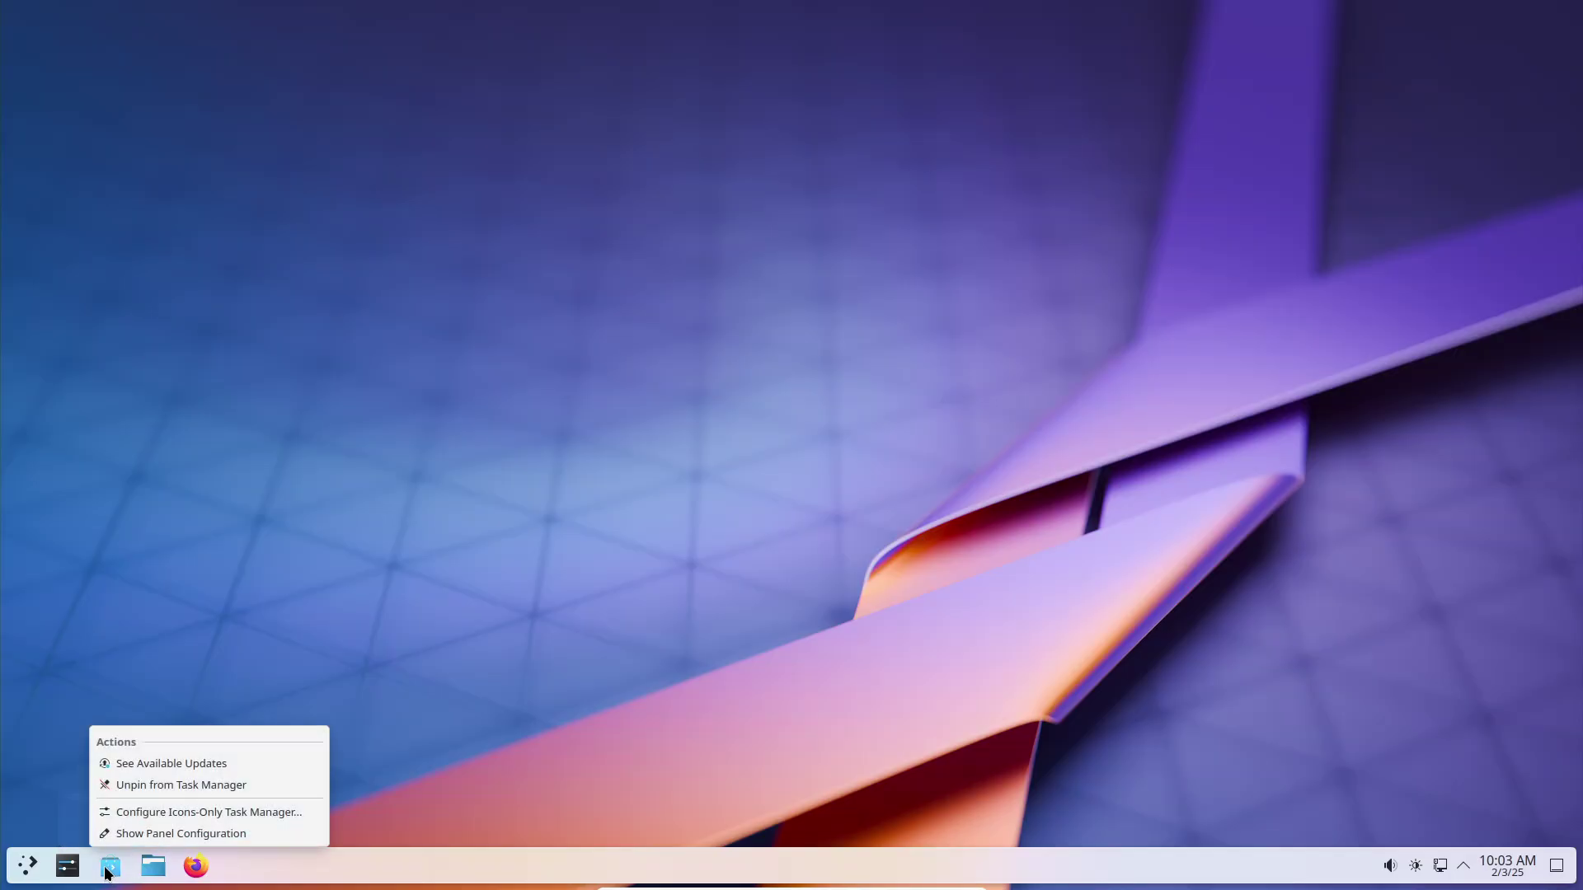
pyautogui.click(149, 784)
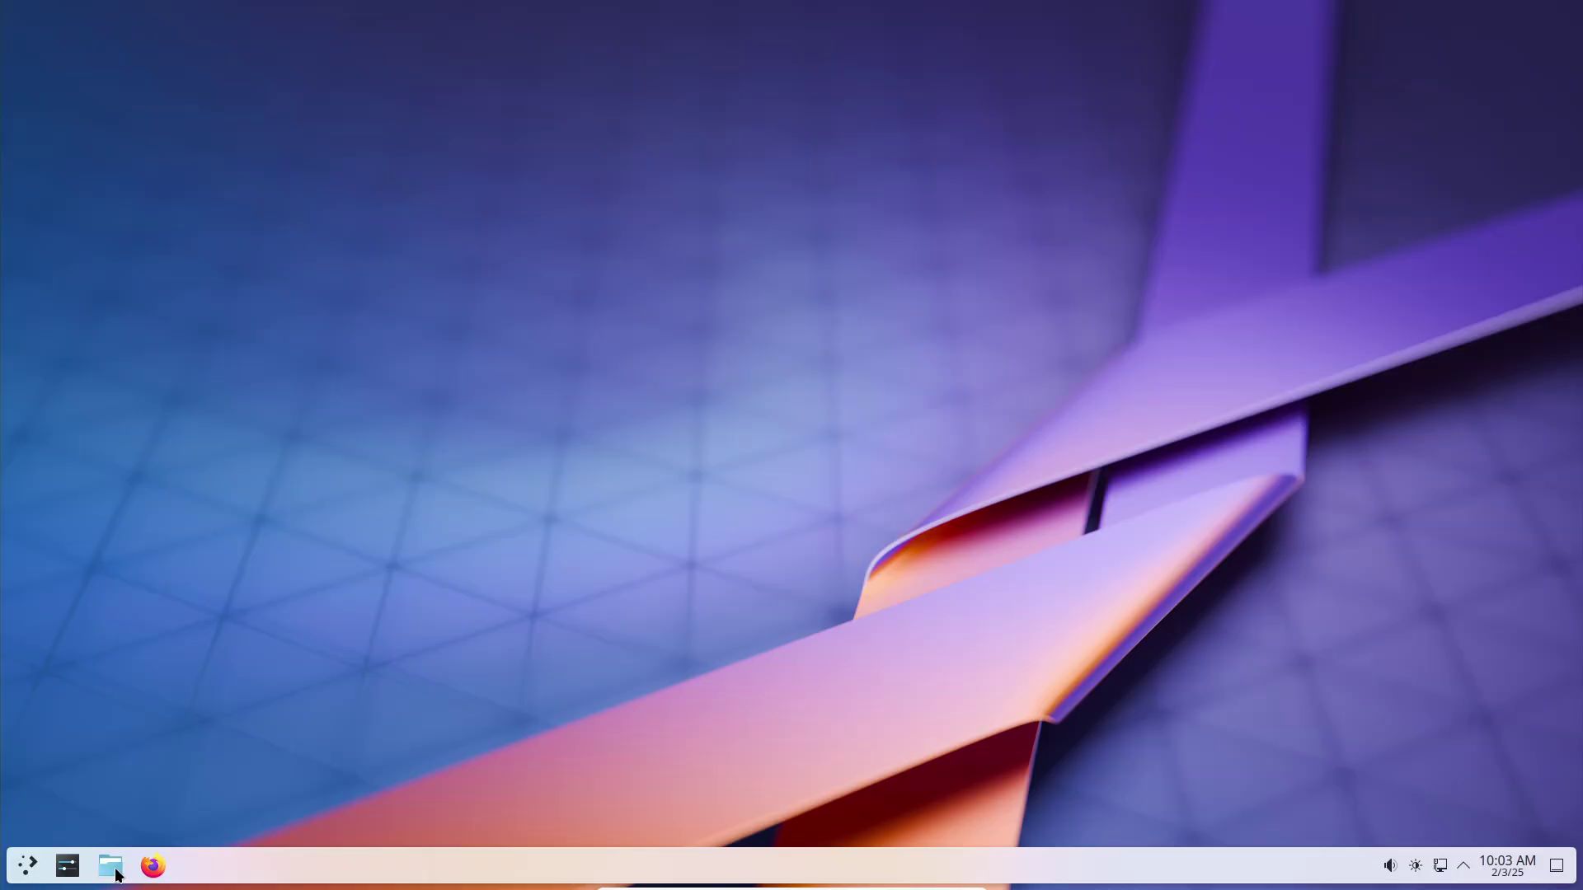
# - Try the Application Dashboard as the alternative launcher widget, opening it once and closing it again
pyautogui.click(29, 870)
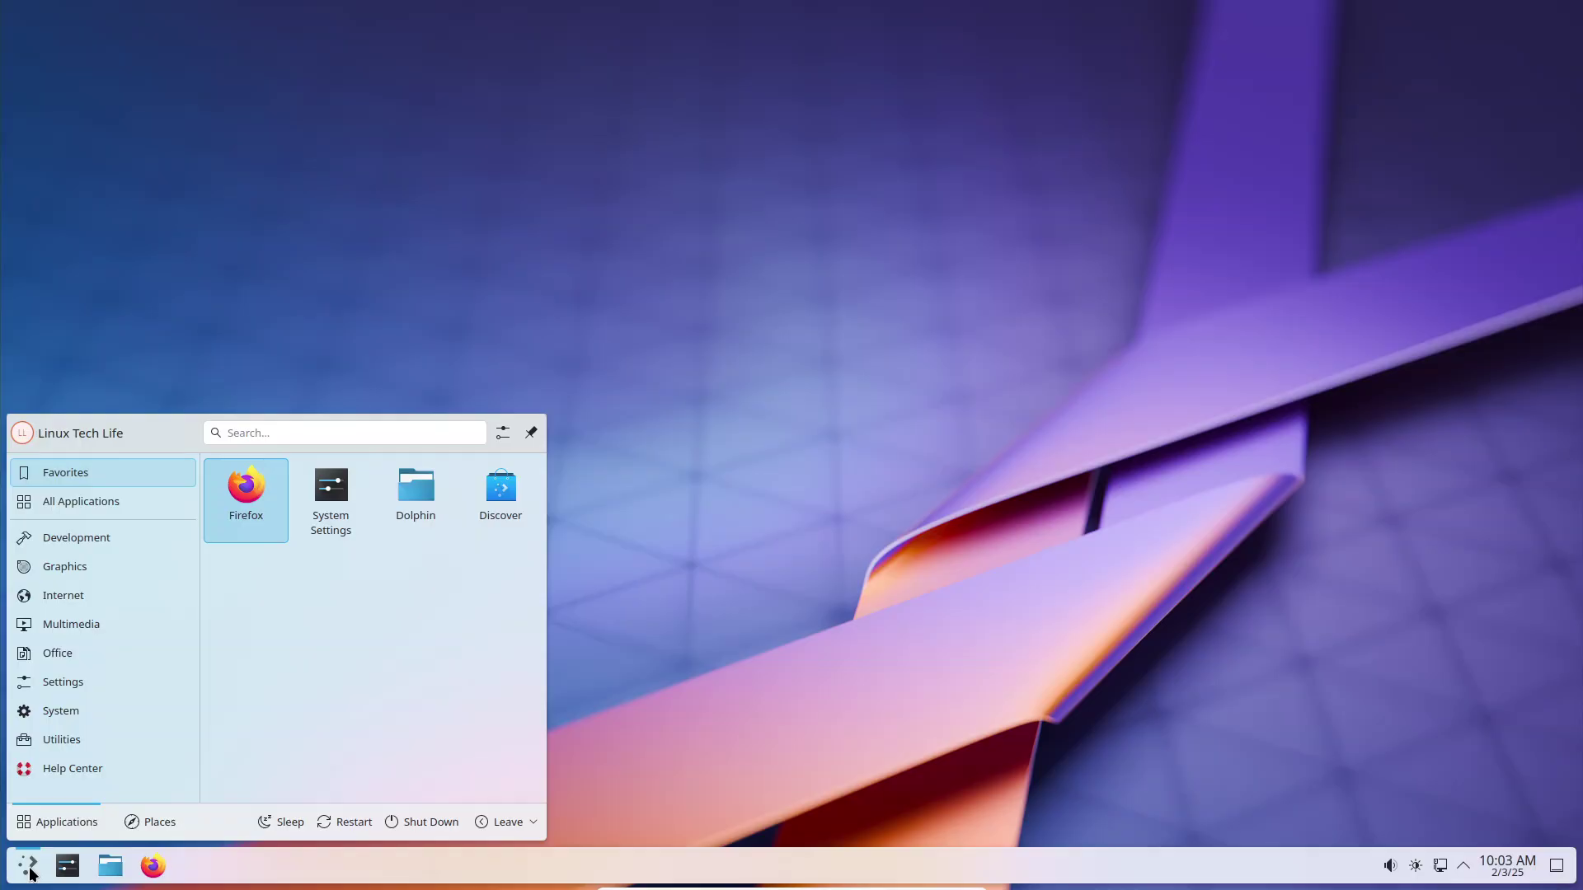
pyautogui.click(30, 873)
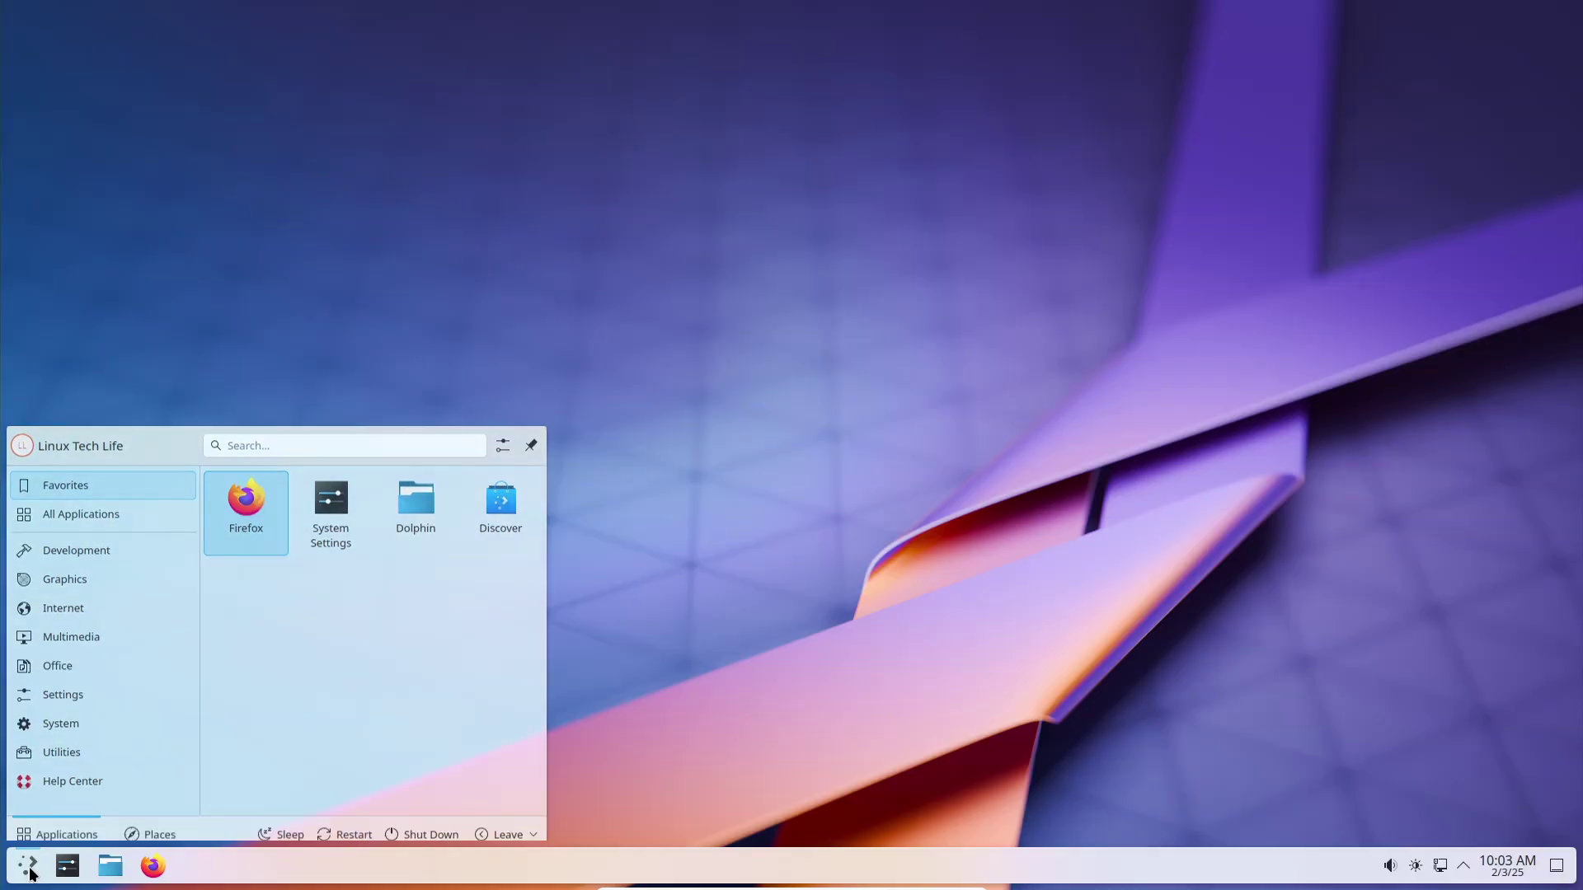
pyautogui.rightClick(30, 873)
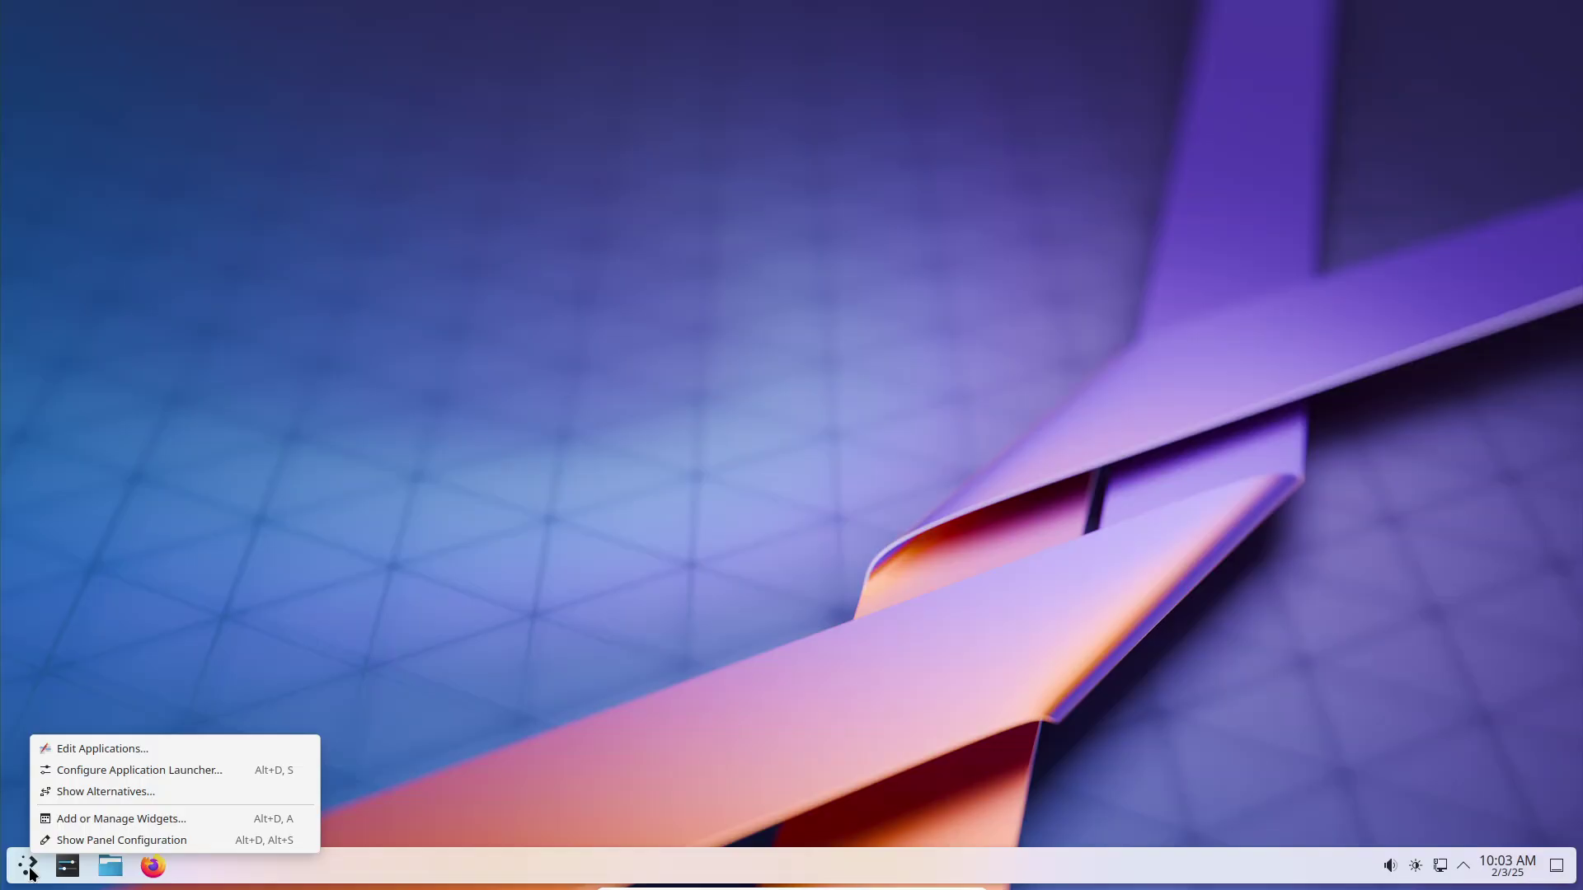
pyautogui.click(81, 790)
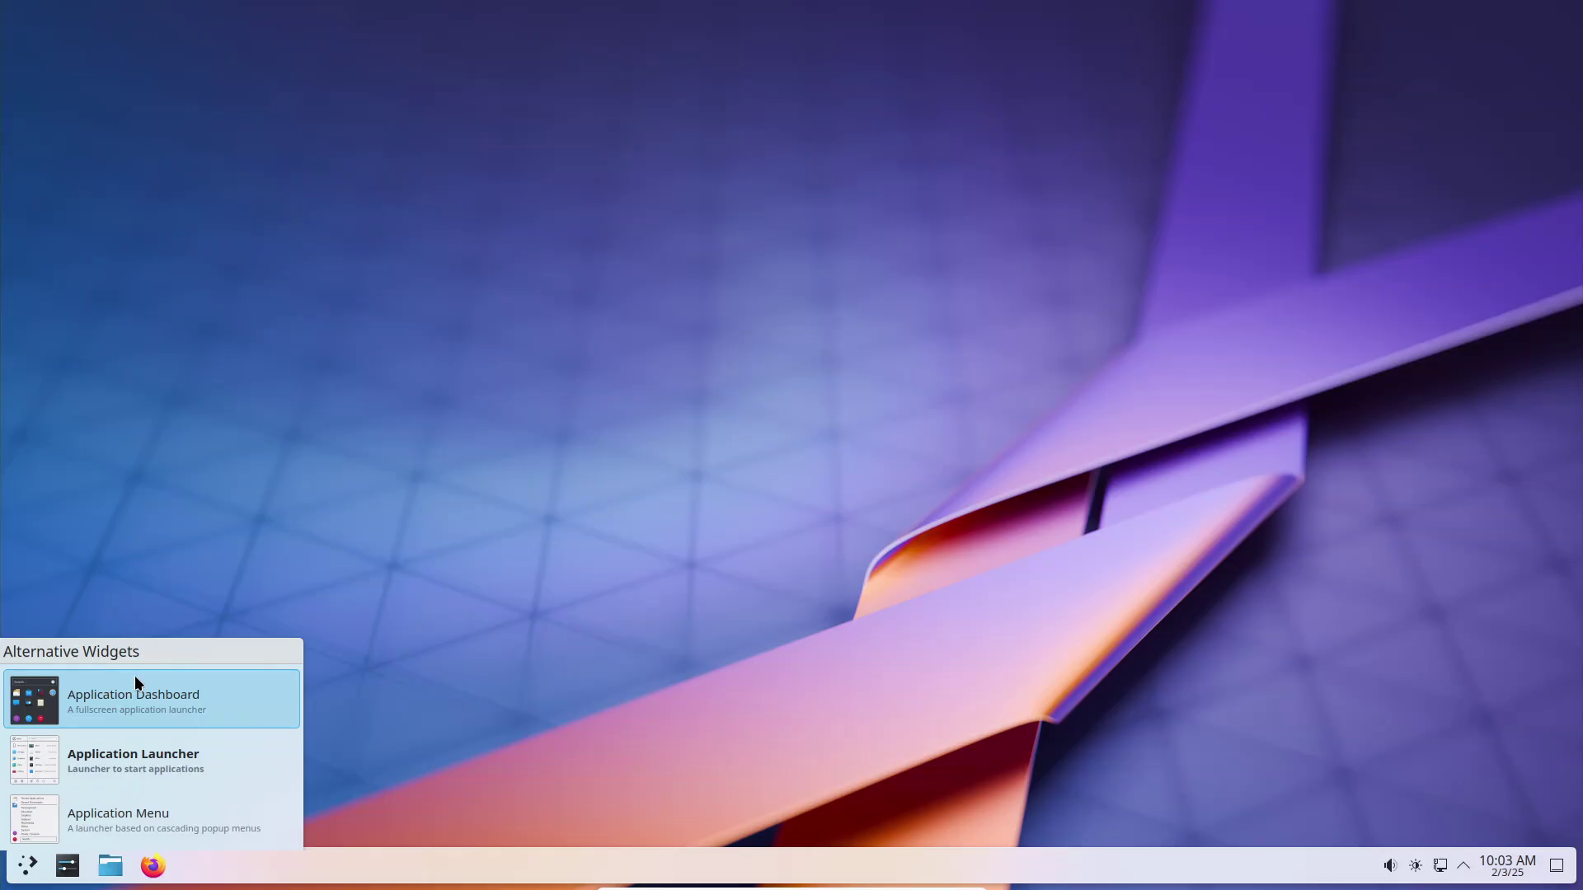
pyautogui.click(132, 707)
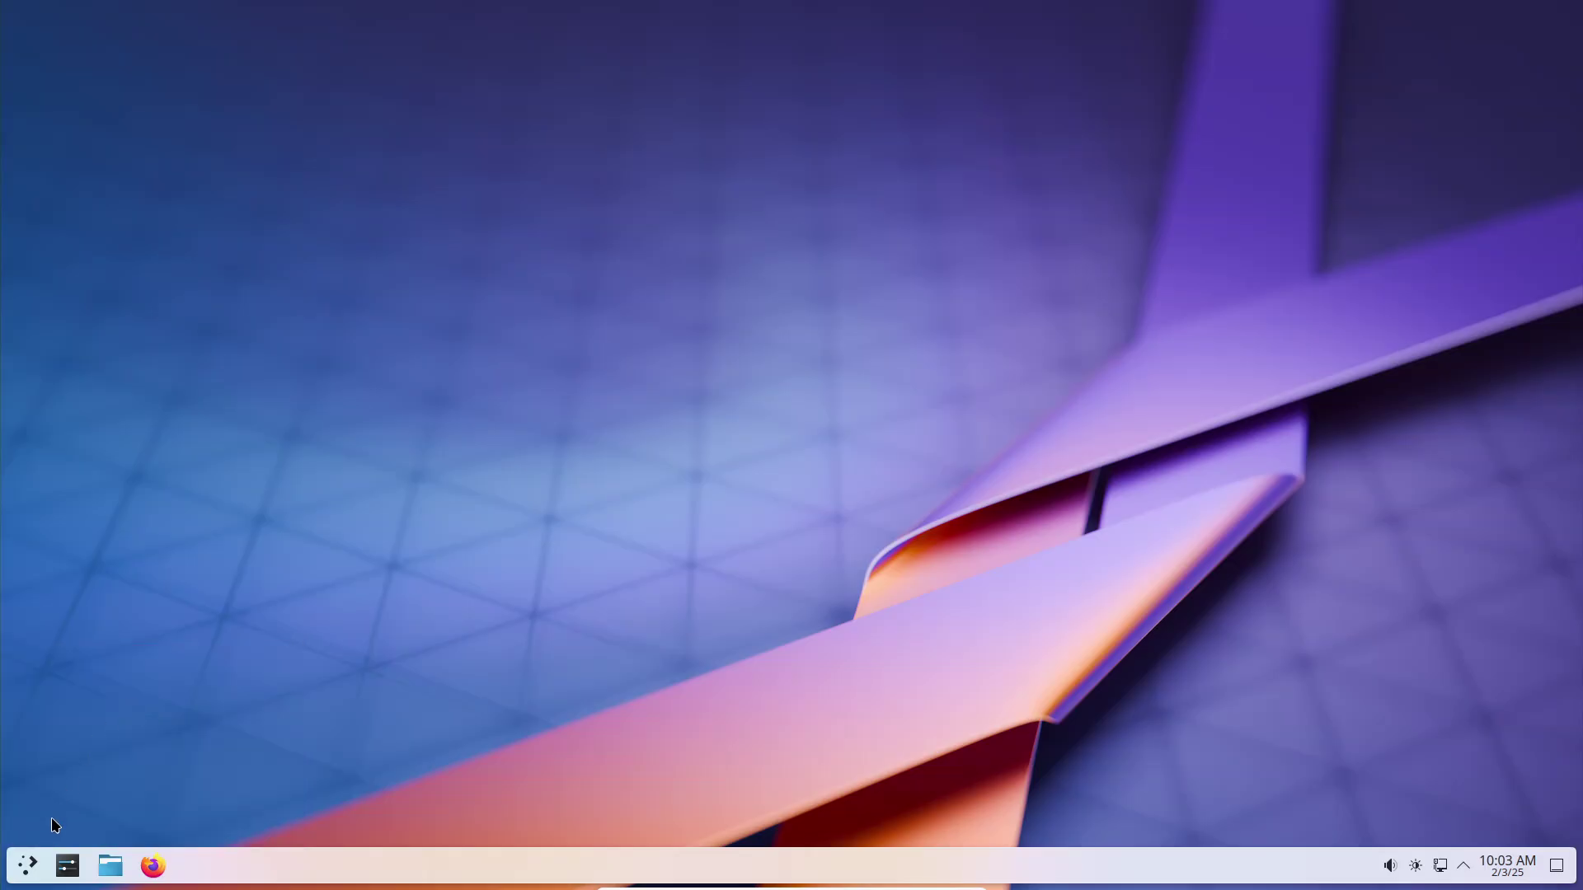
pyautogui.click(34, 867)
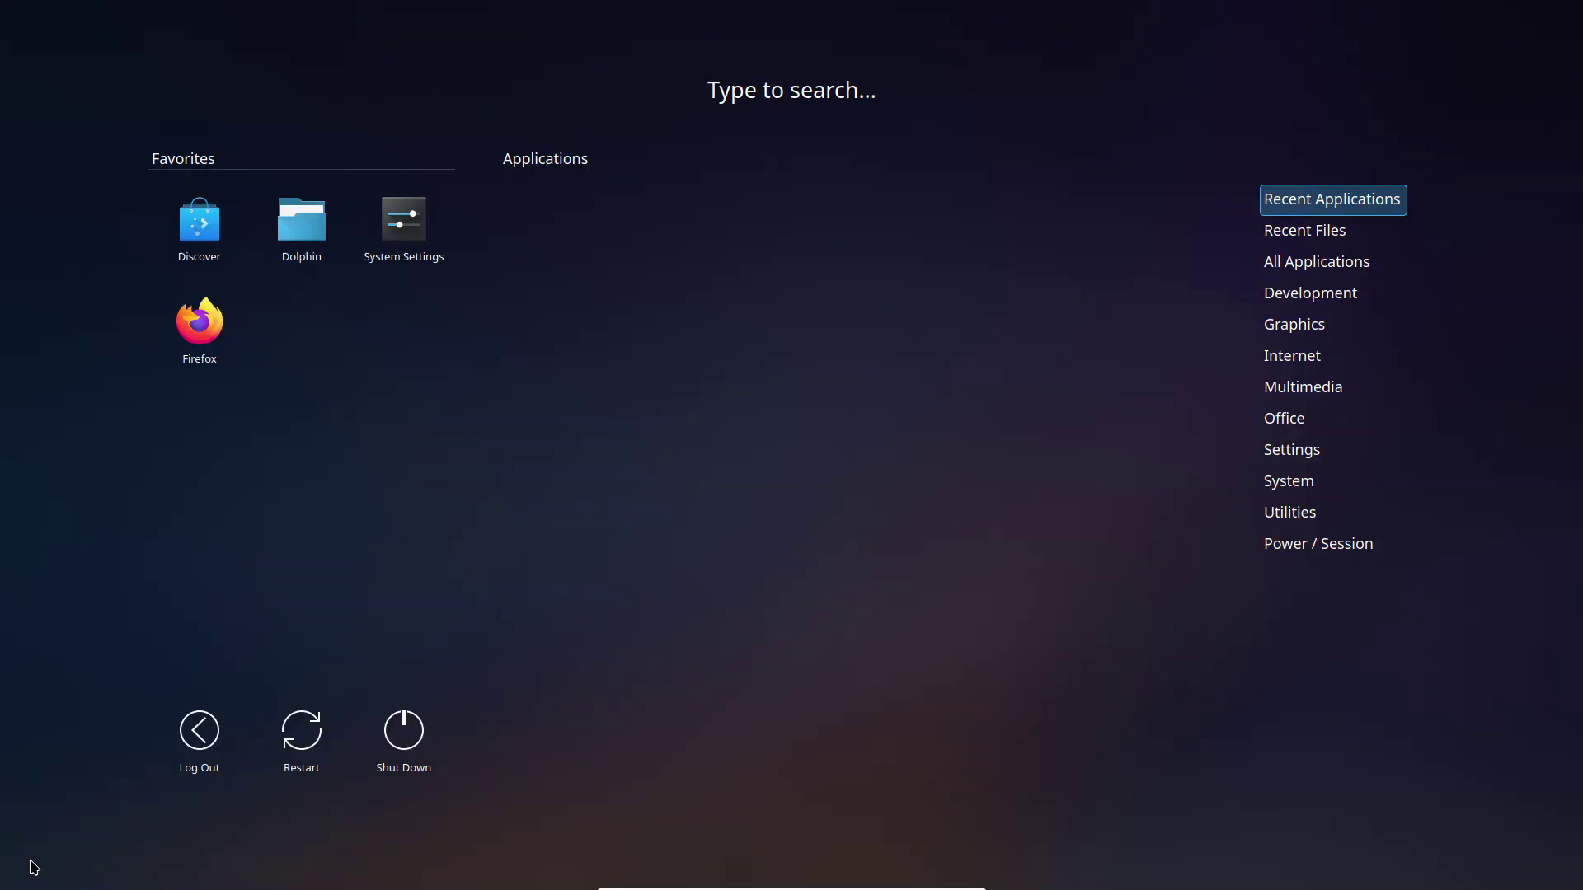
pyautogui.click(123, 628)
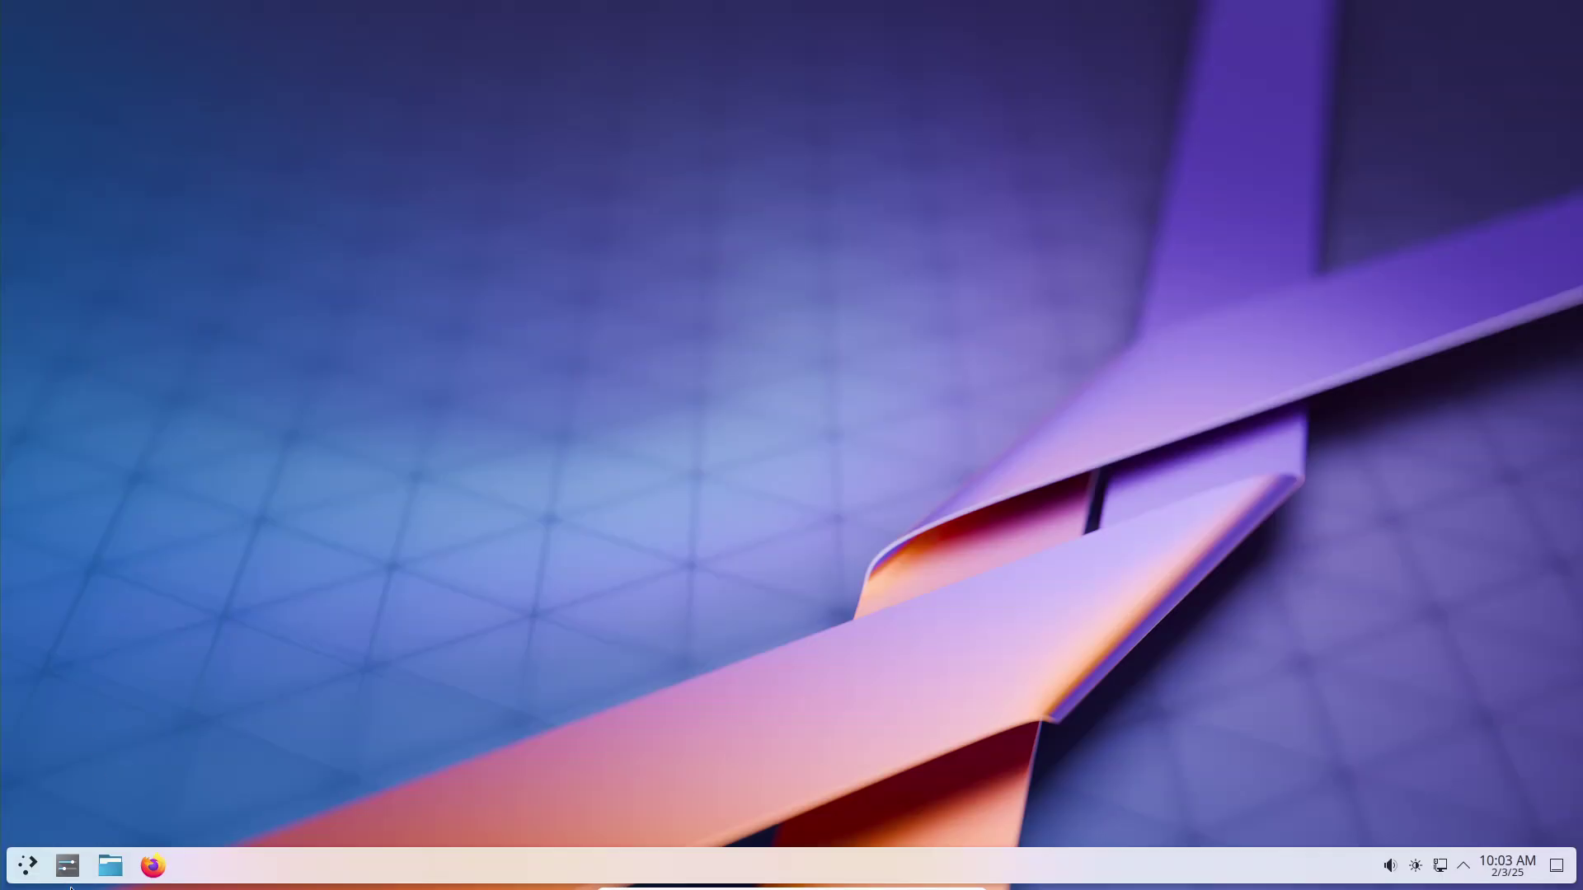
# - Switch the launcher widget from Application Dashboard back to Application Launcher
pyautogui.rightClick(31, 877)
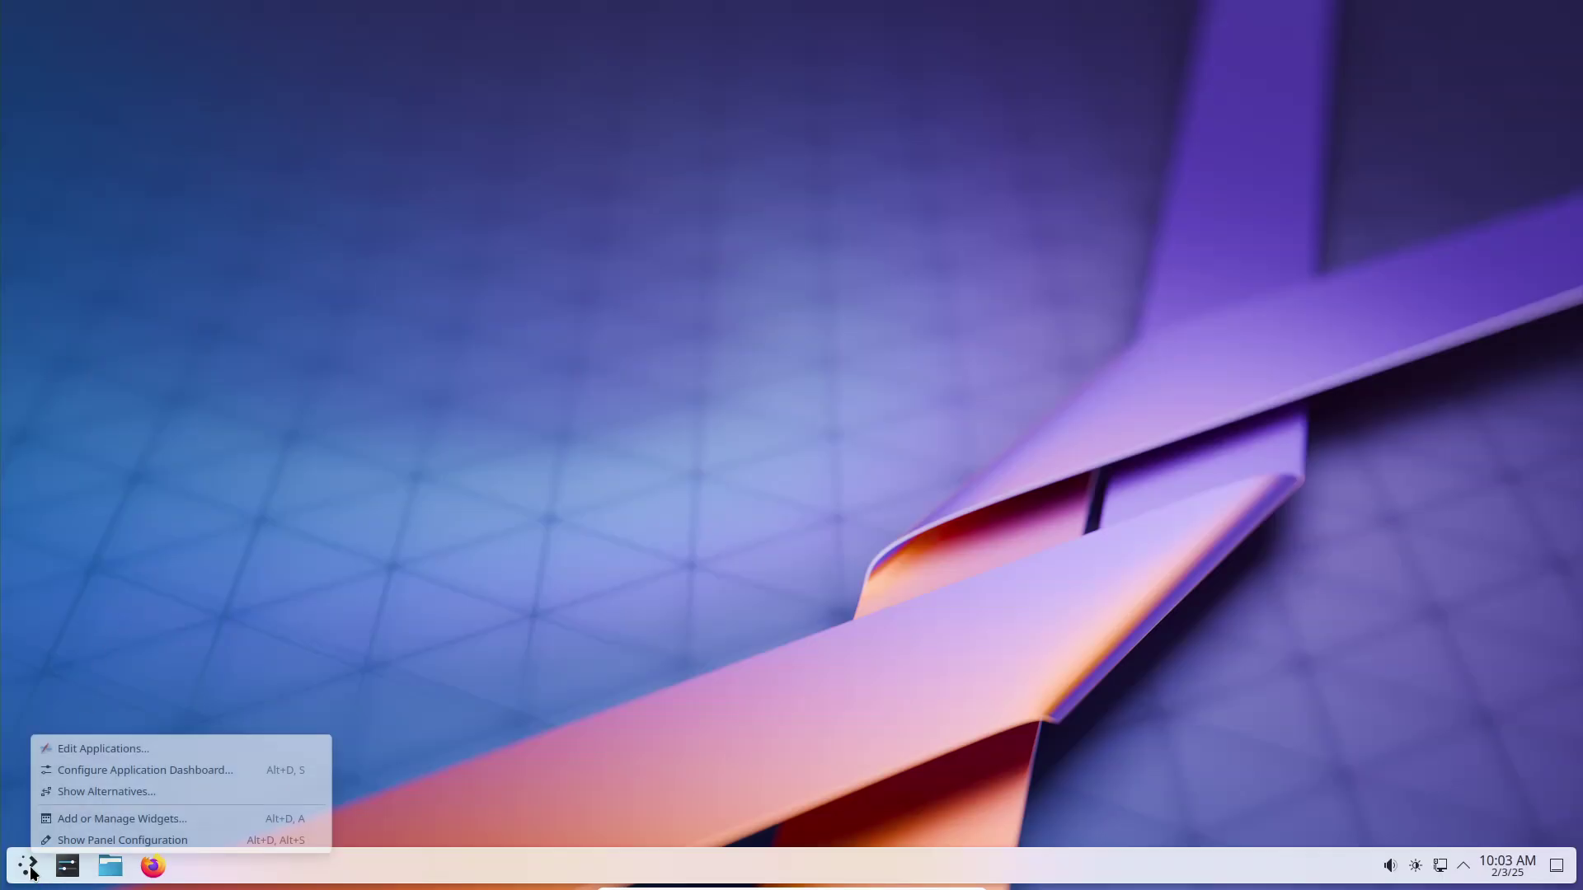
pyautogui.click(89, 792)
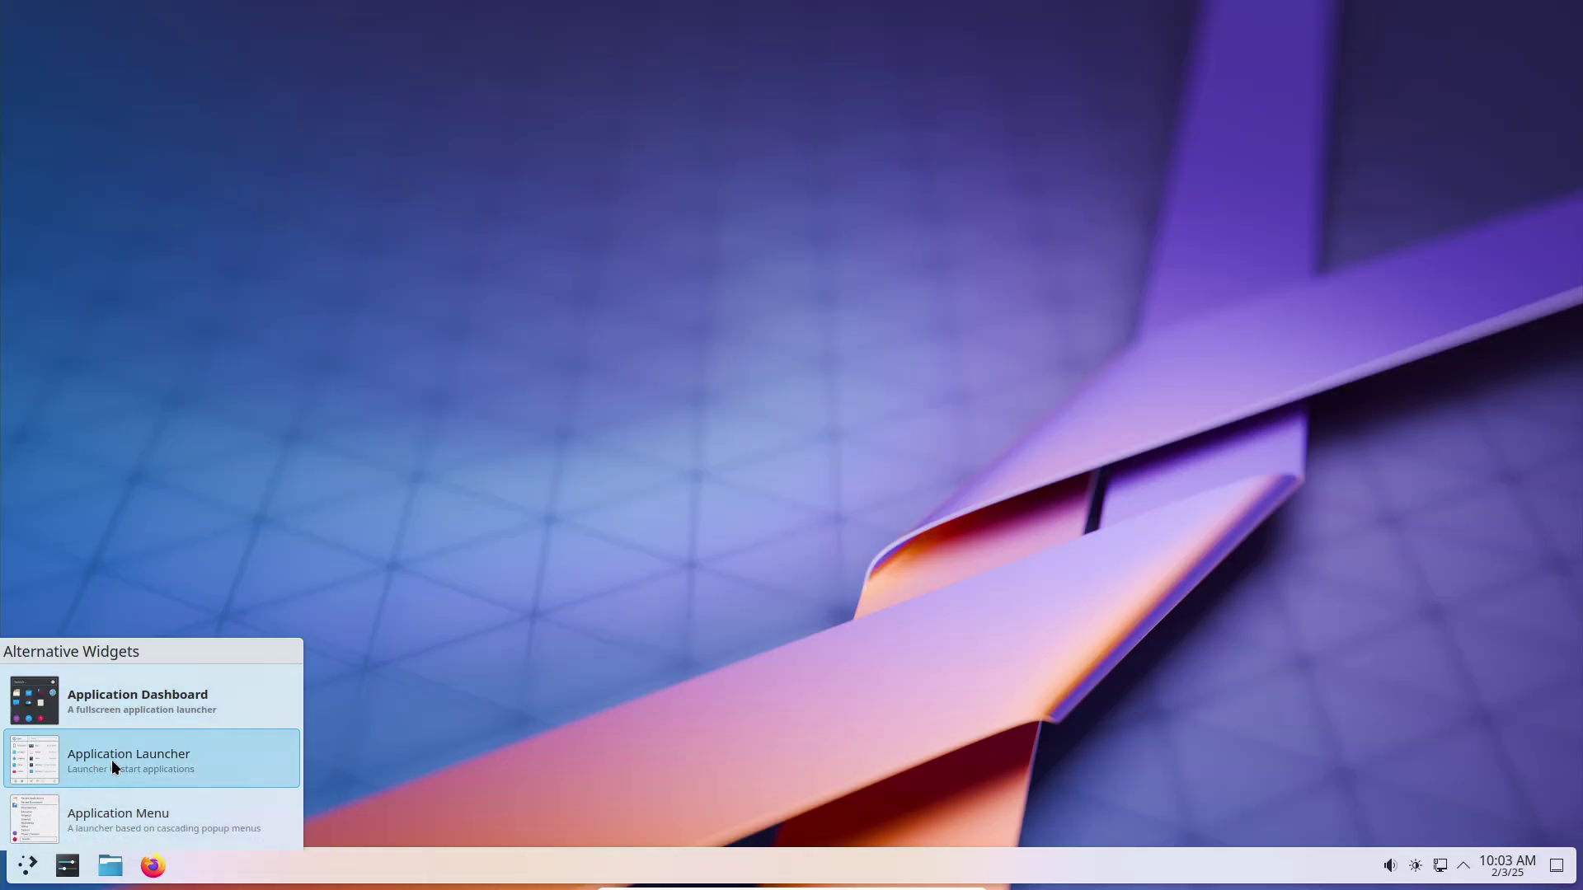
pyautogui.click(114, 764)
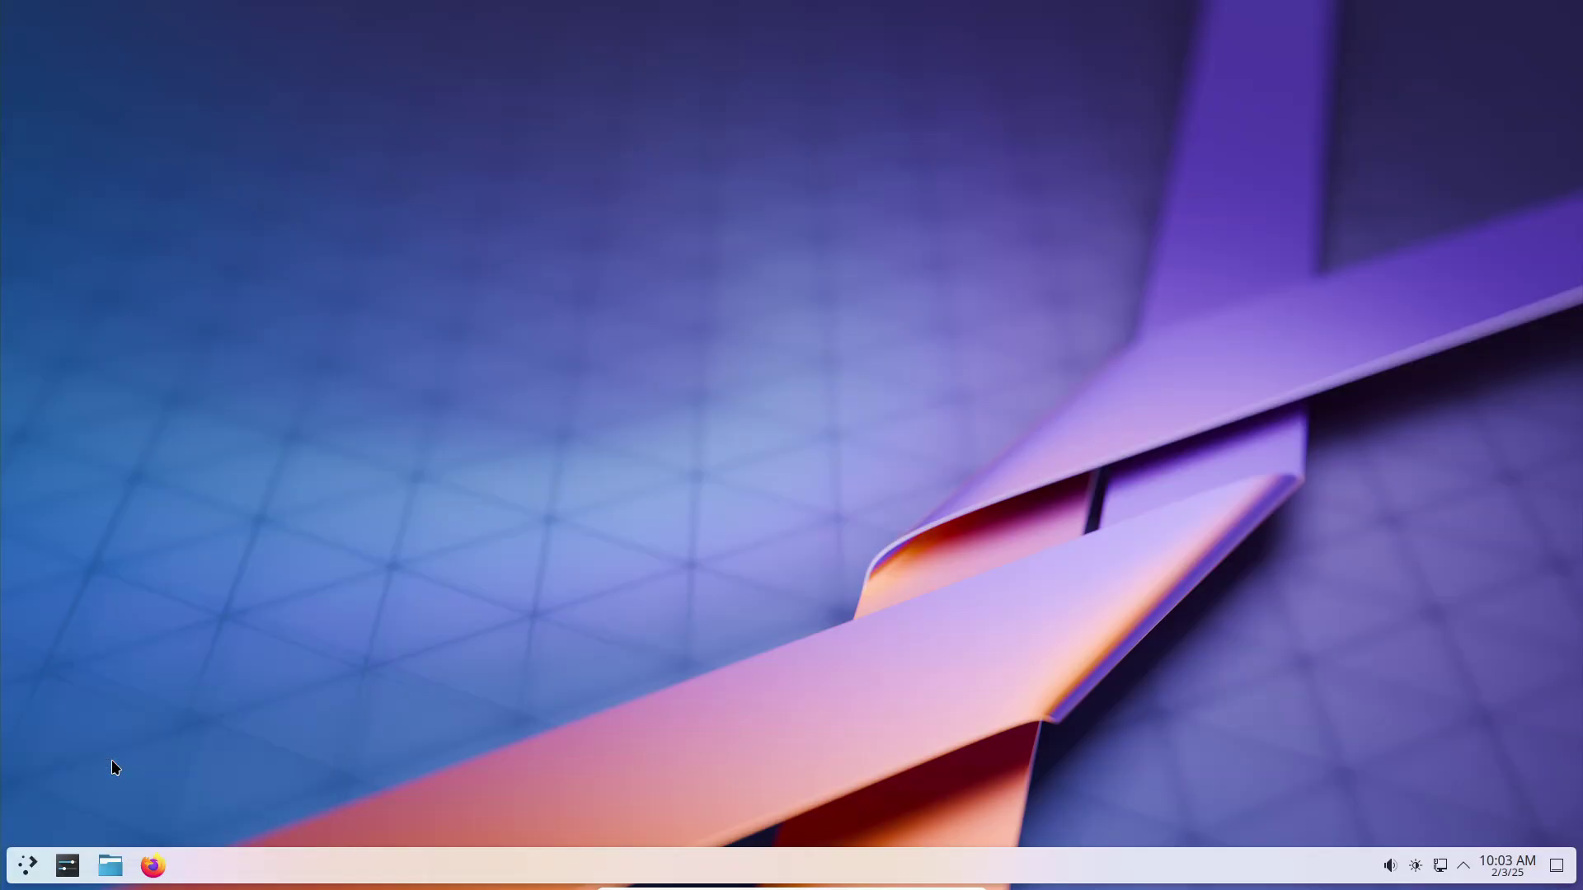
pyautogui.click(28, 869)
# - Replace the launcher widget with the Application Menu alternative and browse its application categories
pyautogui.rightClick(31, 872)
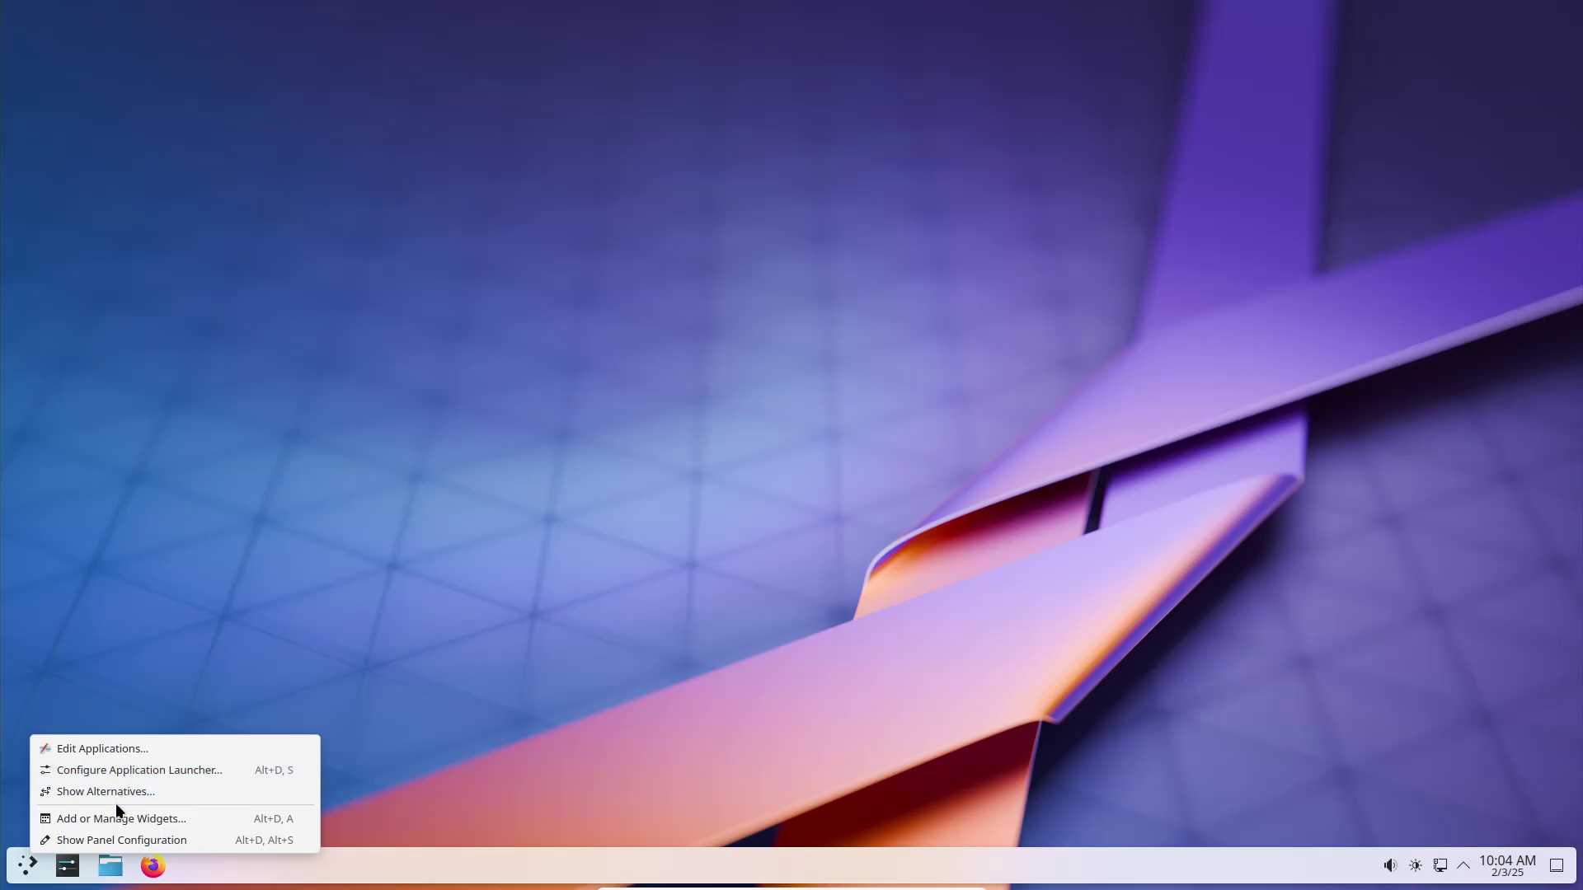
pyautogui.click(117, 791)
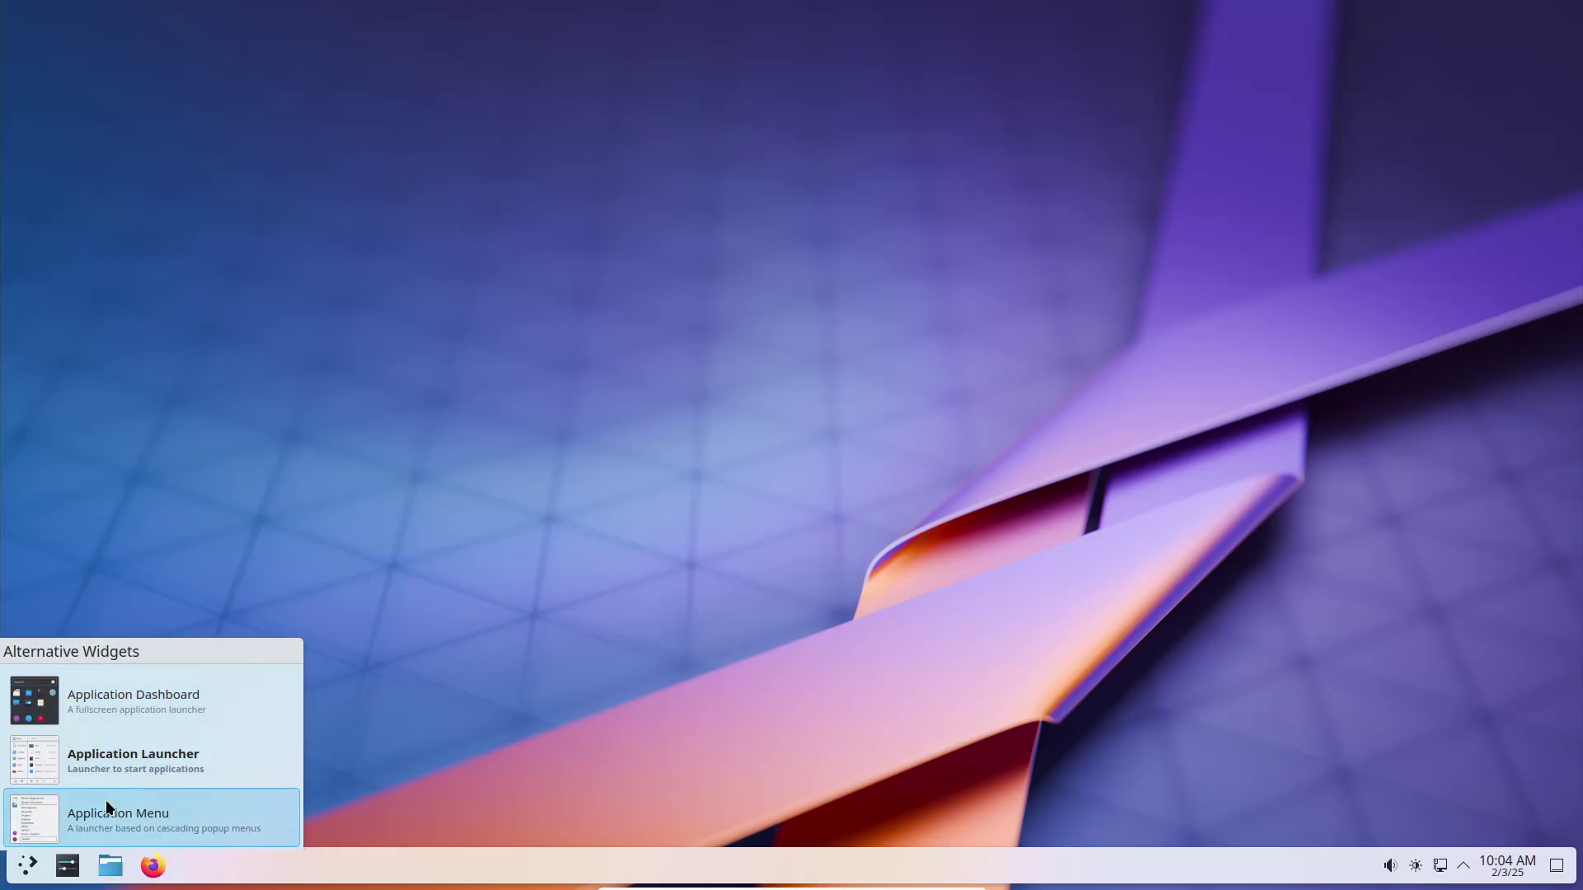
pyautogui.click(97, 813)
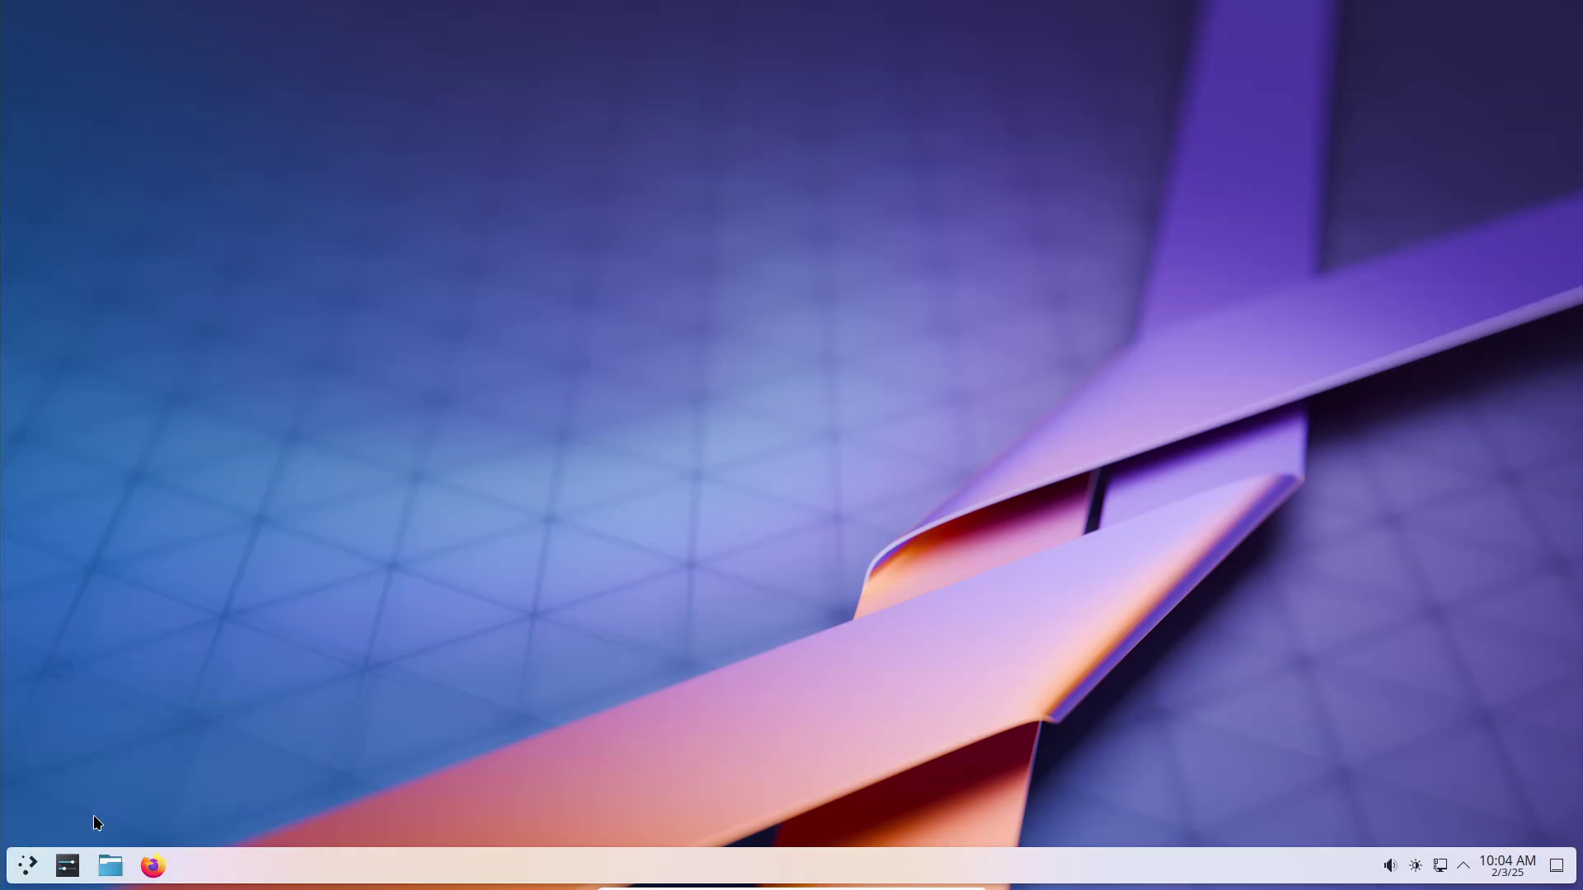
pyautogui.click(25, 863)
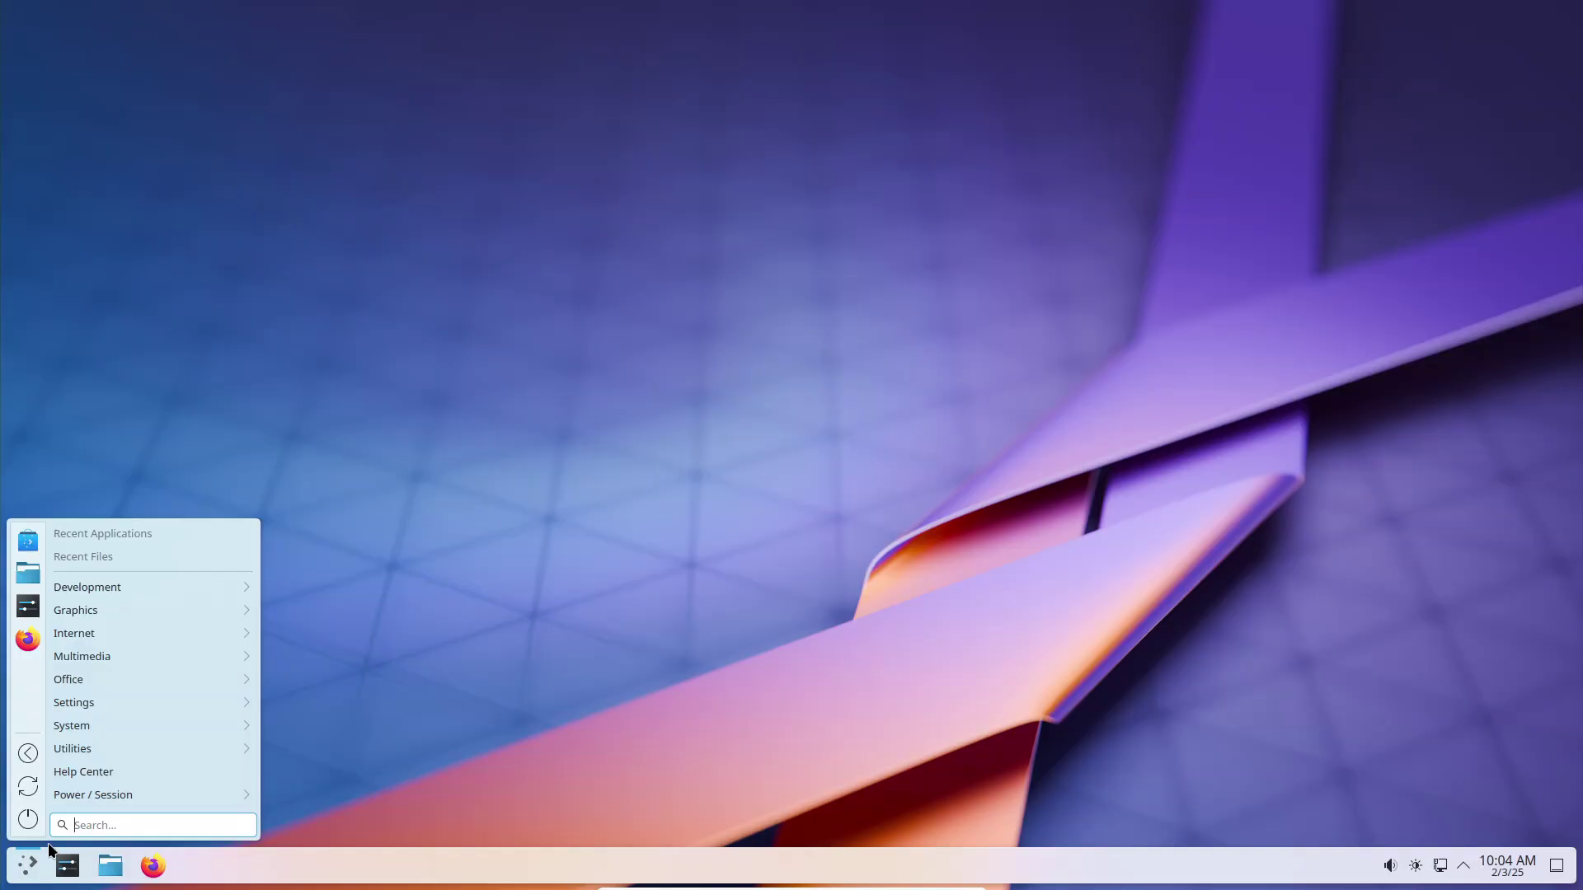
pyautogui.moveTo(180, 606)
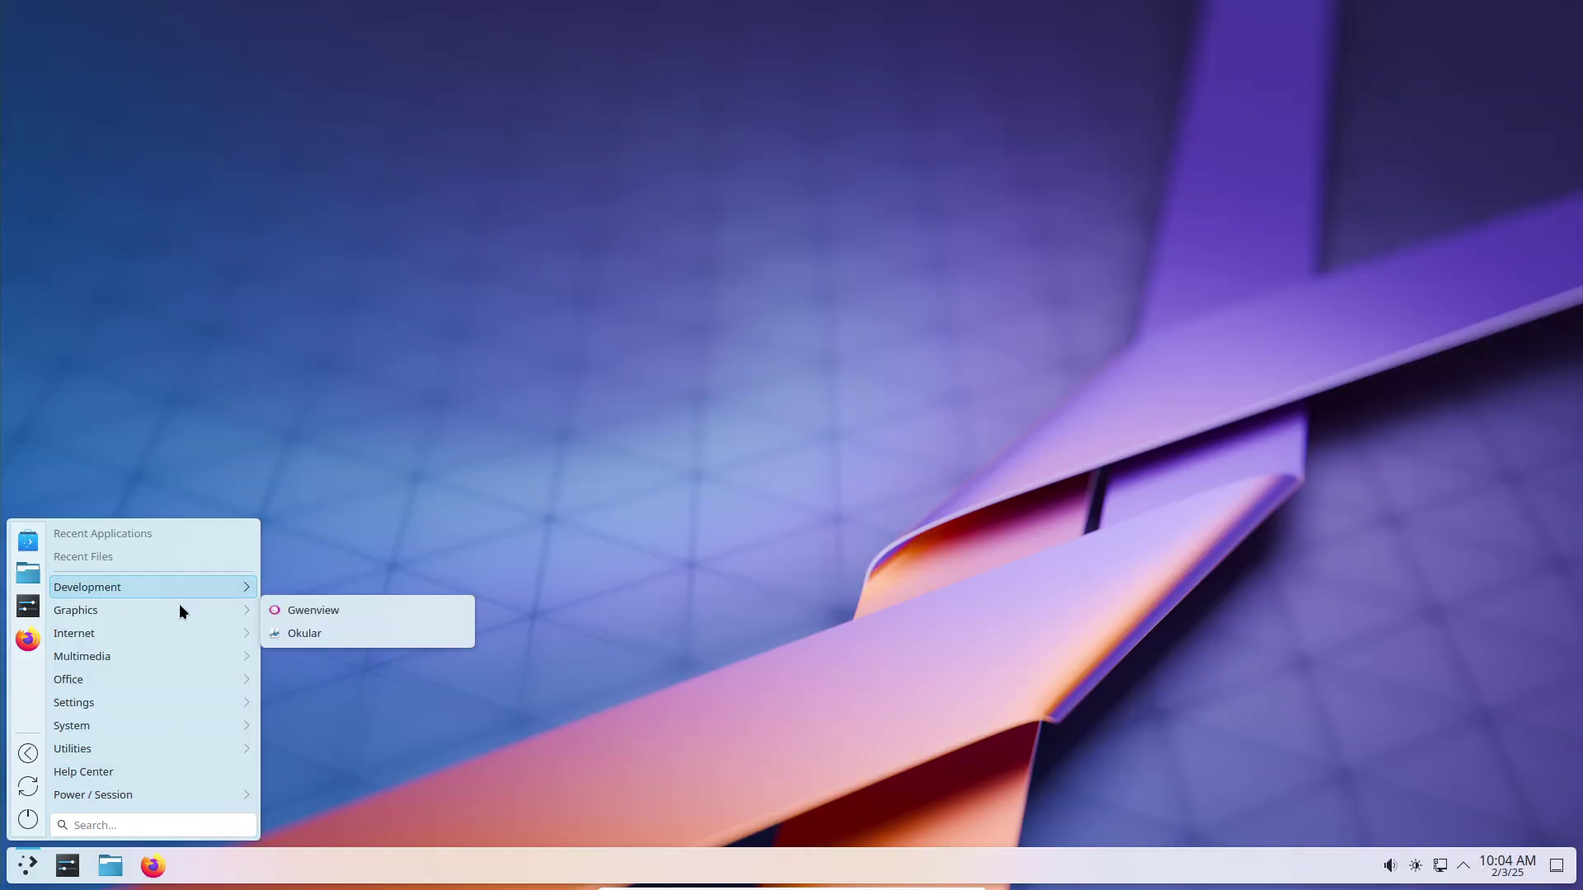
pyautogui.moveTo(166, 656)
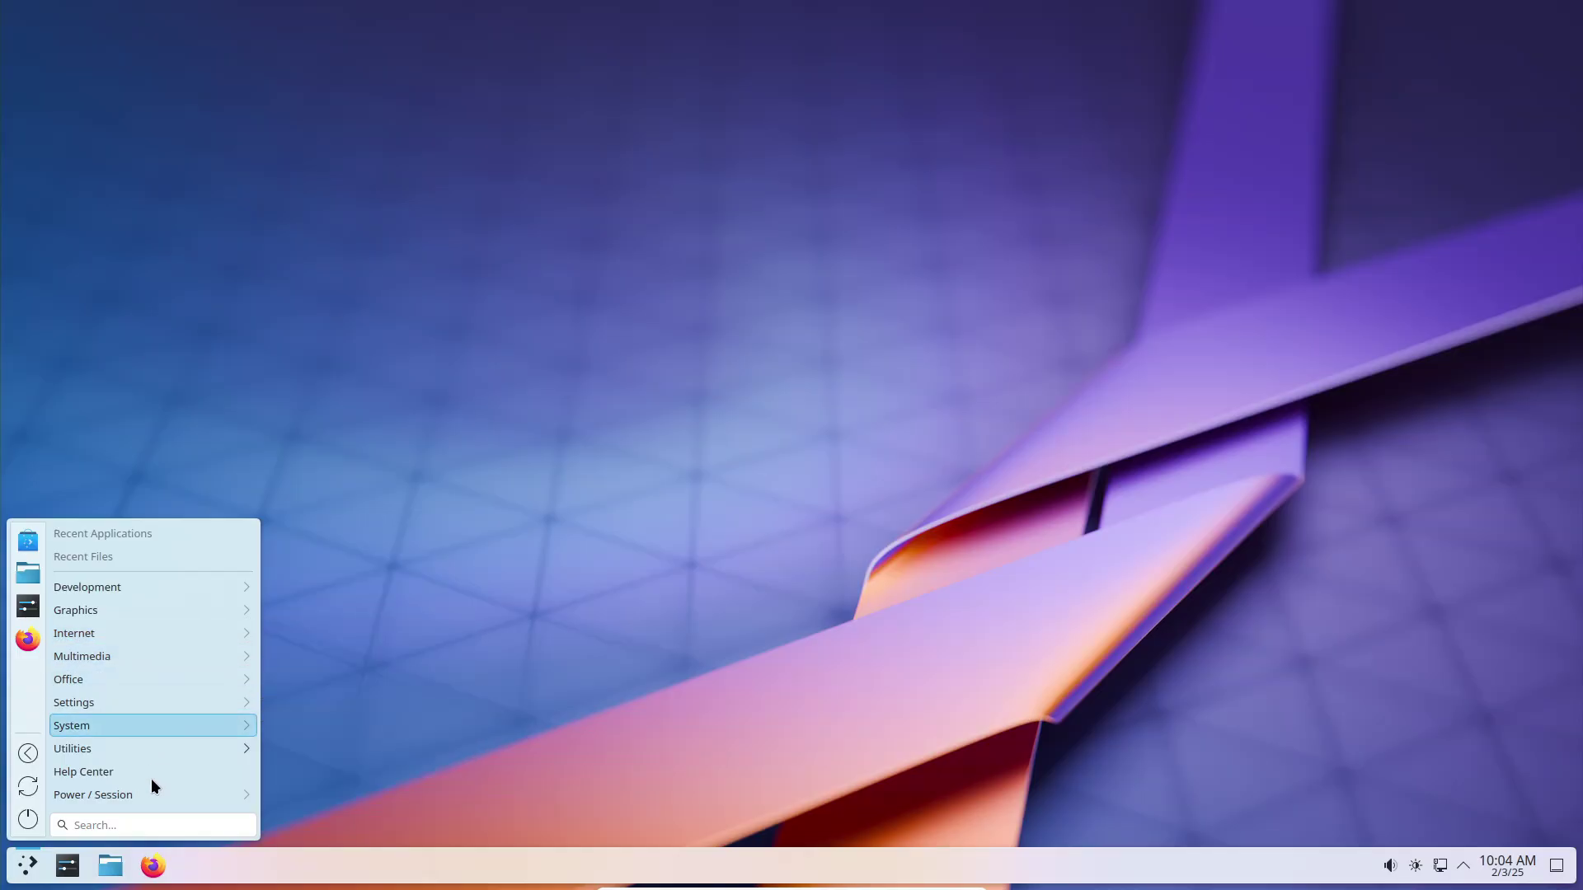
pyautogui.moveTo(151, 796)
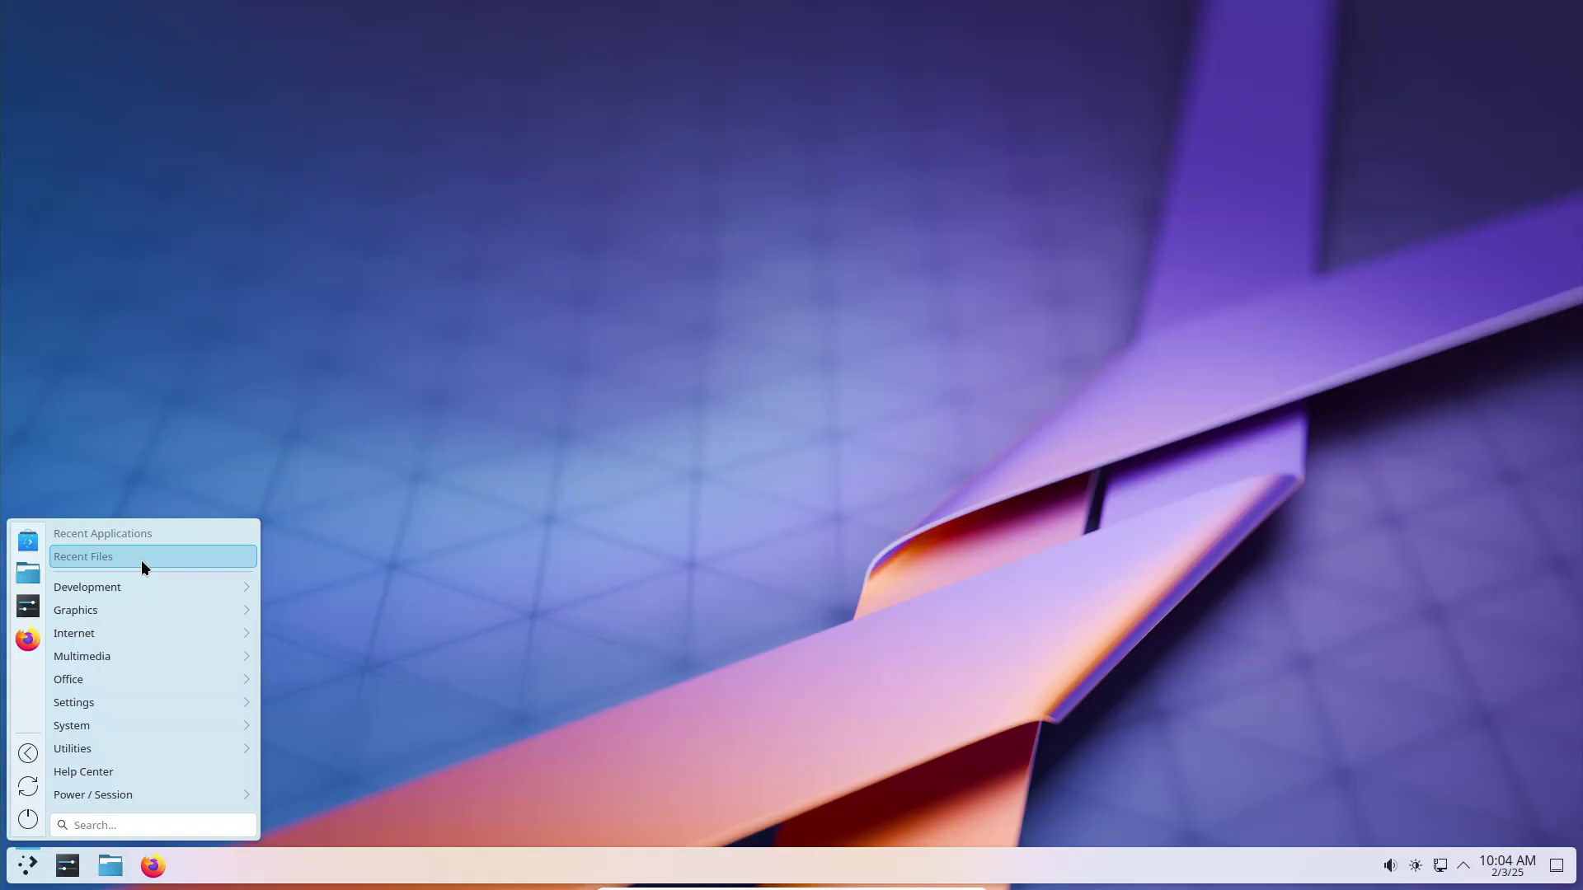
pyautogui.moveTo(130, 607)
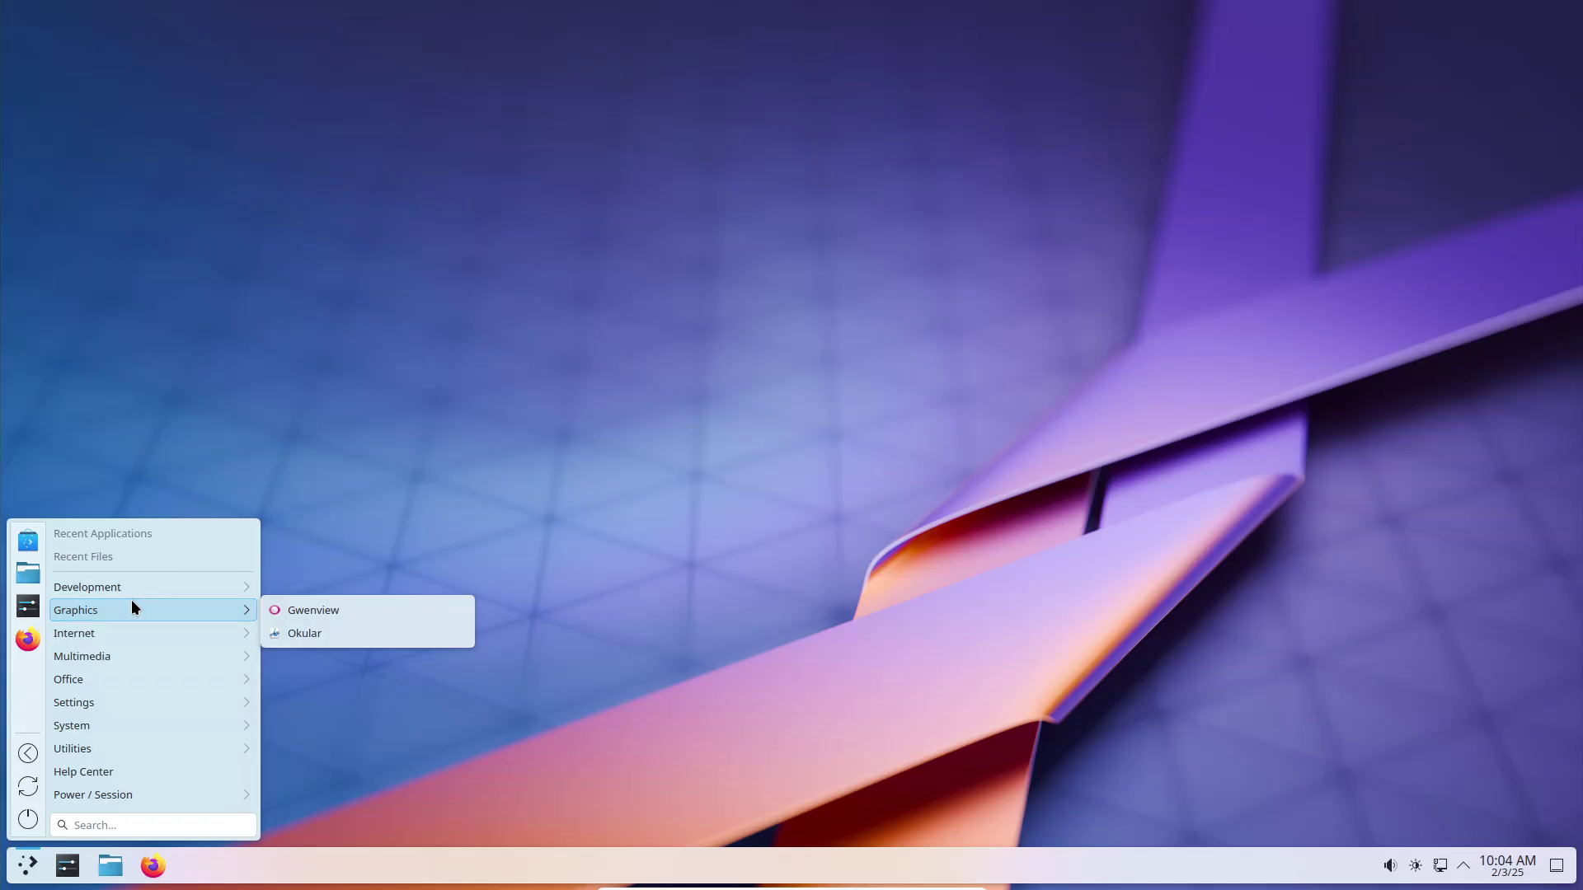
pyautogui.moveTo(113, 701)
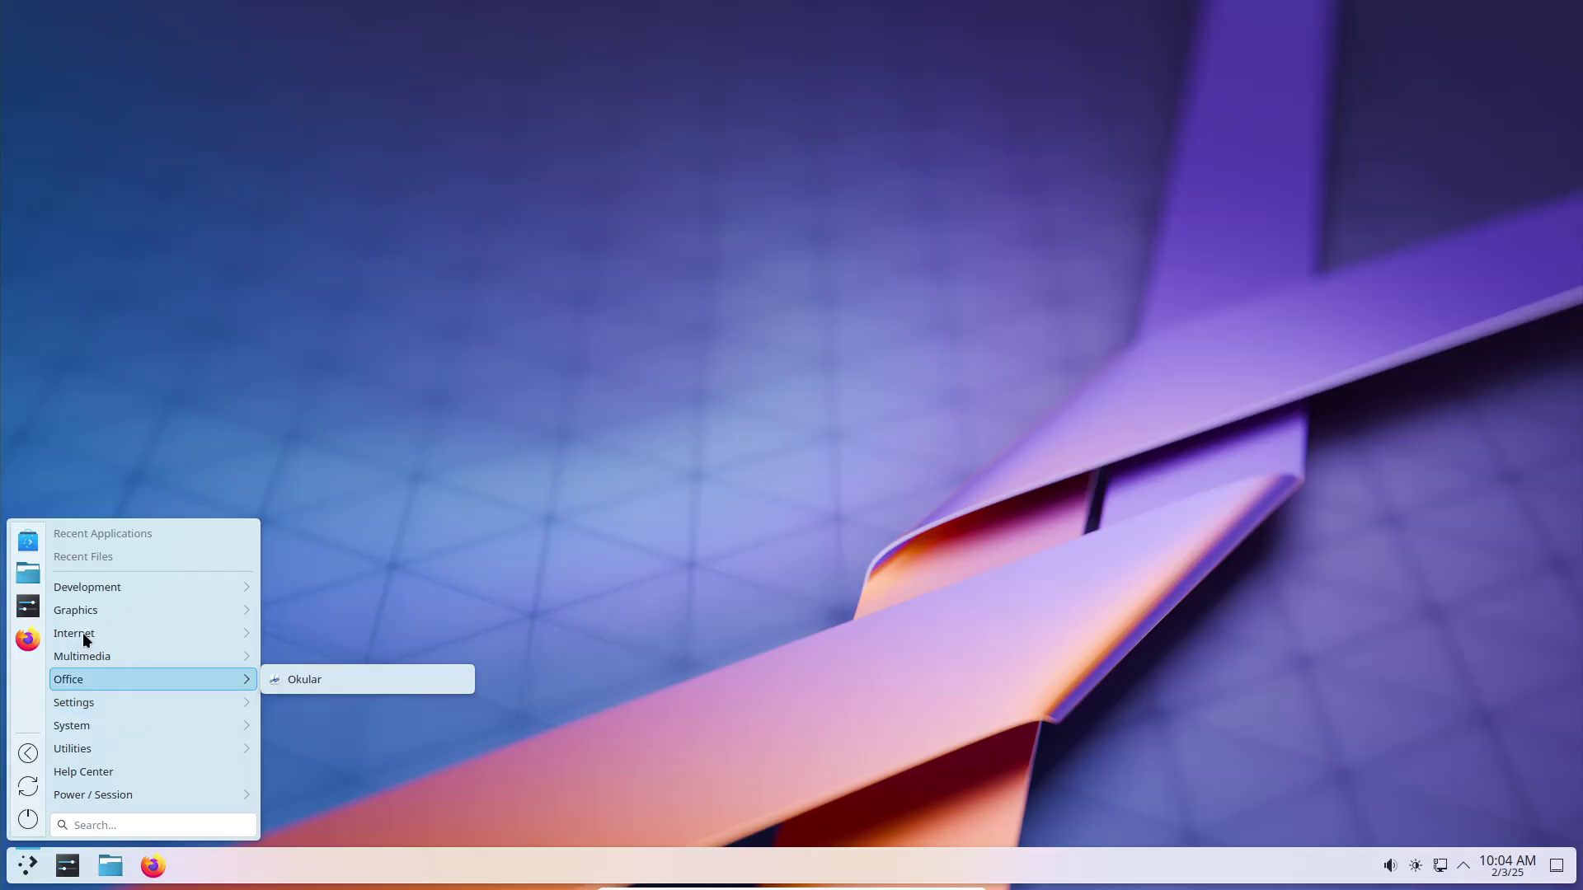
# - Open System Settings, look through its categories for hot corner options, and trigger the top-left screen corner
pyautogui.click(31, 606)
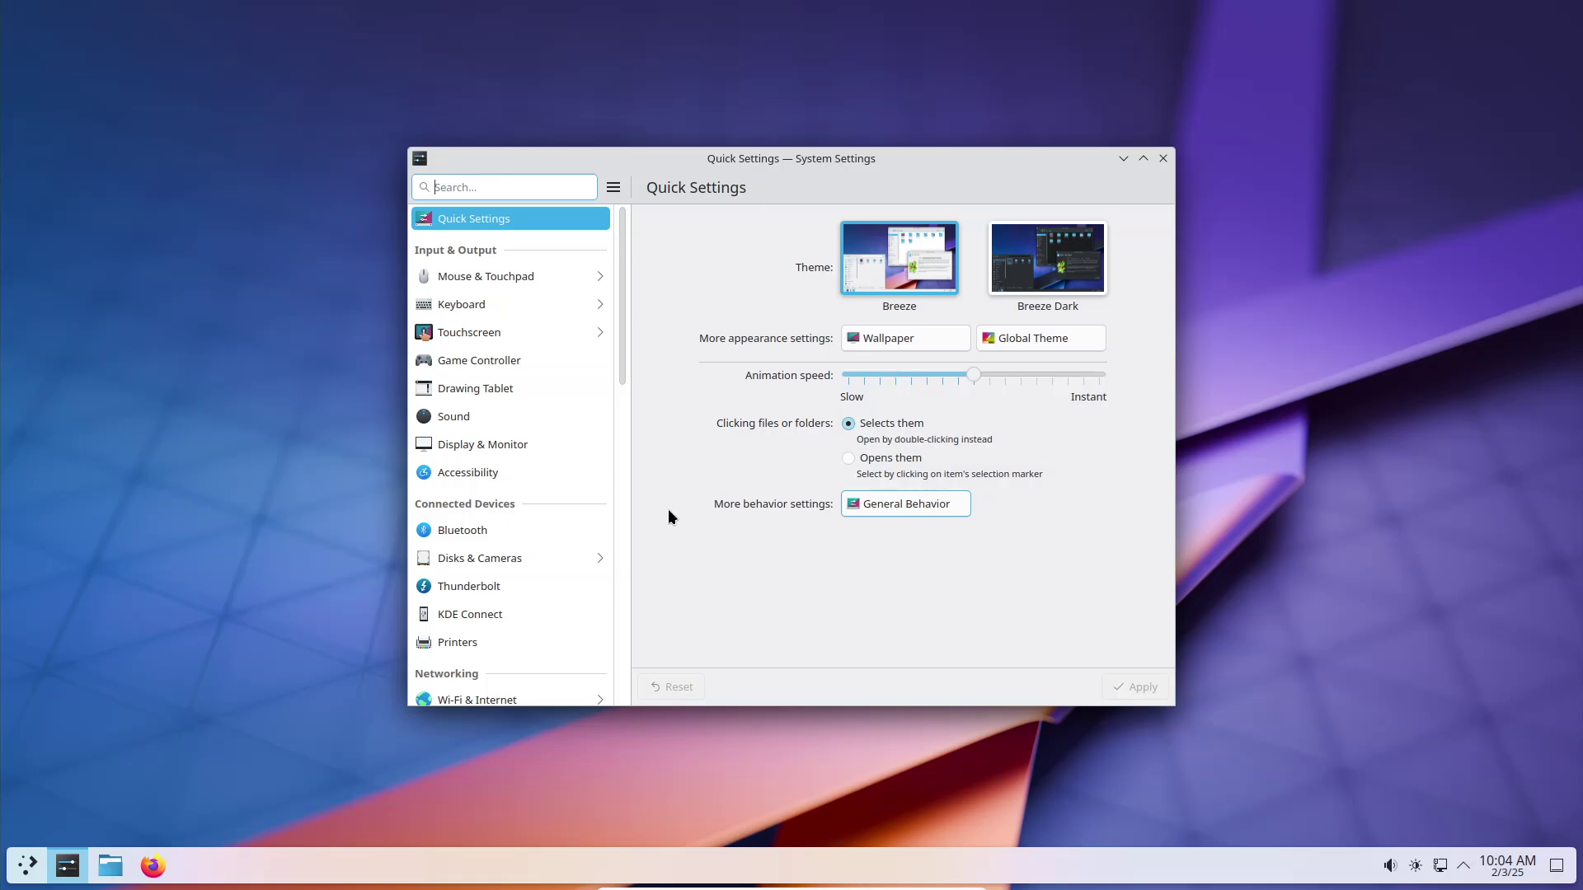
pyautogui.scroll(-1, 485, 314)
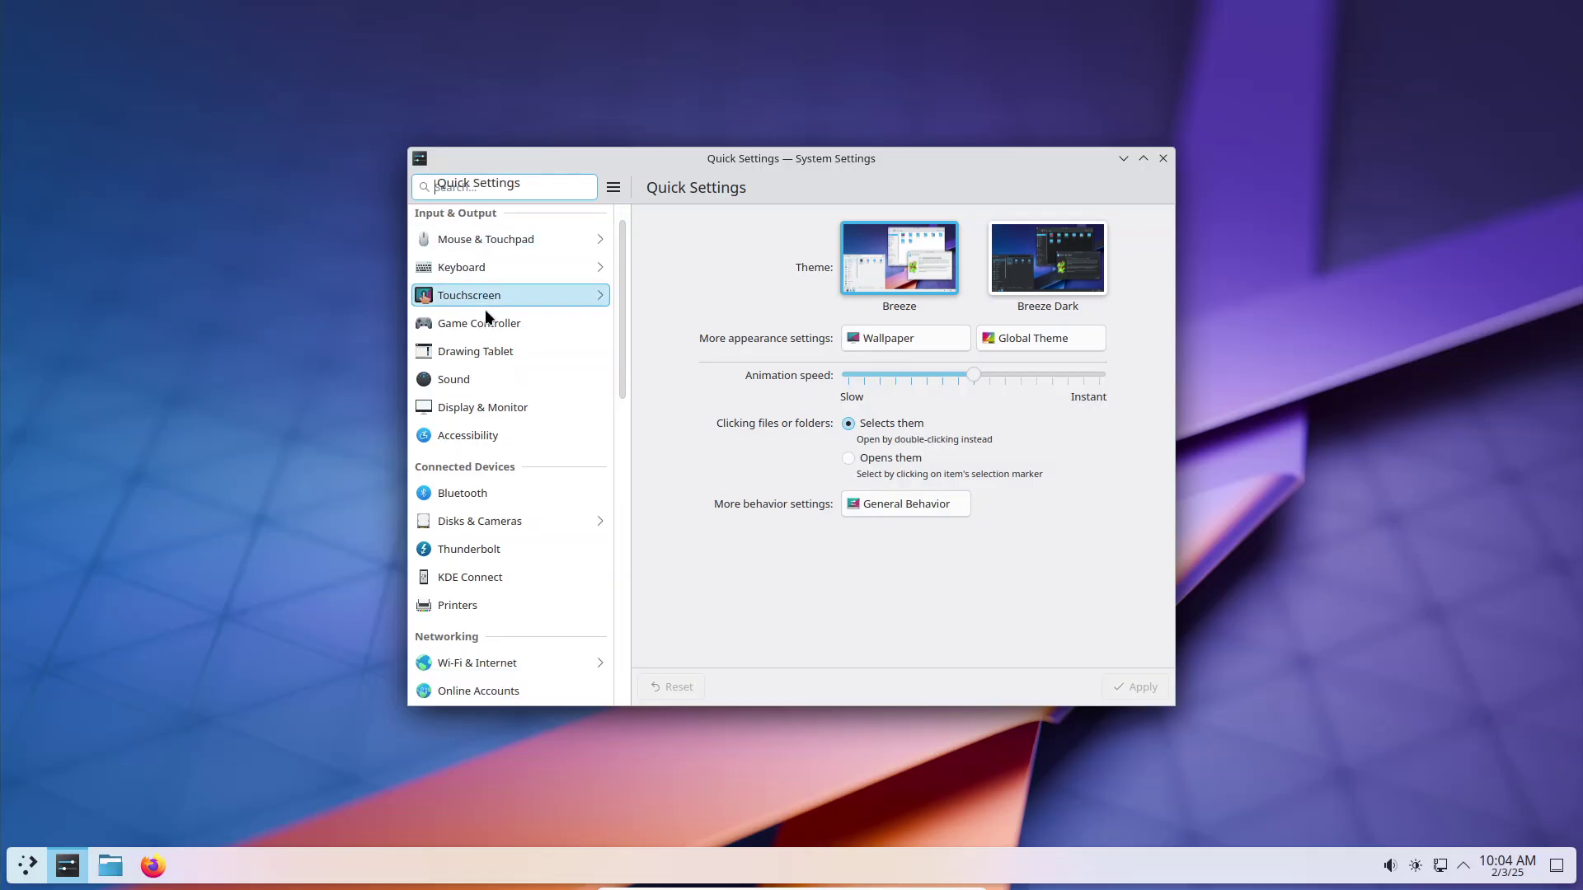
pyautogui.scroll(-15, 485, 312)
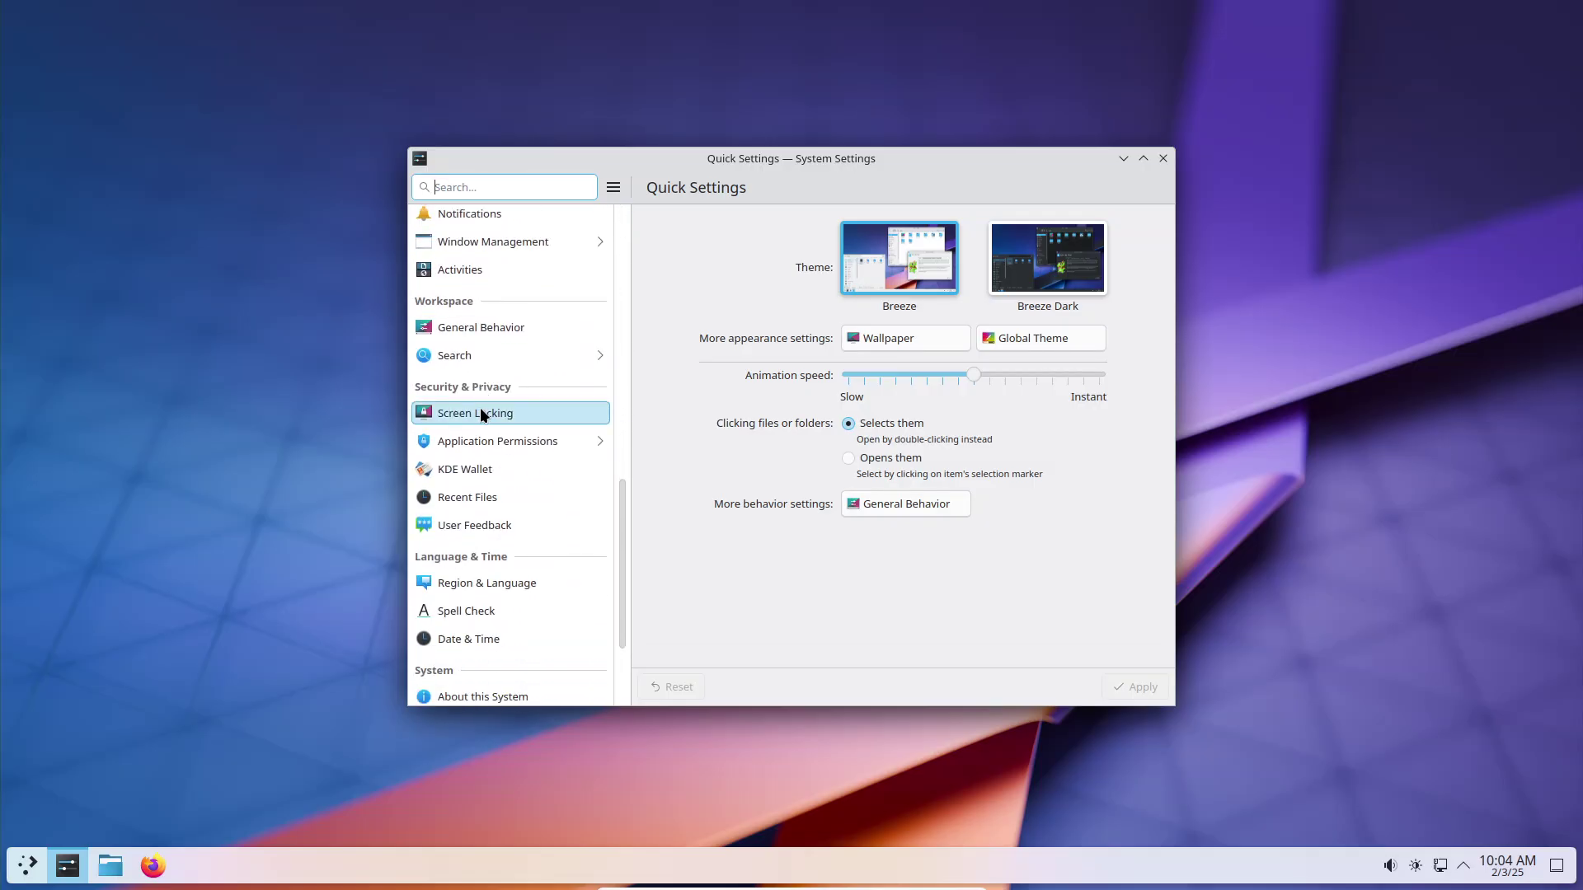
pyautogui.scroll(-4, 484, 415)
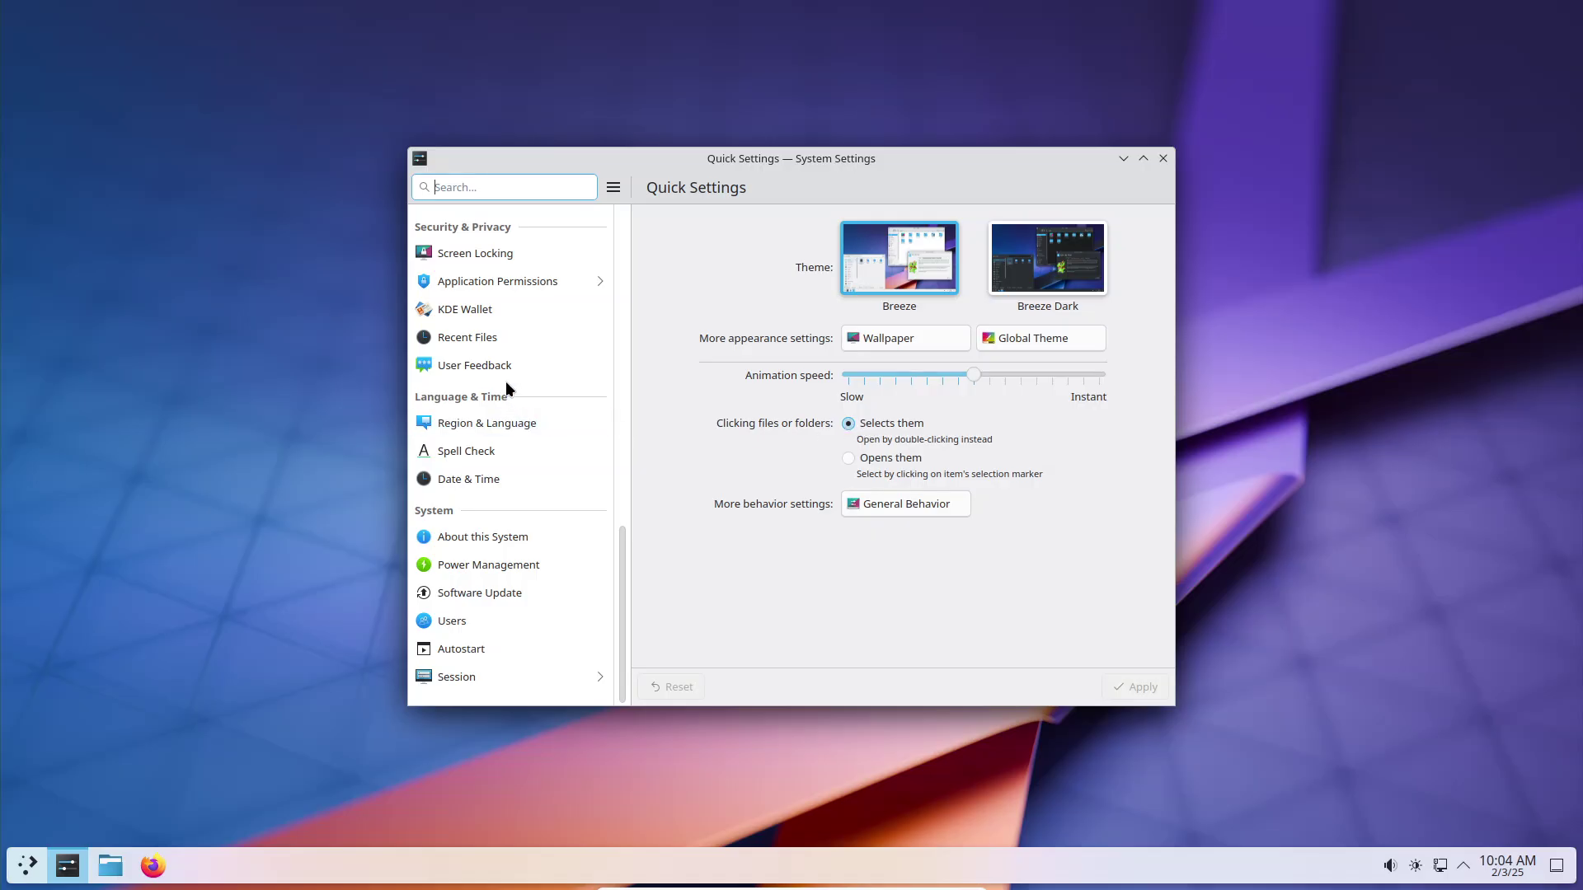
pyautogui.scroll(10, 508, 378)
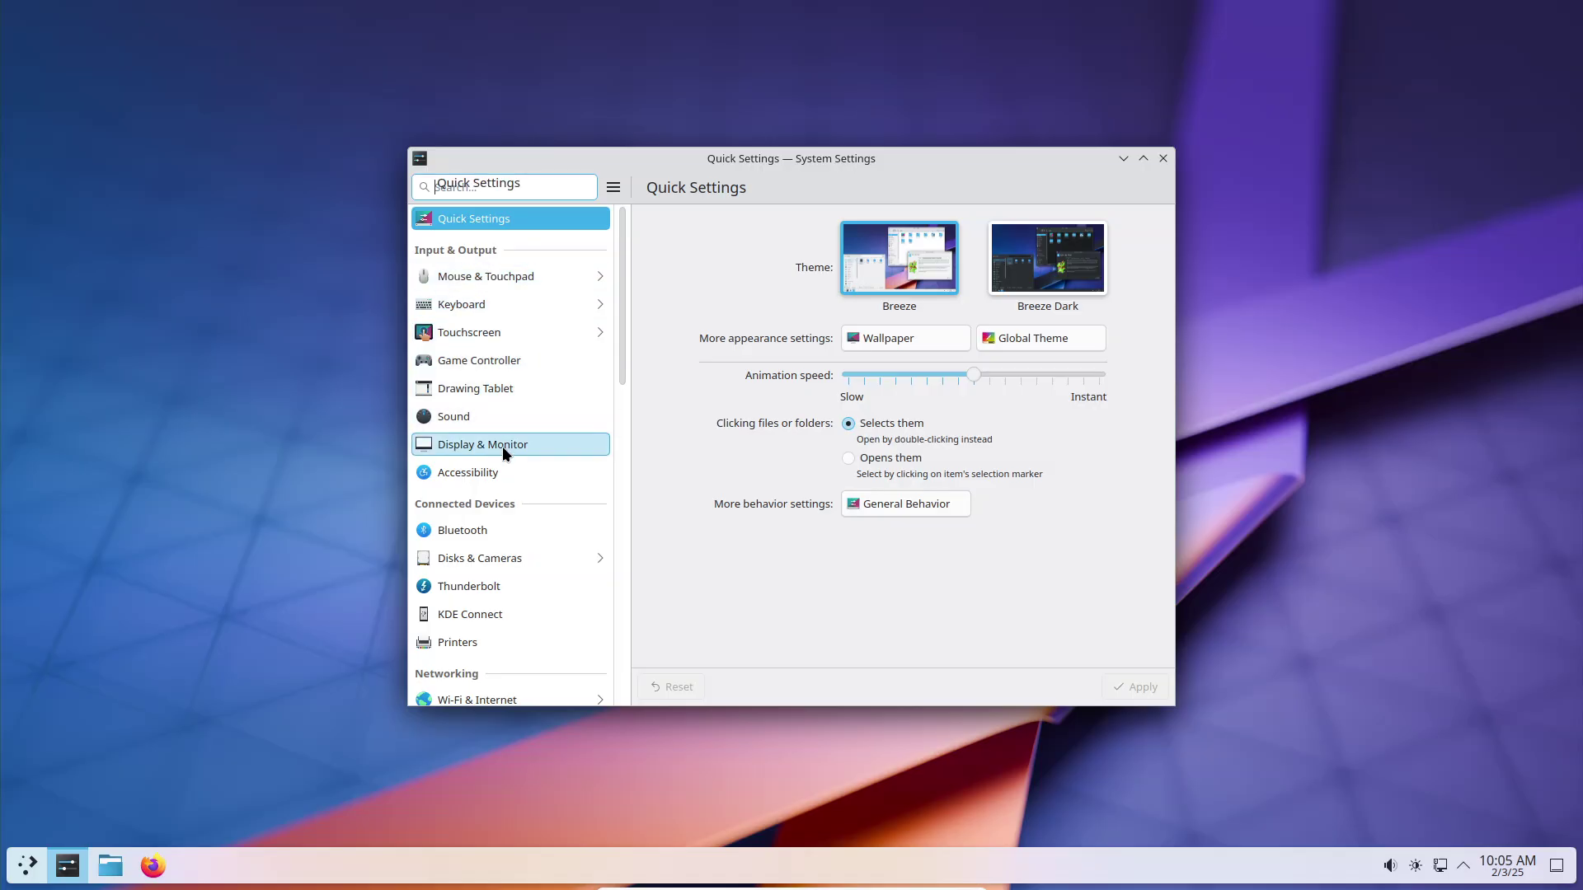
pyautogui.click(1, 2)
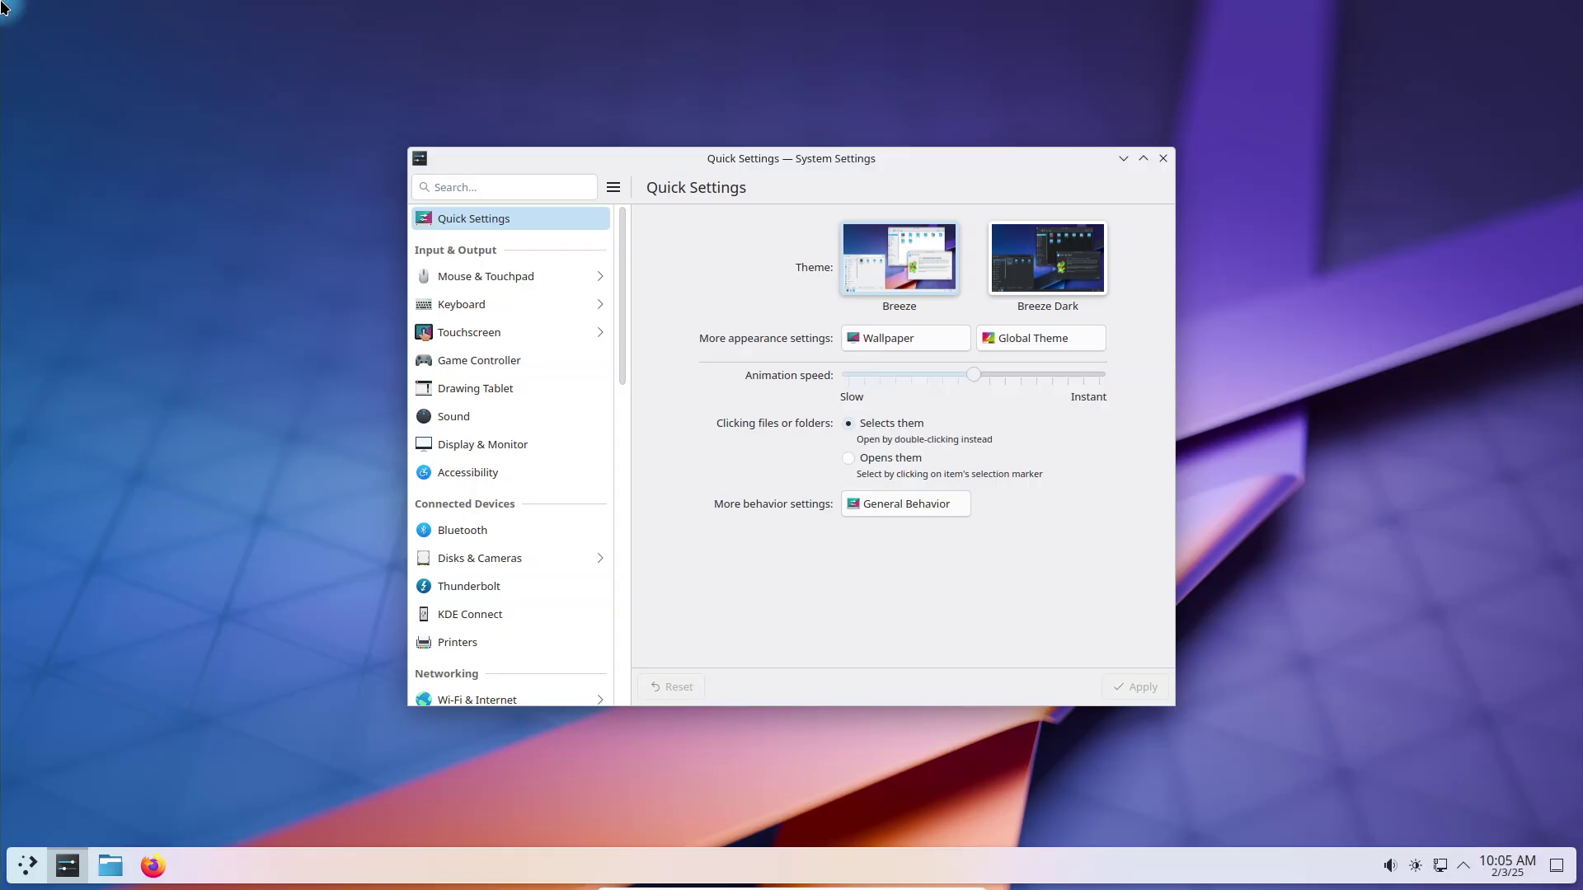
# - Find the Screen Edges settings under Mouse & Touchpad and set the top-left screen corner to No Action
pyautogui.click(497, 330)
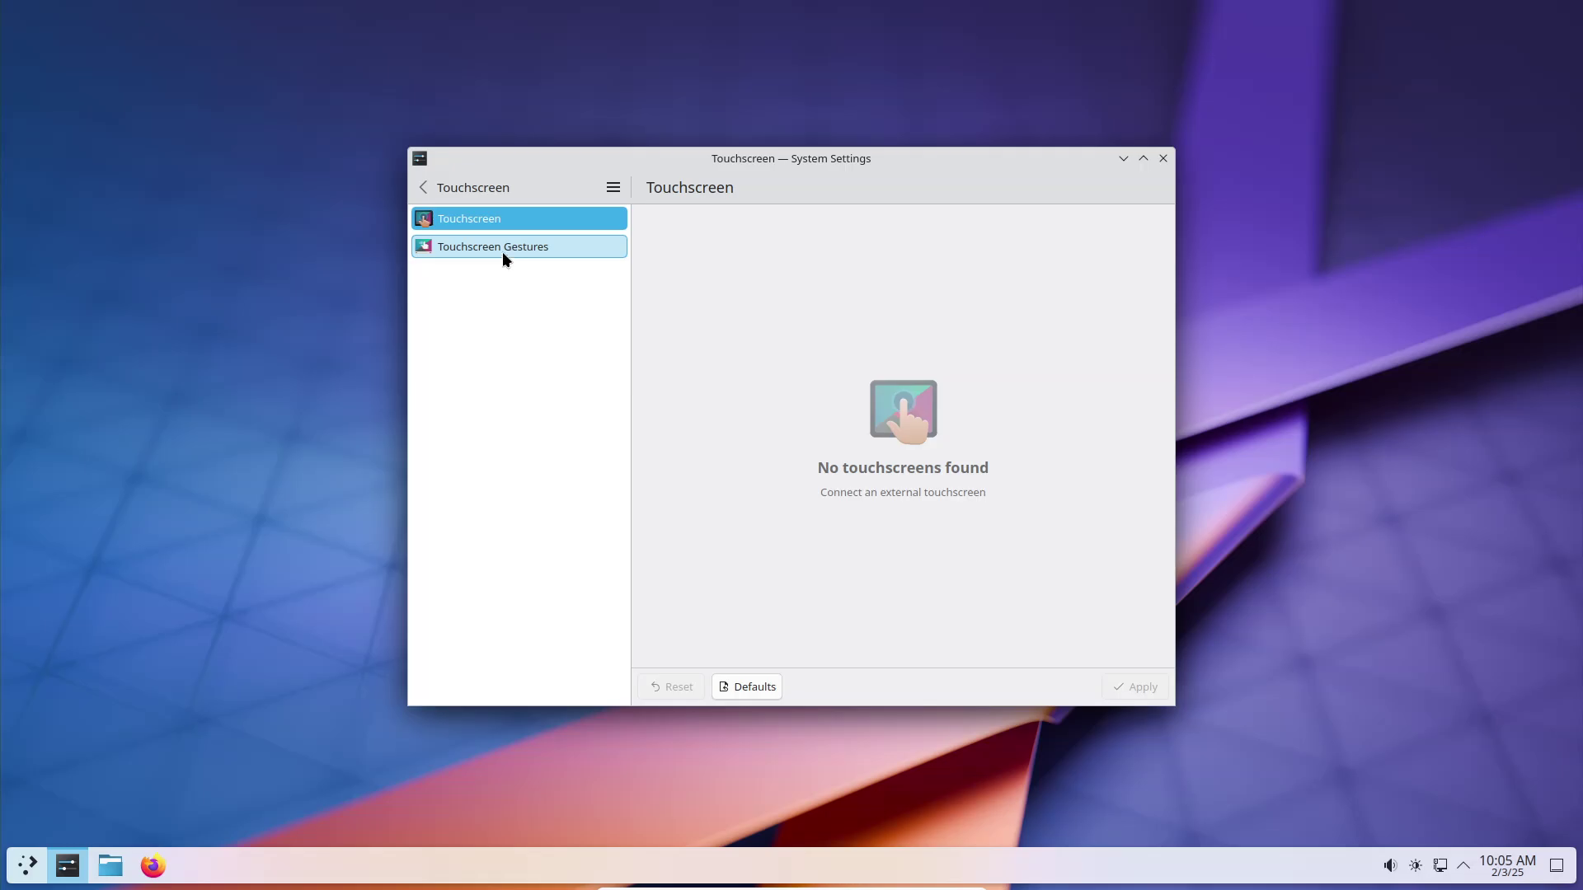
pyautogui.click(465, 185)
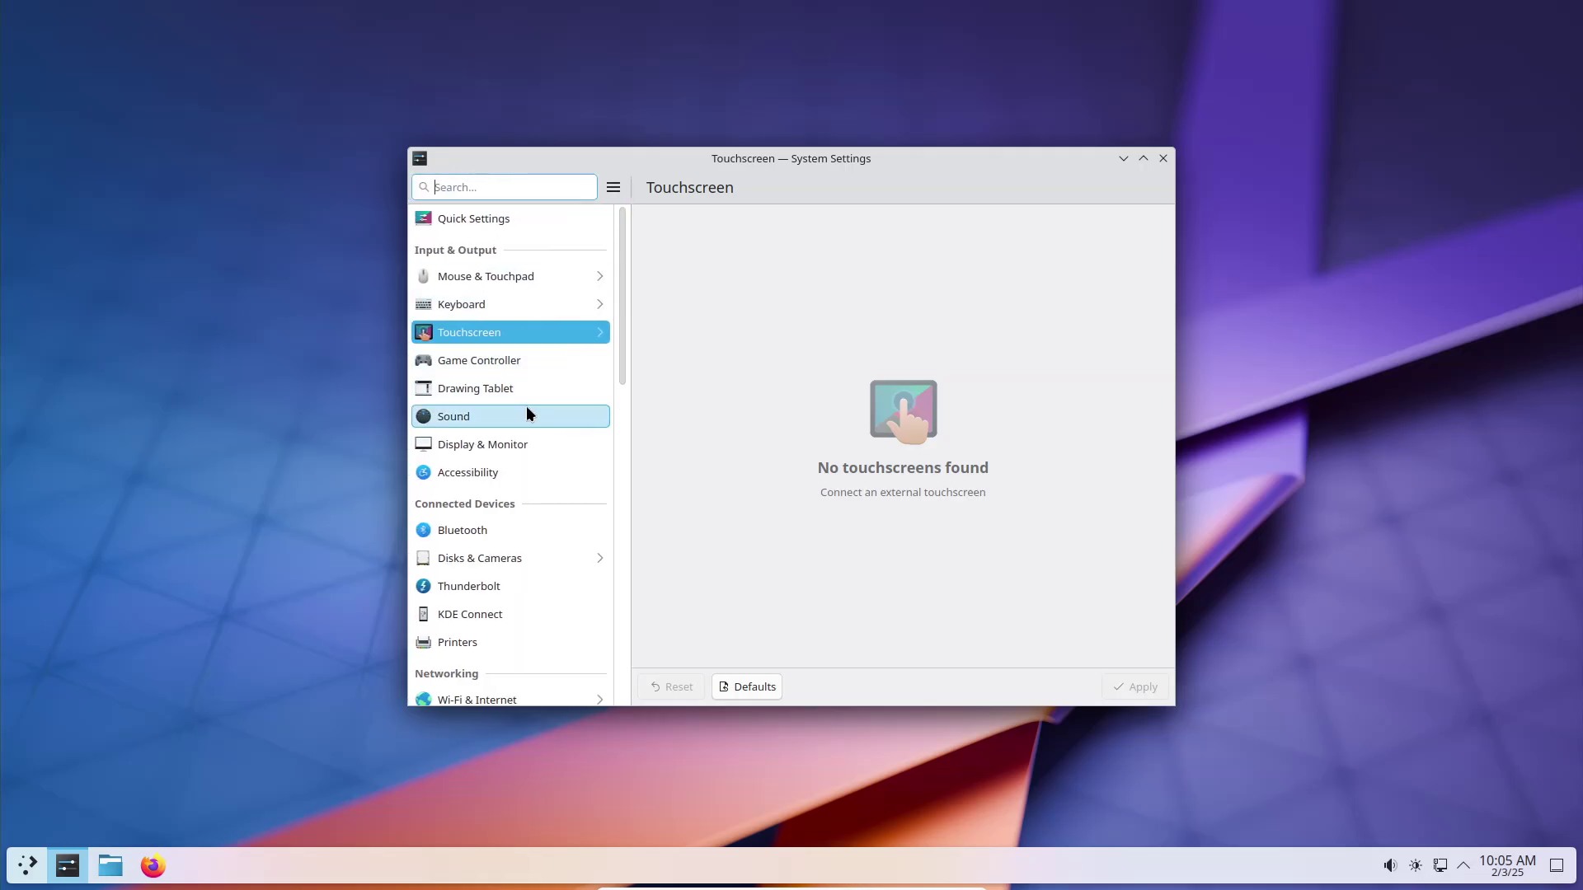
pyautogui.click(508, 275)
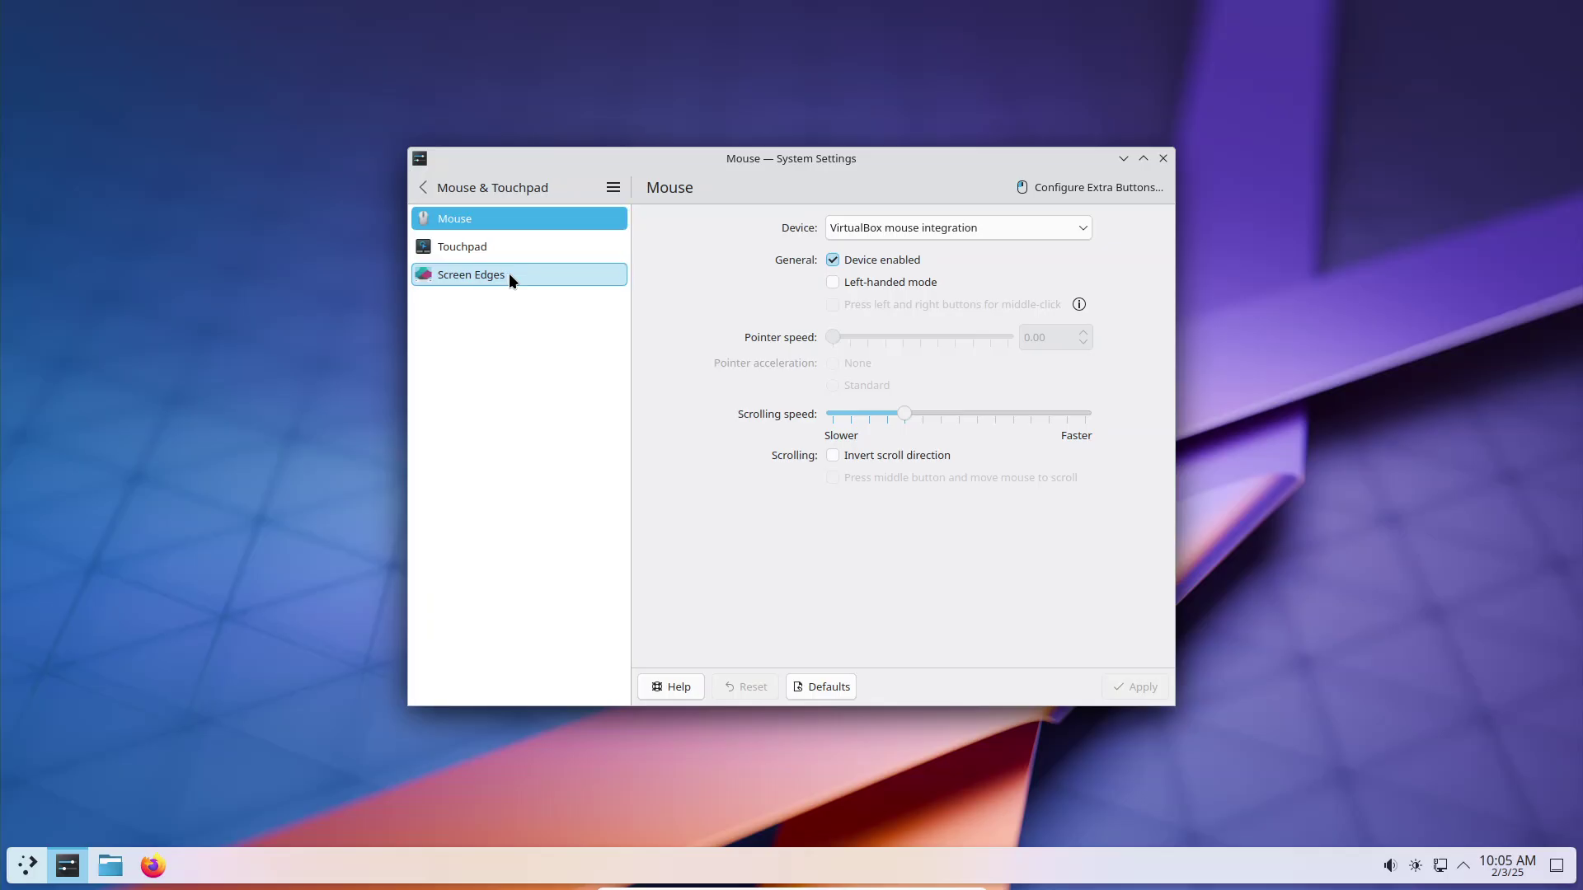
pyautogui.click(508, 274)
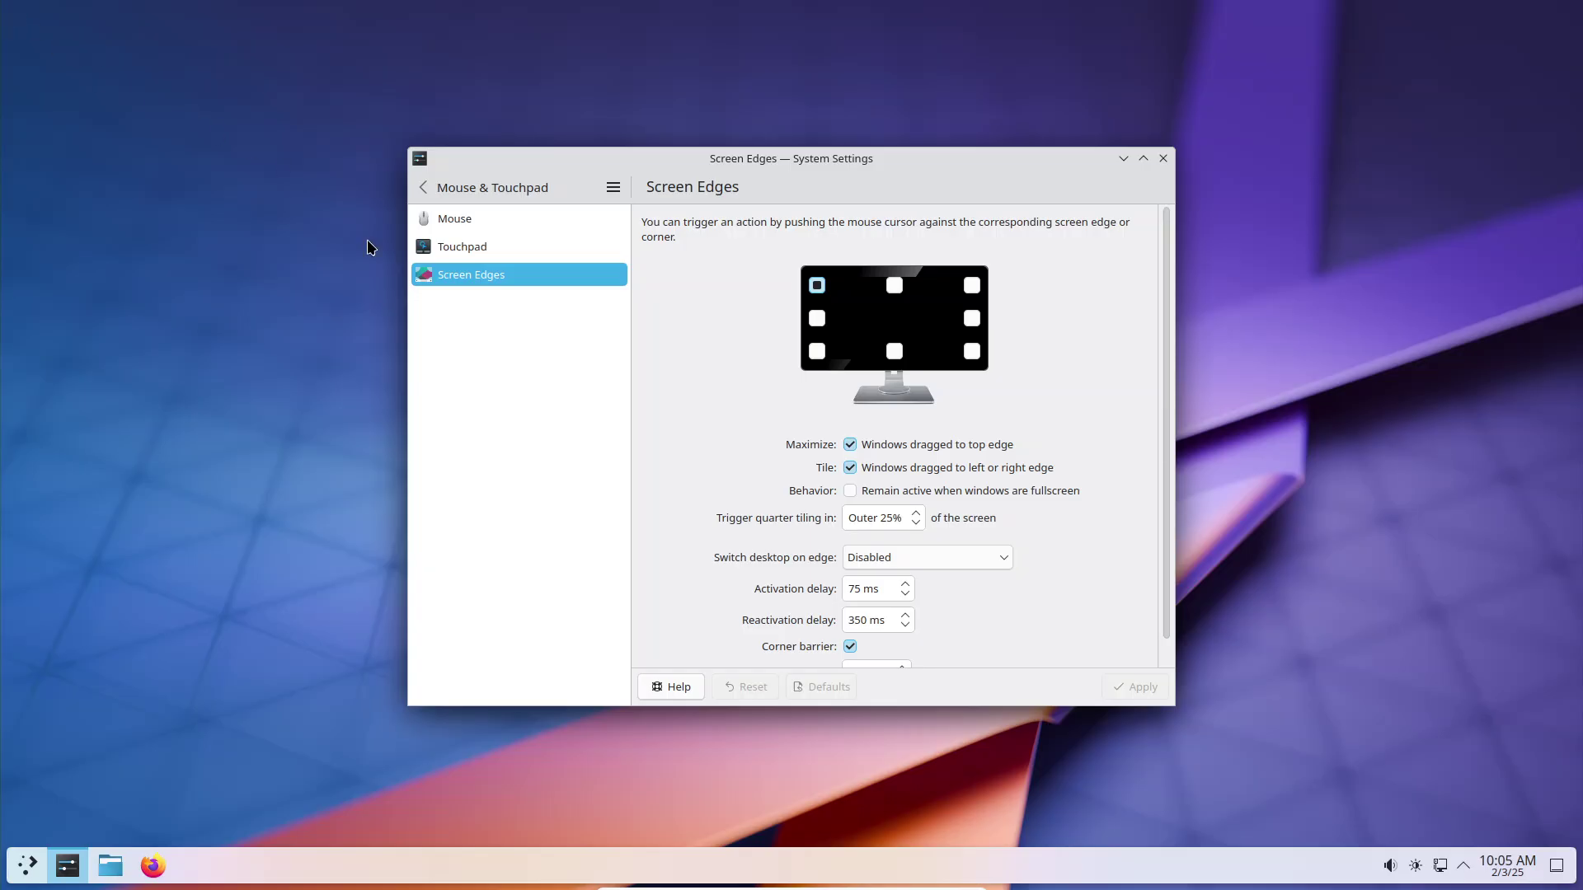
pyautogui.click(819, 285)
pyautogui.click(868, 308)
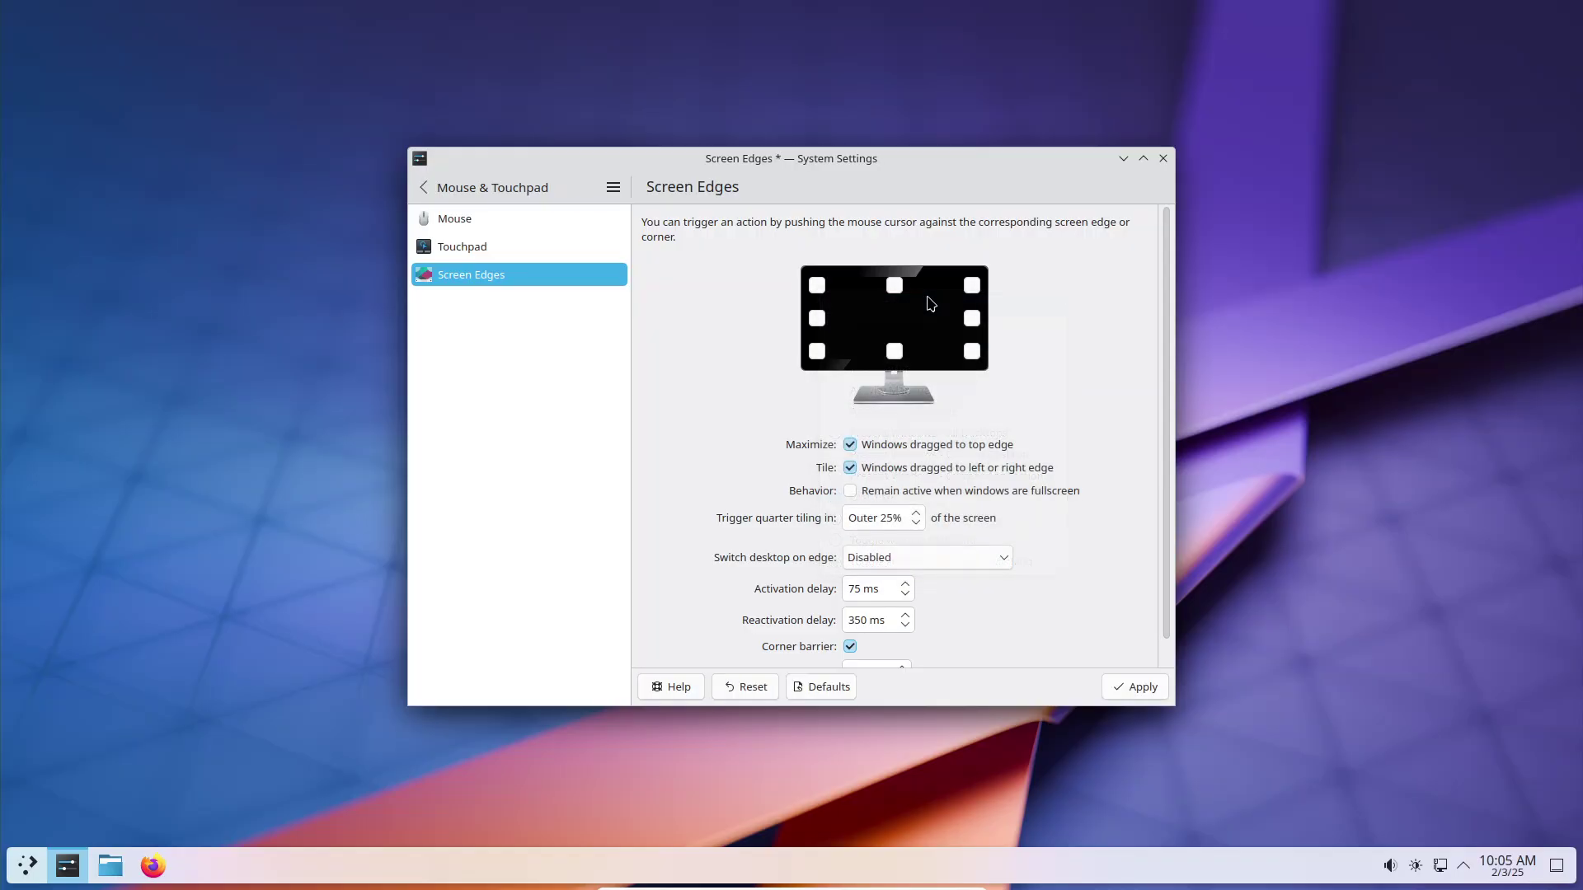
# - Assign Show KRunner to the top-right screen corner, apply the change and test that corner
pyautogui.click(972, 284)
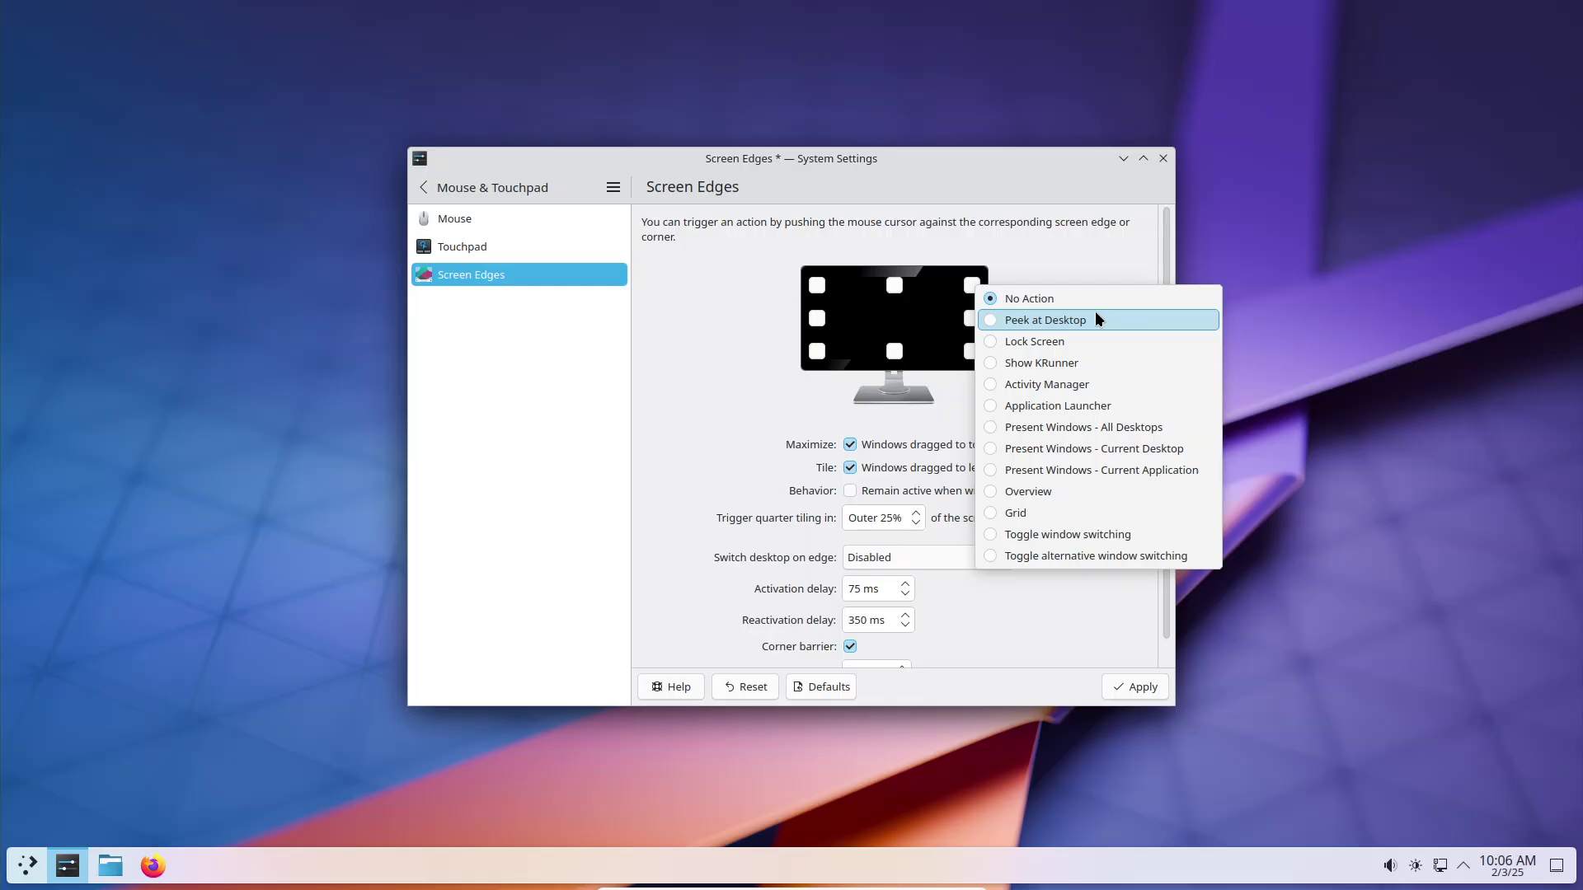
pyautogui.click(1081, 364)
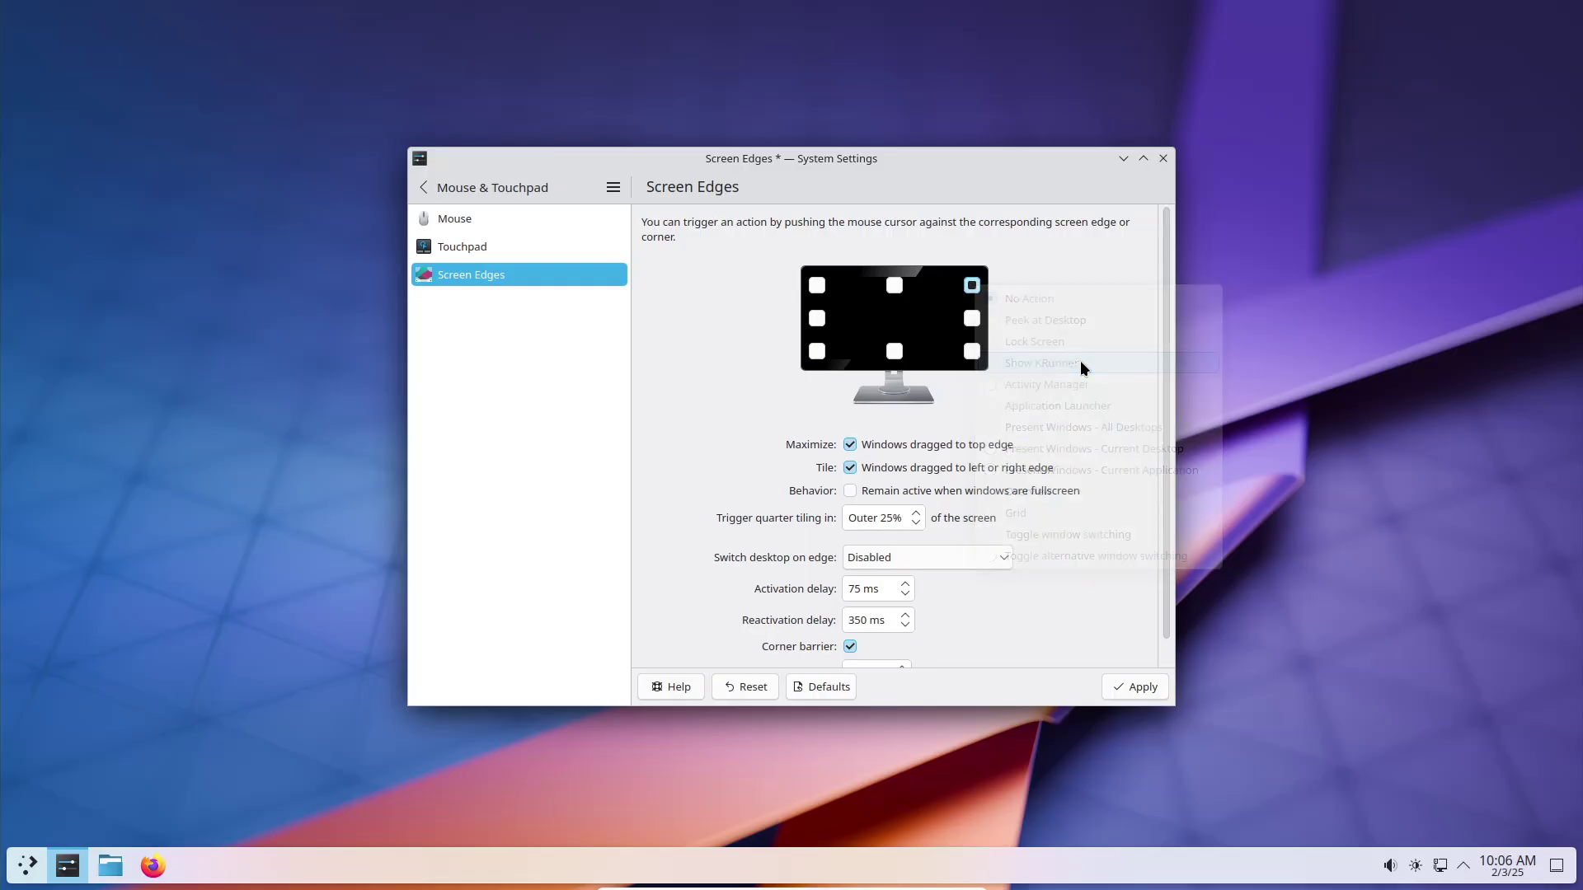
pyautogui.click(1141, 687)
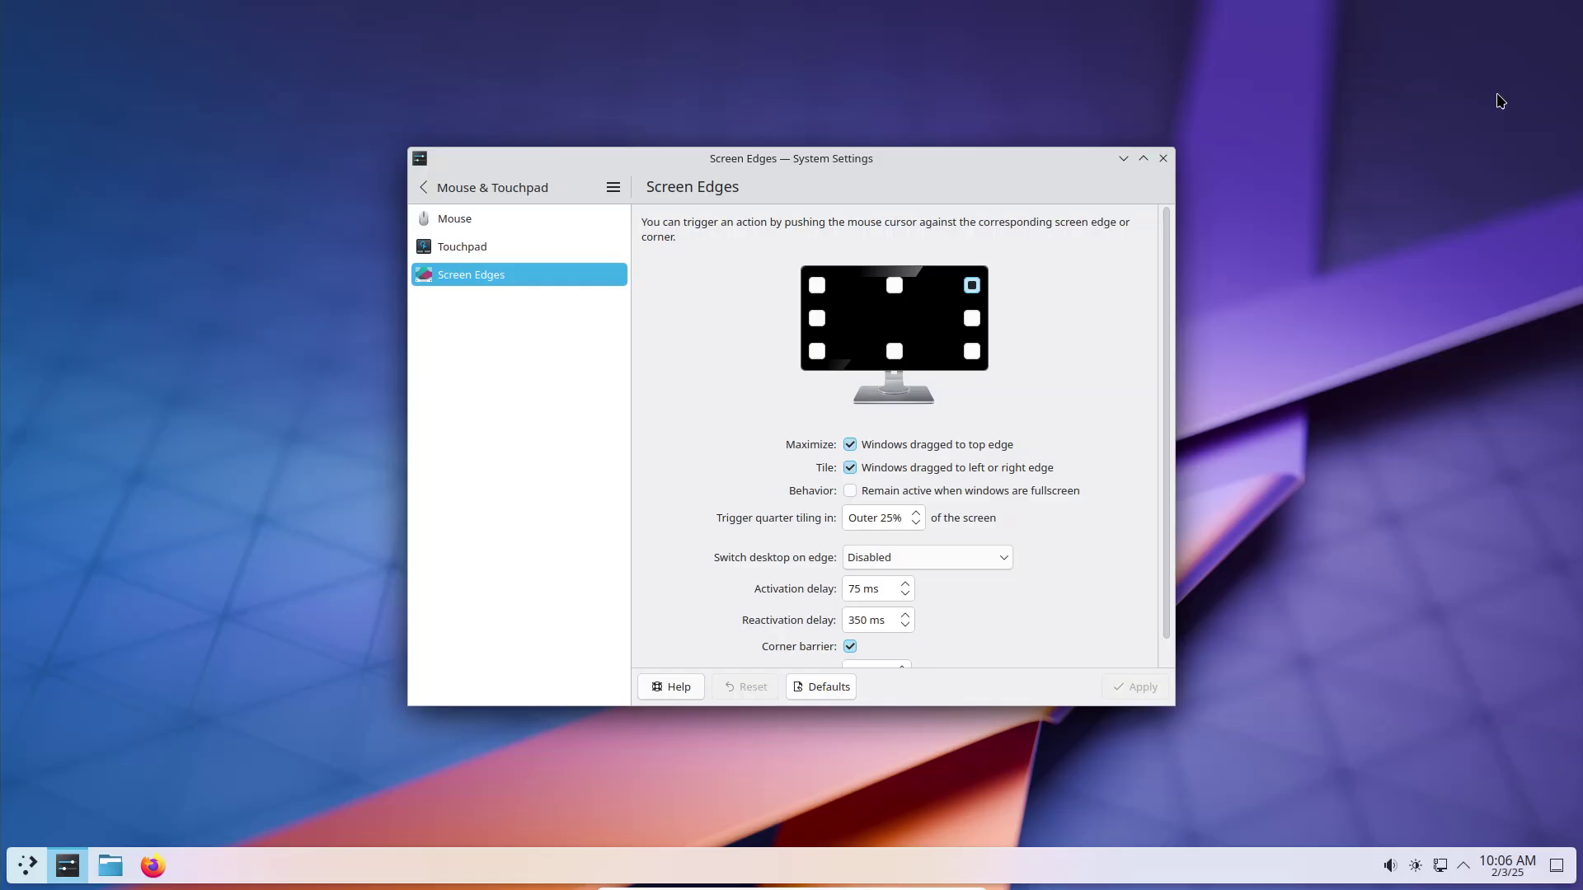
pyautogui.moveTo(1581, 5)
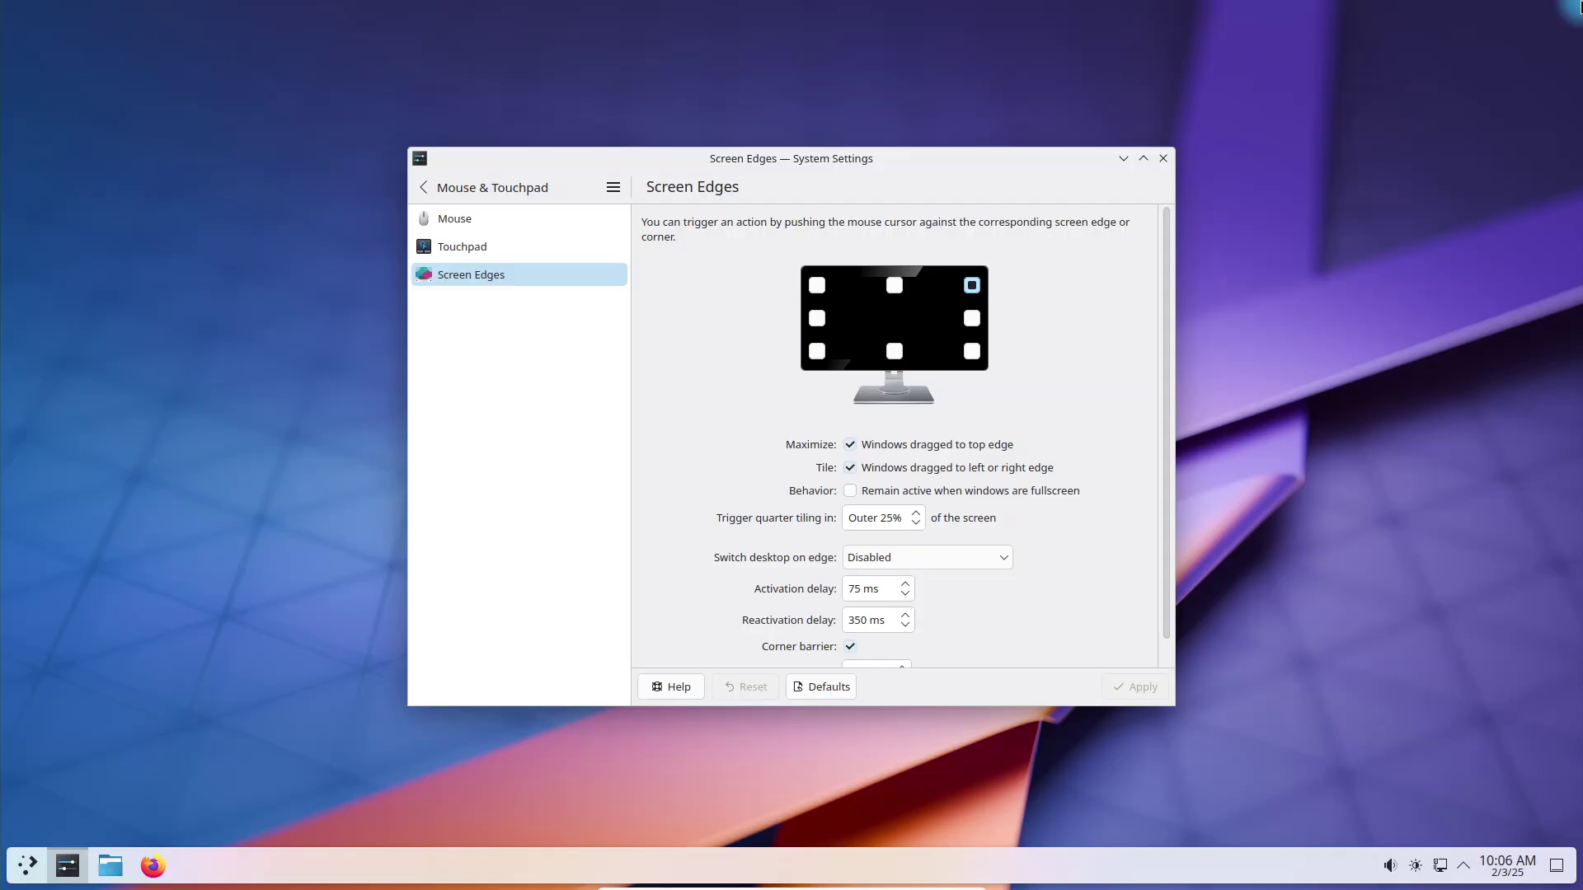
# - Set the top-right screen corner to No Action, apply the change and close System Settings
pyautogui.click(974, 286)
pyautogui.click(1036, 297)
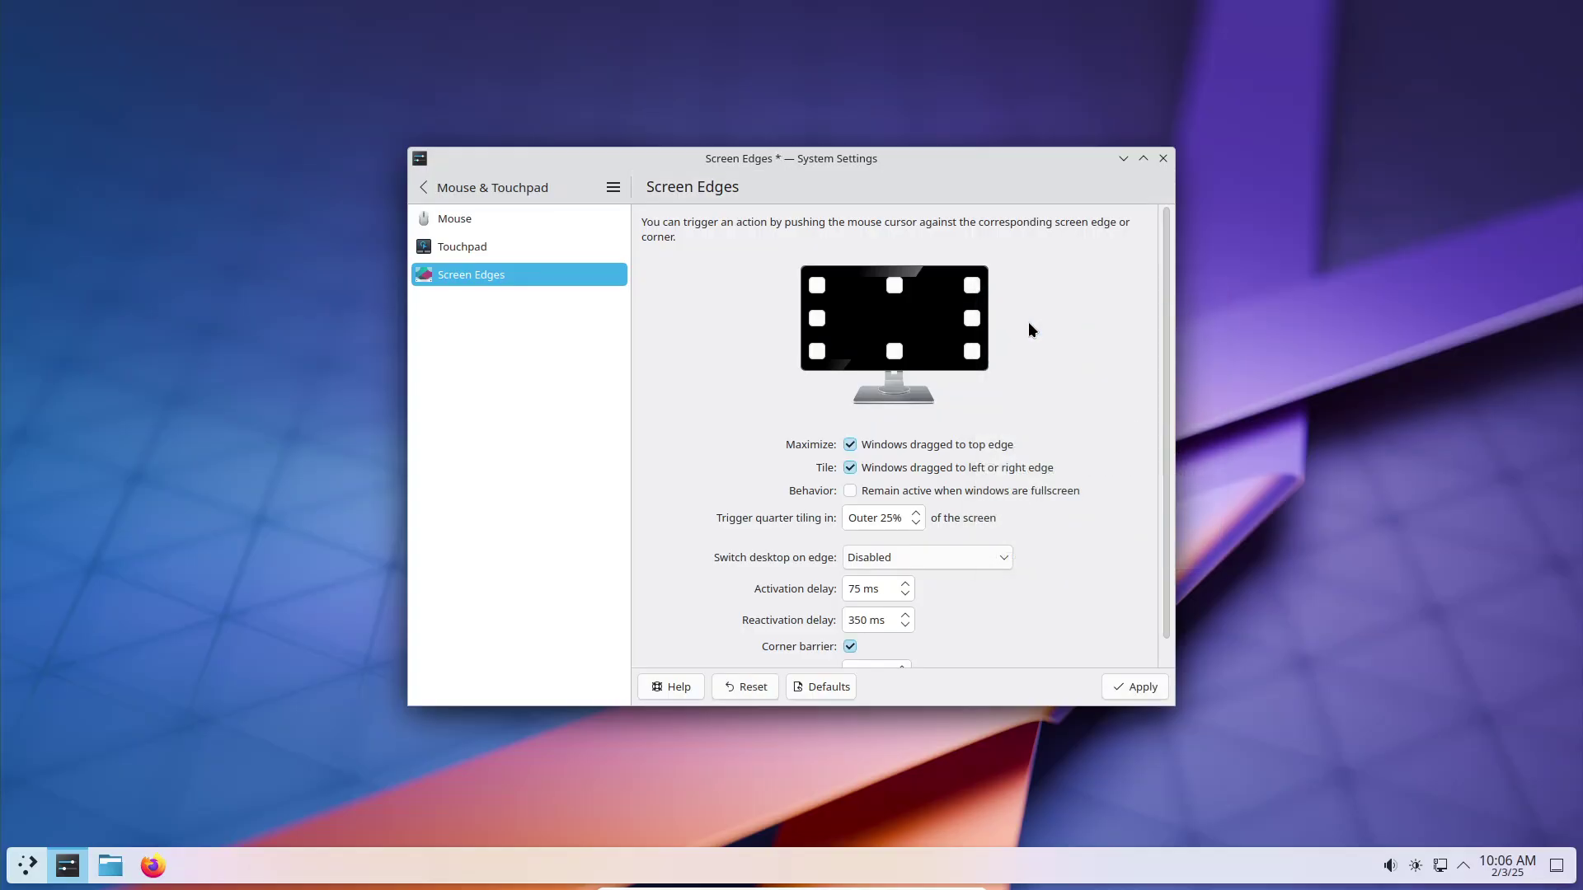
pyautogui.click(1142, 688)
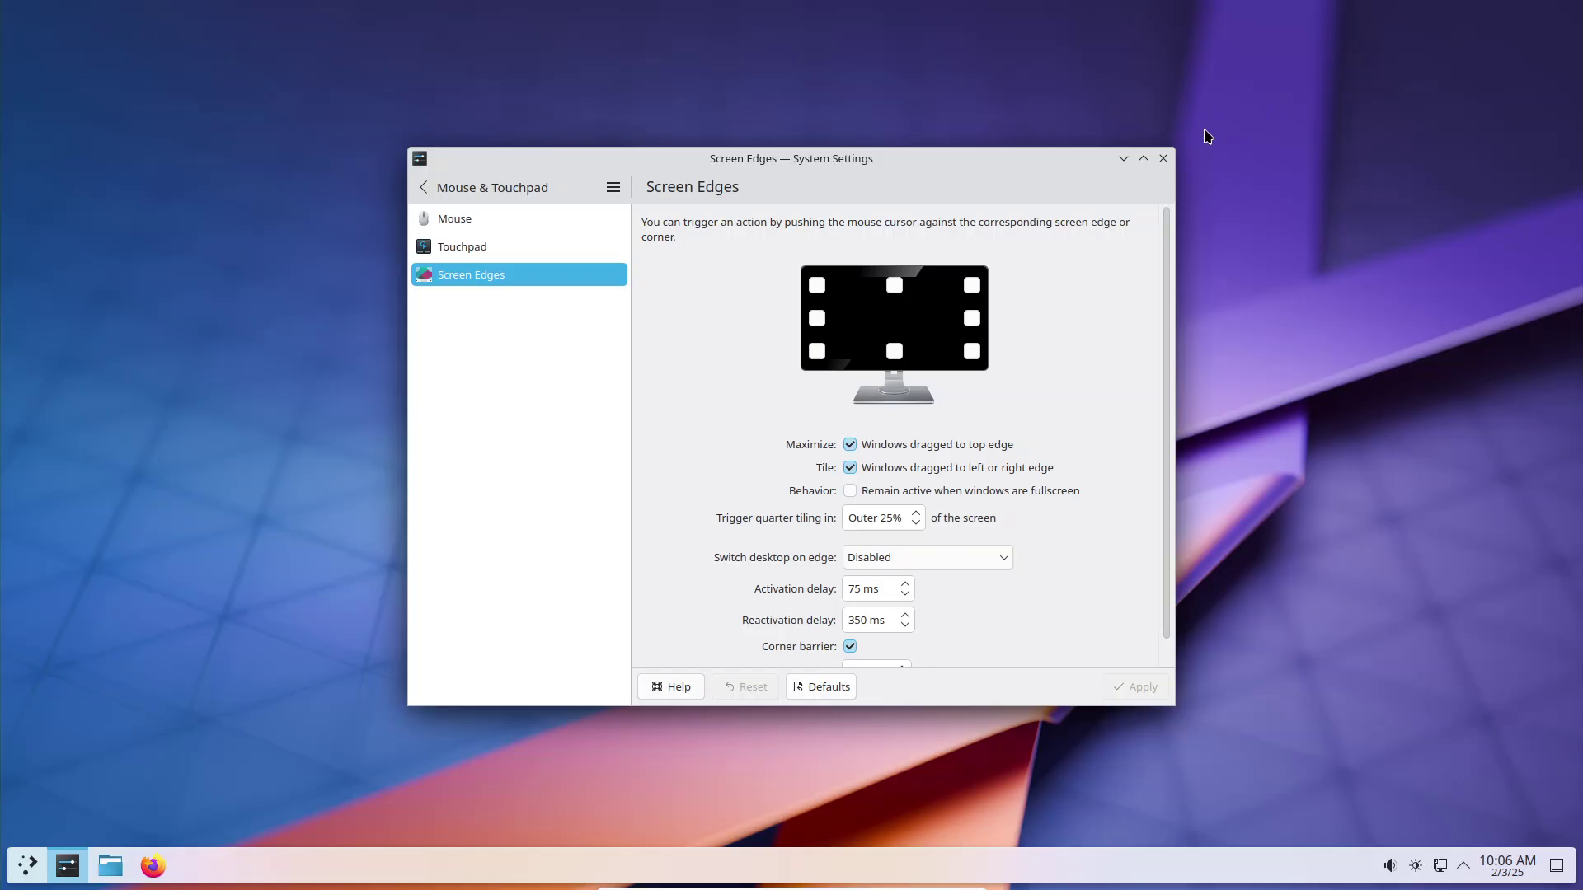
pyautogui.click(1163, 159)
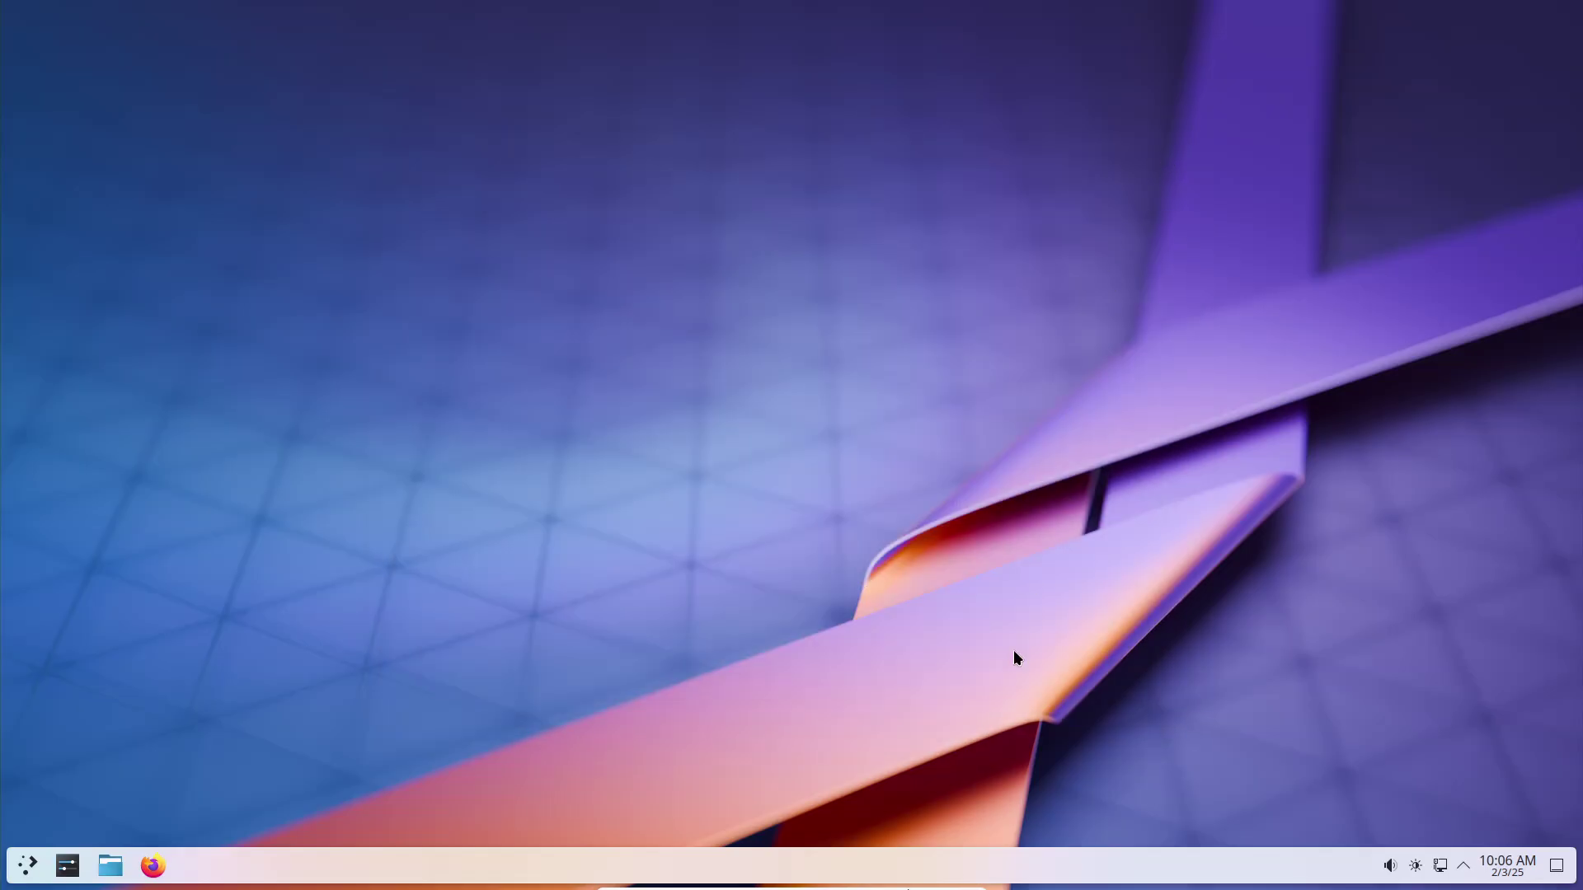
# - Insert the Guest Additions CD image into the virtual machine, then mount and open the VBox_GAs_7.1.6 disc
pyautogui.moveTo(796, 887)
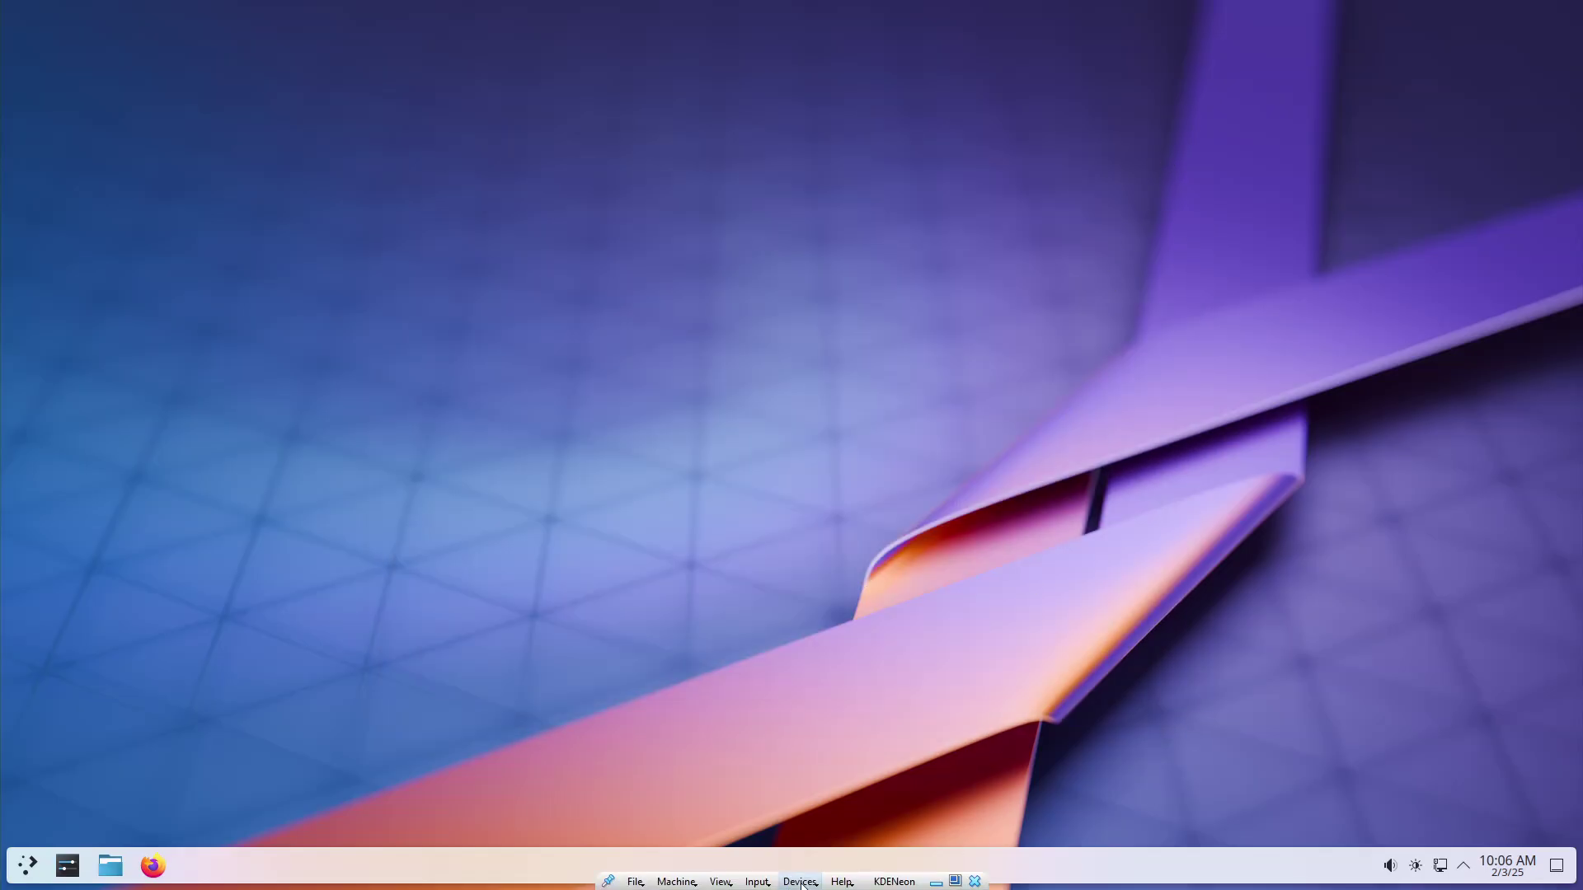
pyautogui.click(695, 882)
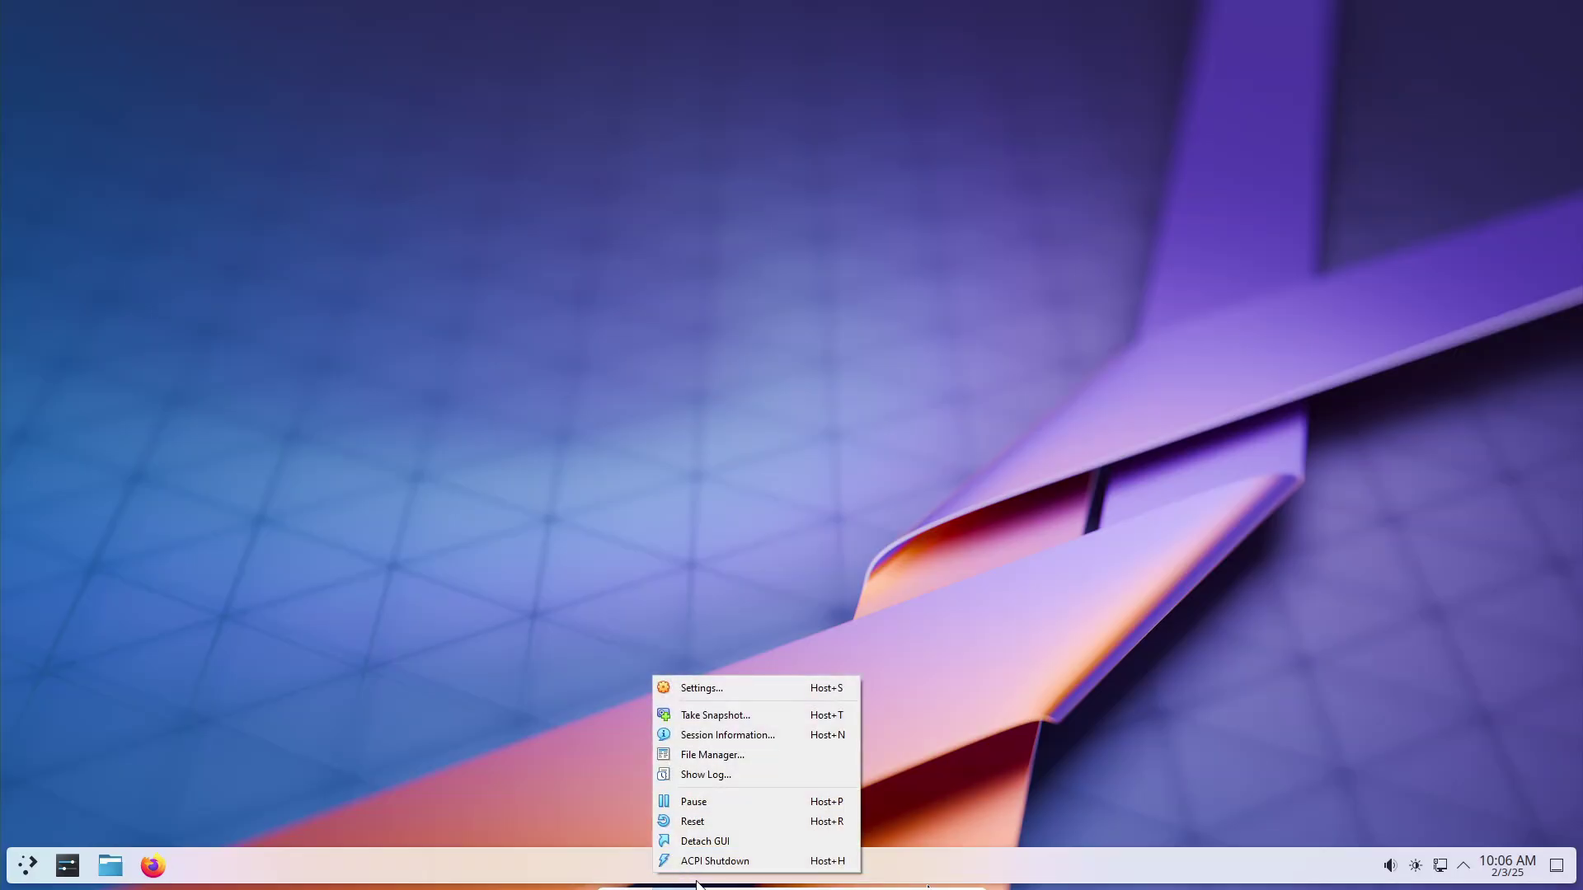
pyautogui.click(928, 888)
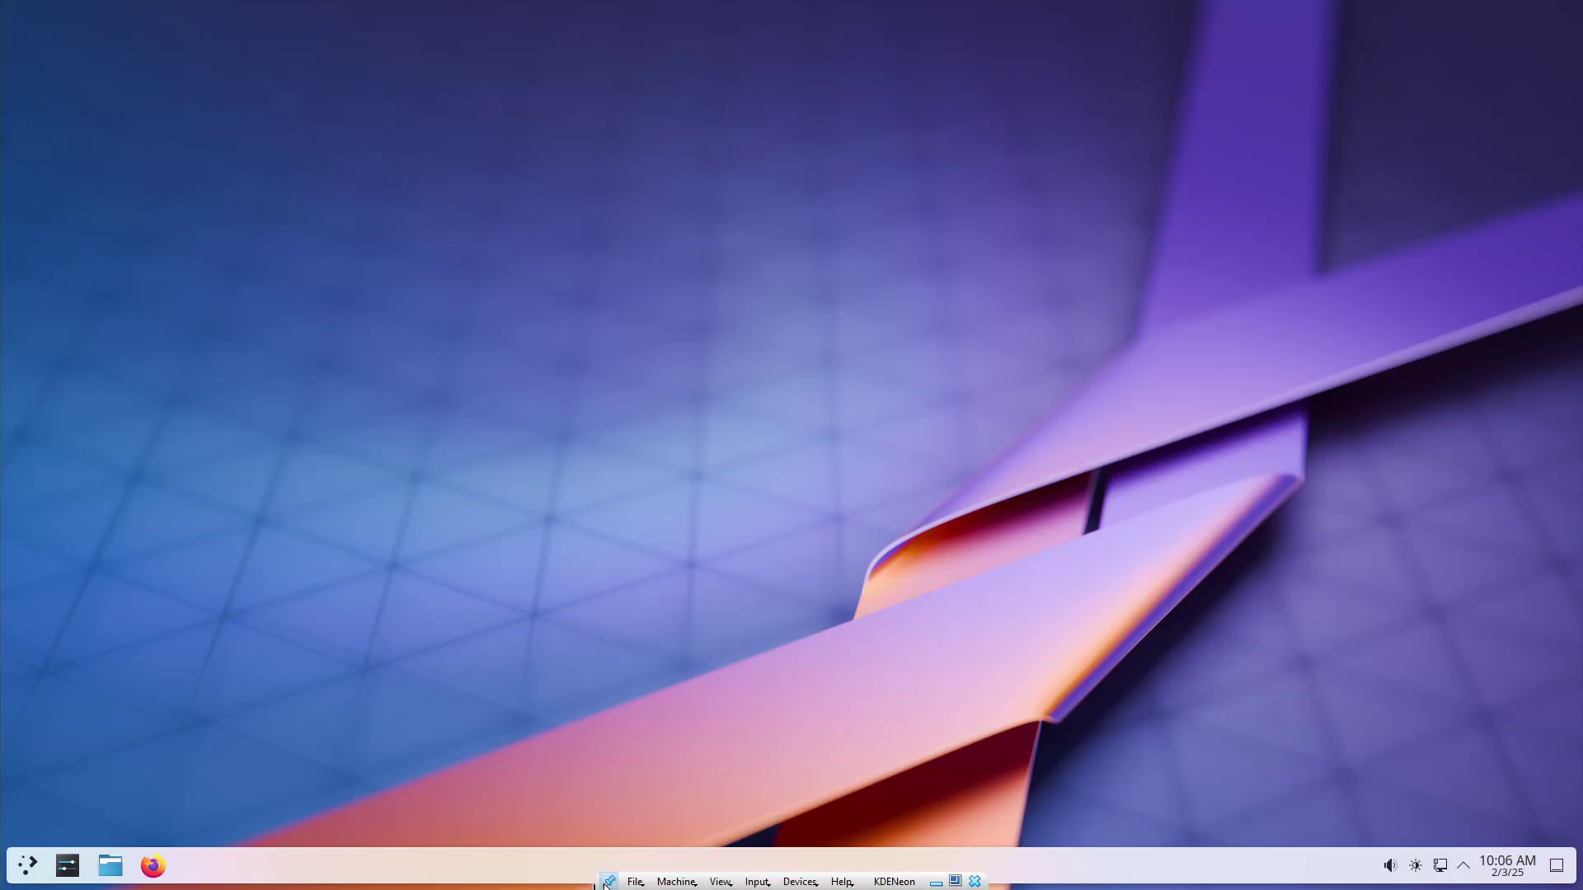
pyautogui.click(756, 882)
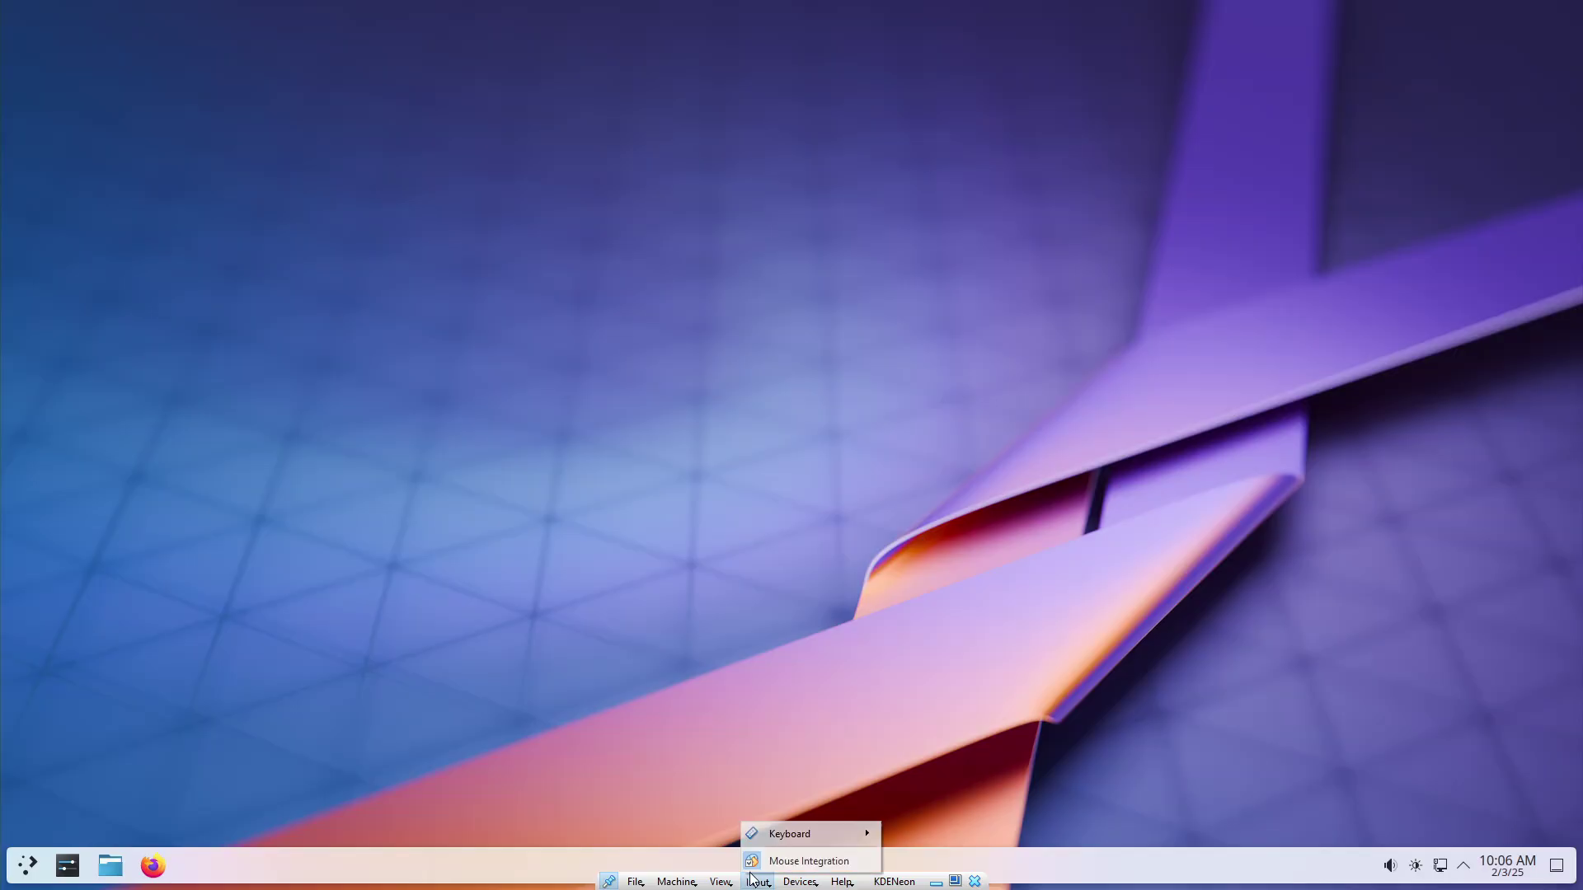
pyautogui.click(796, 883)
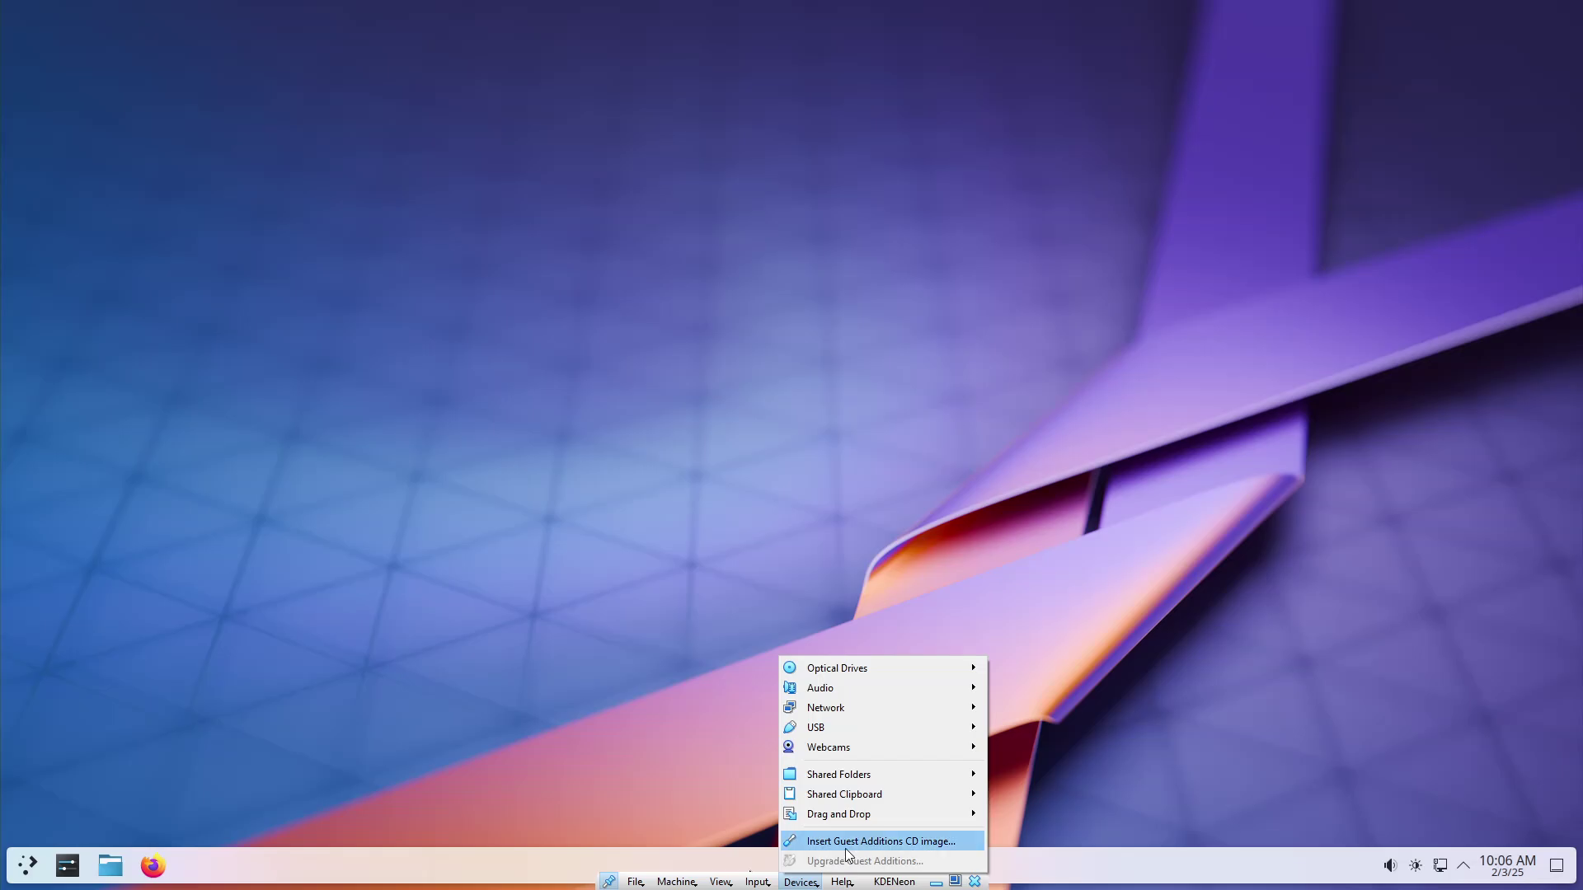
pyautogui.click(799, 841)
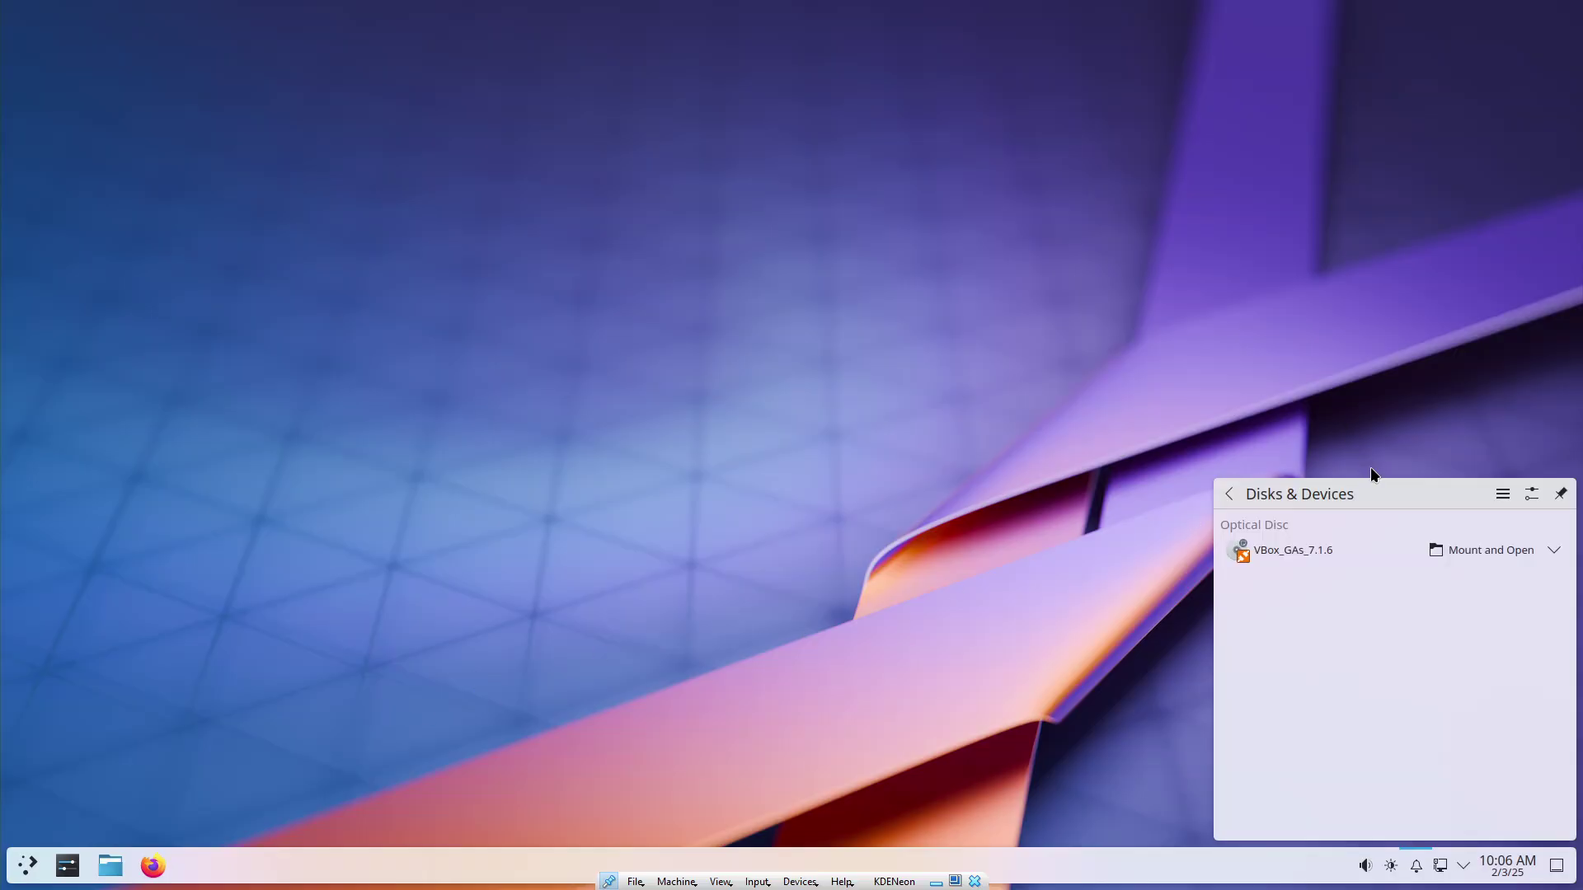
pyautogui.click(1461, 552)
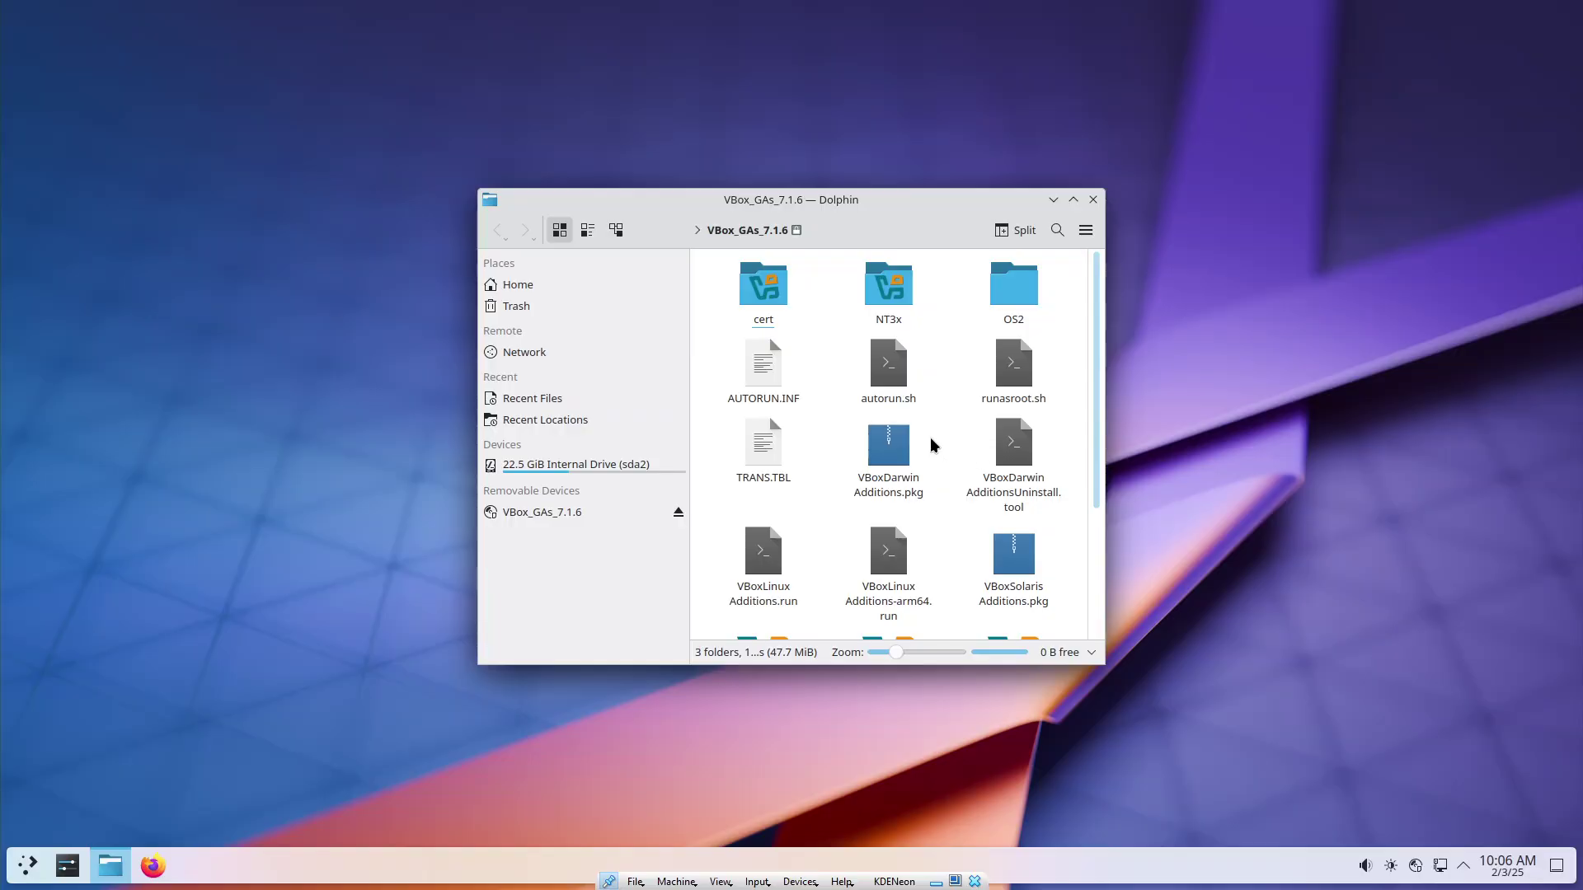
# - Try to execute VBoxLinuxAdditions.run directly from the Guest Additions disc and close the terminal window
pyautogui.scroll(-3, 938, 445)
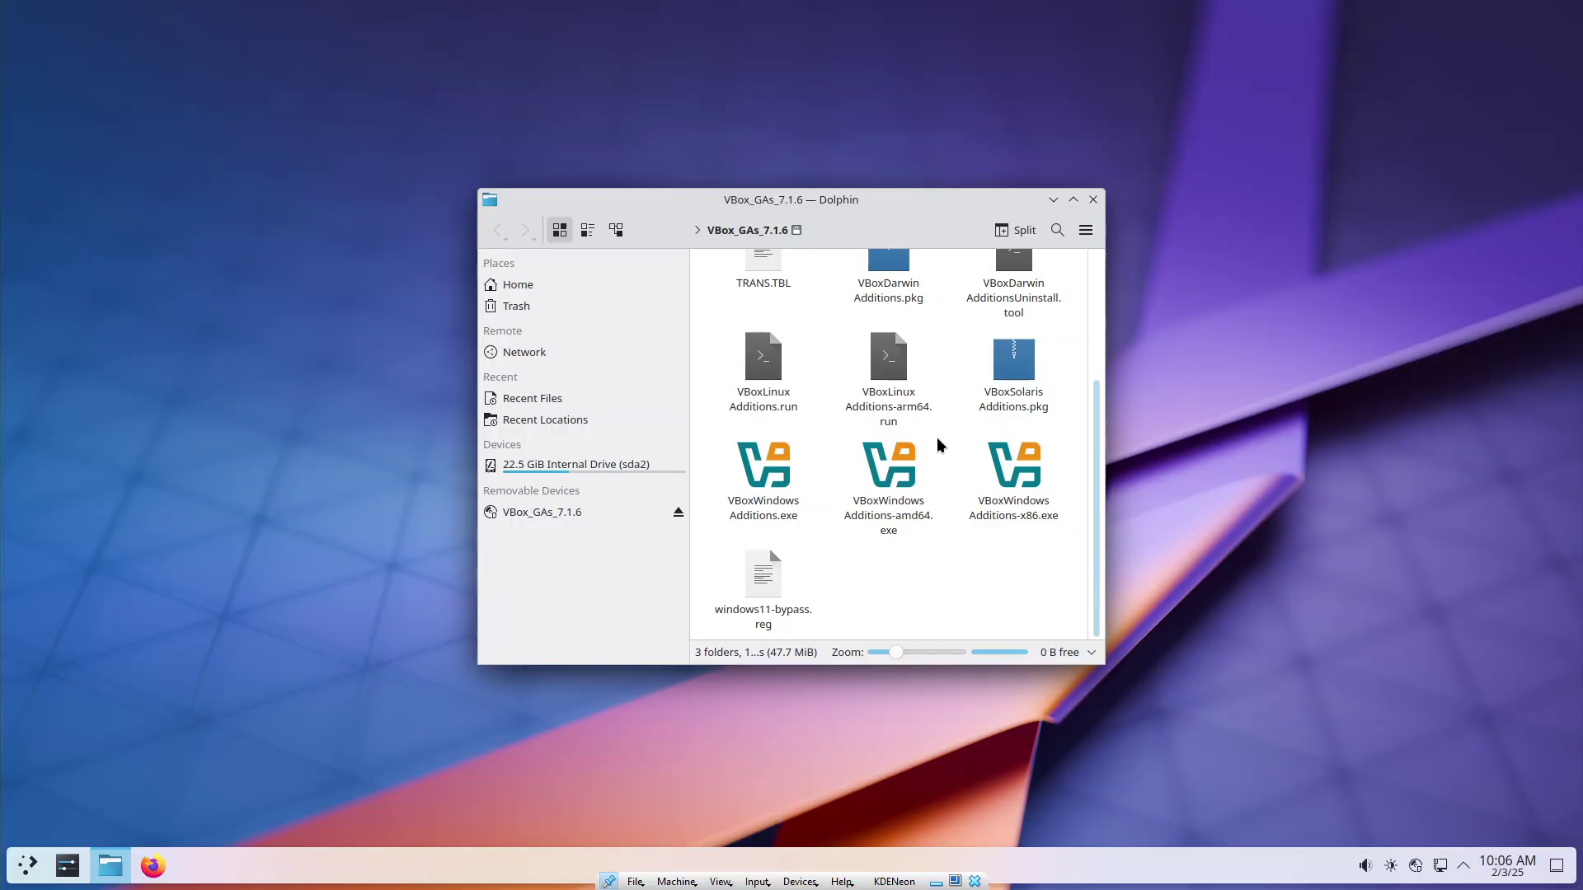
pyautogui.scroll(2, 937, 439)
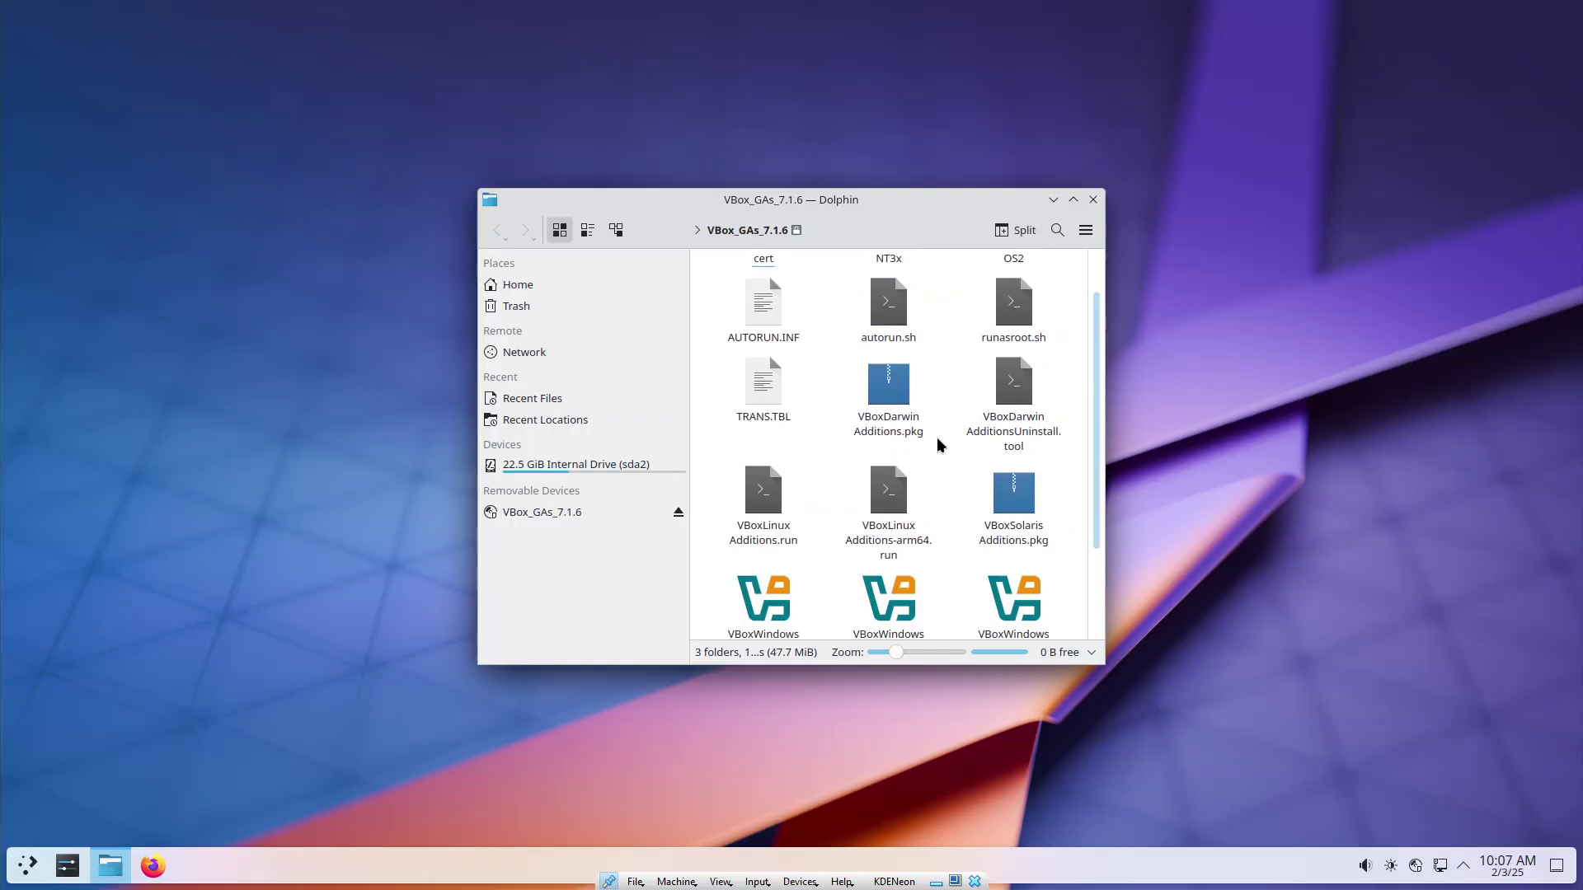
pyautogui.click(758, 535)
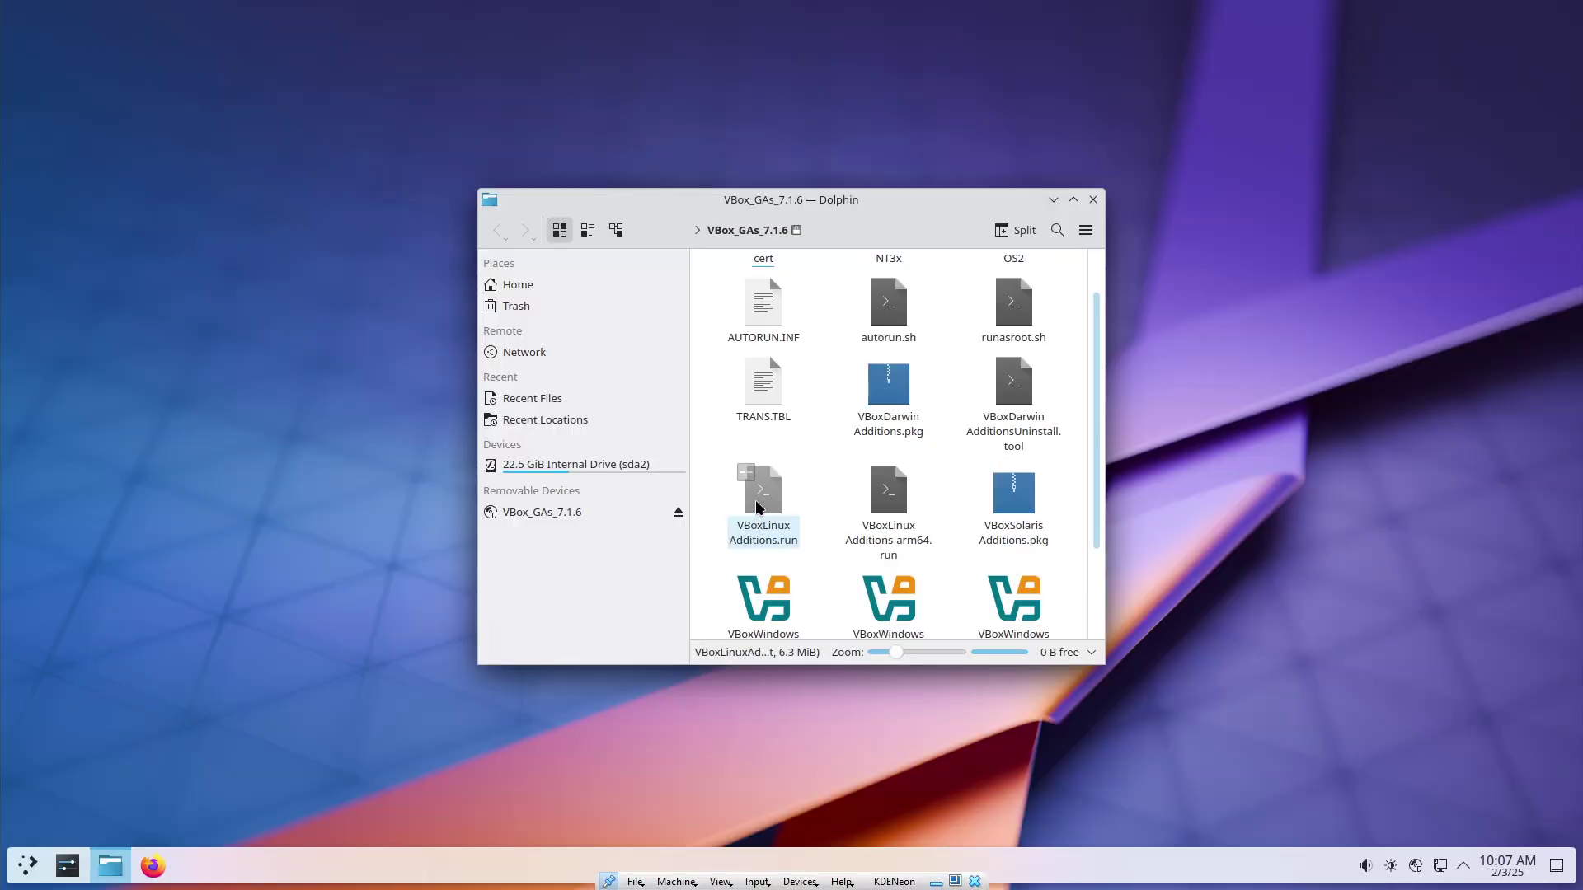
pyautogui.doubleClick(755, 501)
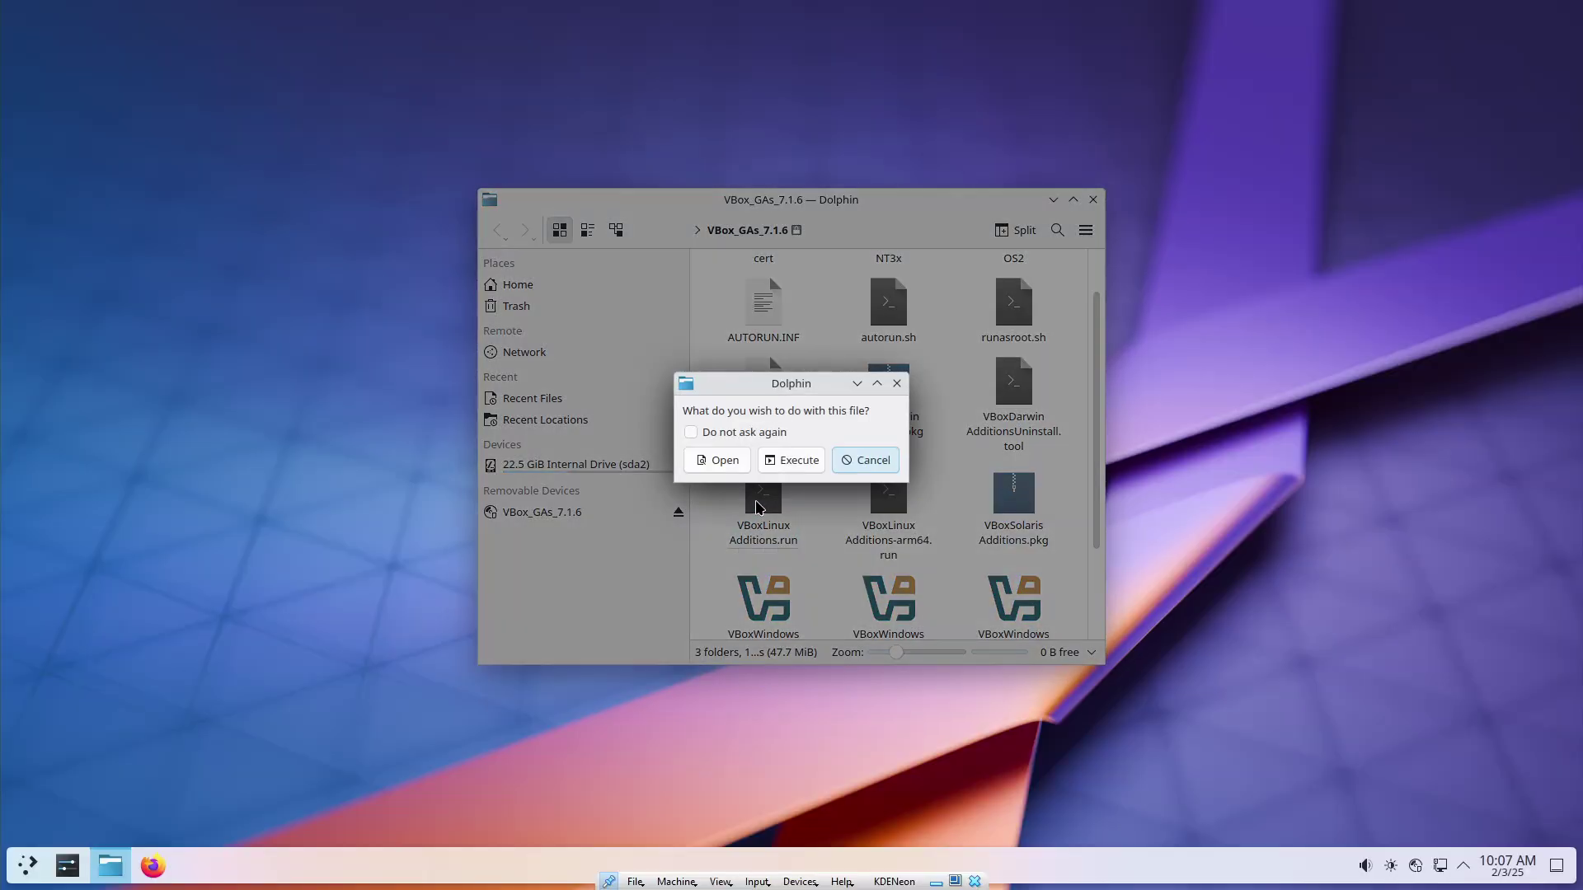
pyautogui.click(799, 467)
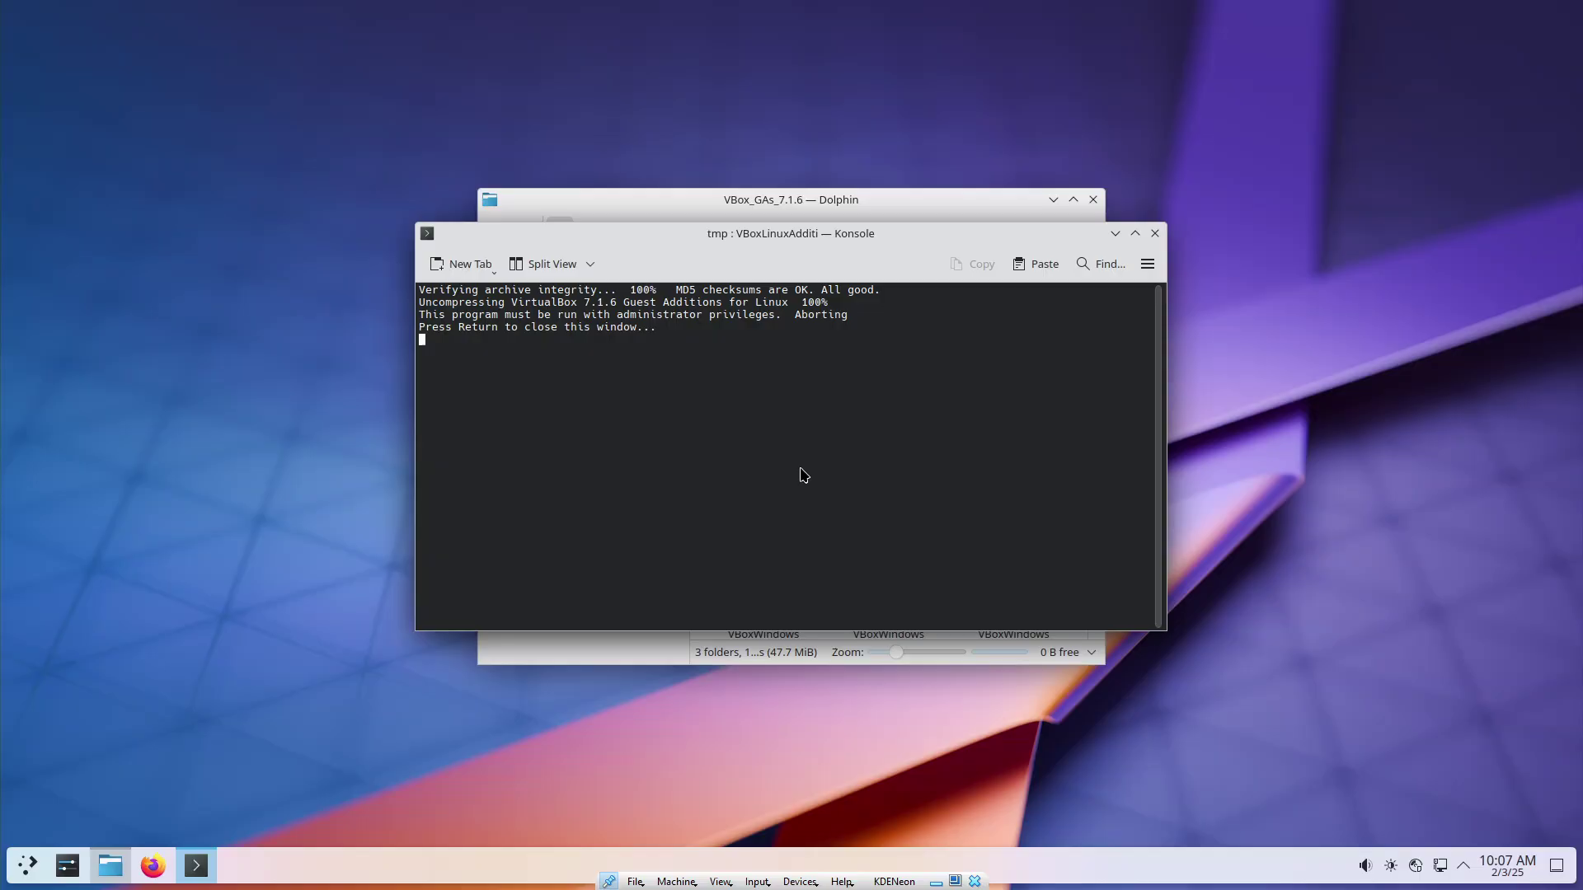
pyautogui.press('Return')
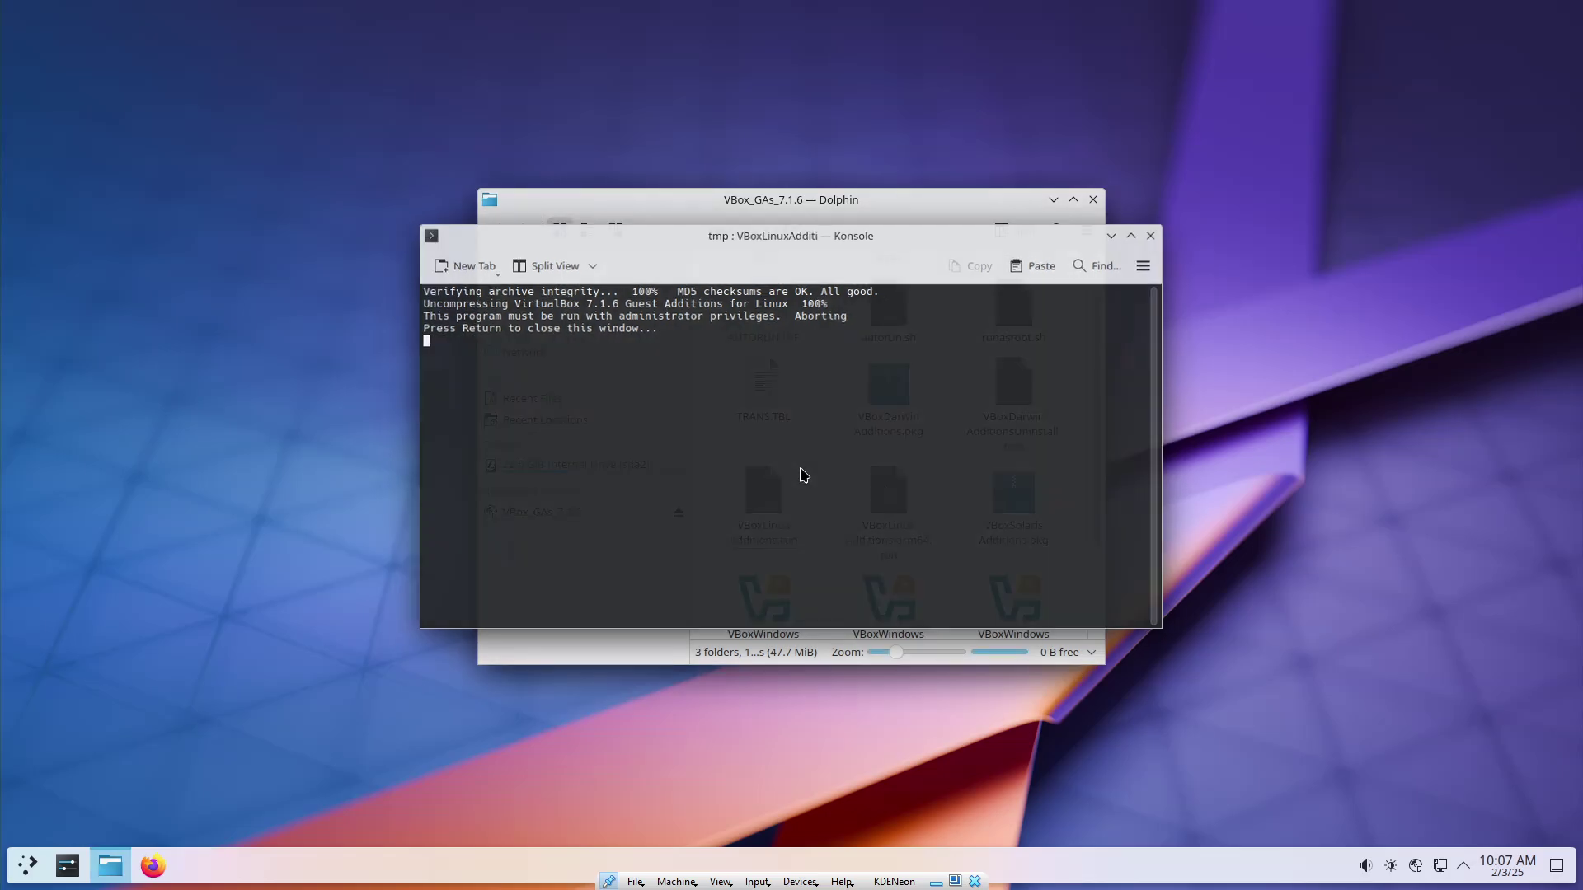
# - Open the Guest Additions disc folder as administrator and authenticate with the account password
pyautogui.rightClick(766, 511)
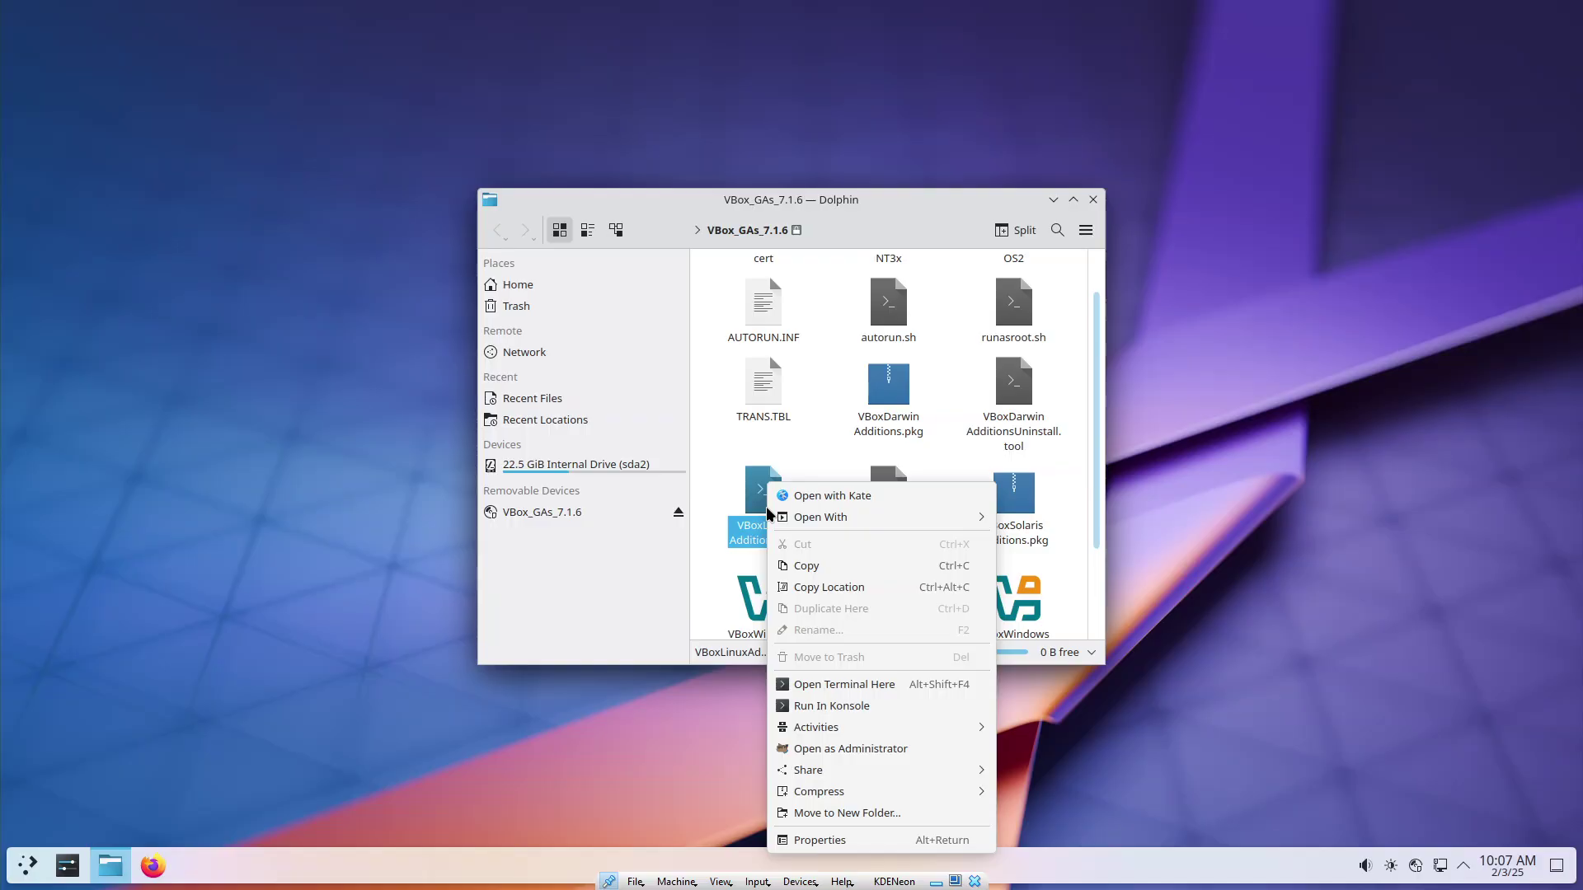
pyautogui.click(835, 740)
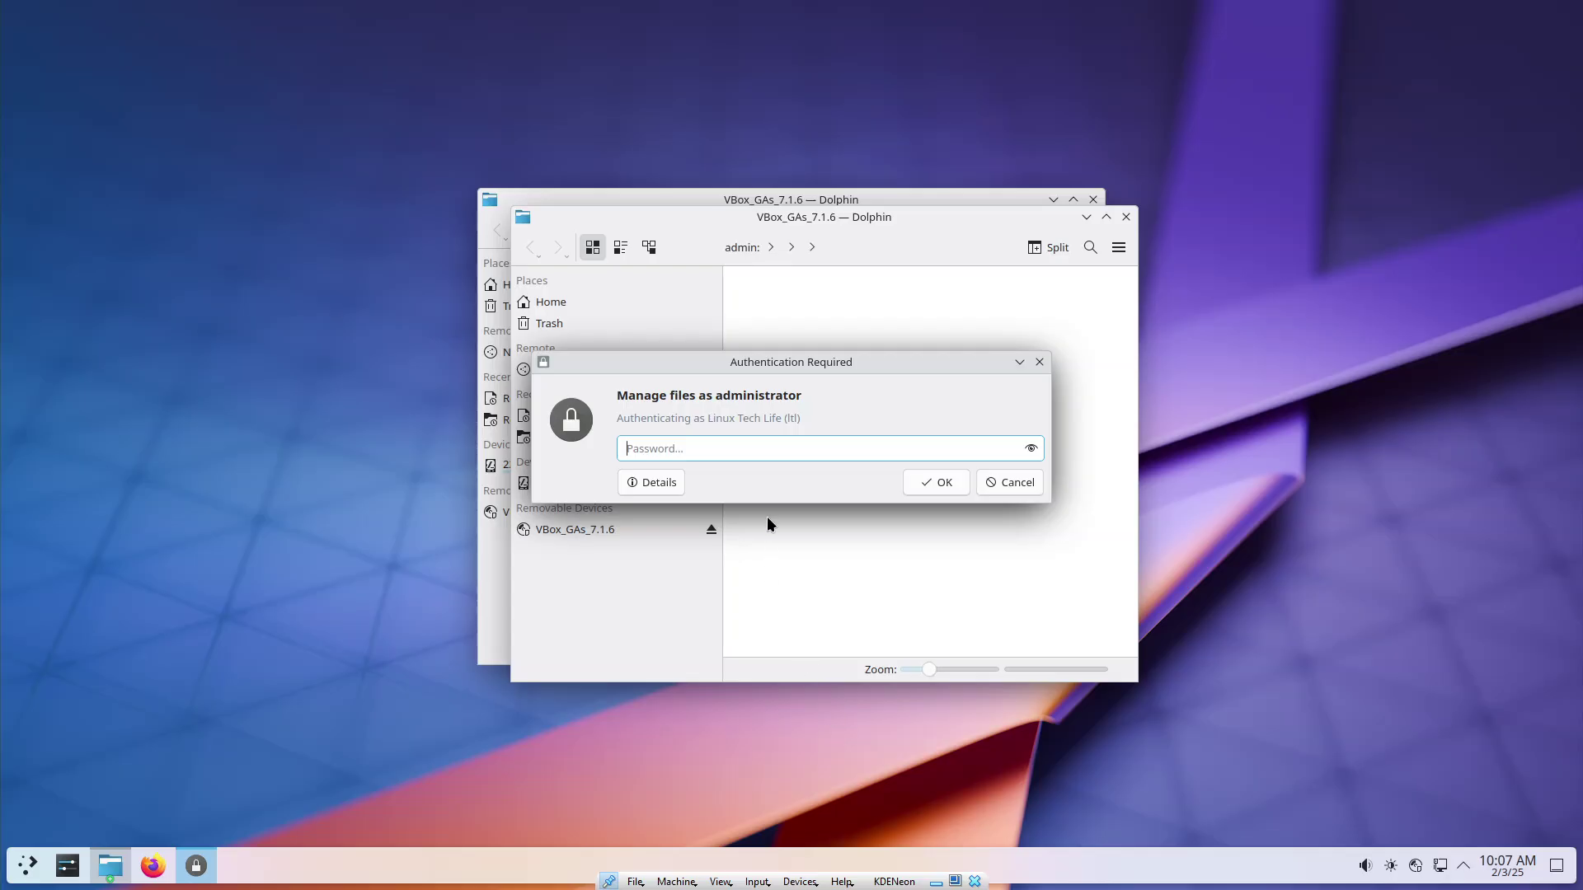
pyautogui.write('**********')
pyautogui.press('Return')
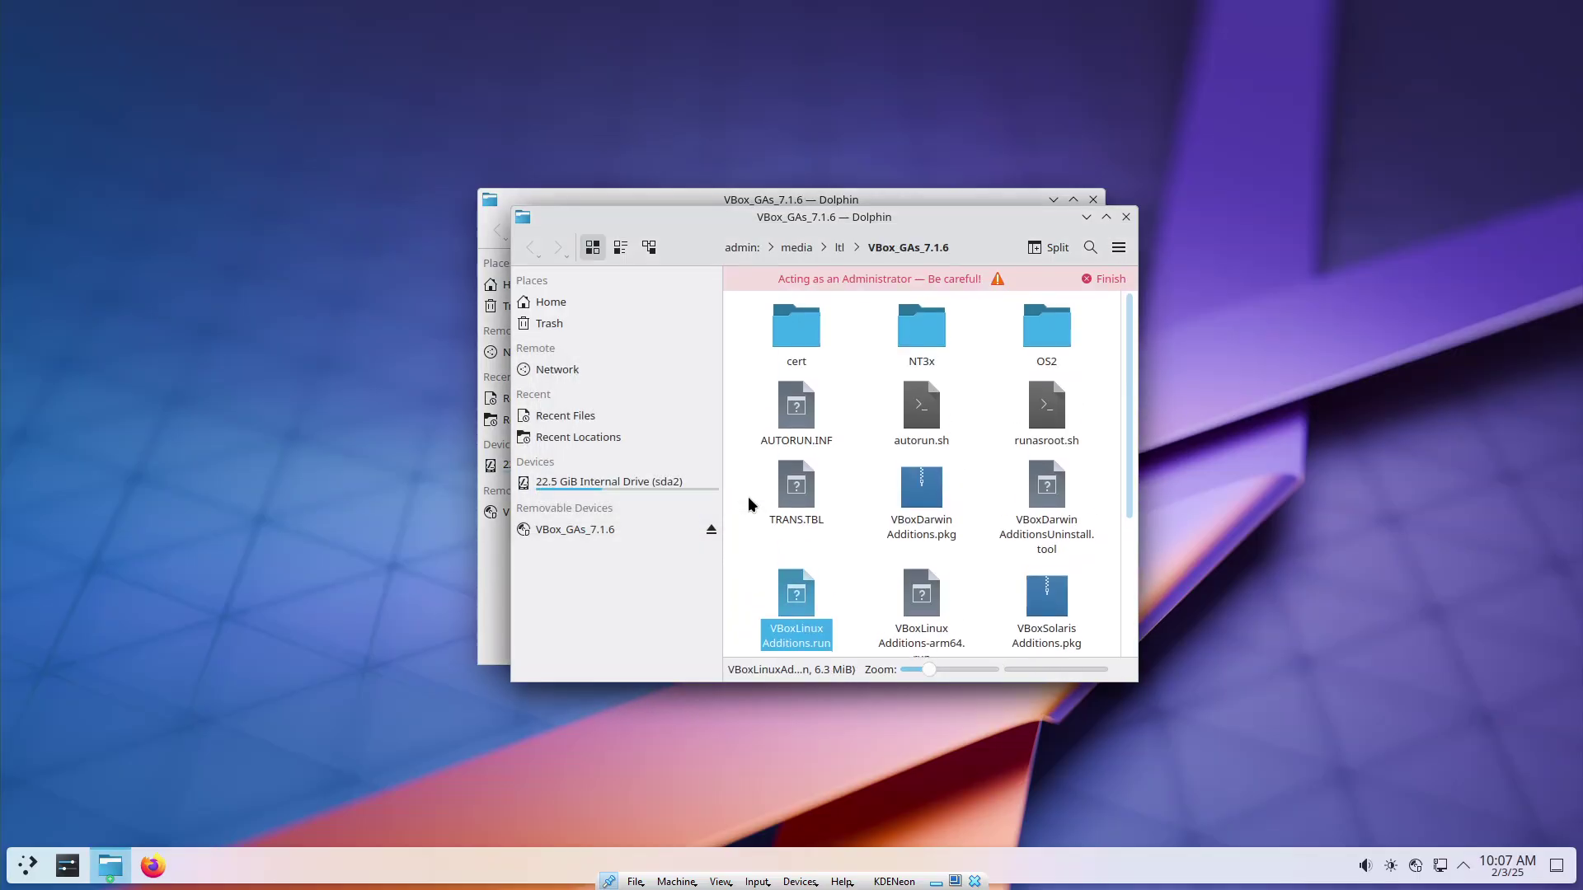
# - Try to open VBoxLinuxAdditions.run in the administrator window, authenticating with the account password, and dismiss the application chooser
pyautogui.doubleClick(804, 608)
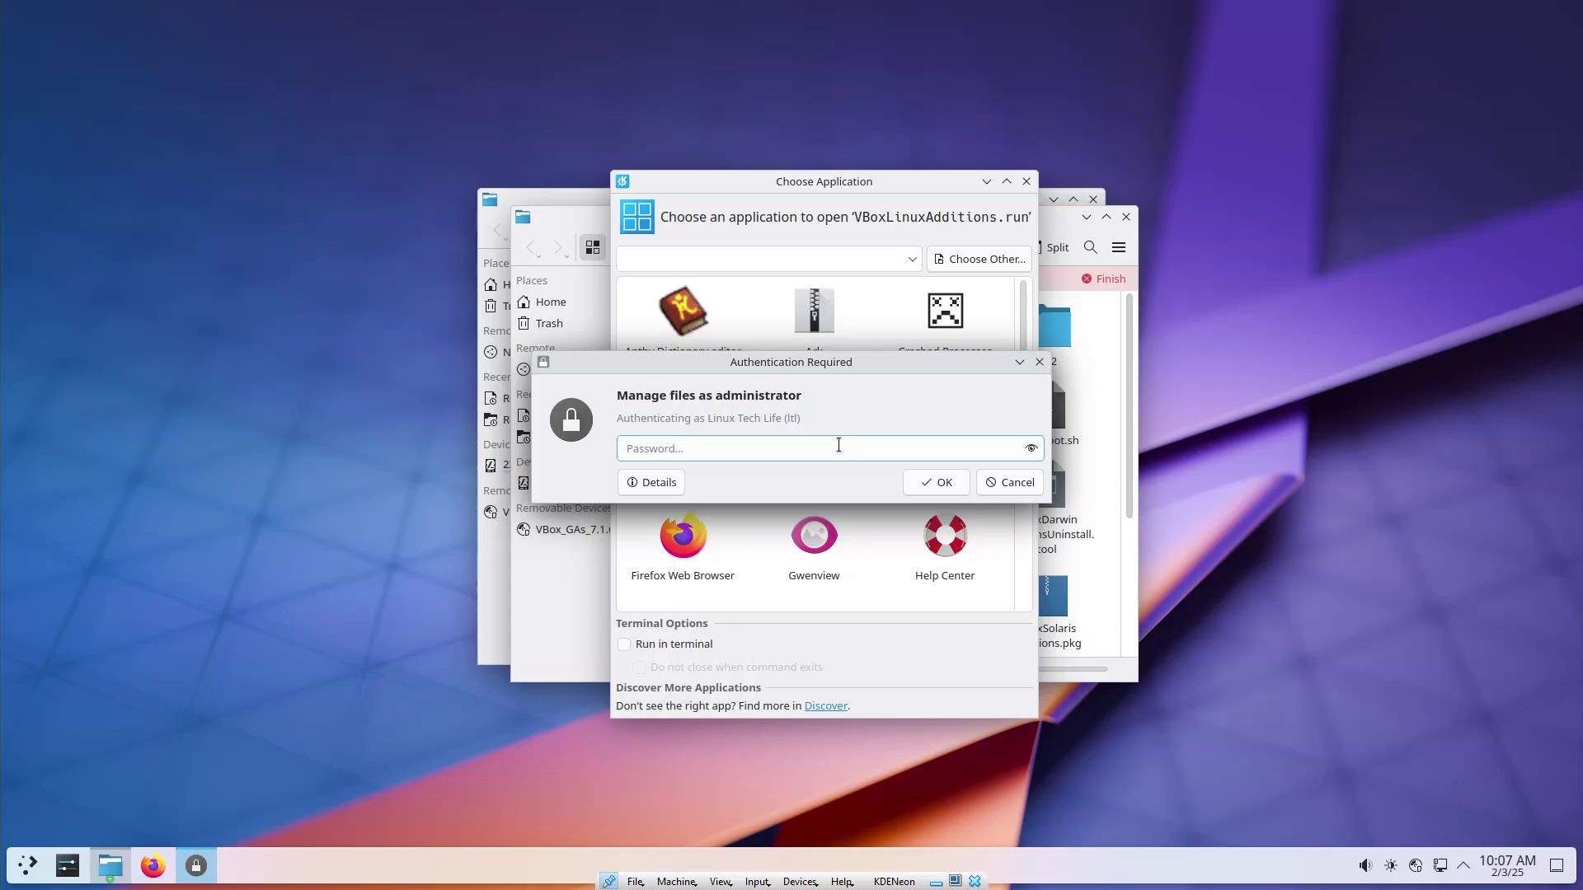
pyautogui.write('**********')
pyautogui.press('Return')
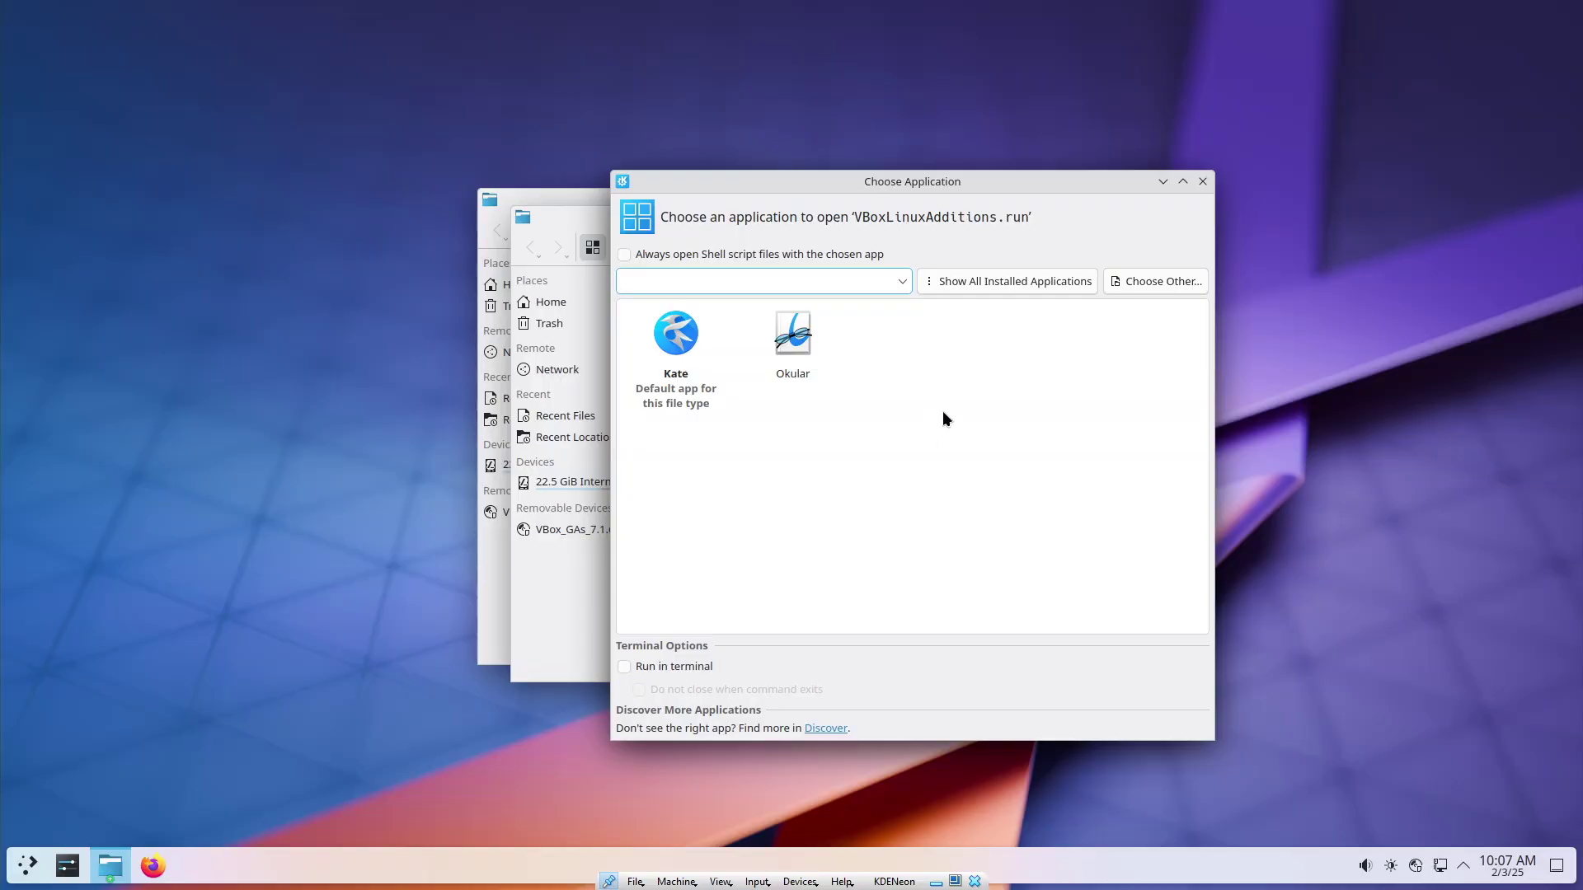
pyautogui.click(1202, 181)
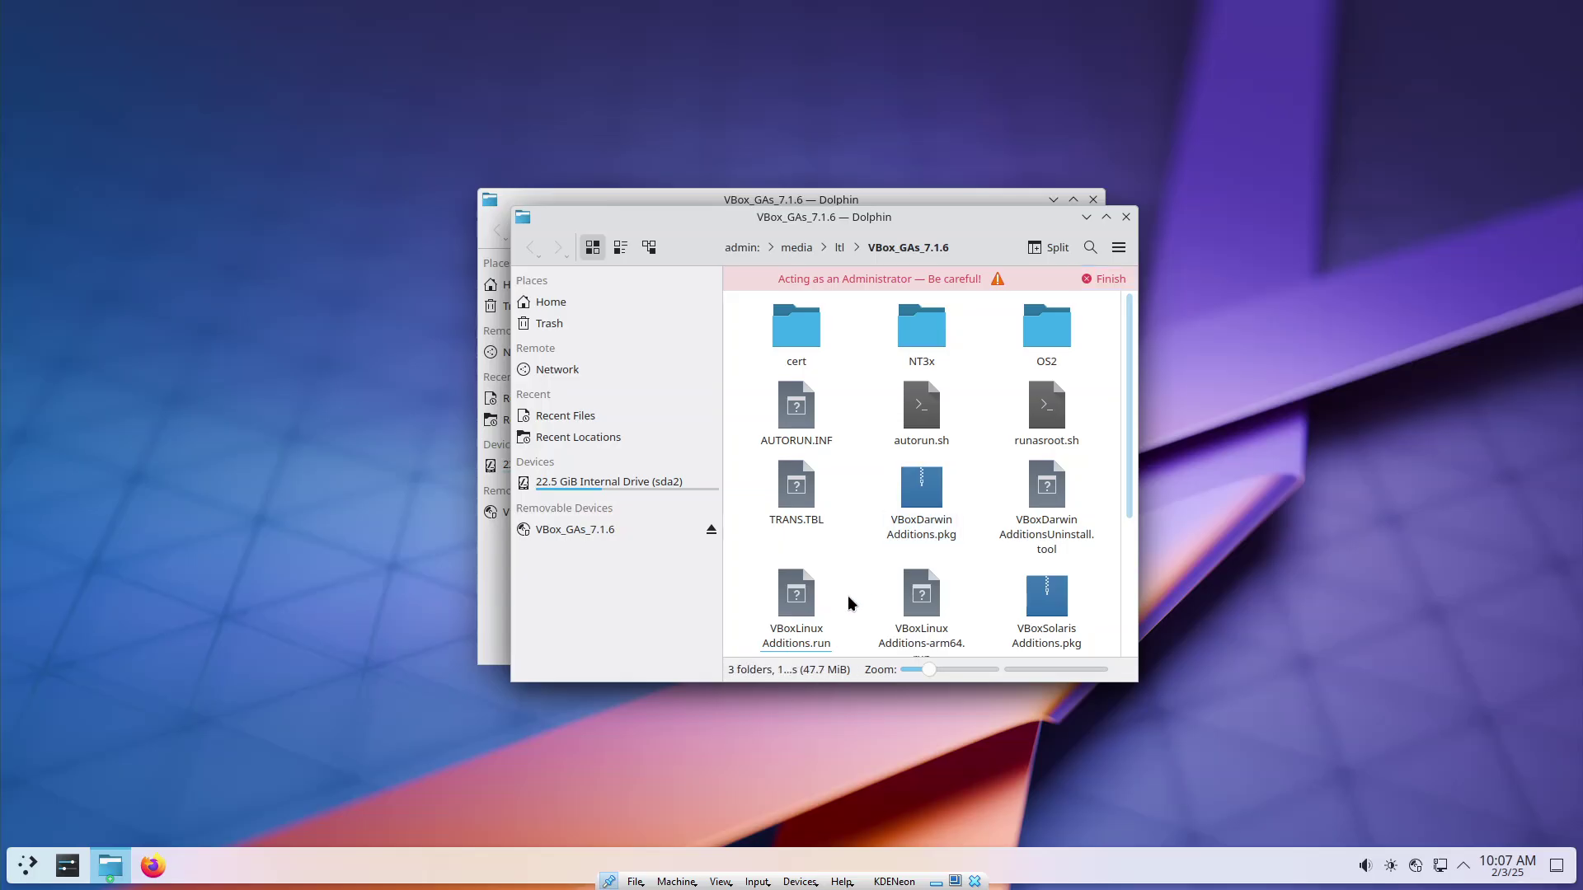
# - Try opening VBoxLinuxAdditions.run with the Run in terminal option, cancel the application chooser and end administrator mode
pyautogui.click(796, 595)
pyautogui.rightClick(800, 587)
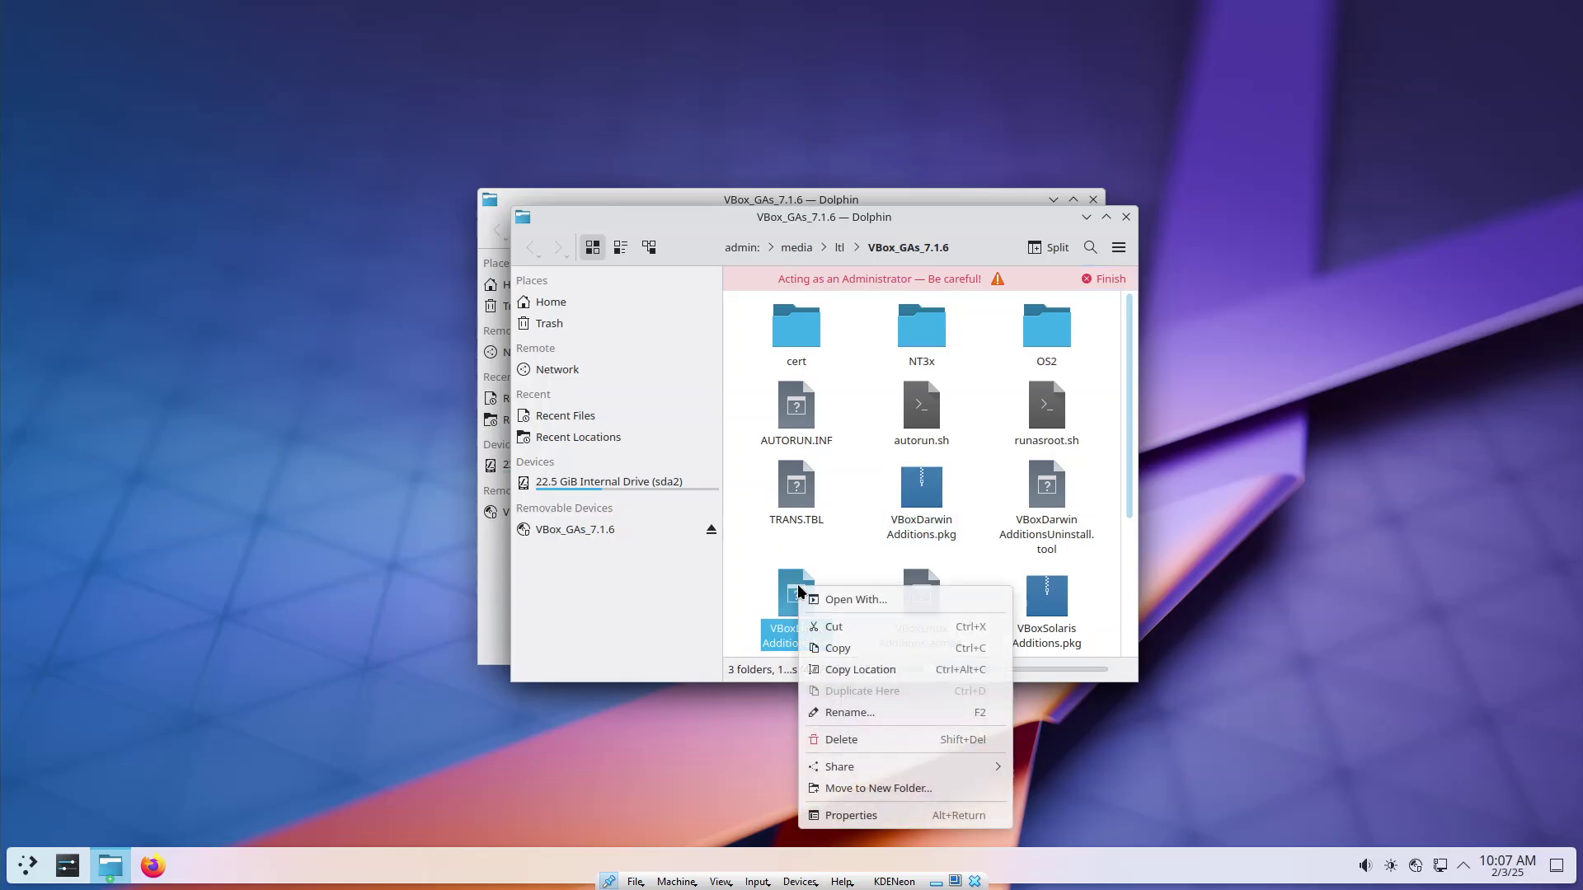
pyautogui.click(877, 593)
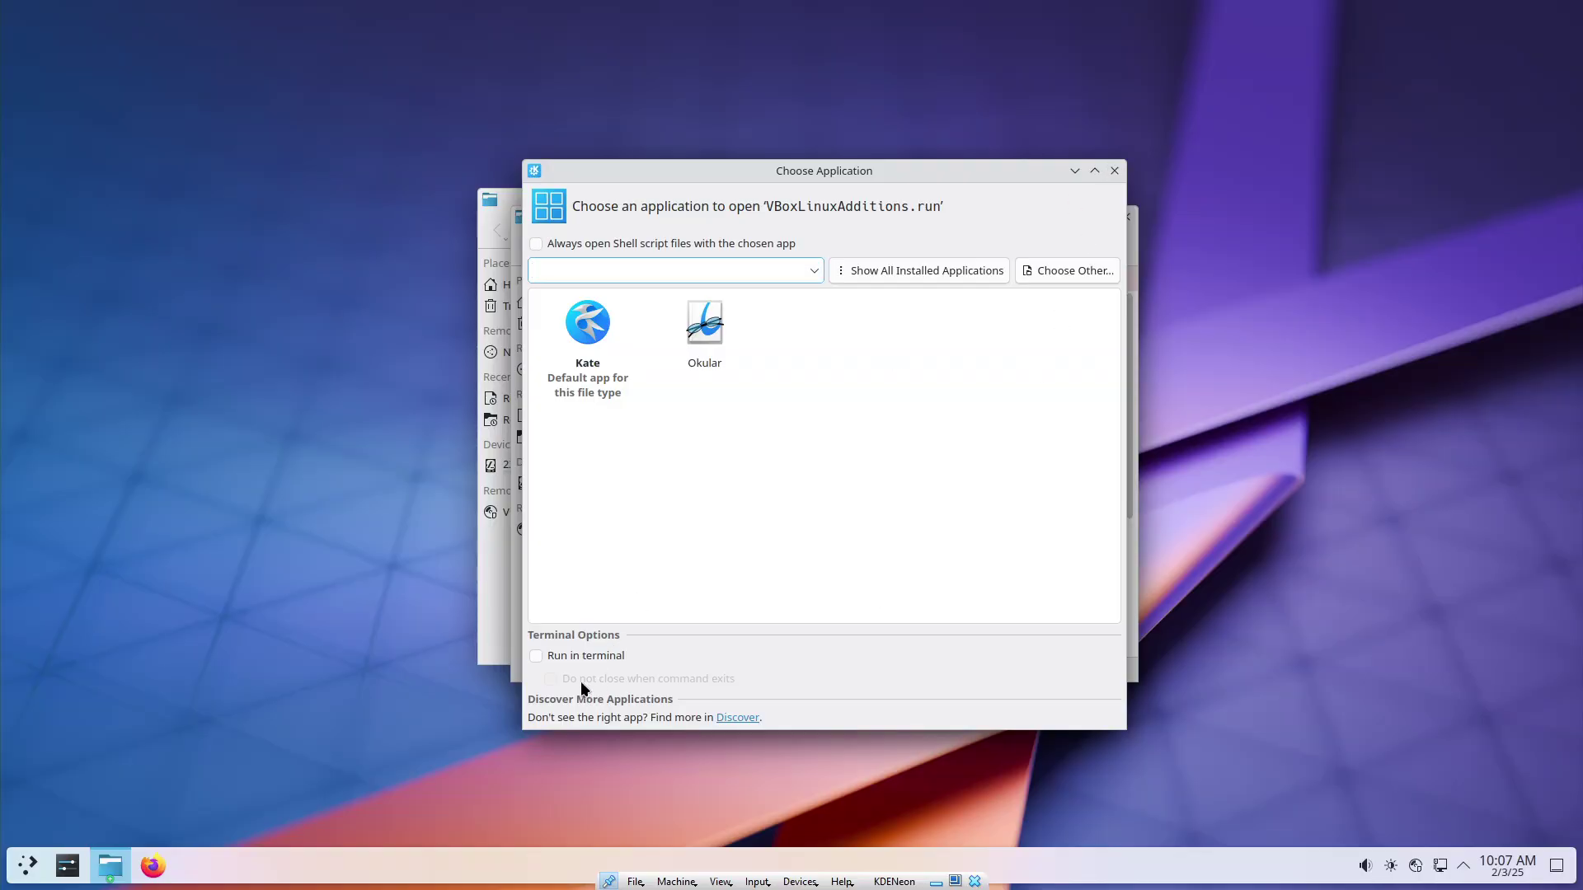
pyautogui.click(577, 655)
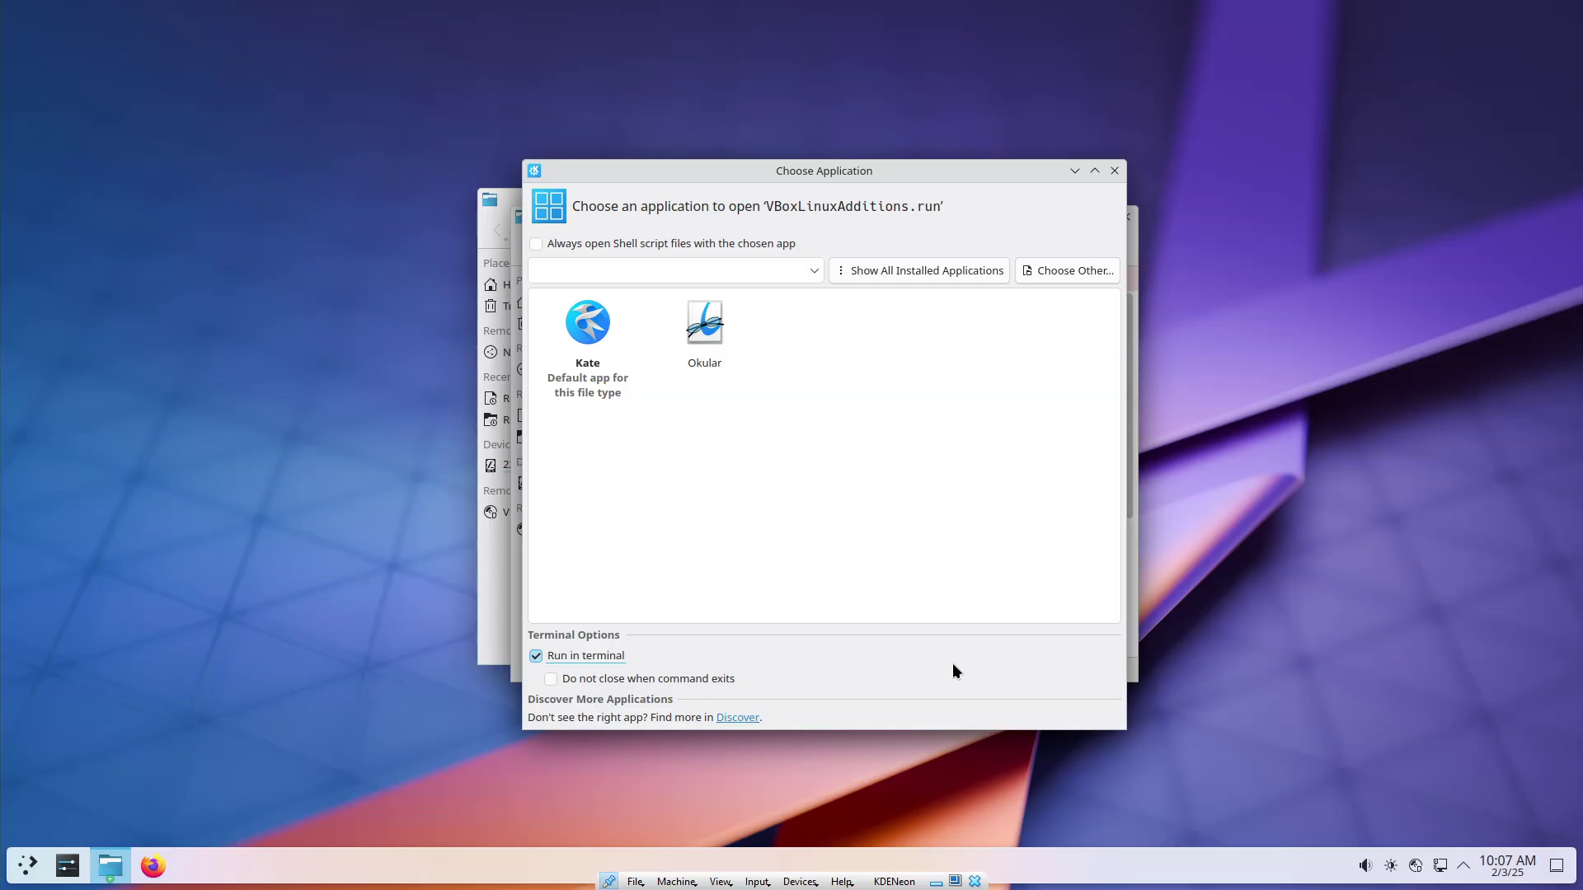
pyautogui.click(1112, 168)
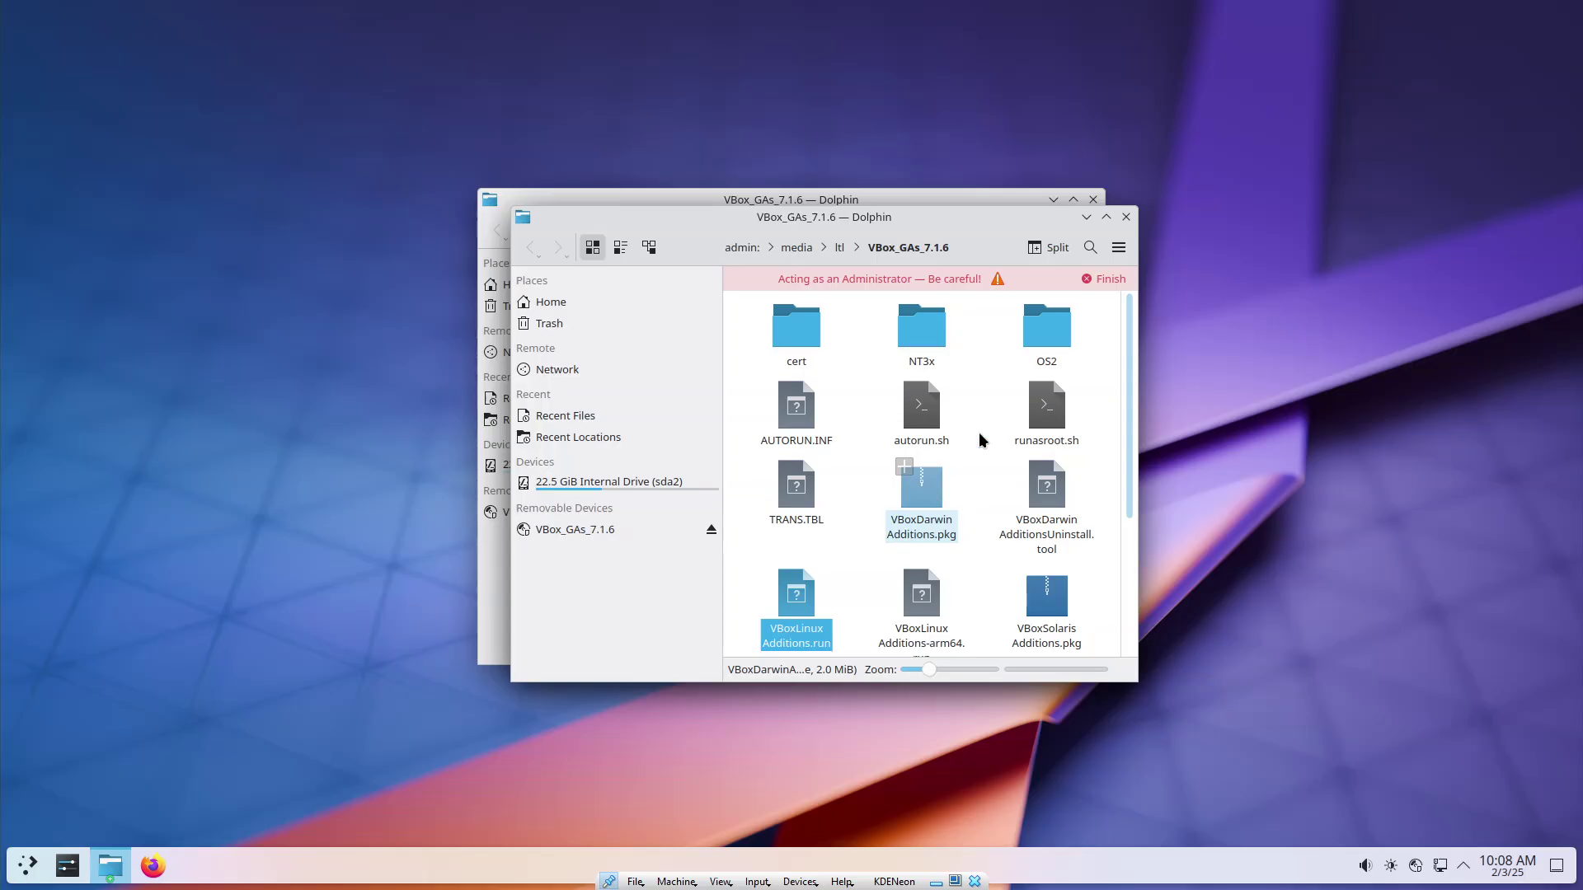
pyautogui.click(1122, 277)
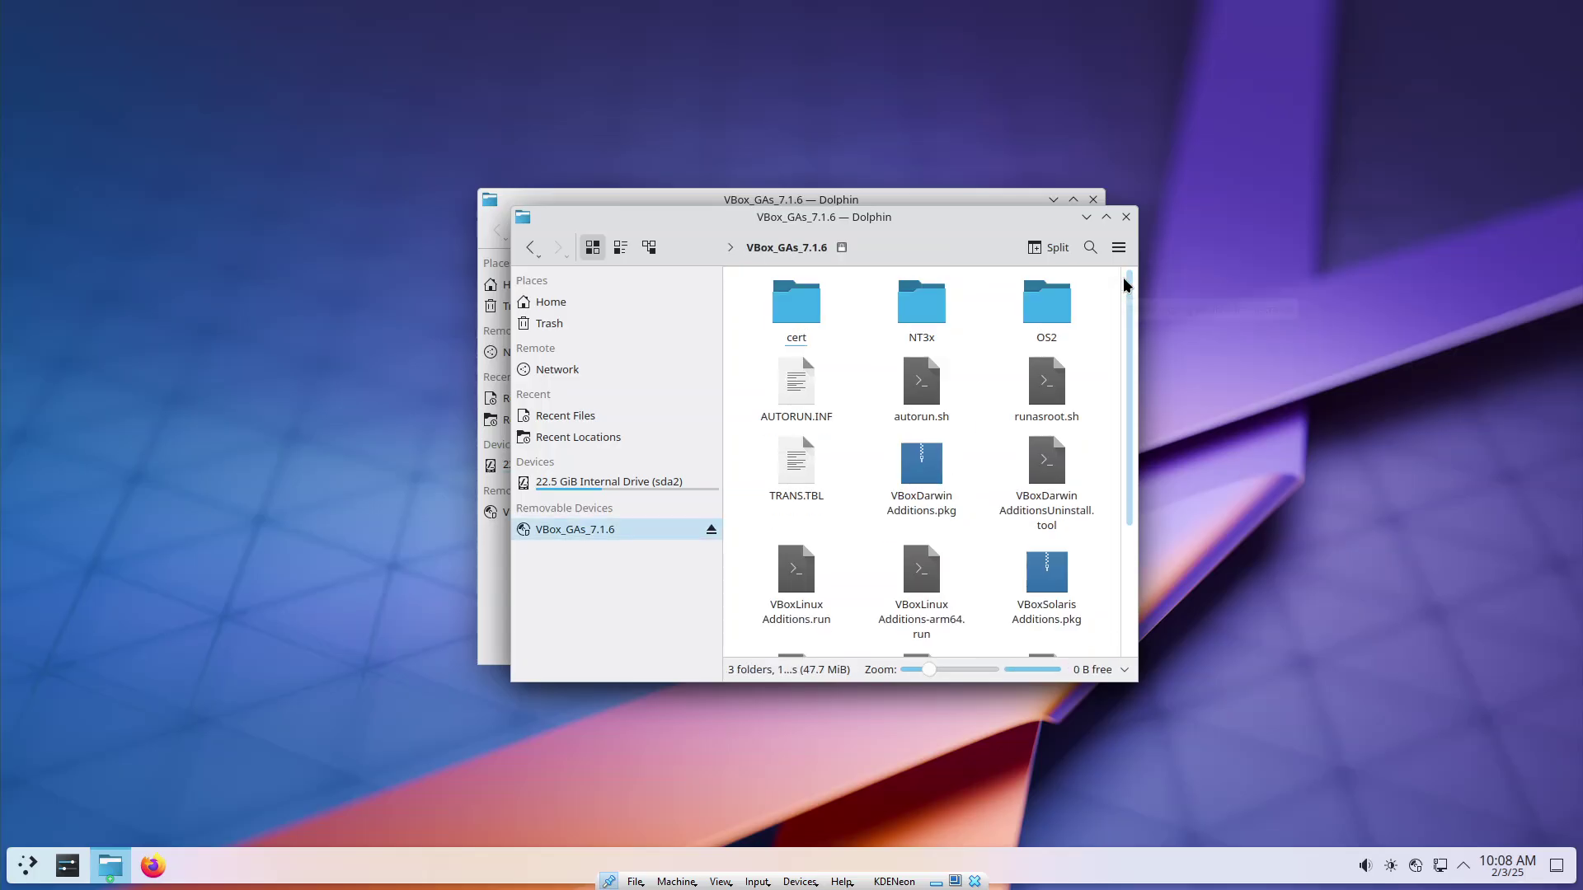
# - Copy VBoxLinuxAdditions.run from the Guest Additions disc into the Downloads folder of the home directory
pyautogui.rightClick(803, 601)
pyautogui.click(842, 566)
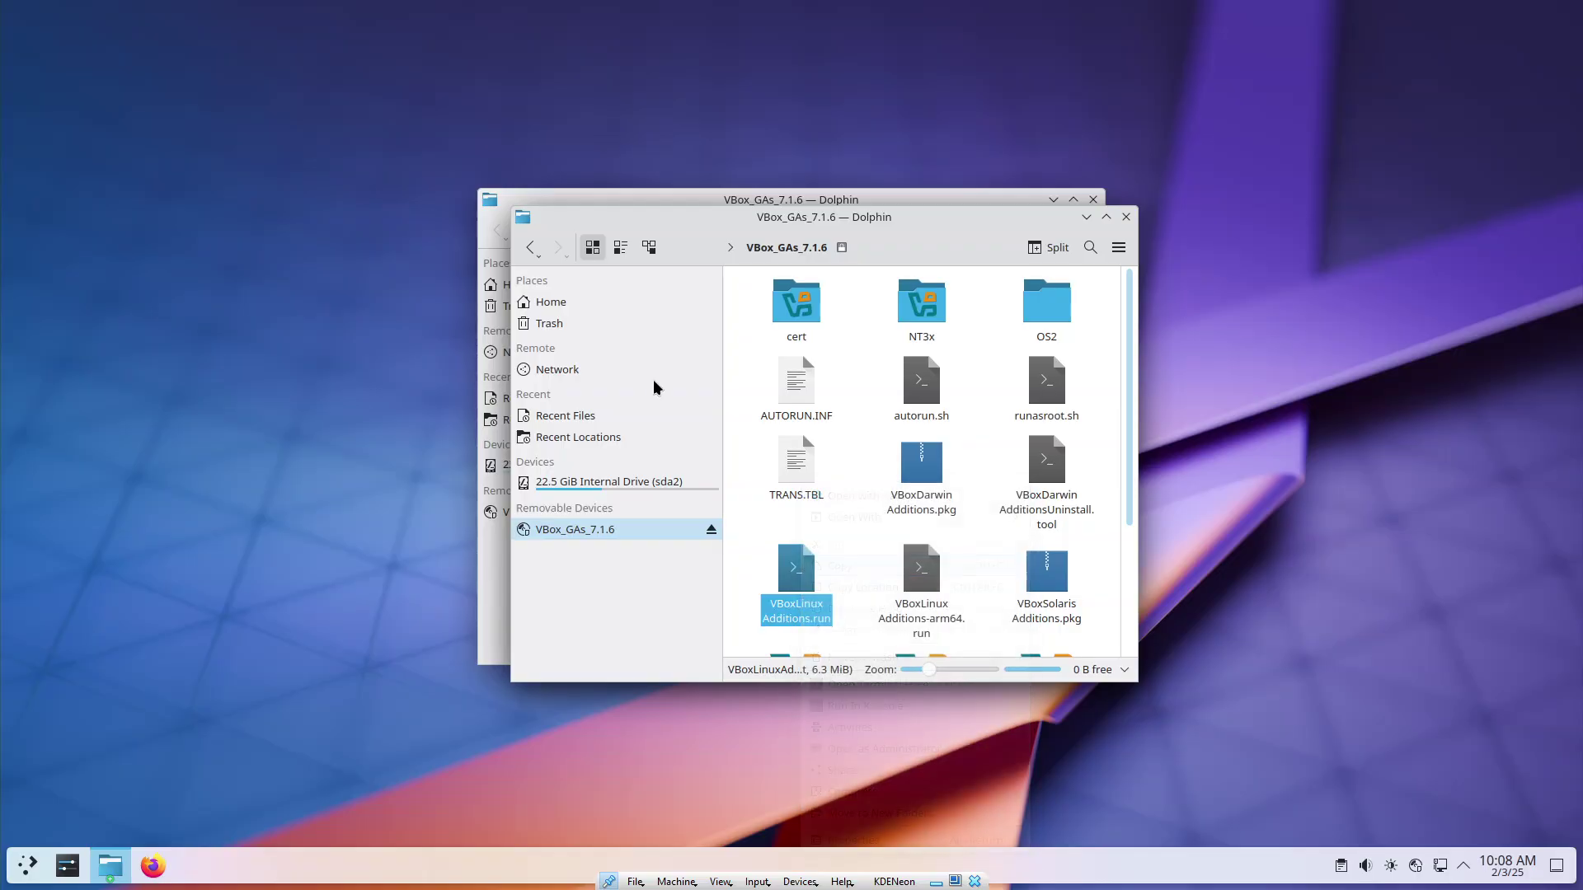
pyautogui.click(552, 302)
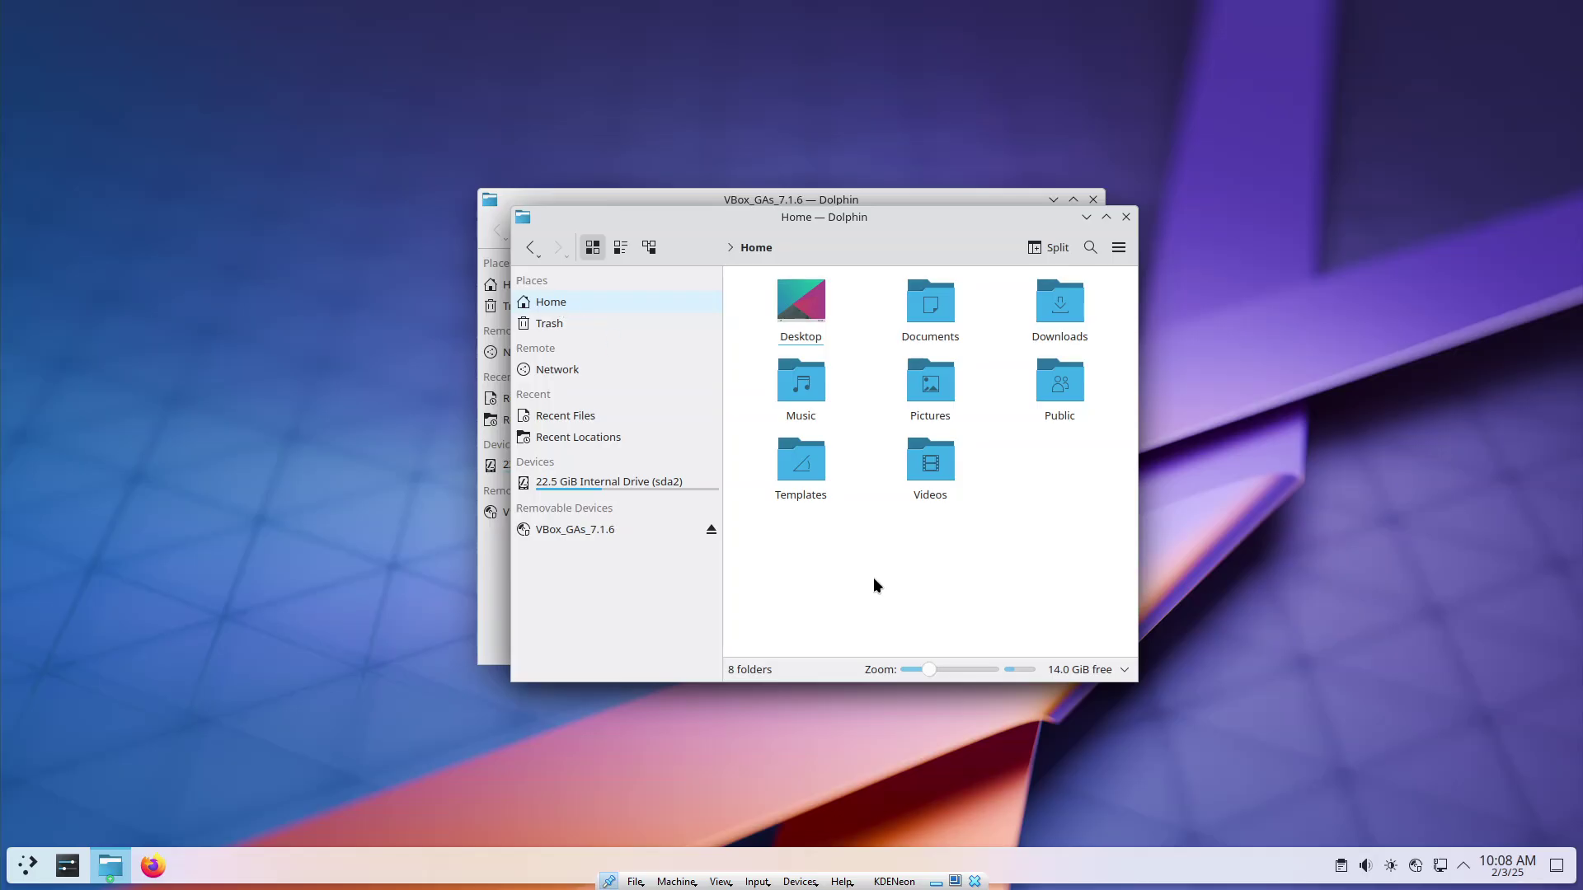
pyautogui.click(1082, 309)
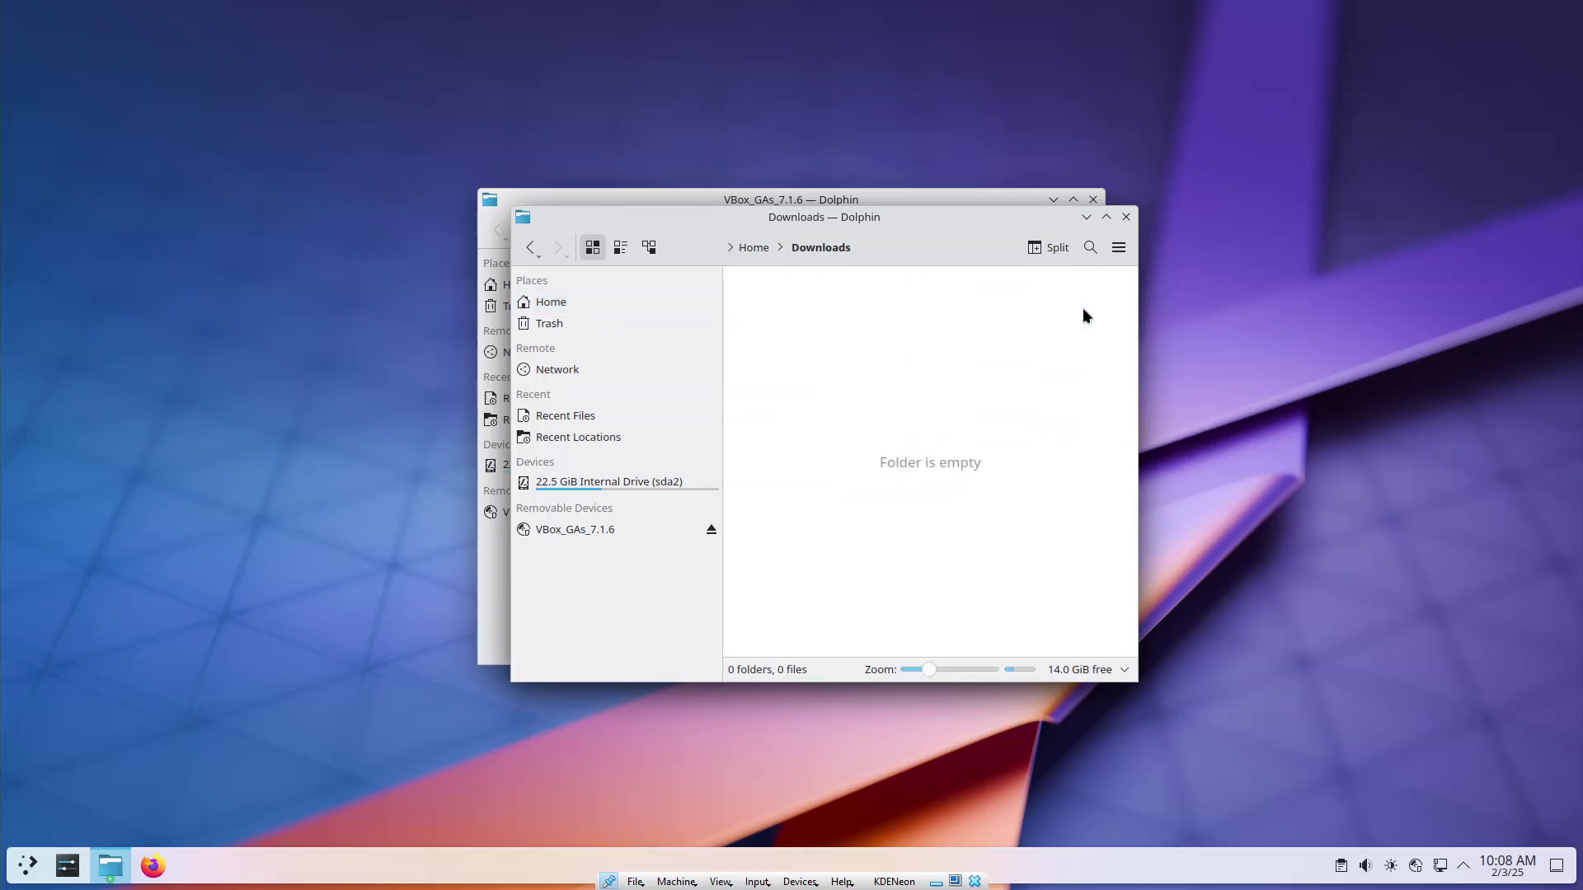
pyautogui.rightClick(887, 419)
pyautogui.click(935, 480)
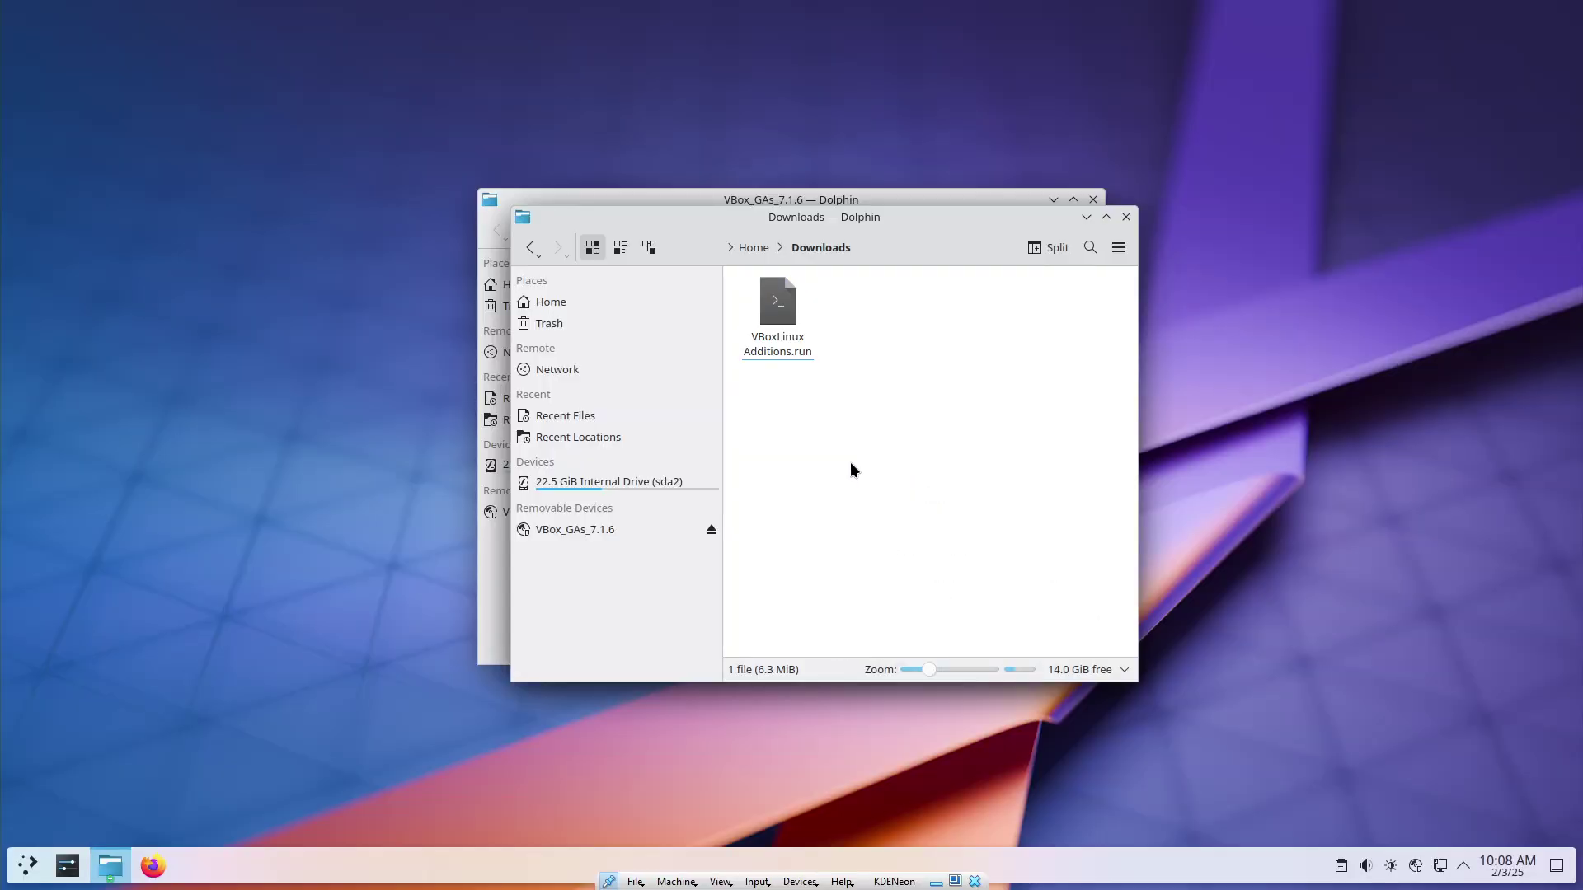
# - Launch Konsole, arrange it beside the Downloads window and close the VBox_GAs_7.1.6 disc window
pyautogui.click(31, 876)
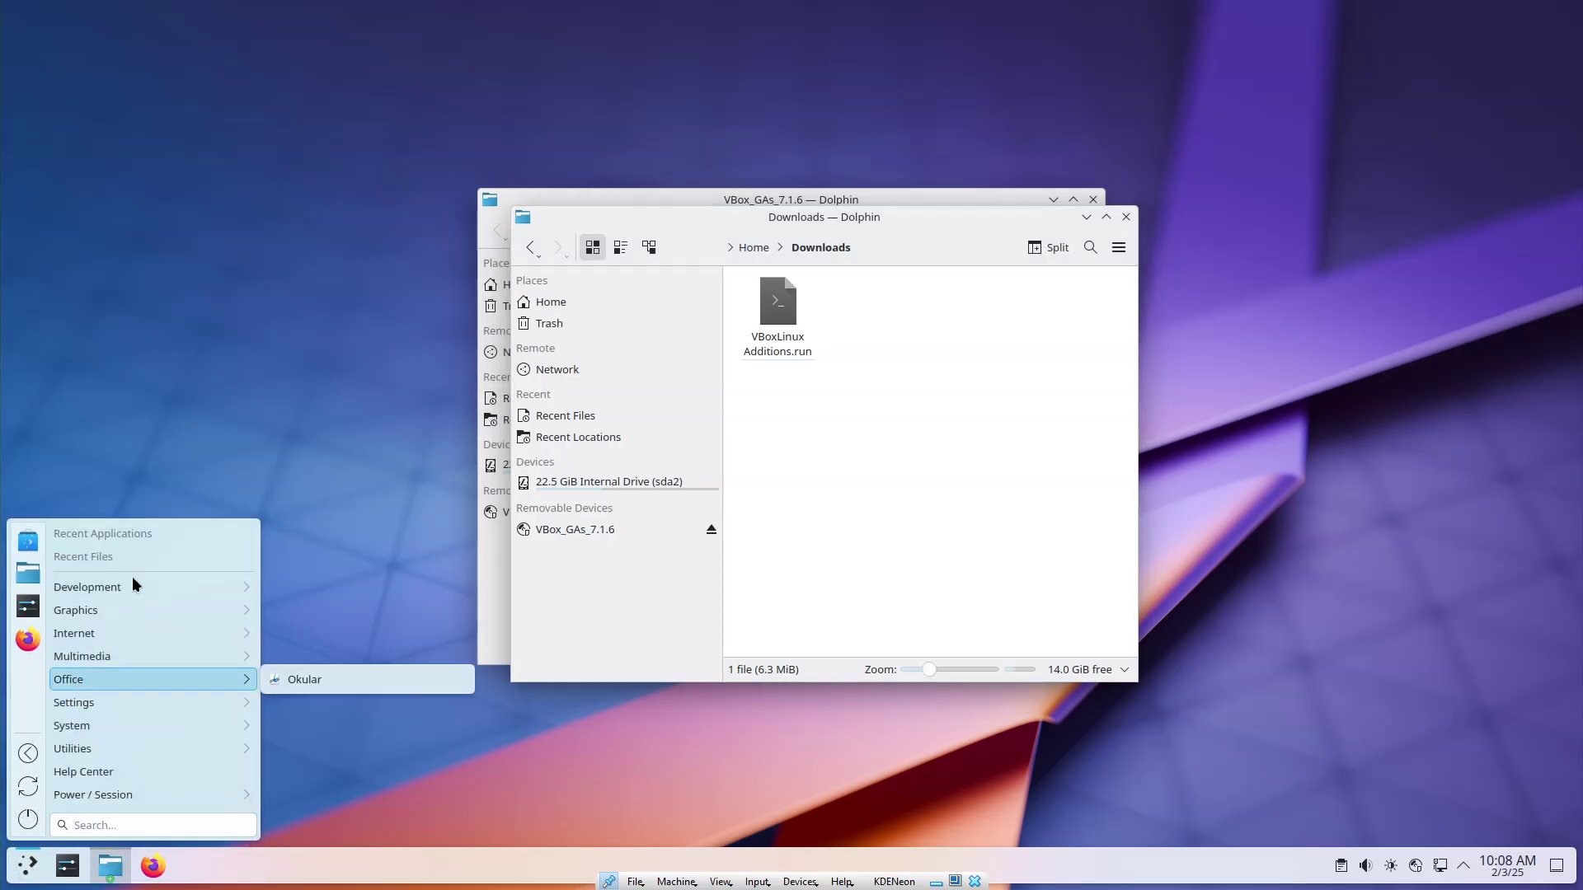
pyautogui.moveTo(148, 745)
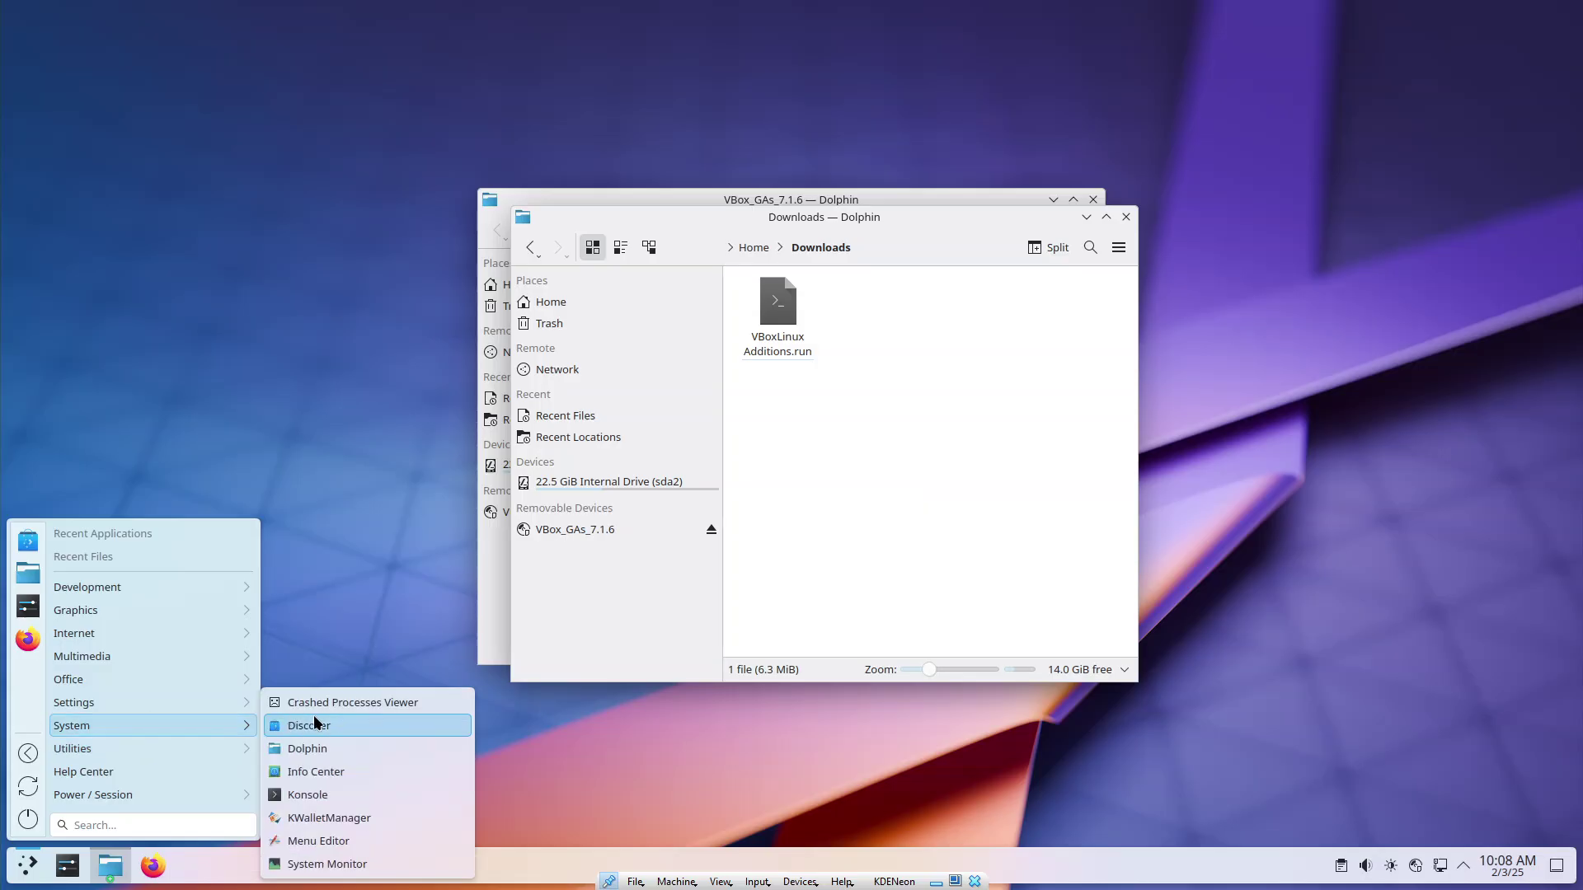
pyautogui.click(320, 787)
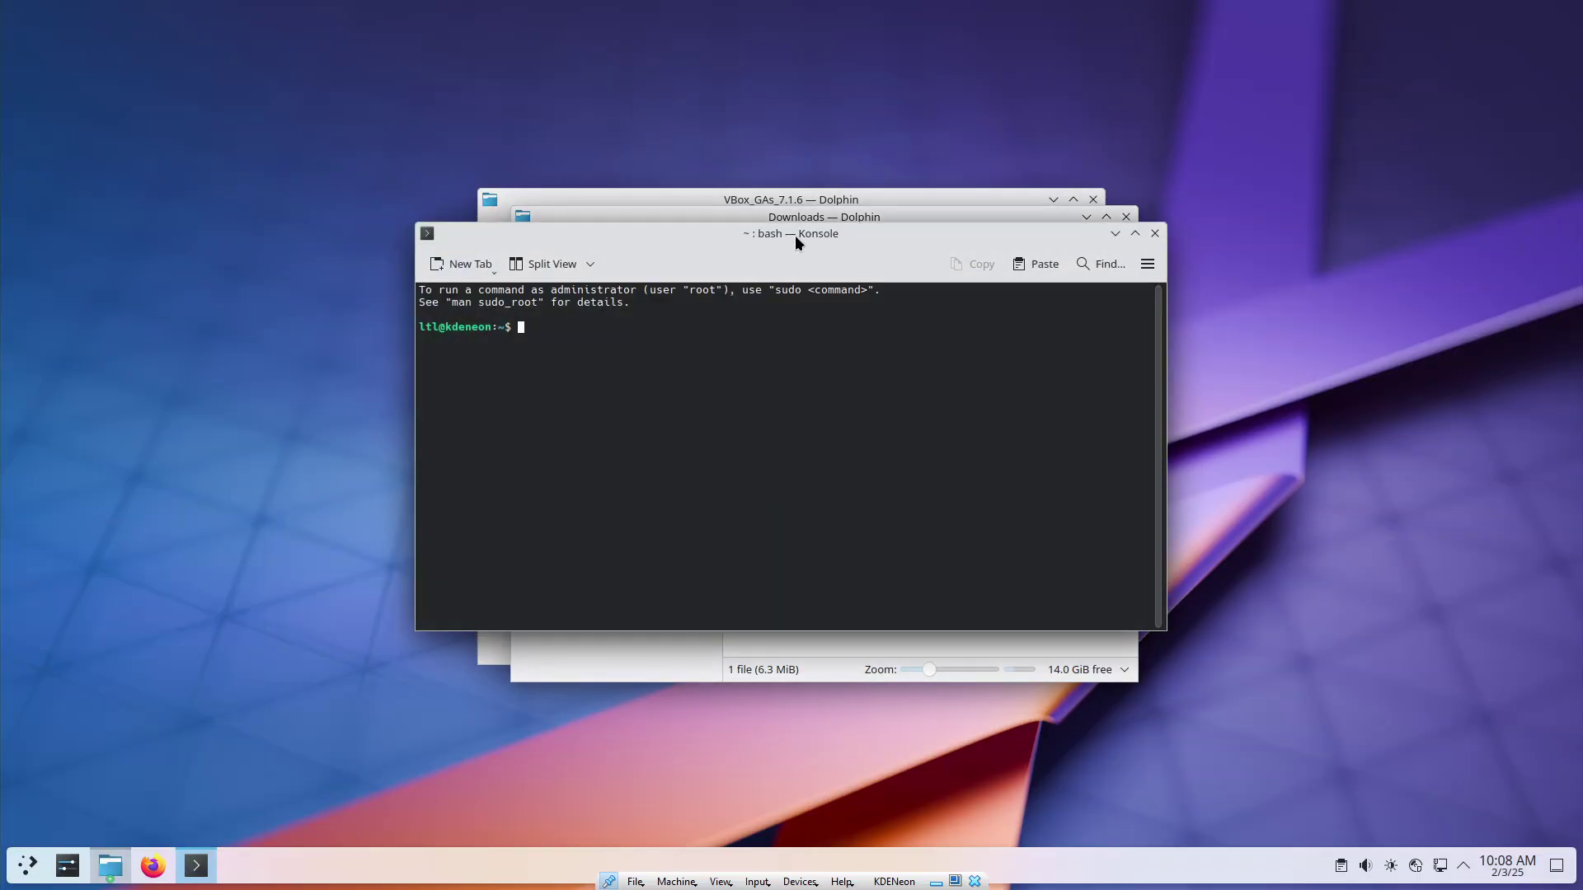
pyautogui.moveTo(796, 233); pyautogui.dragTo(1173, 380)
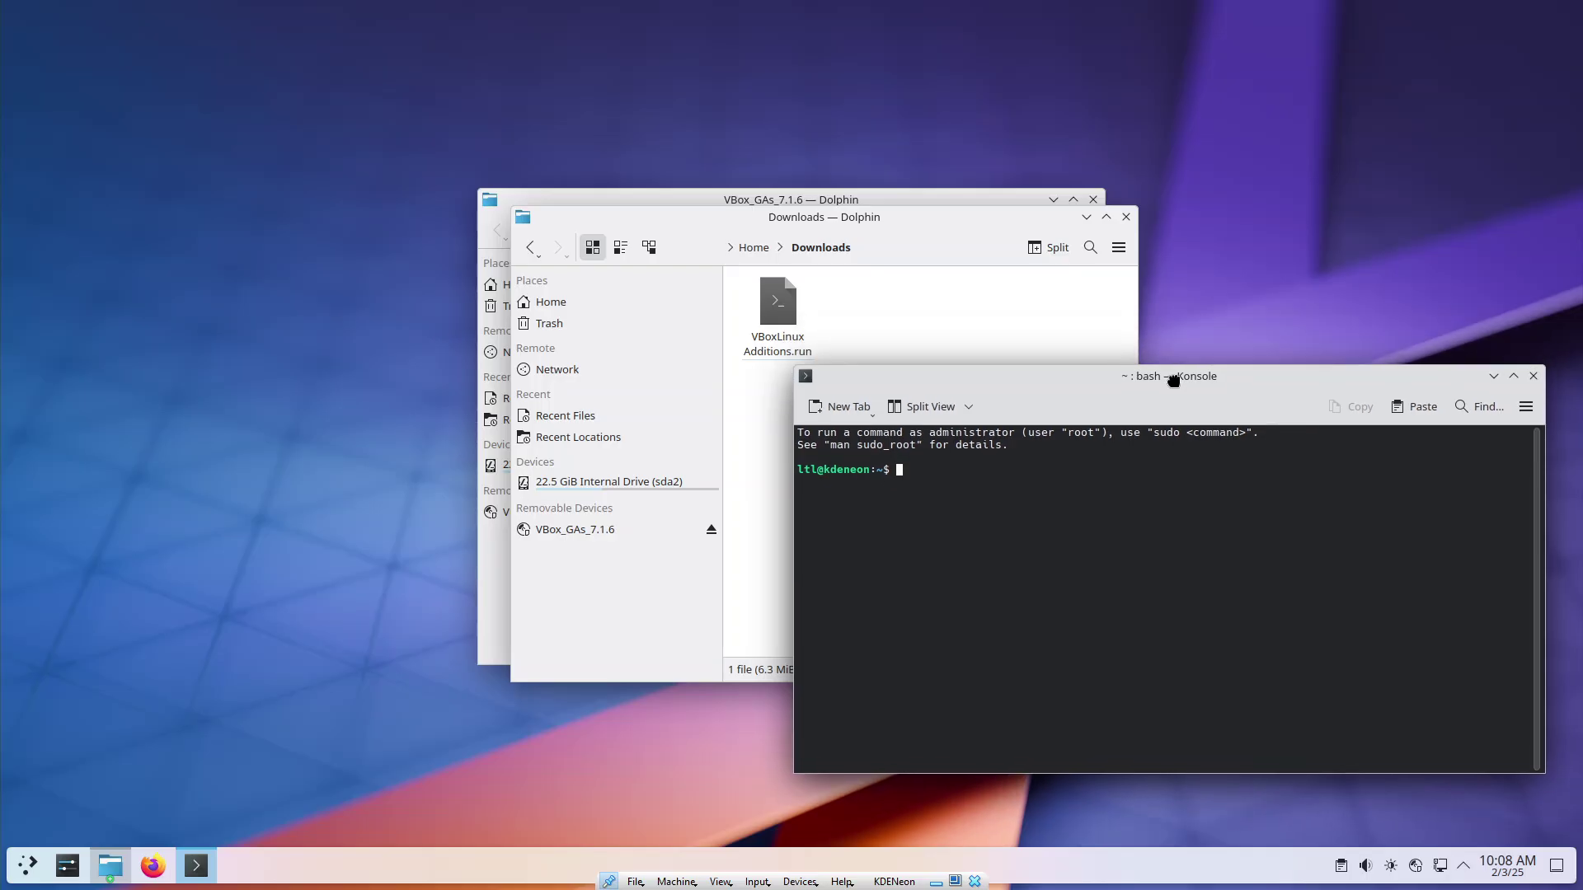
pyautogui.moveTo(912, 215); pyautogui.dragTo(525, 282)
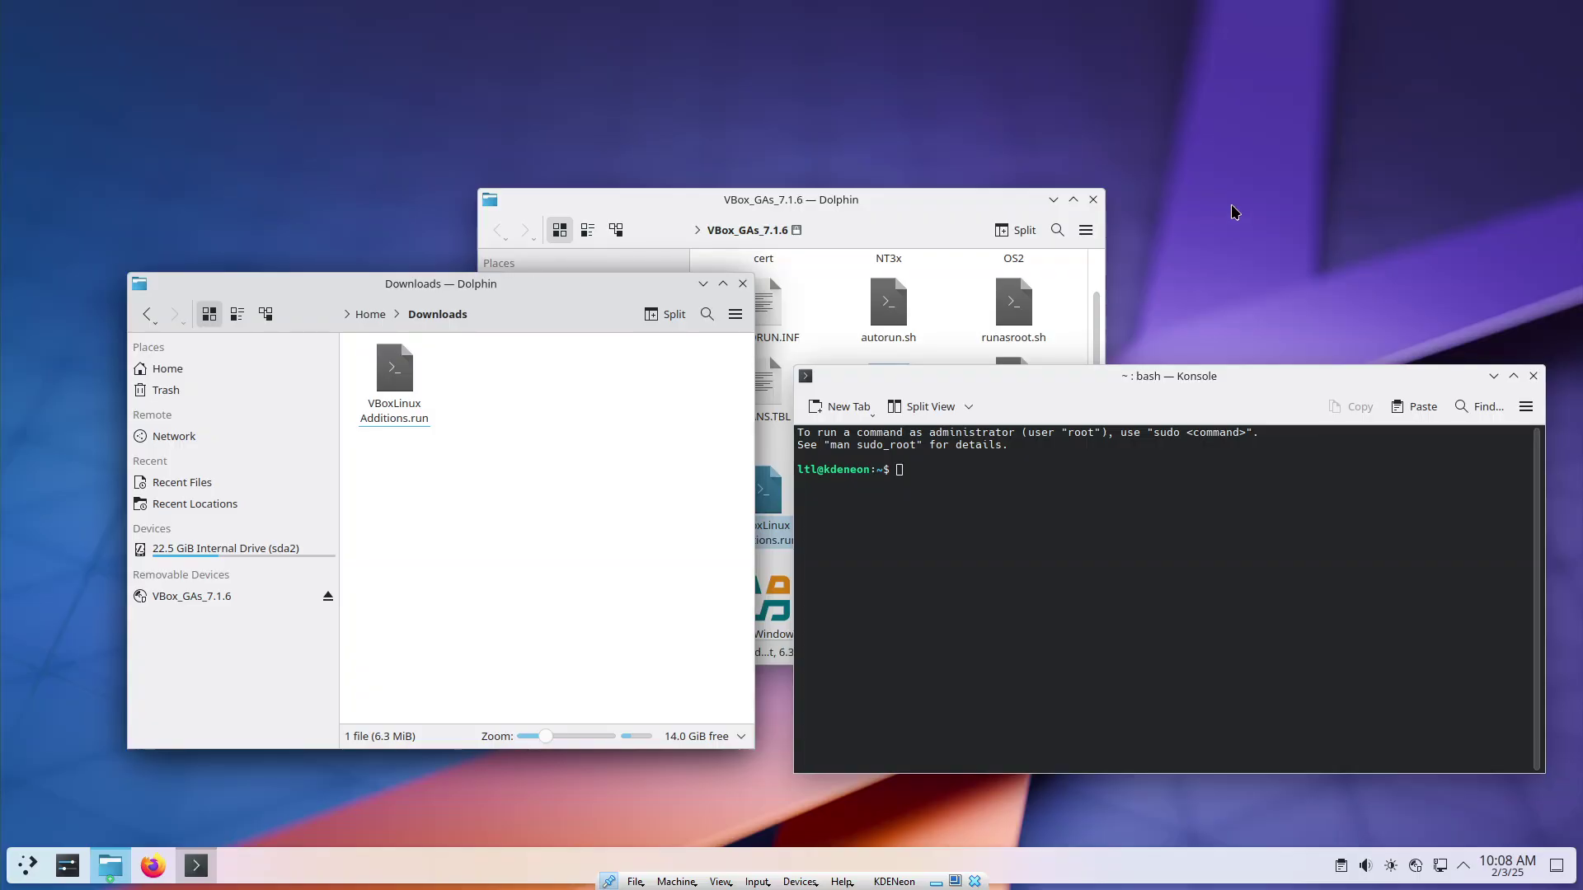
pyautogui.click(1093, 200)
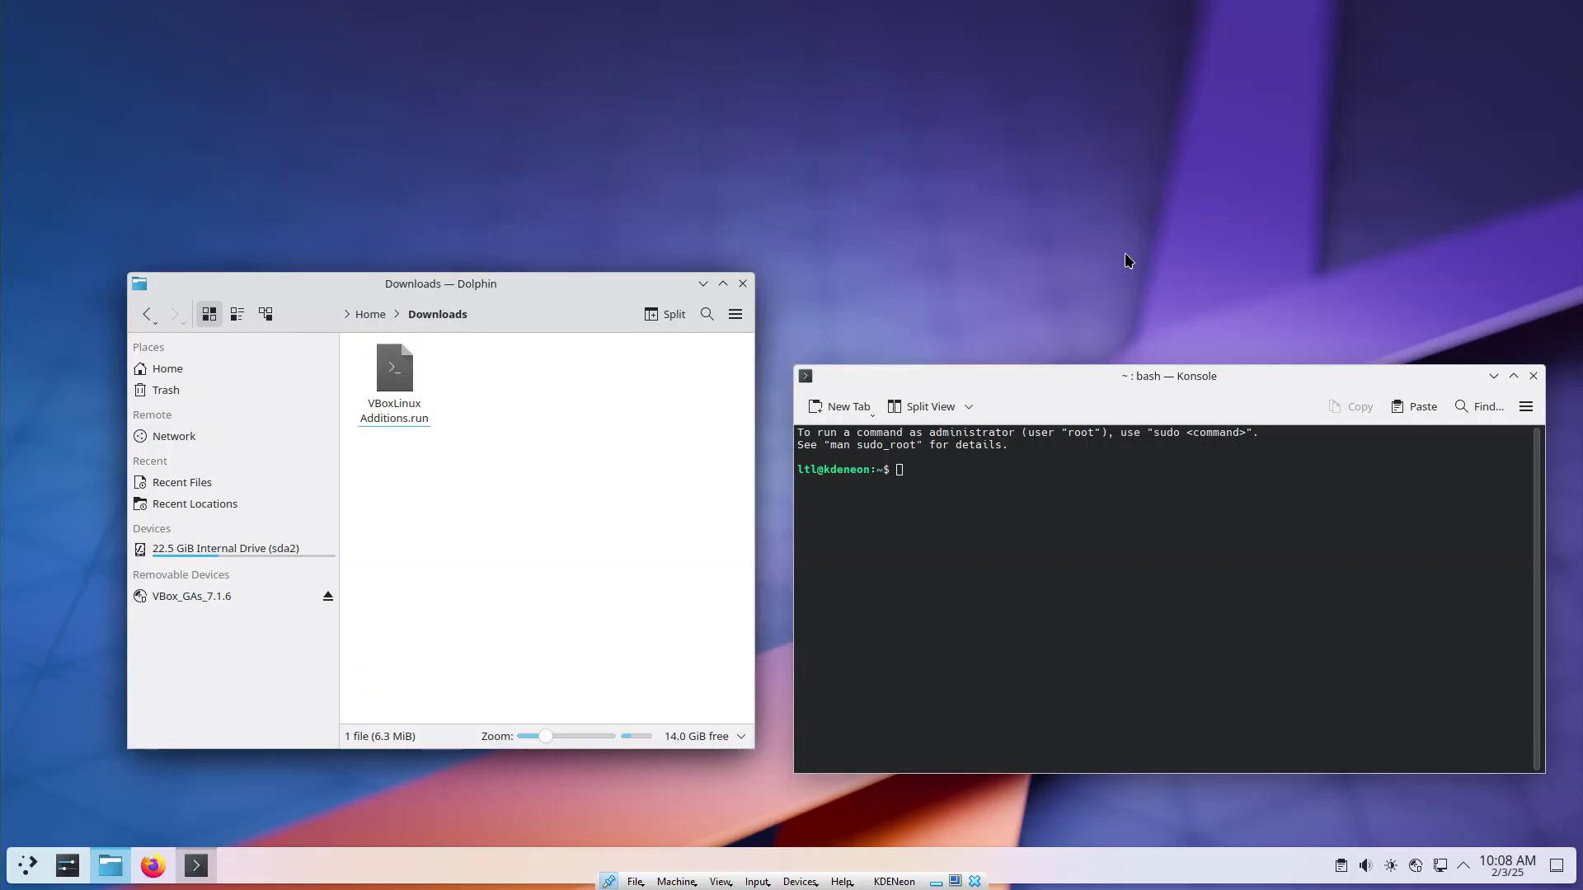
# - Print the terminal's working directory with pwd and show the full path of the Downloads folder in the file manager
pyautogui.click(1095, 588)
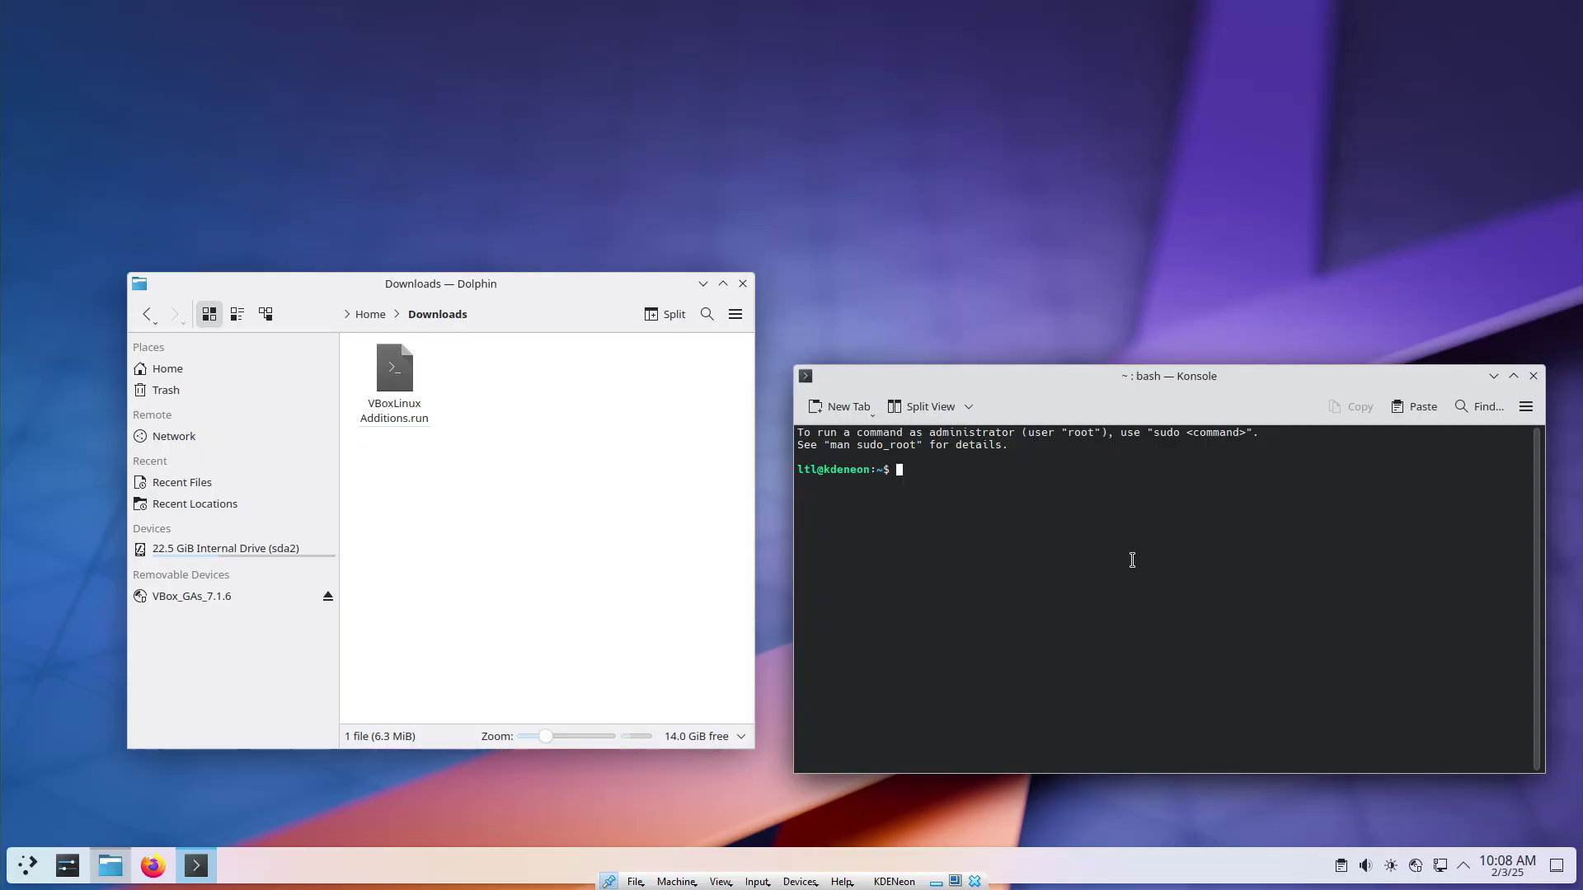
pyautogui.write('pwd')
pyautogui.press('Return')
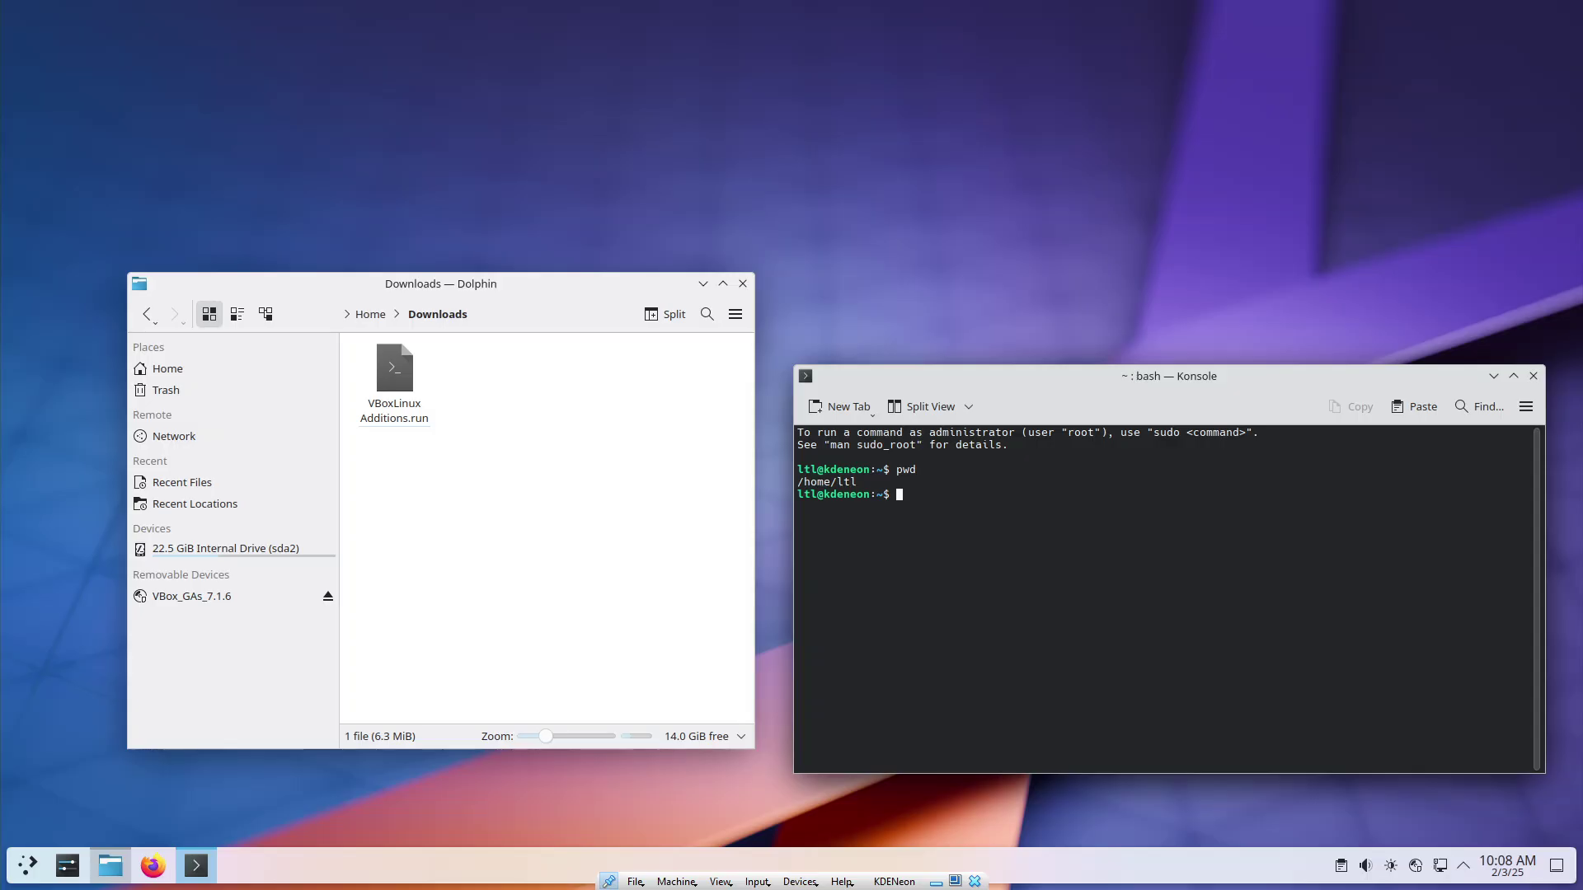
pyautogui.click(483, 314)
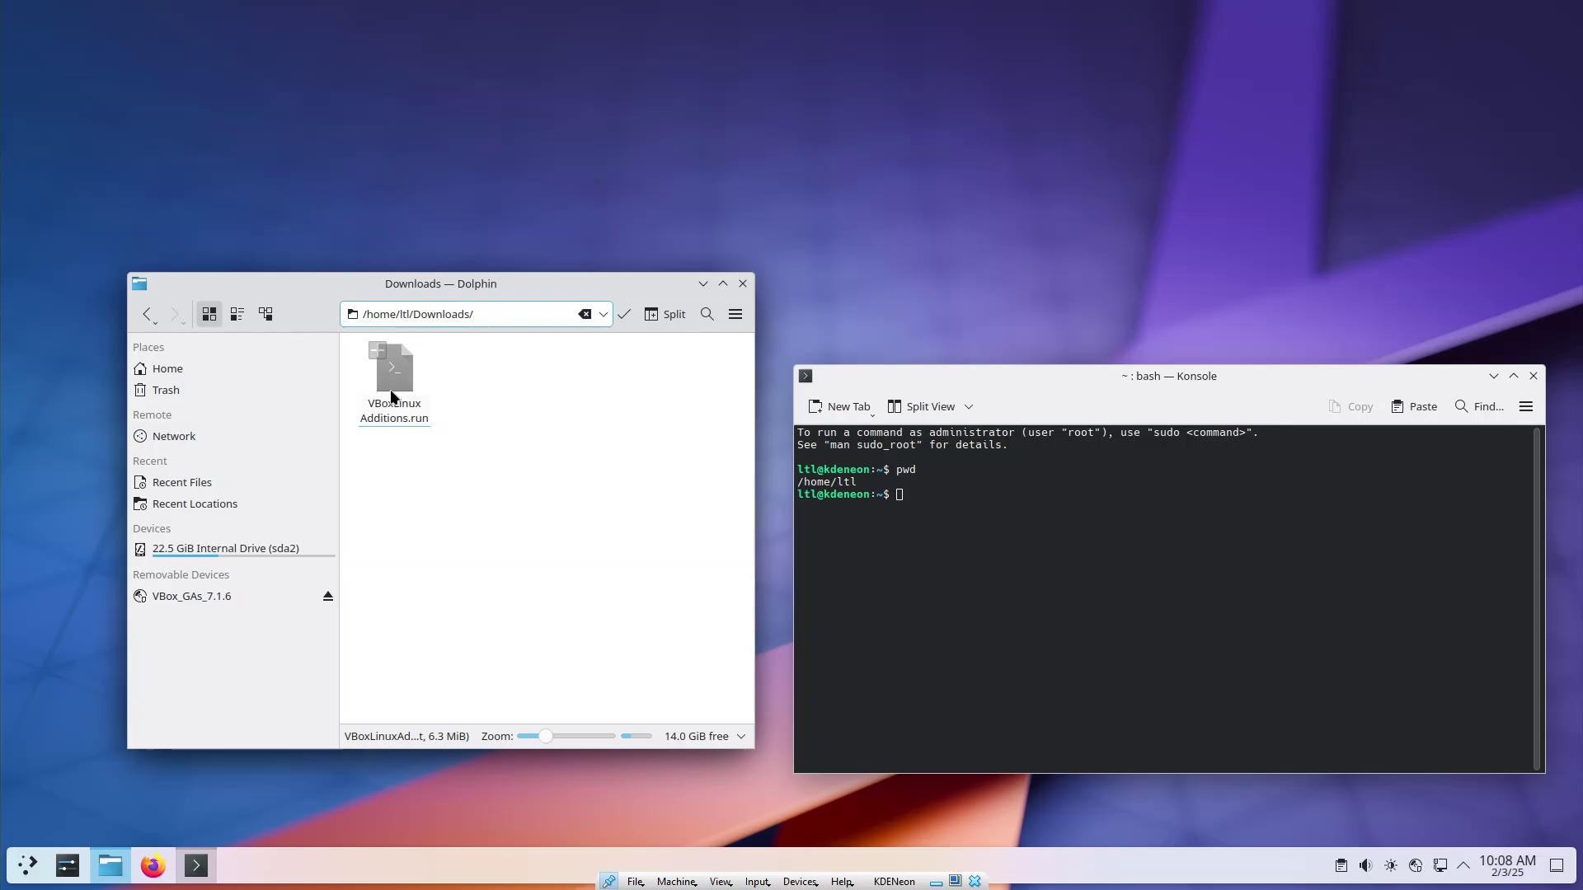
pyautogui.click(1067, 576)
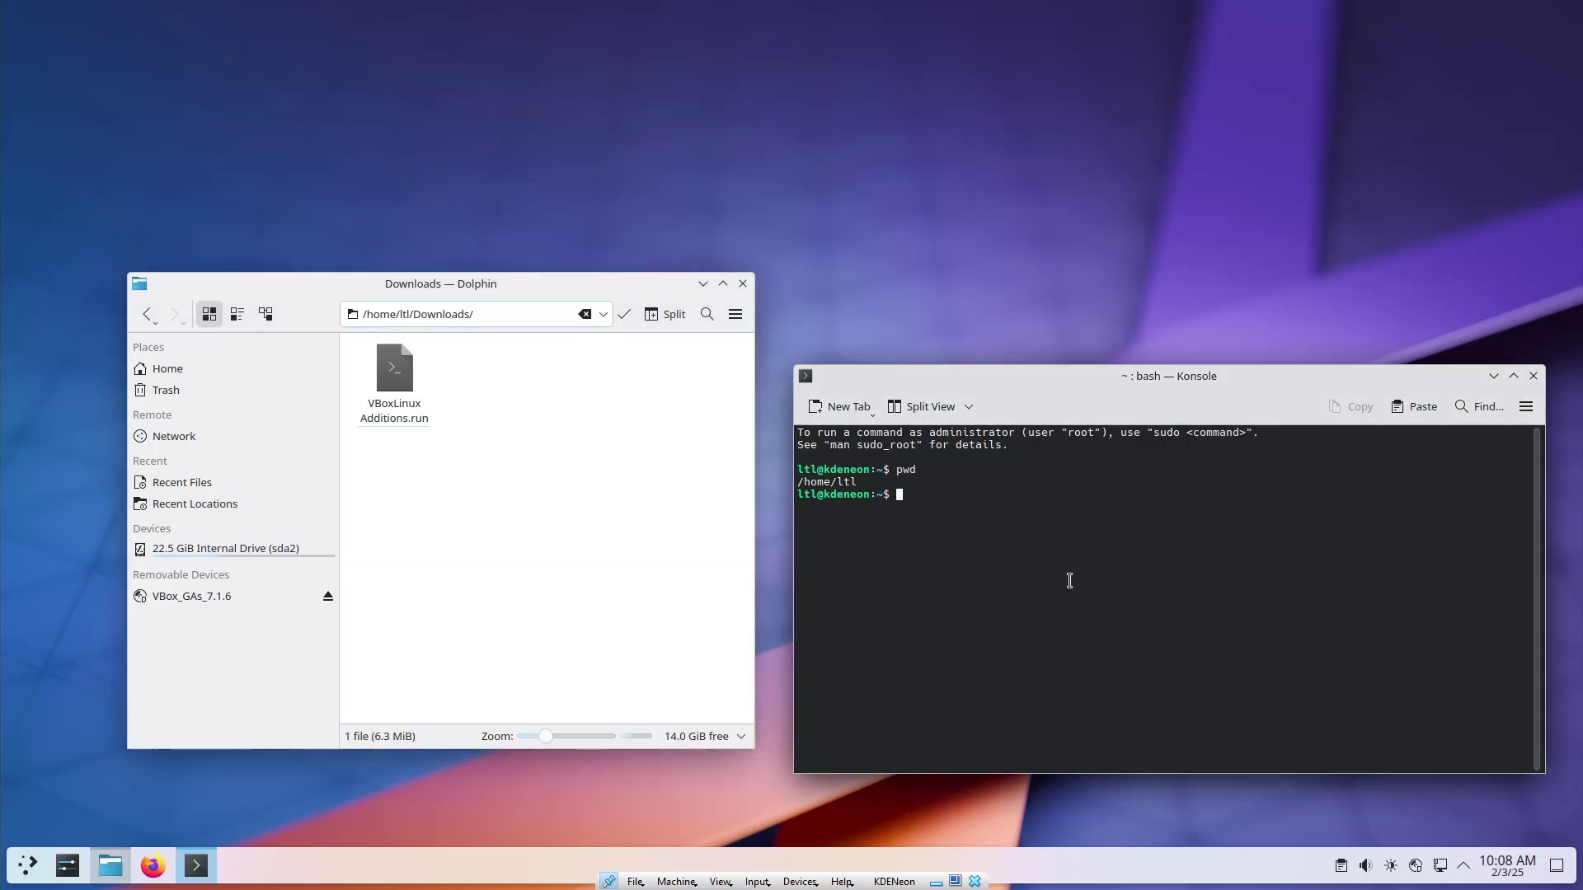
# - Change the terminal's directory to Downloads with cd and list its files with ls
pyautogui.write('cd Do')
pyautogui.press('Tab')
pyautogui.press('BackSpace')
pyautogui.press('BackSpace')
pyautogui.press('BackSpace')
pyautogui.press('BackSpace')
pyautogui.press('BackSpace')
pyautogui.press('BackSpace')
pyautogui.press('BackSpace')
pyautogui.press('Tab')
pyautogui.press('Return')
pyautogui.write('ls')
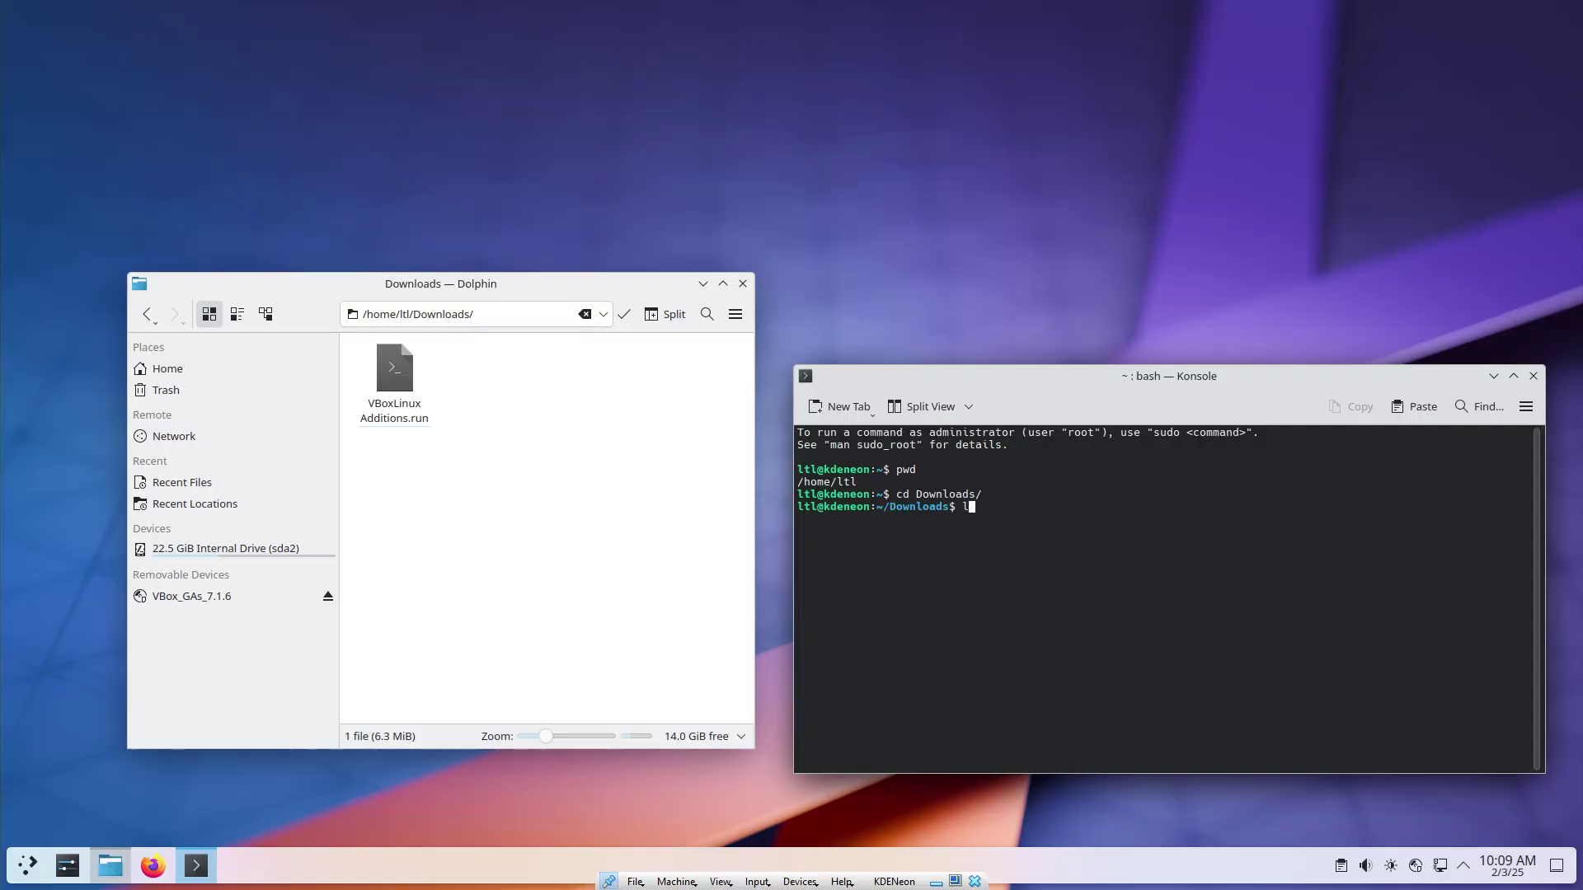
pyautogui.press('Return')
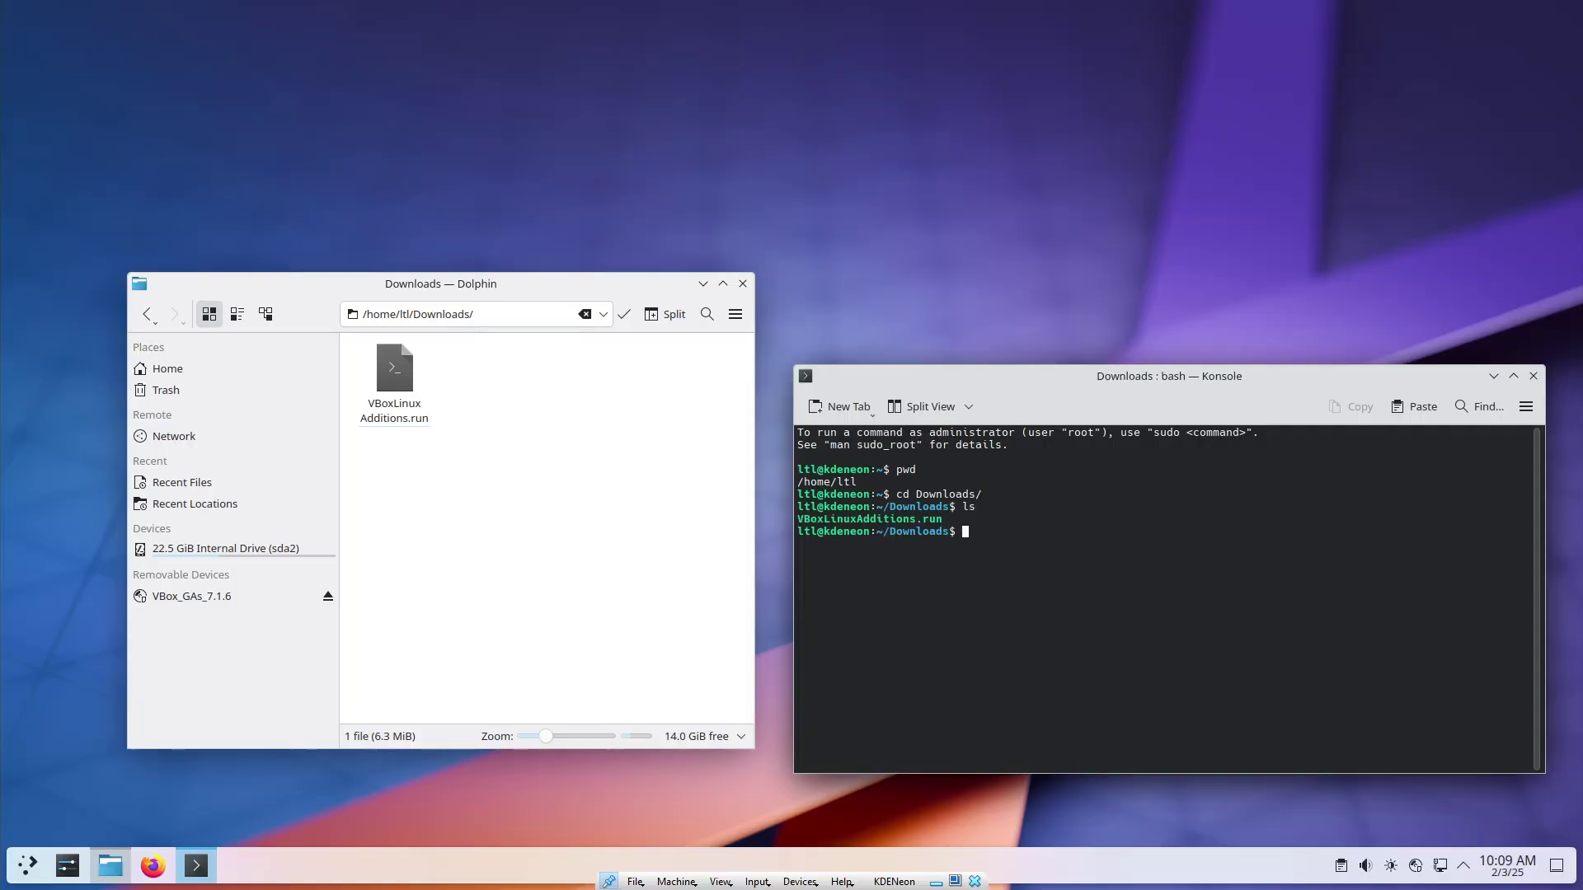
# - Run sudo ./VBoxLinuxAdditions.run, authenticate with the account password and close the Downloads window
pyautogui.write('sudo ./VB')
pyautogui.press('Tab')
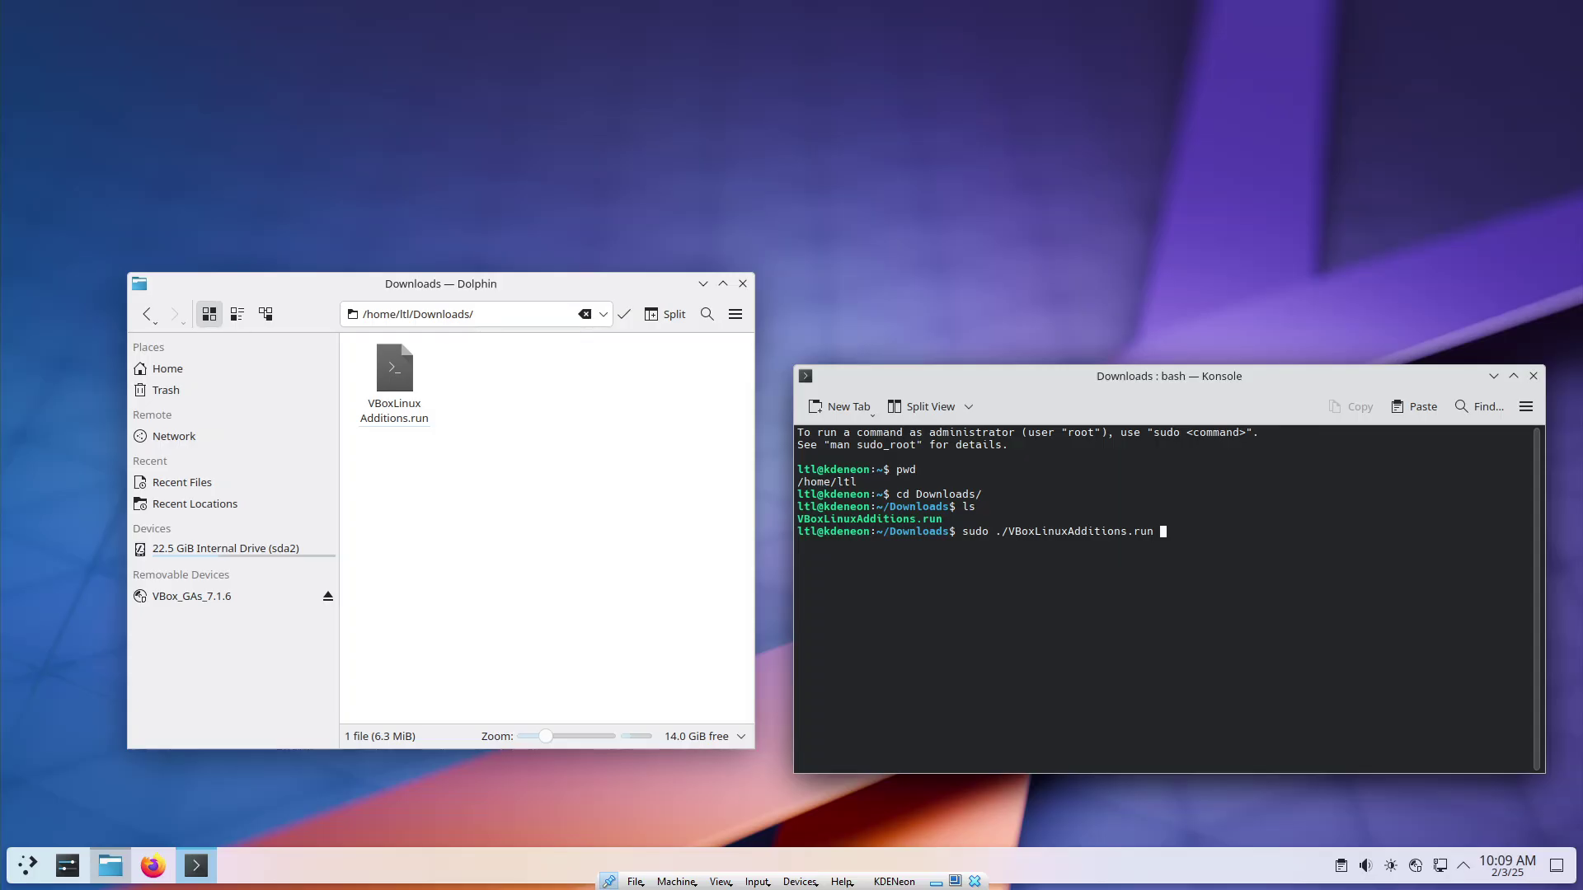
pyautogui.press('Return')
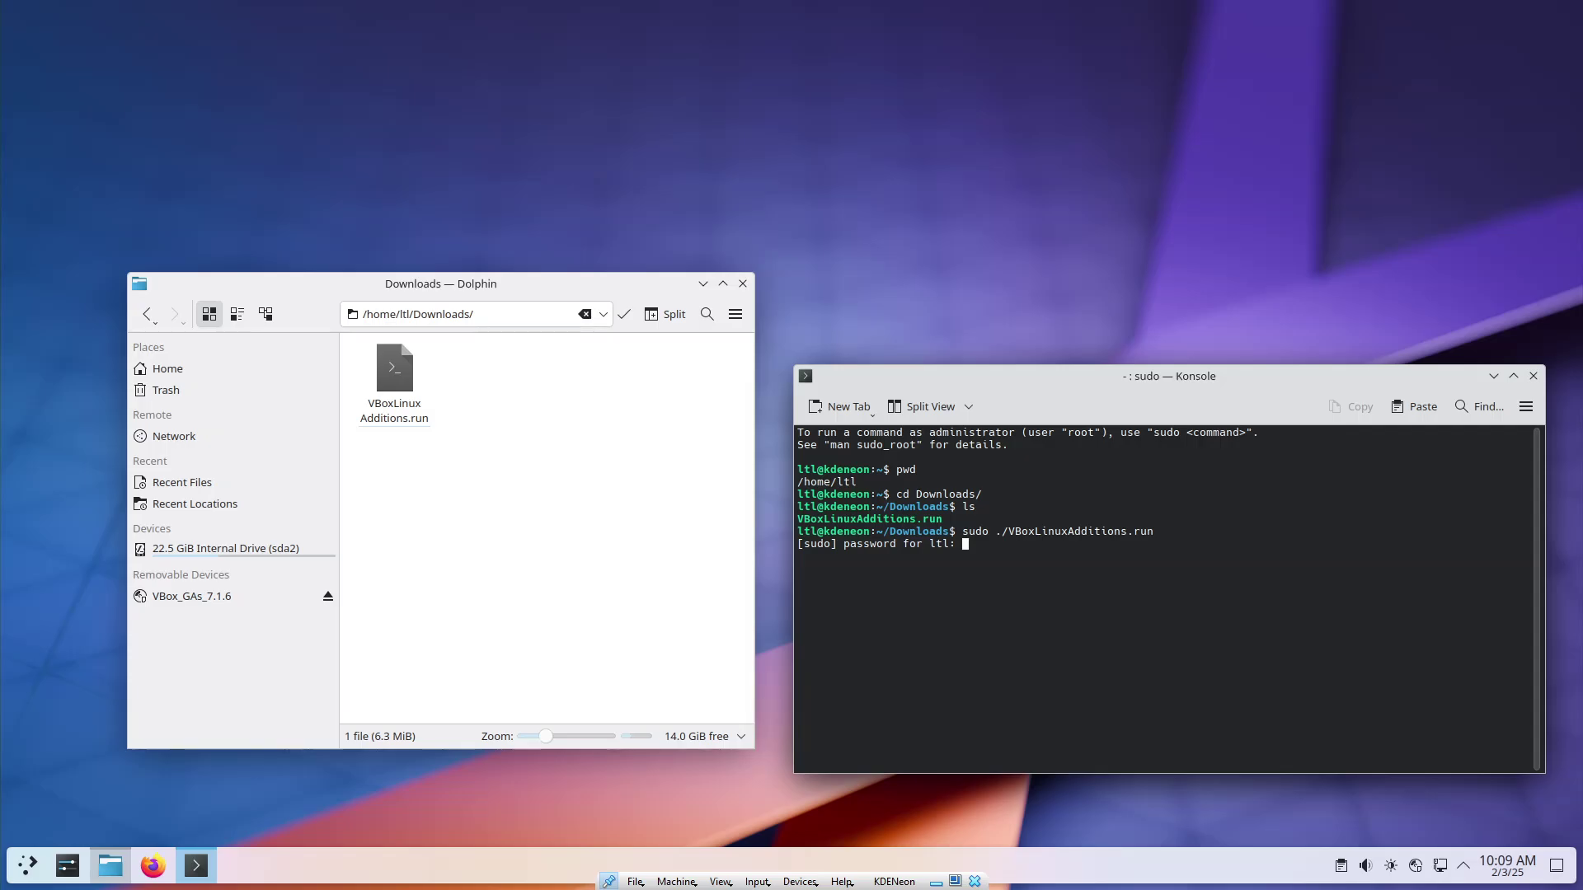
pyautogui.press('Return')
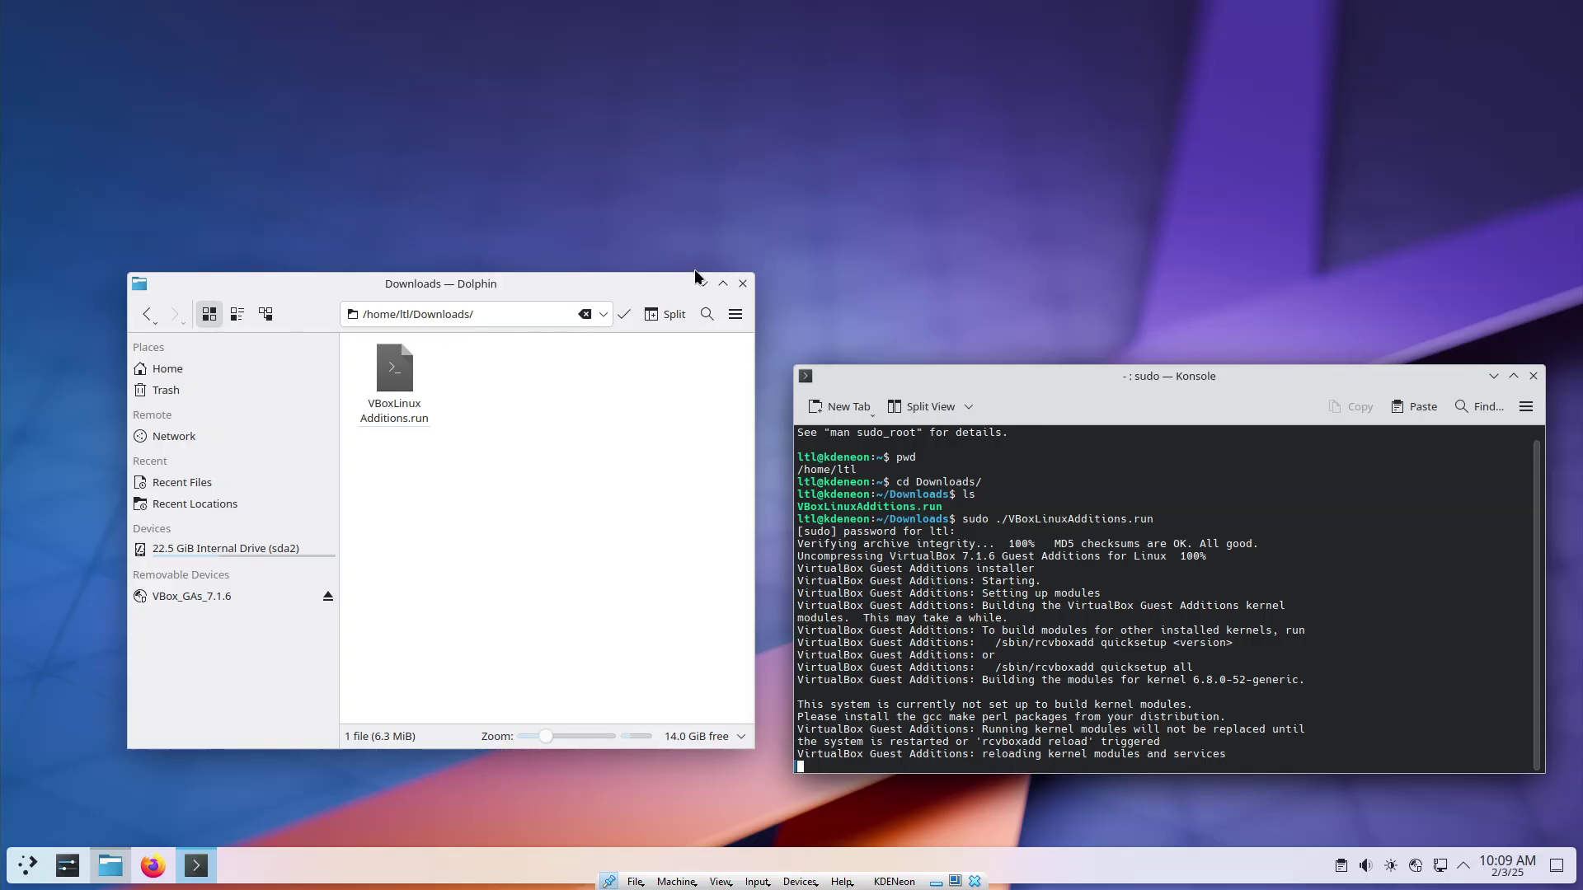
pyautogui.click(742, 283)
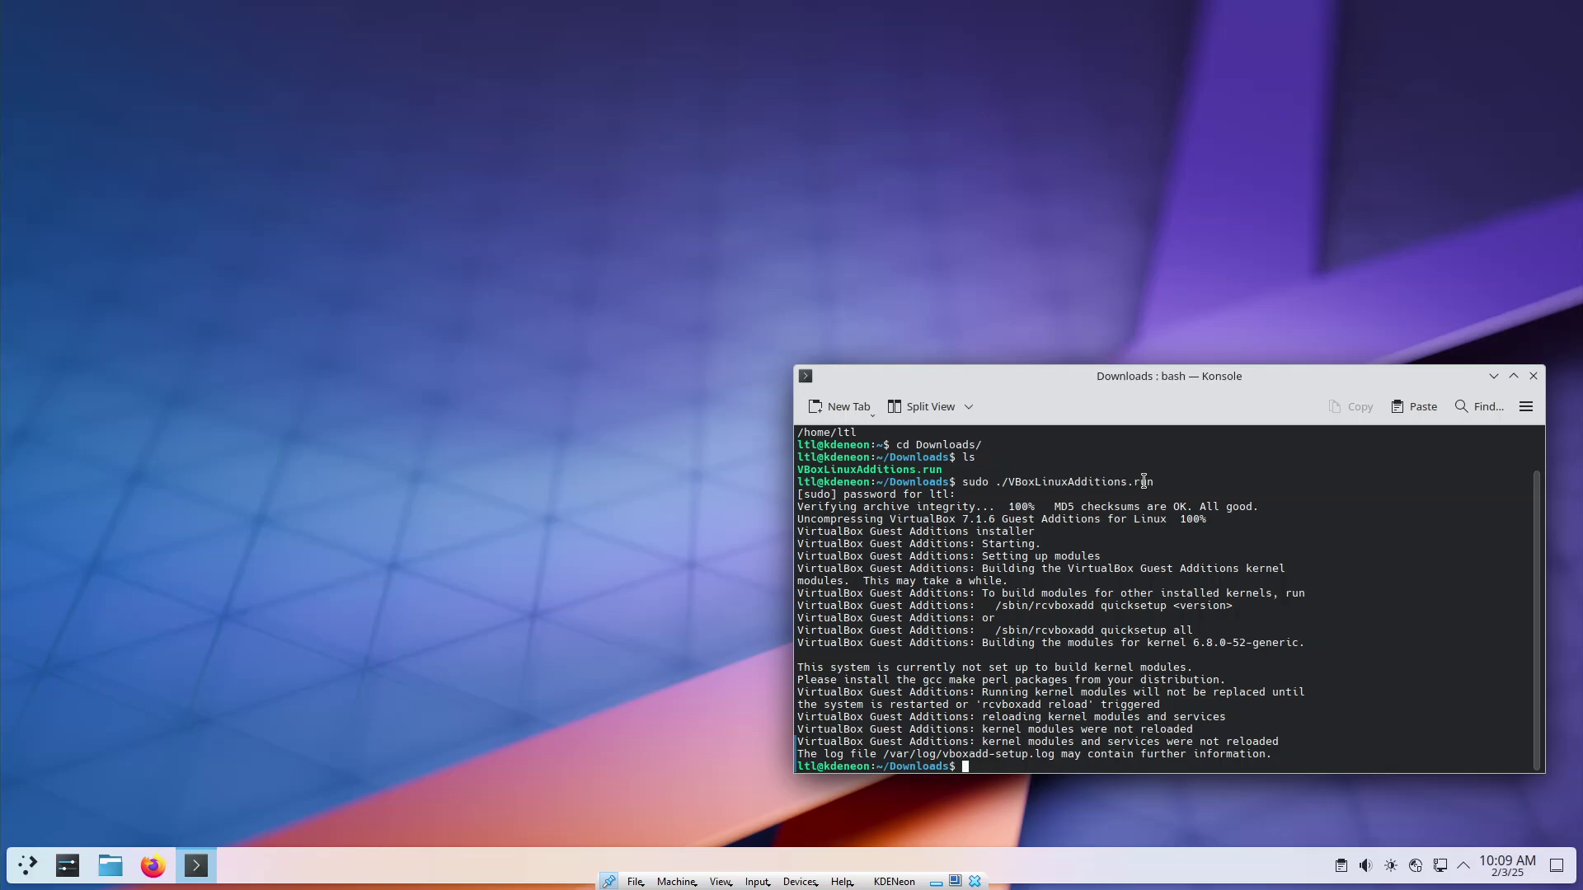
# - Restart the virtual machine with sudo reboot and log back in with the account password
pyautogui.write('sudo reboot')
pyautogui.press('Return')
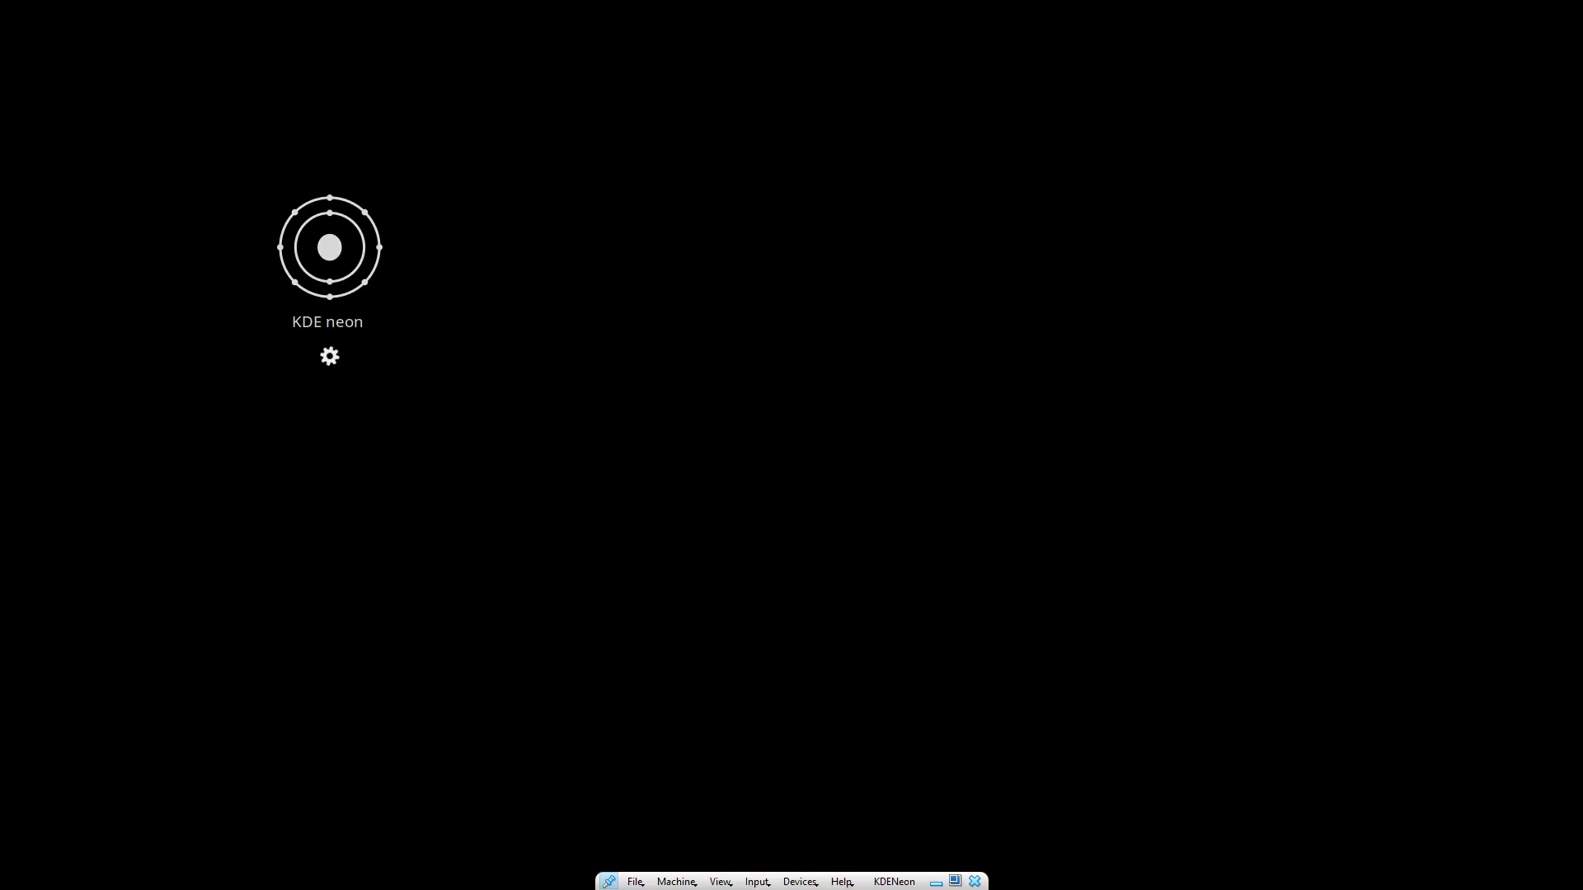
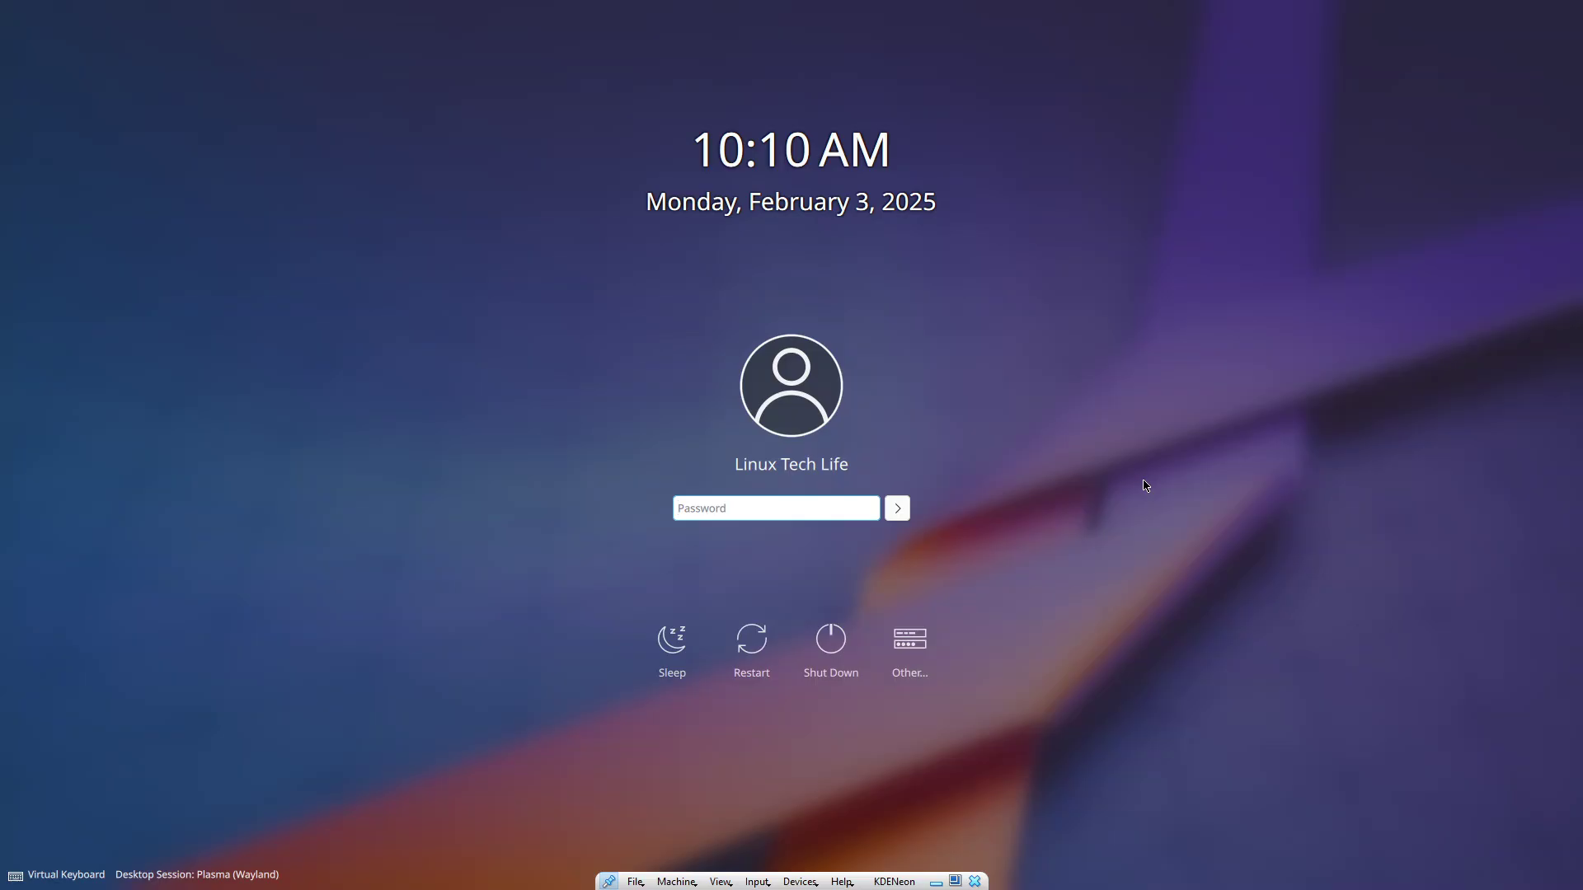
pyautogui.write('*********')
pyautogui.press('Return')
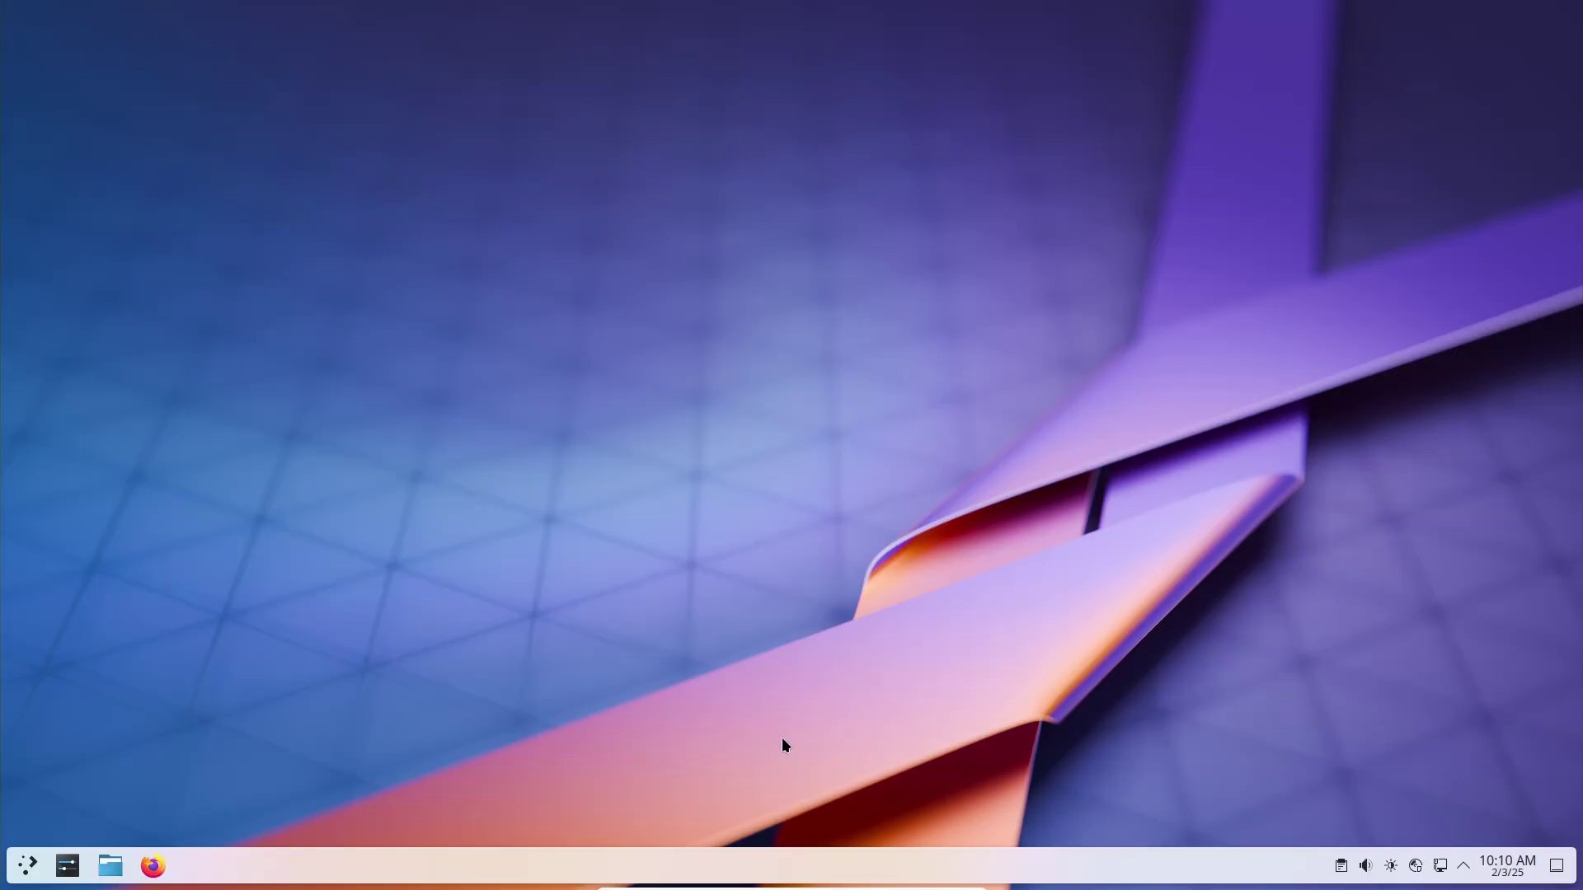
# - Check the removable devices options and the list of connected disks for the Guest Additions disc, then dismiss the list
pyautogui.rightClick(1416, 866)
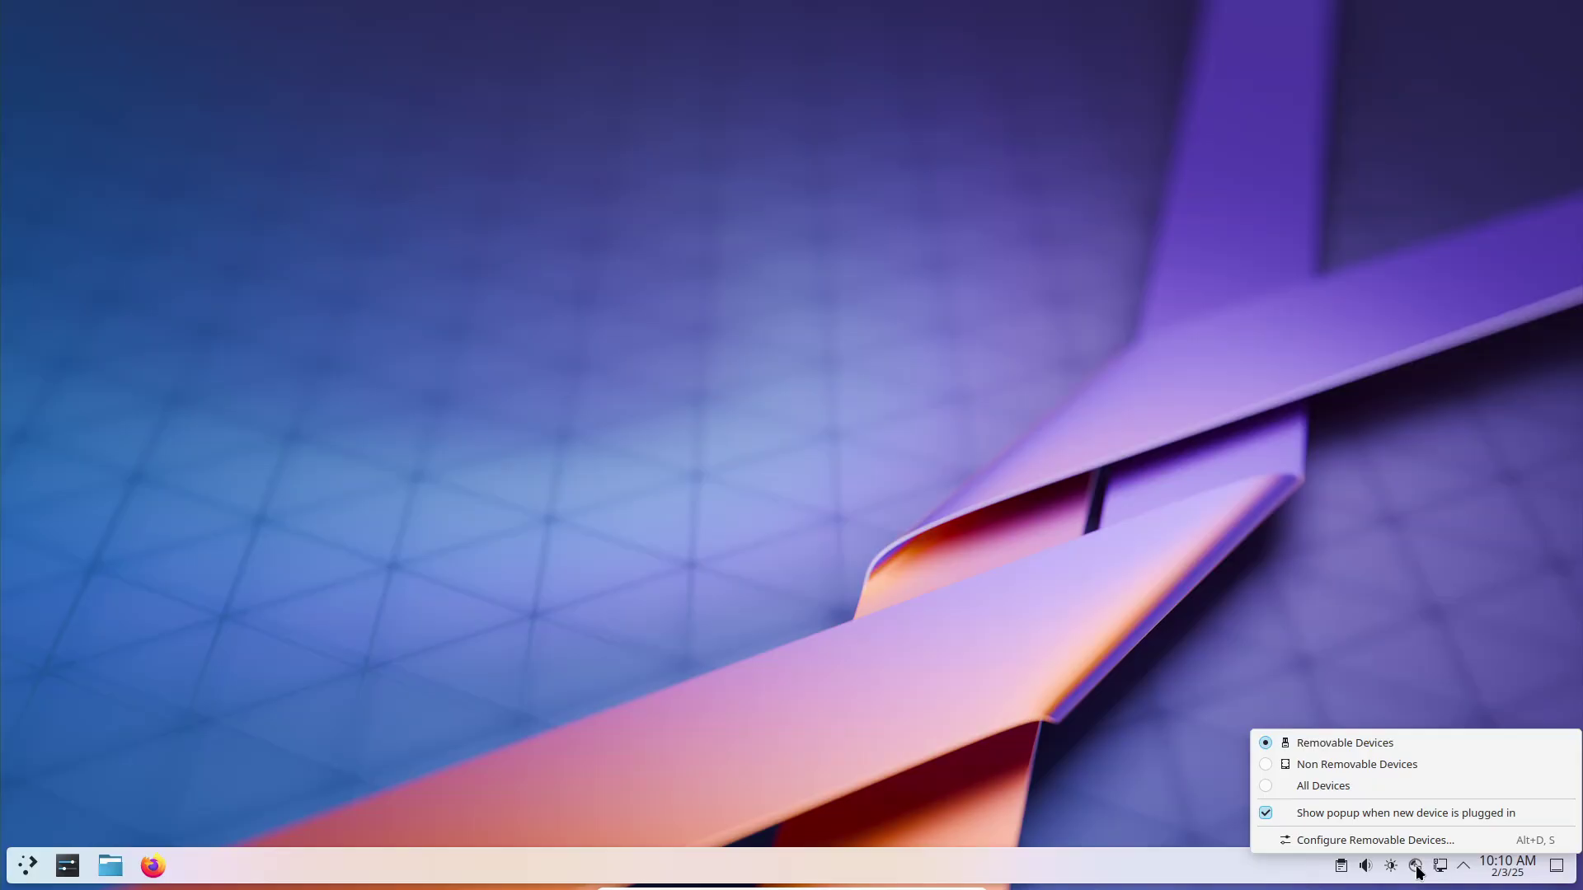
pyautogui.click(1416, 867)
pyautogui.click(1416, 866)
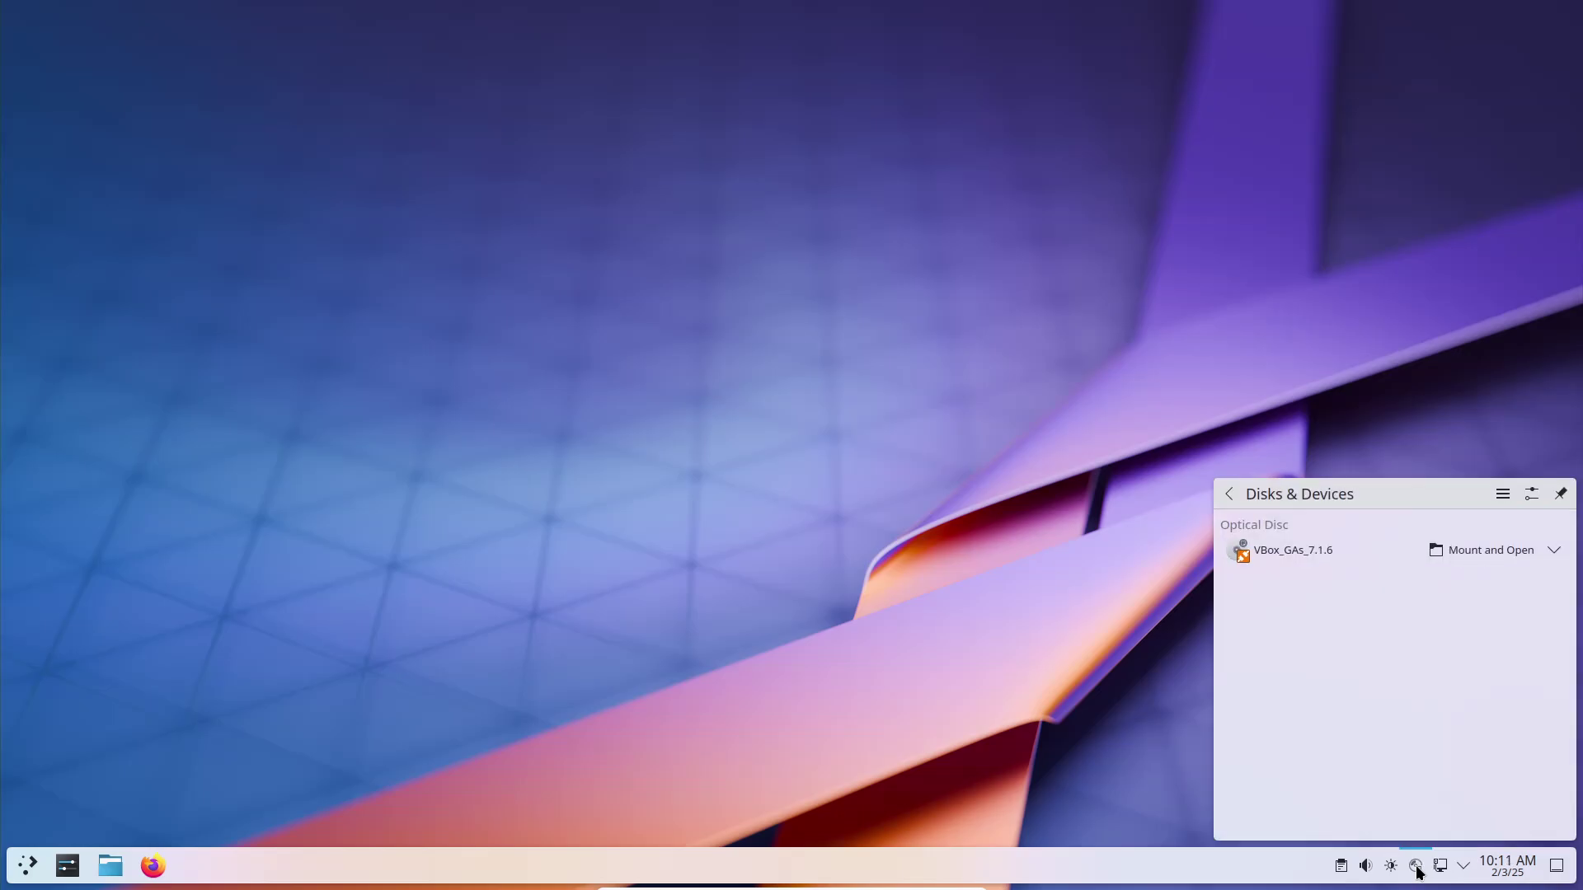
pyautogui.click(966, 675)
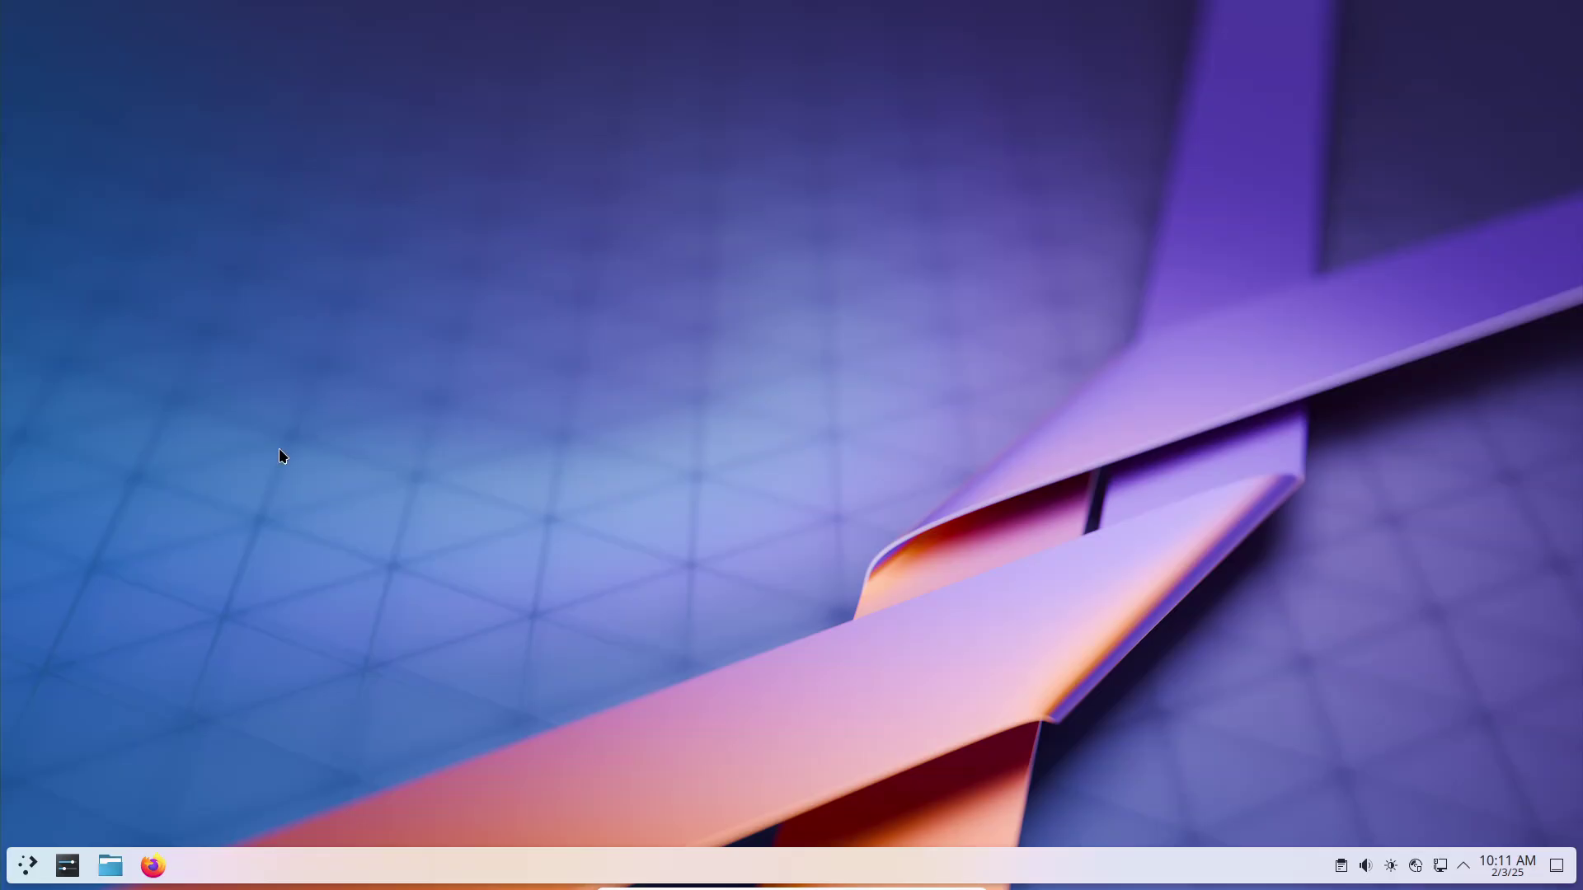
# - Review the available resolutions in the Display & Monitor settings and keep 1920x1080 (16:9) selected
pyautogui.click(64, 873)
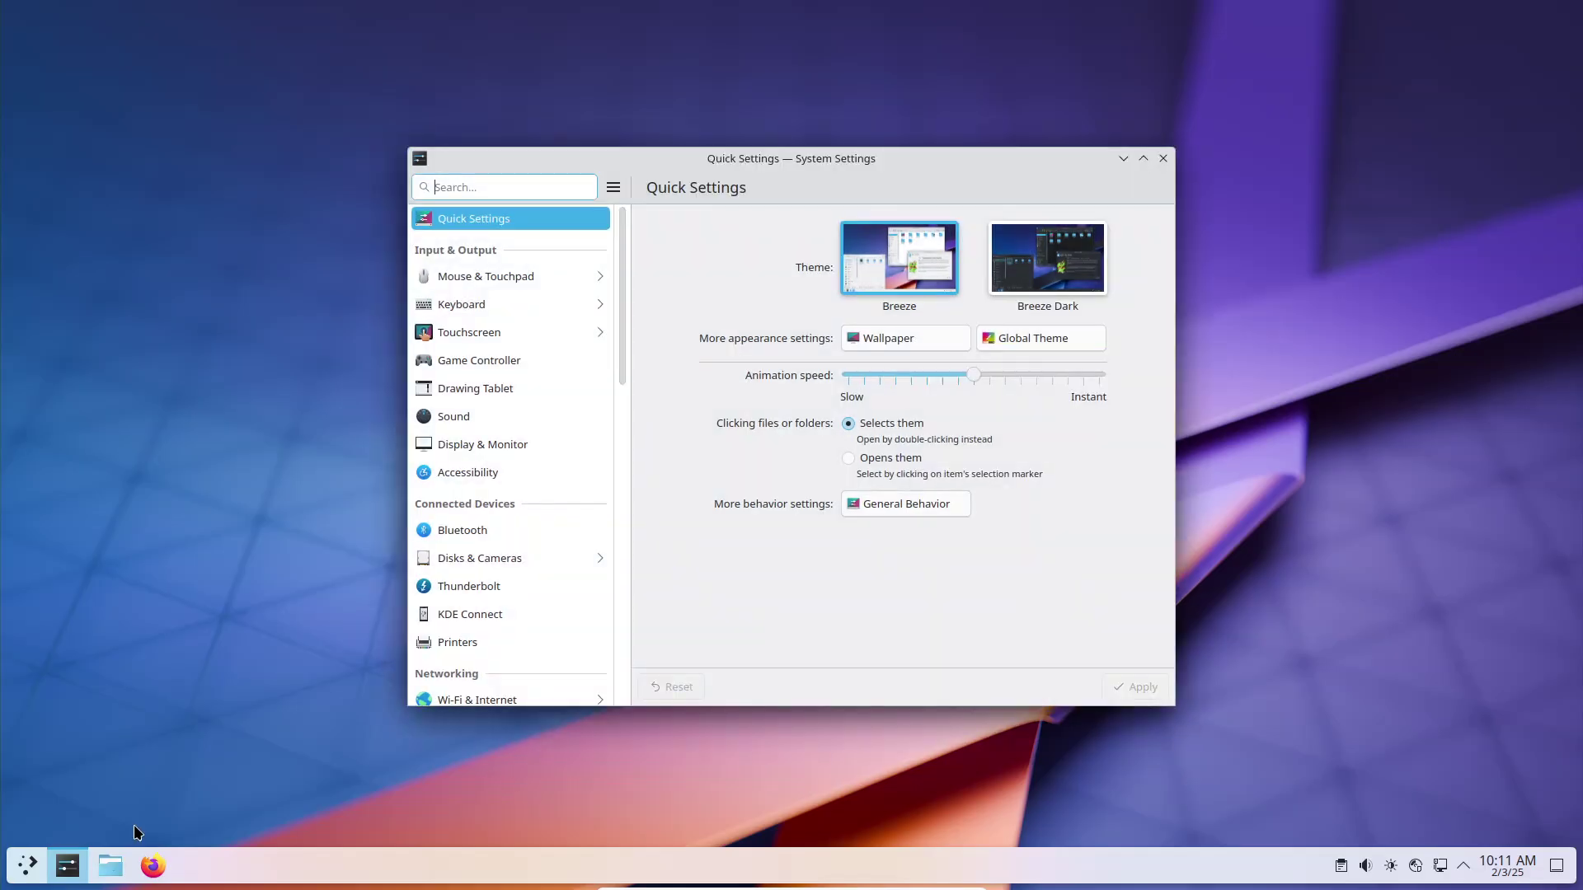
pyautogui.click(488, 441)
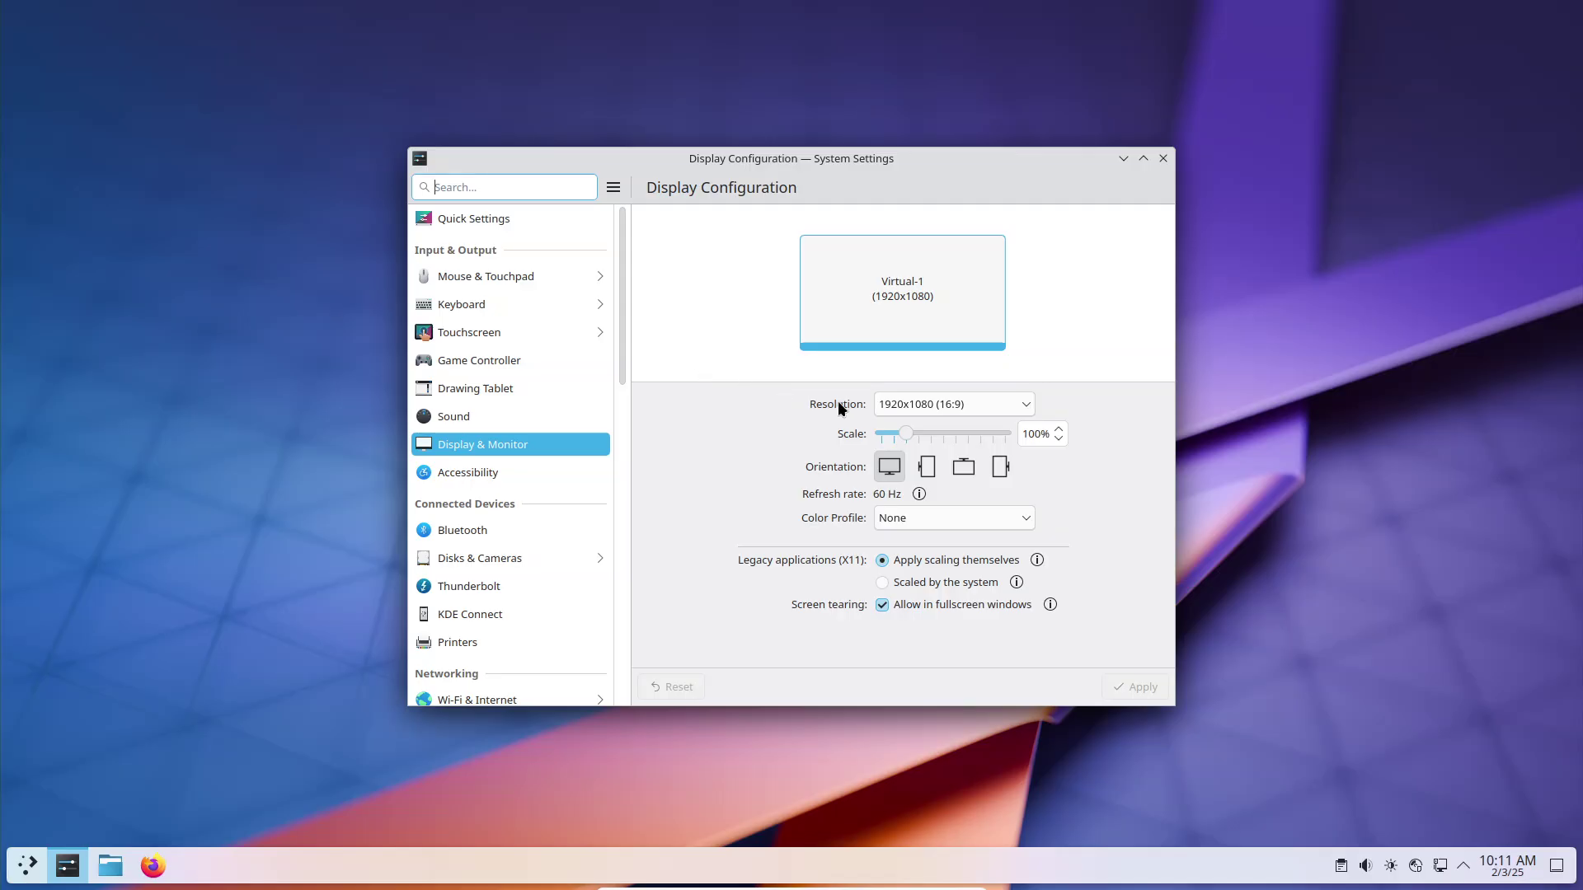
pyautogui.click(938, 404)
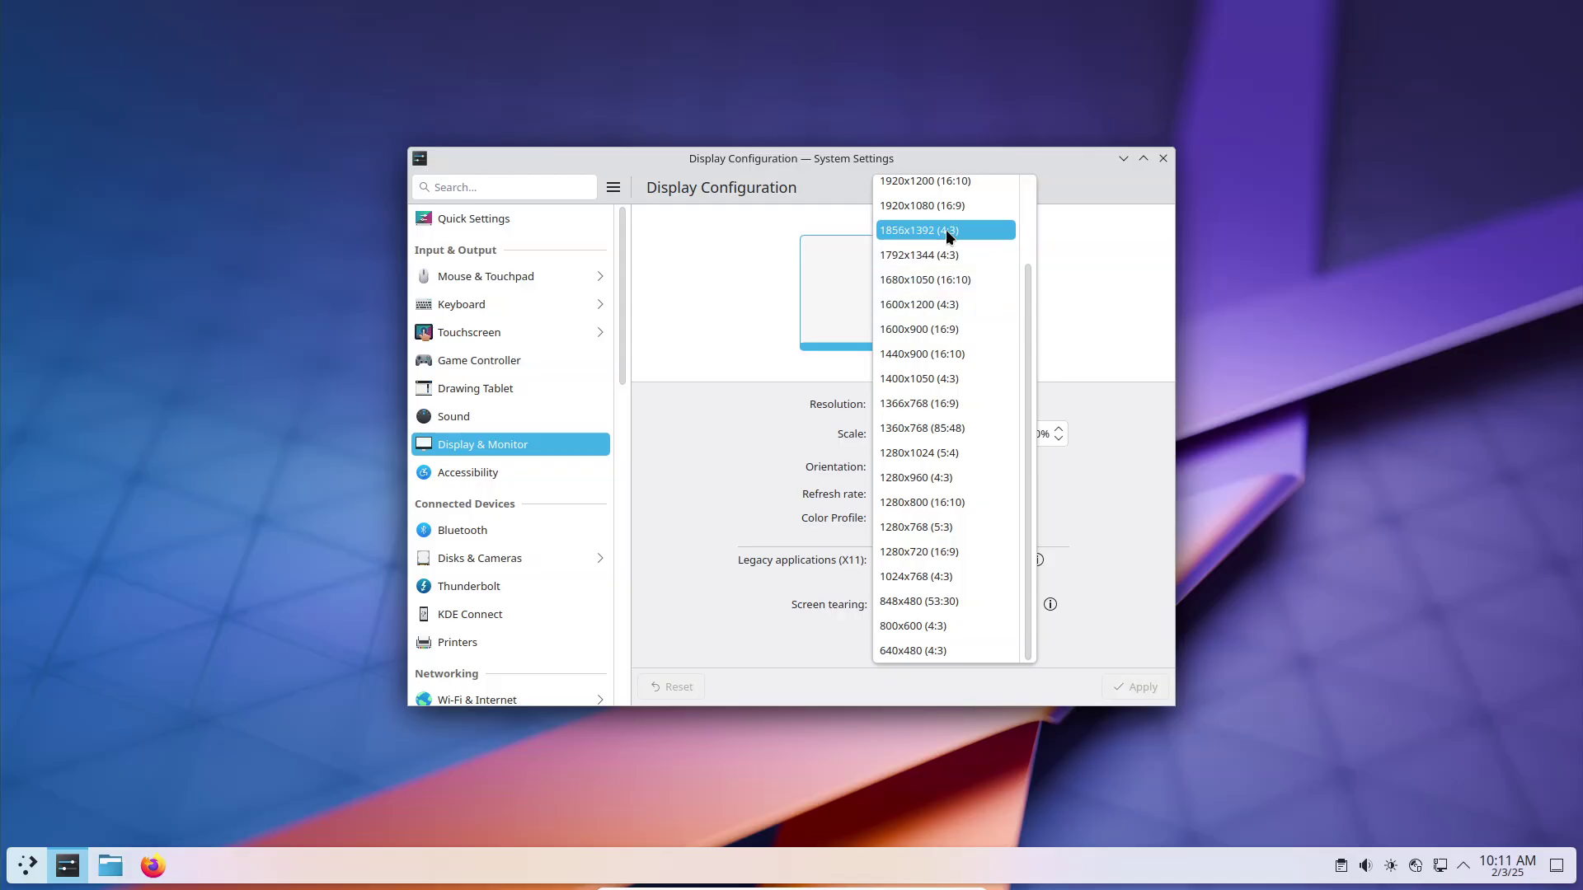
pyautogui.click(931, 205)
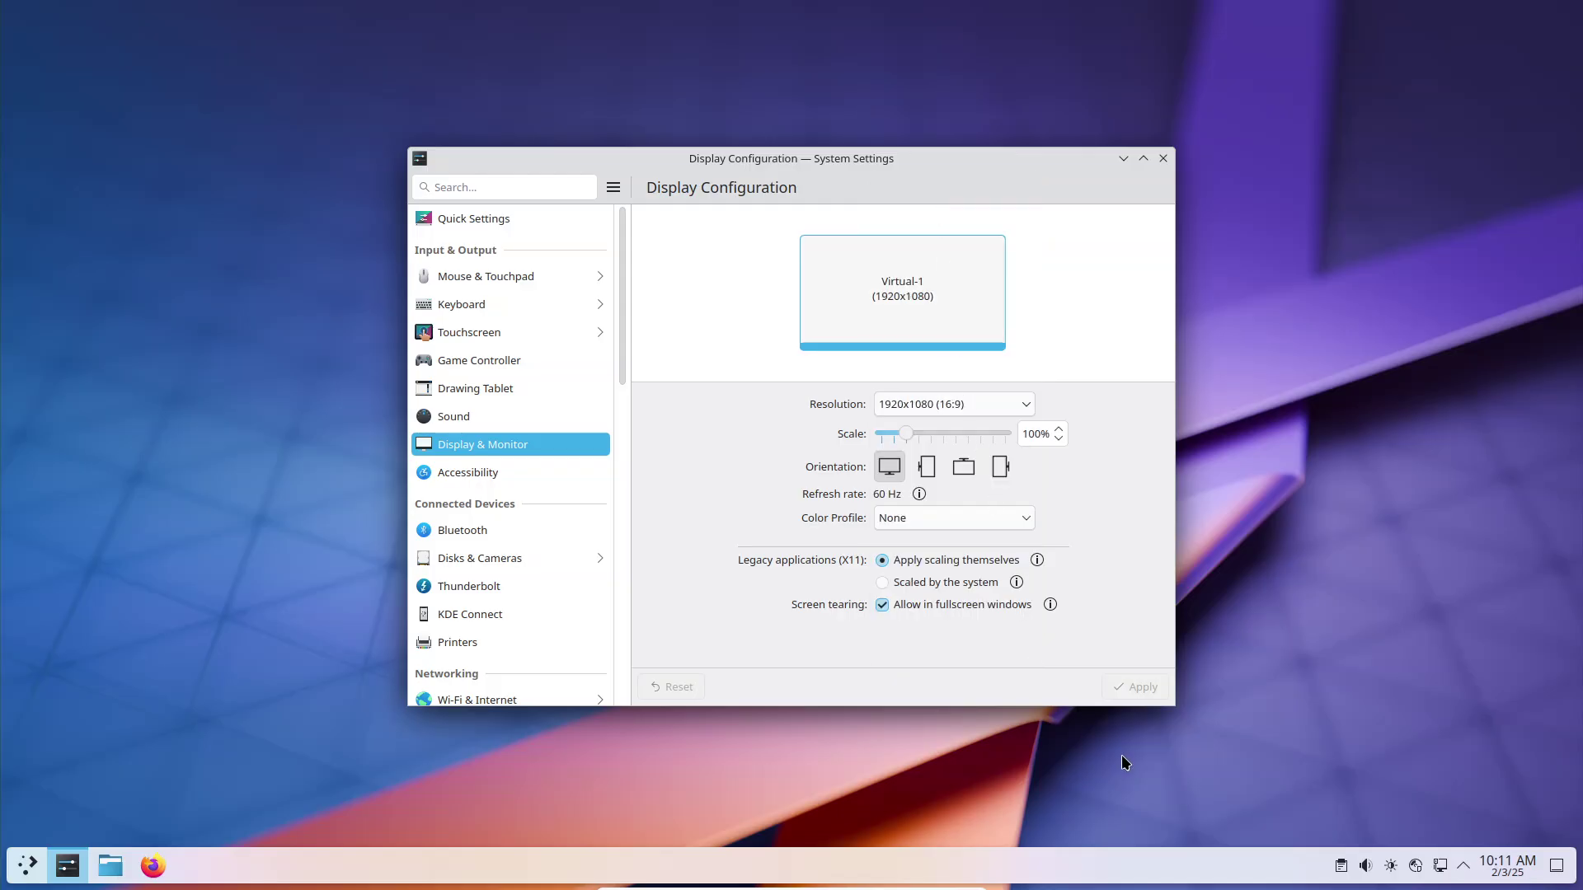
# - Assign Show KRunner to the upper-right corner in the Screen Edges settings, apply it and try the corner
pyautogui.click(493, 266)
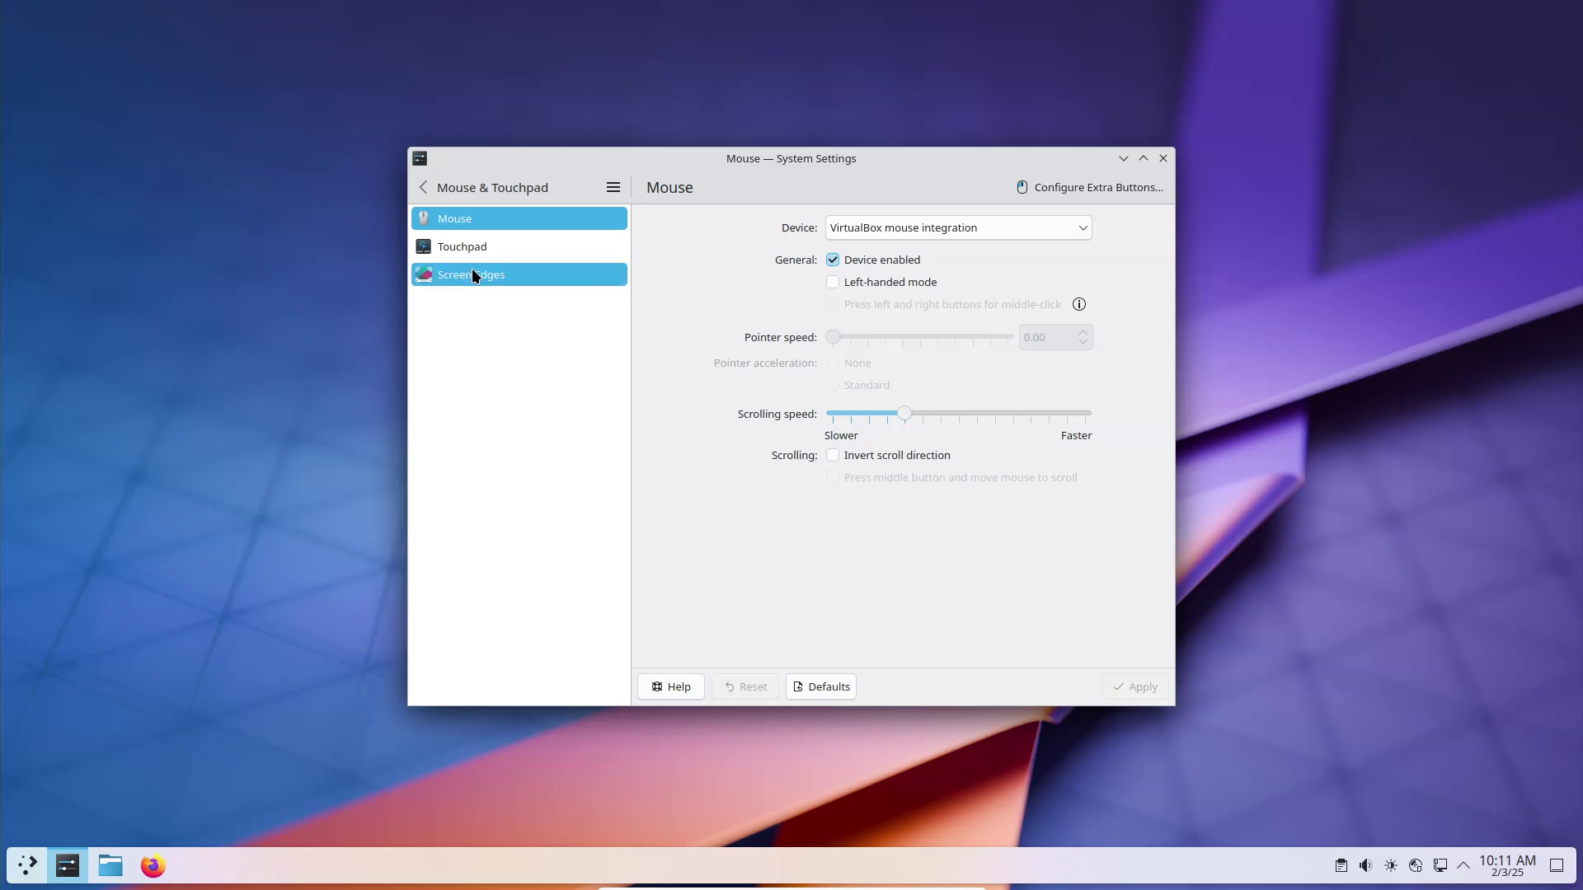
pyautogui.click(475, 276)
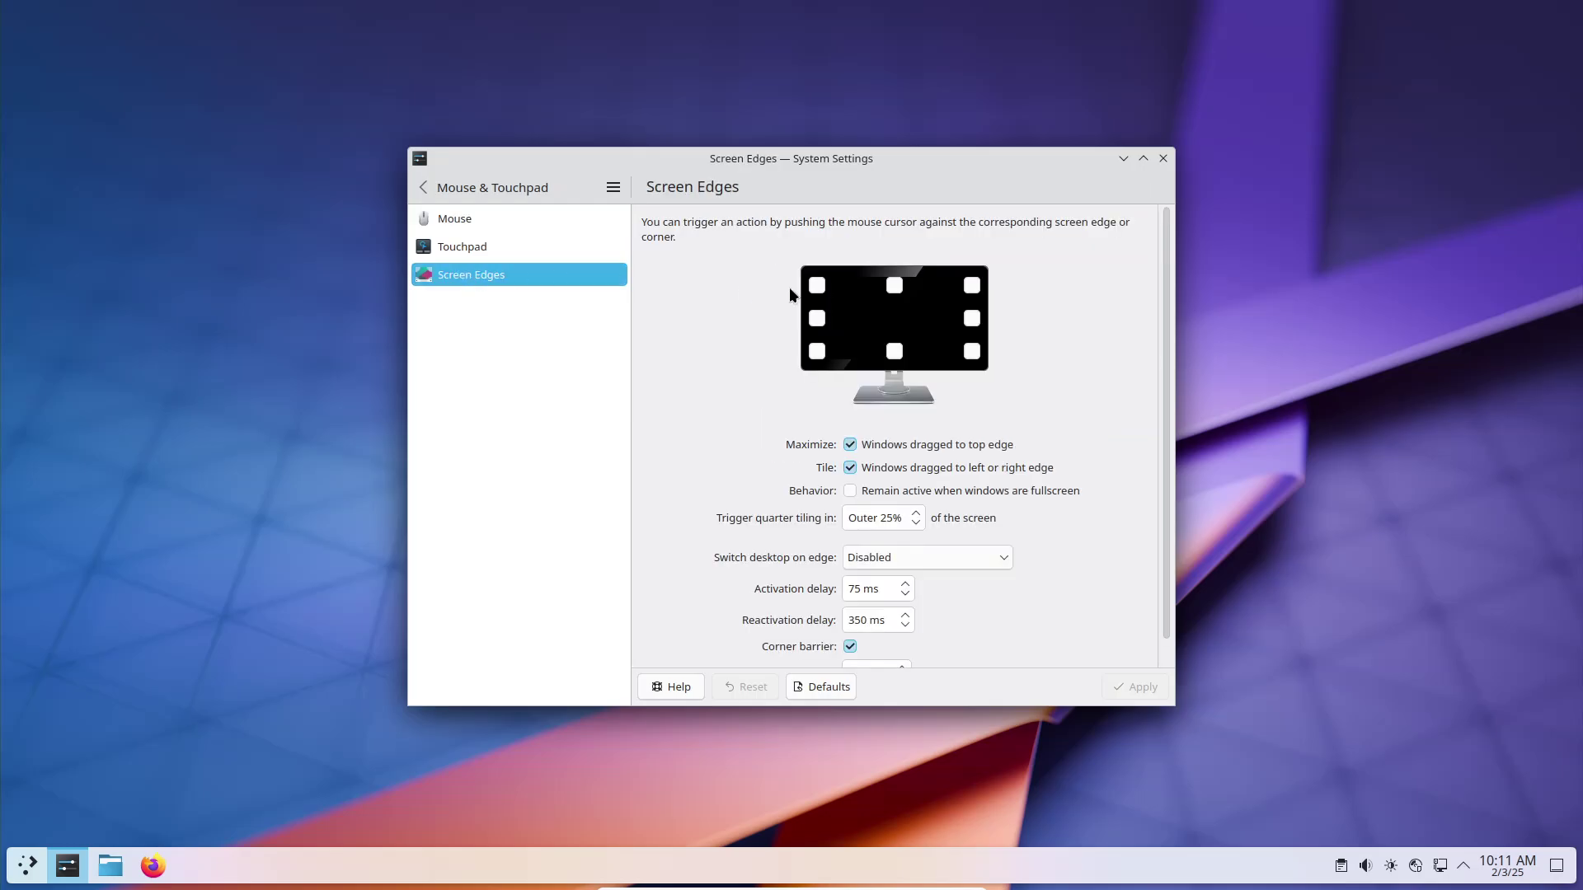
pyautogui.click(973, 284)
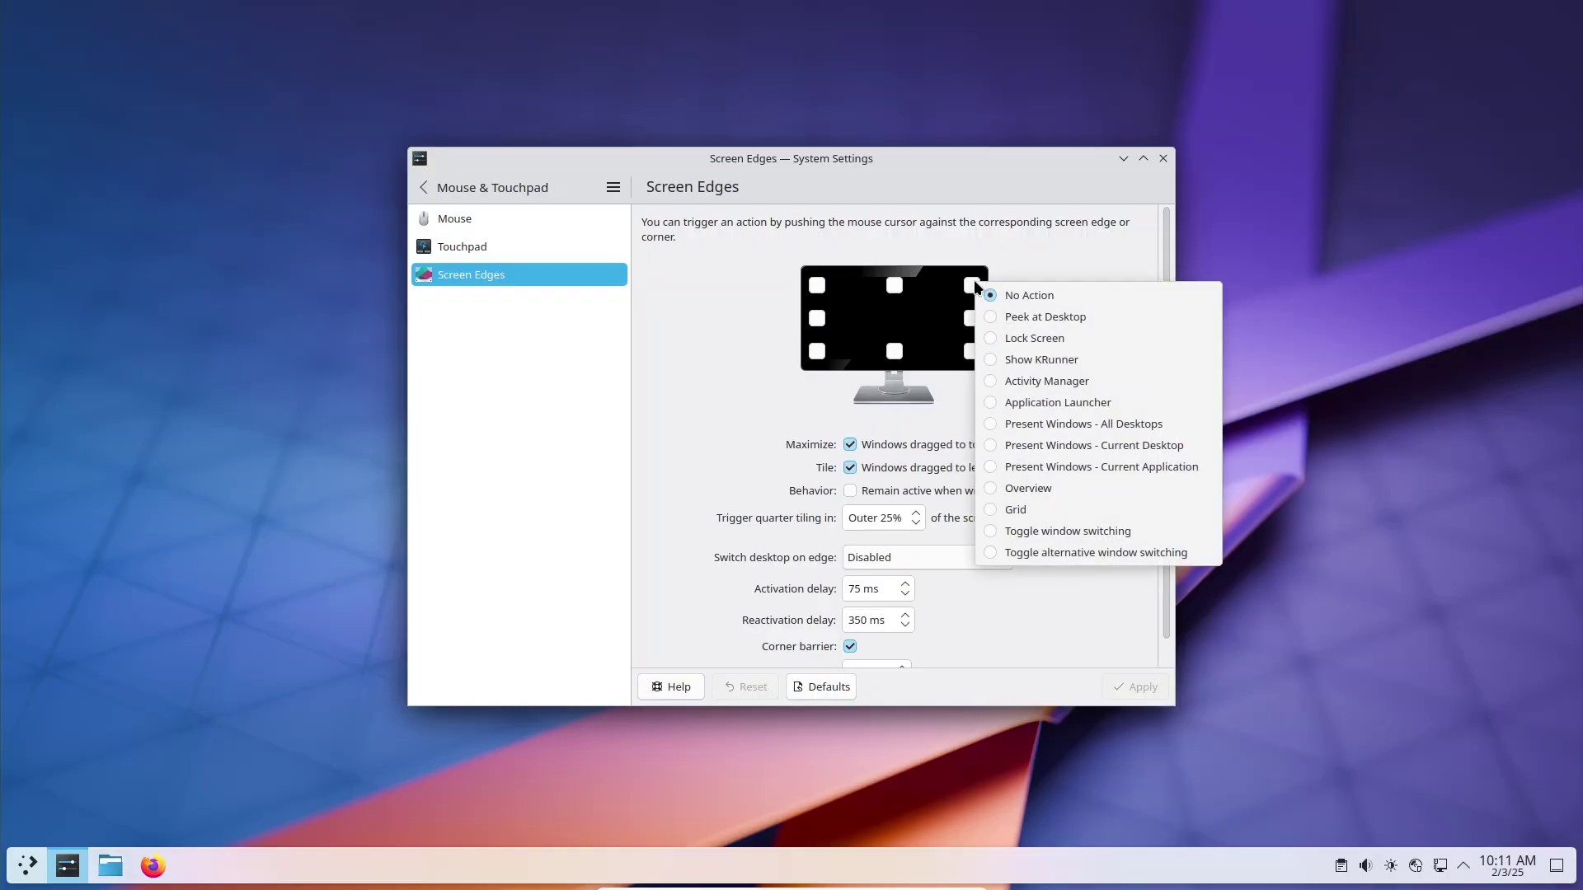
pyautogui.click(1036, 360)
pyautogui.click(1135, 692)
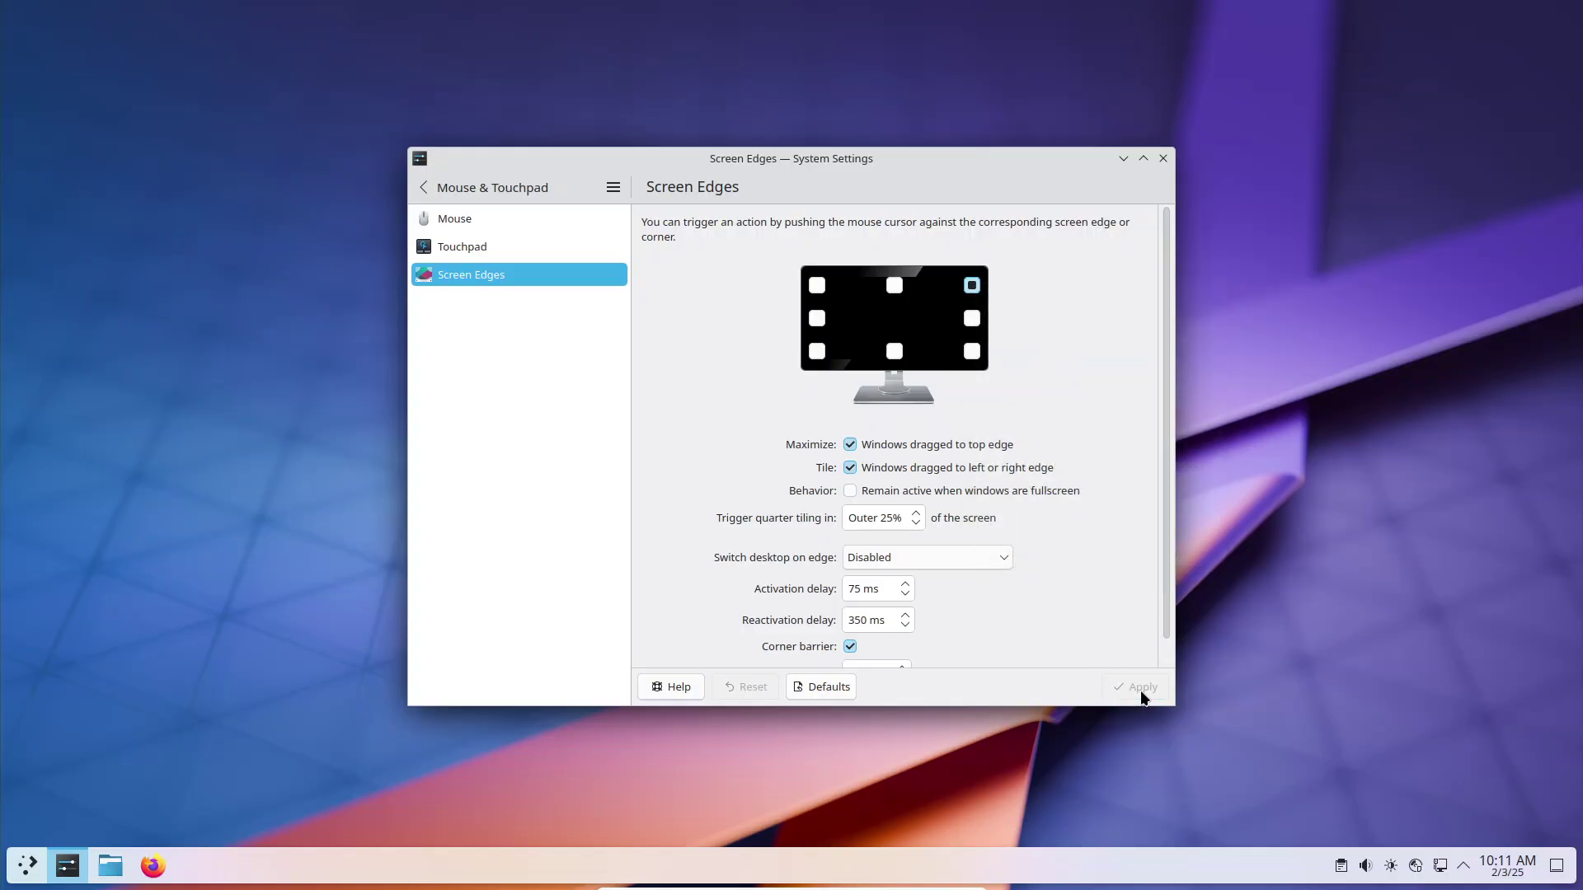
pyautogui.moveTo(1581, 1)
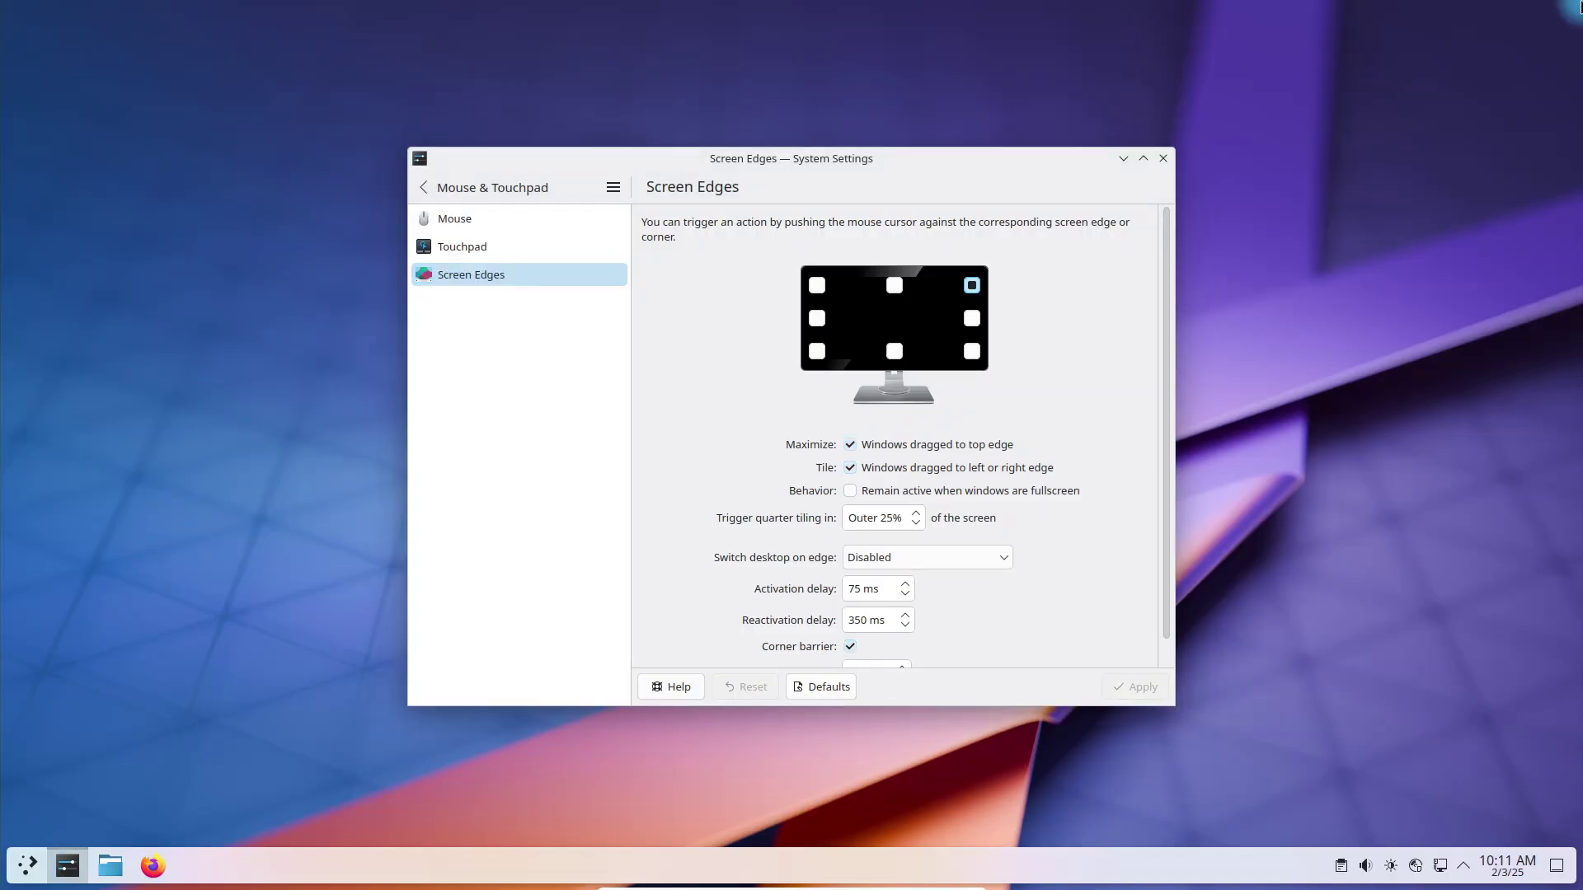
# - Change the upper-right screen corner's action to Lock Screen, apply it and try the corner
pyautogui.click(973, 288)
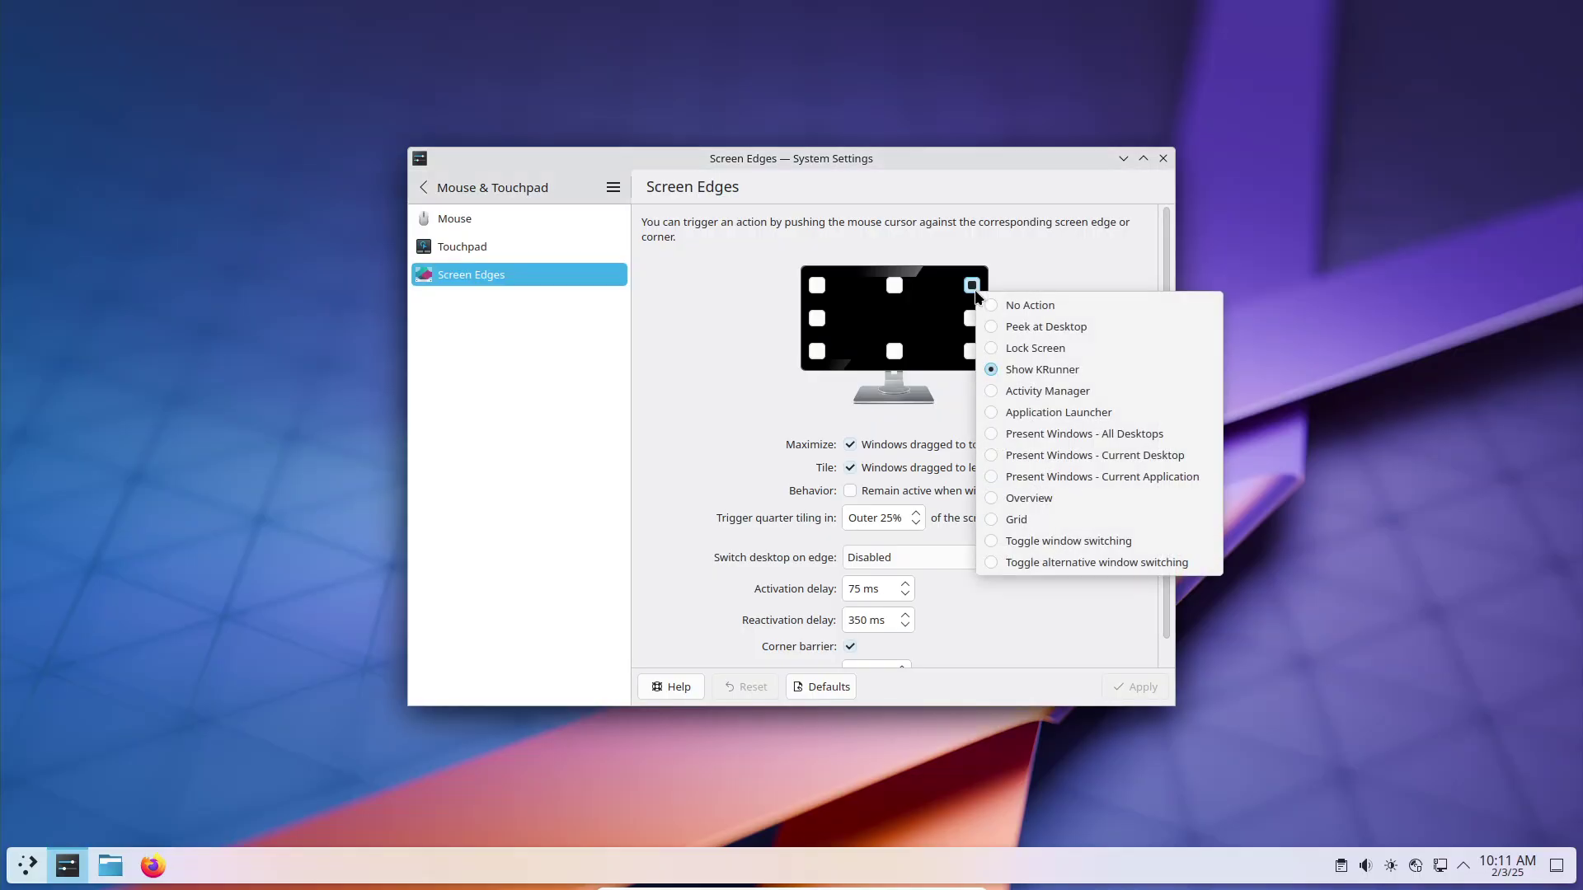
pyautogui.click(1008, 346)
pyautogui.click(1117, 692)
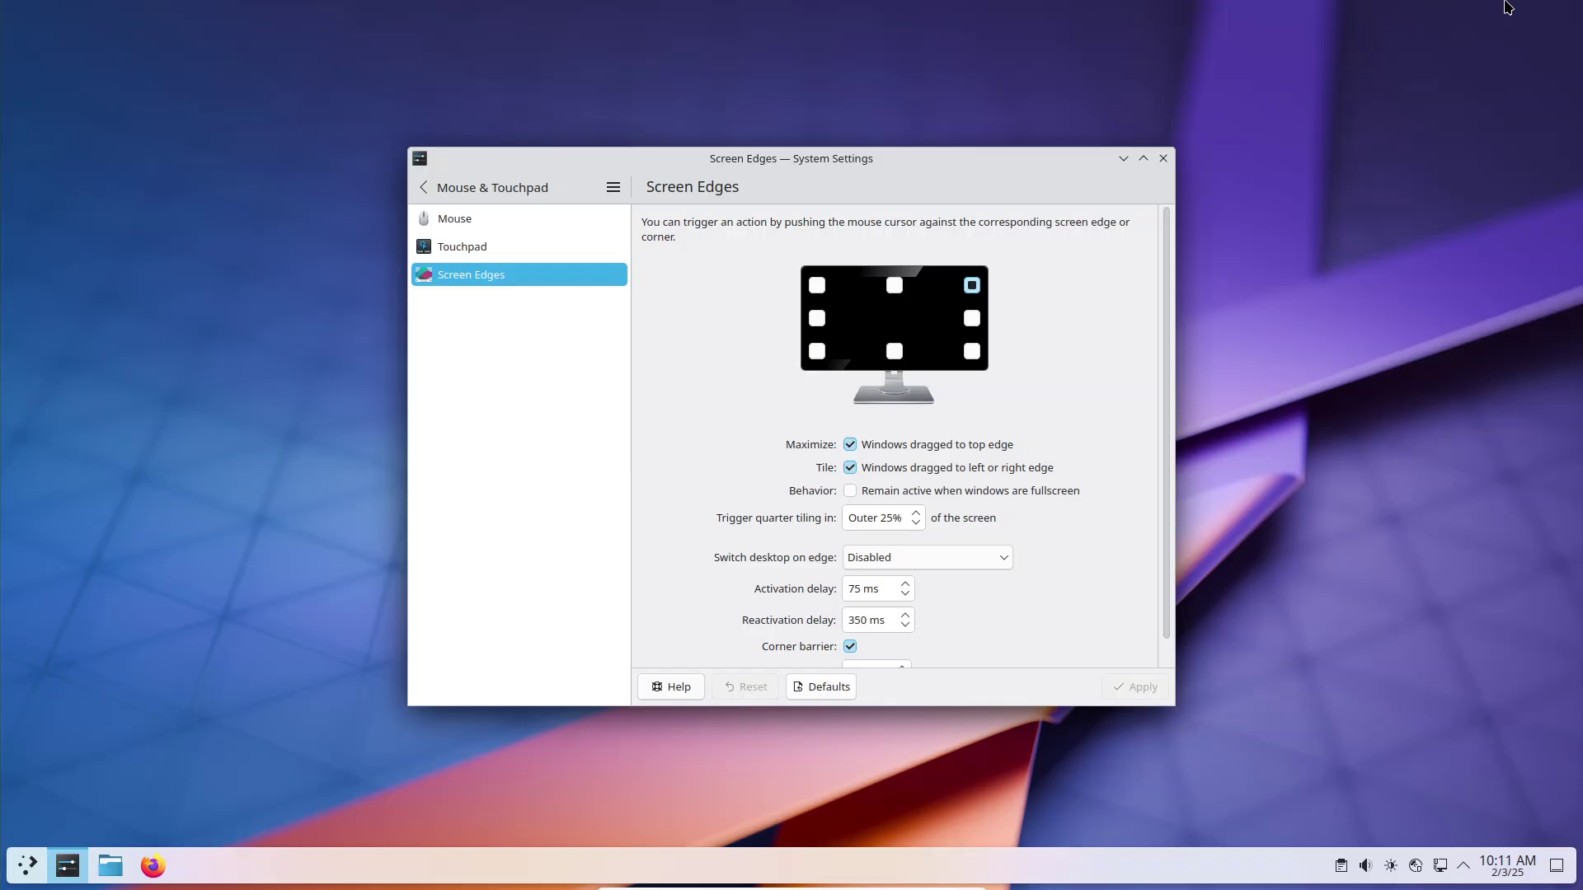
pyautogui.moveTo(1581, 1)
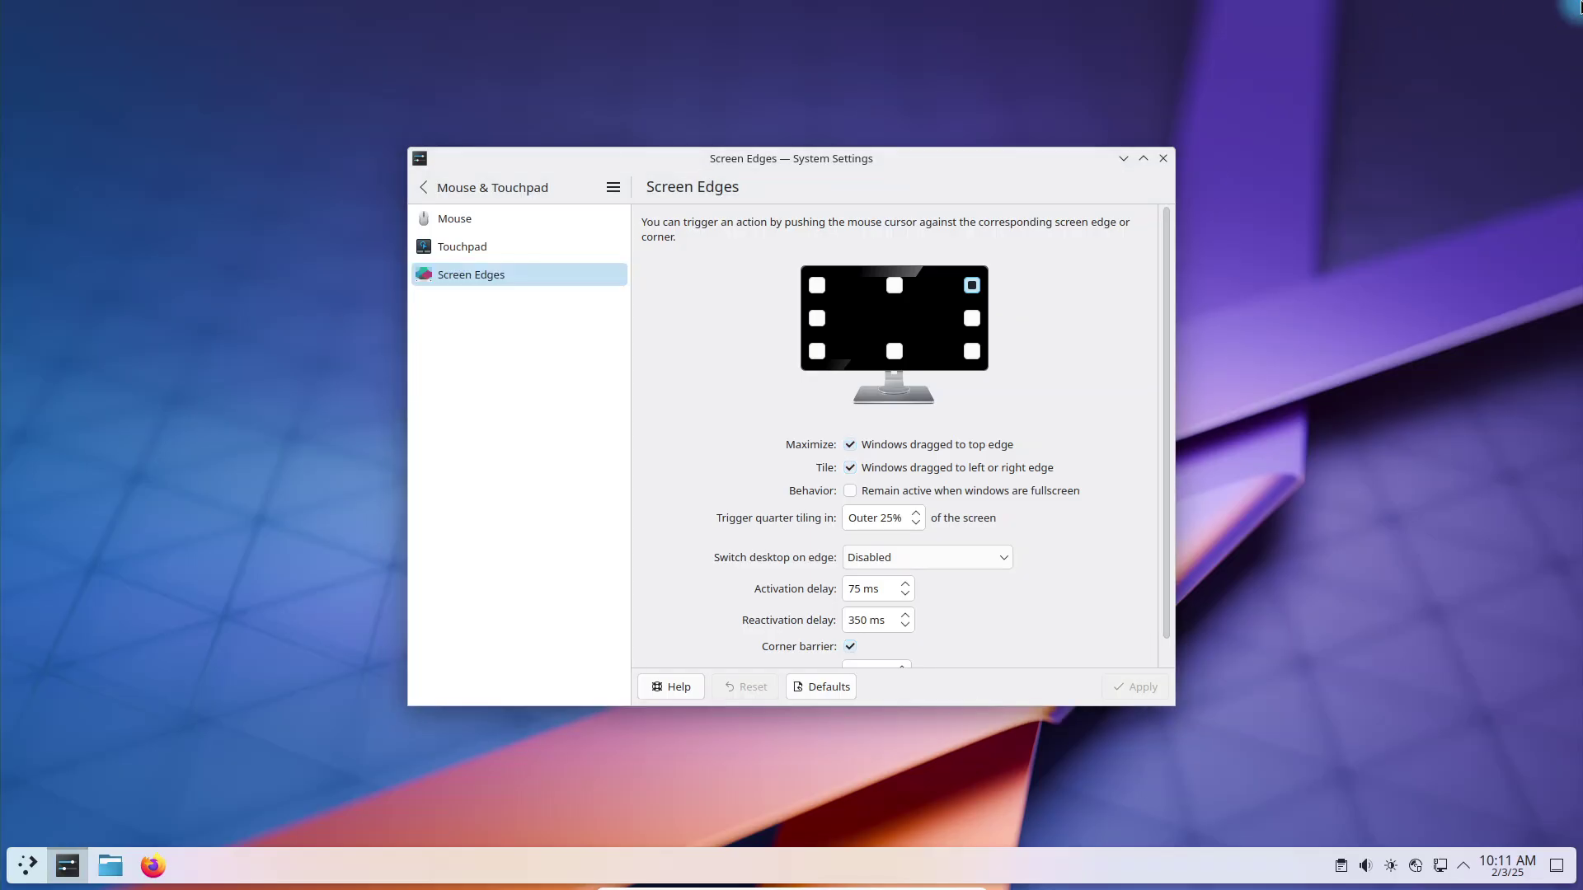
# - Set the upper-right screen corner back to No Action, apply the change and close System Settings
pyautogui.click(972, 285)
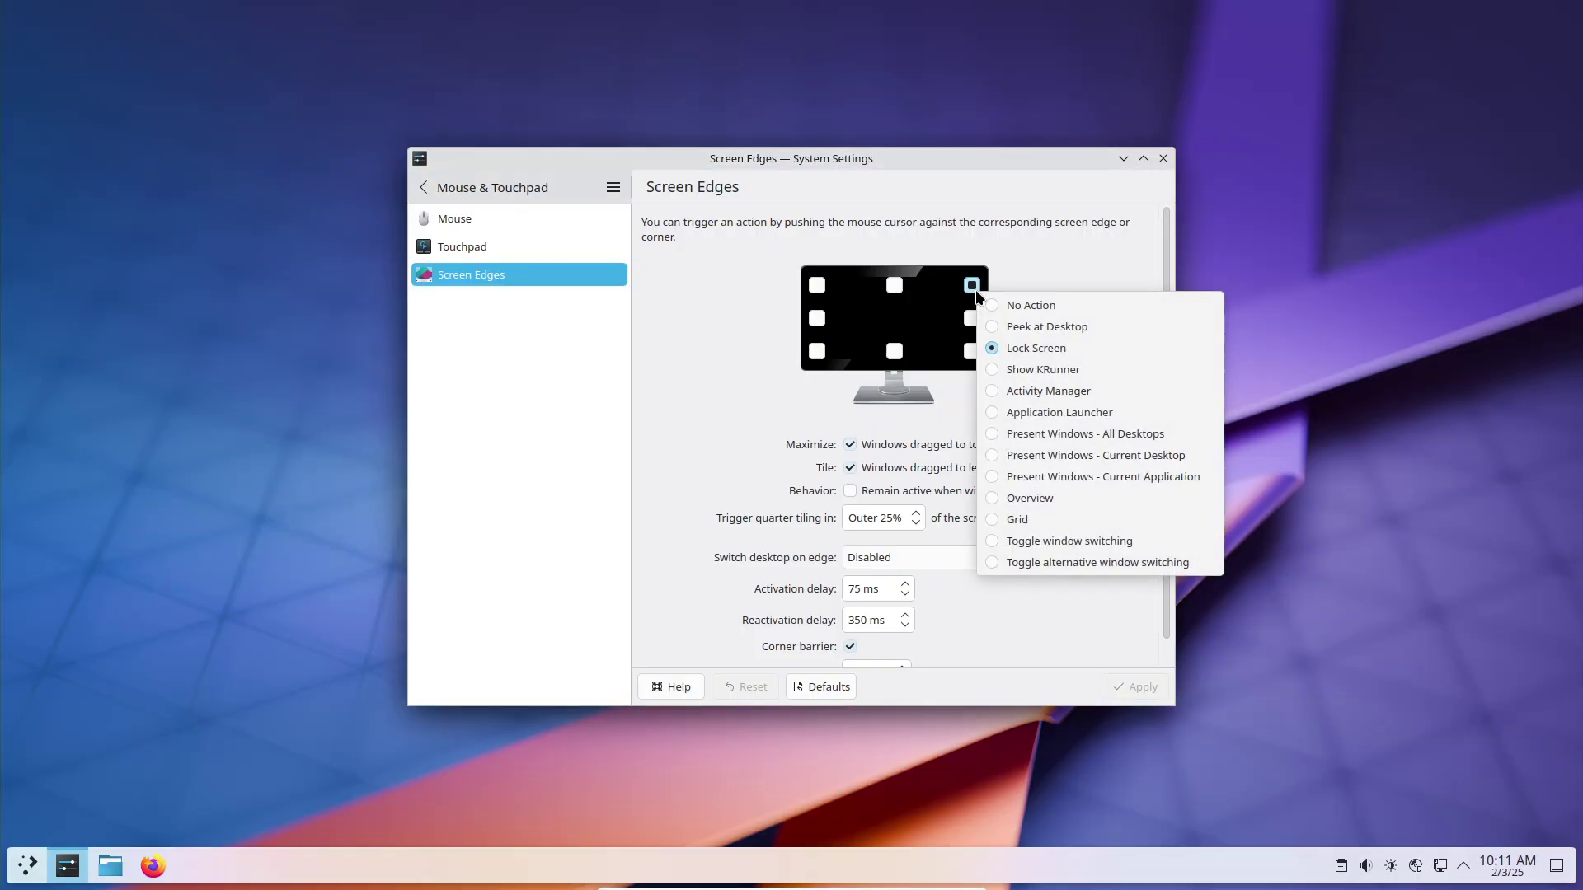
pyautogui.click(1042, 310)
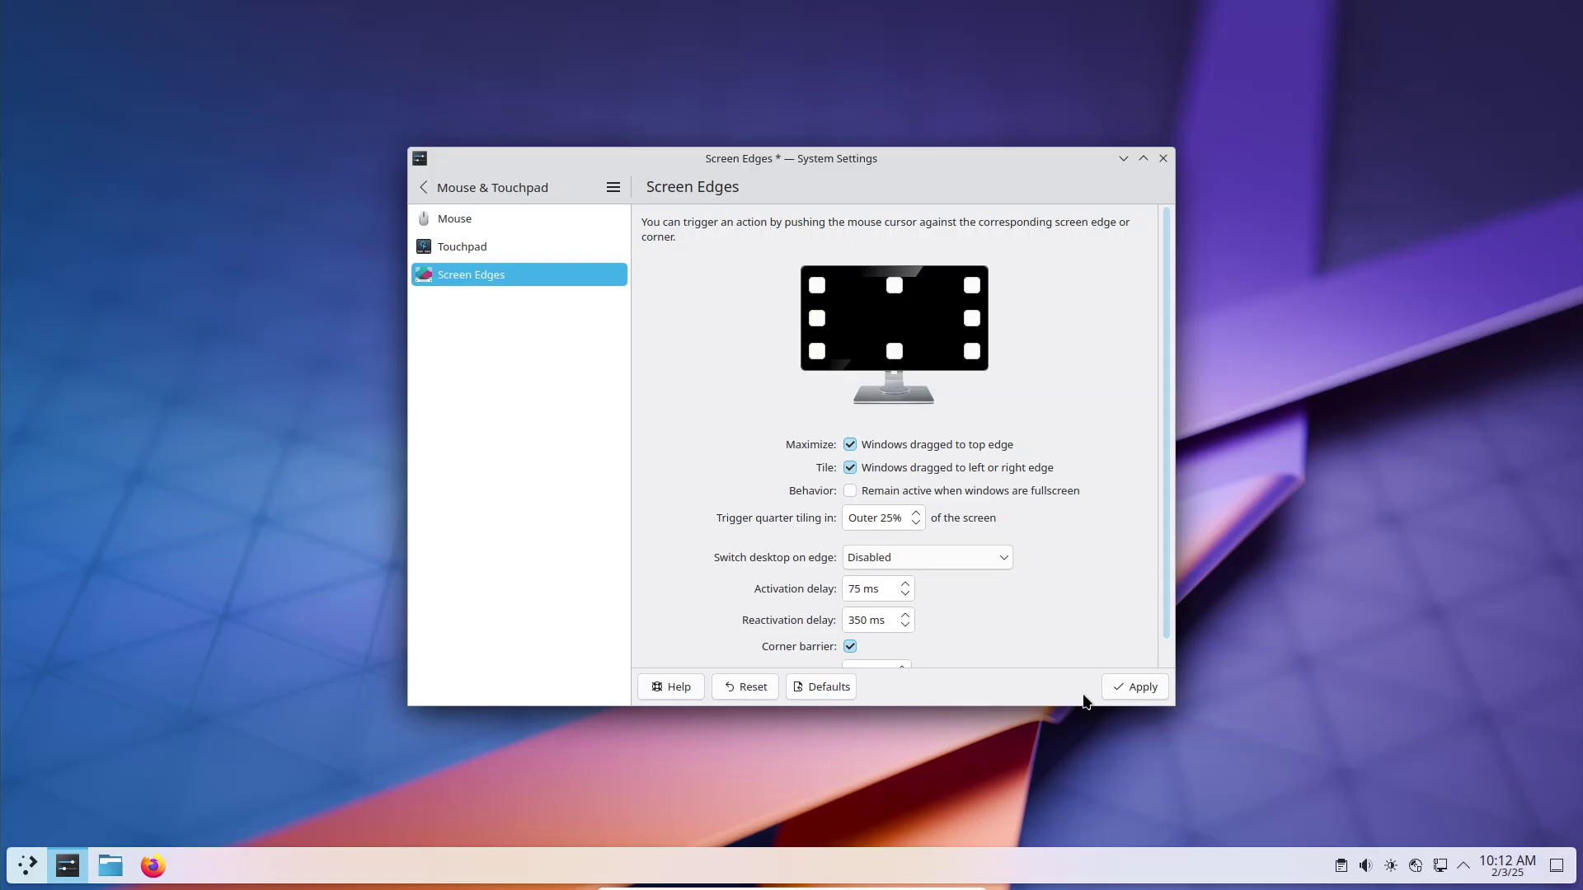
pyautogui.click(1130, 686)
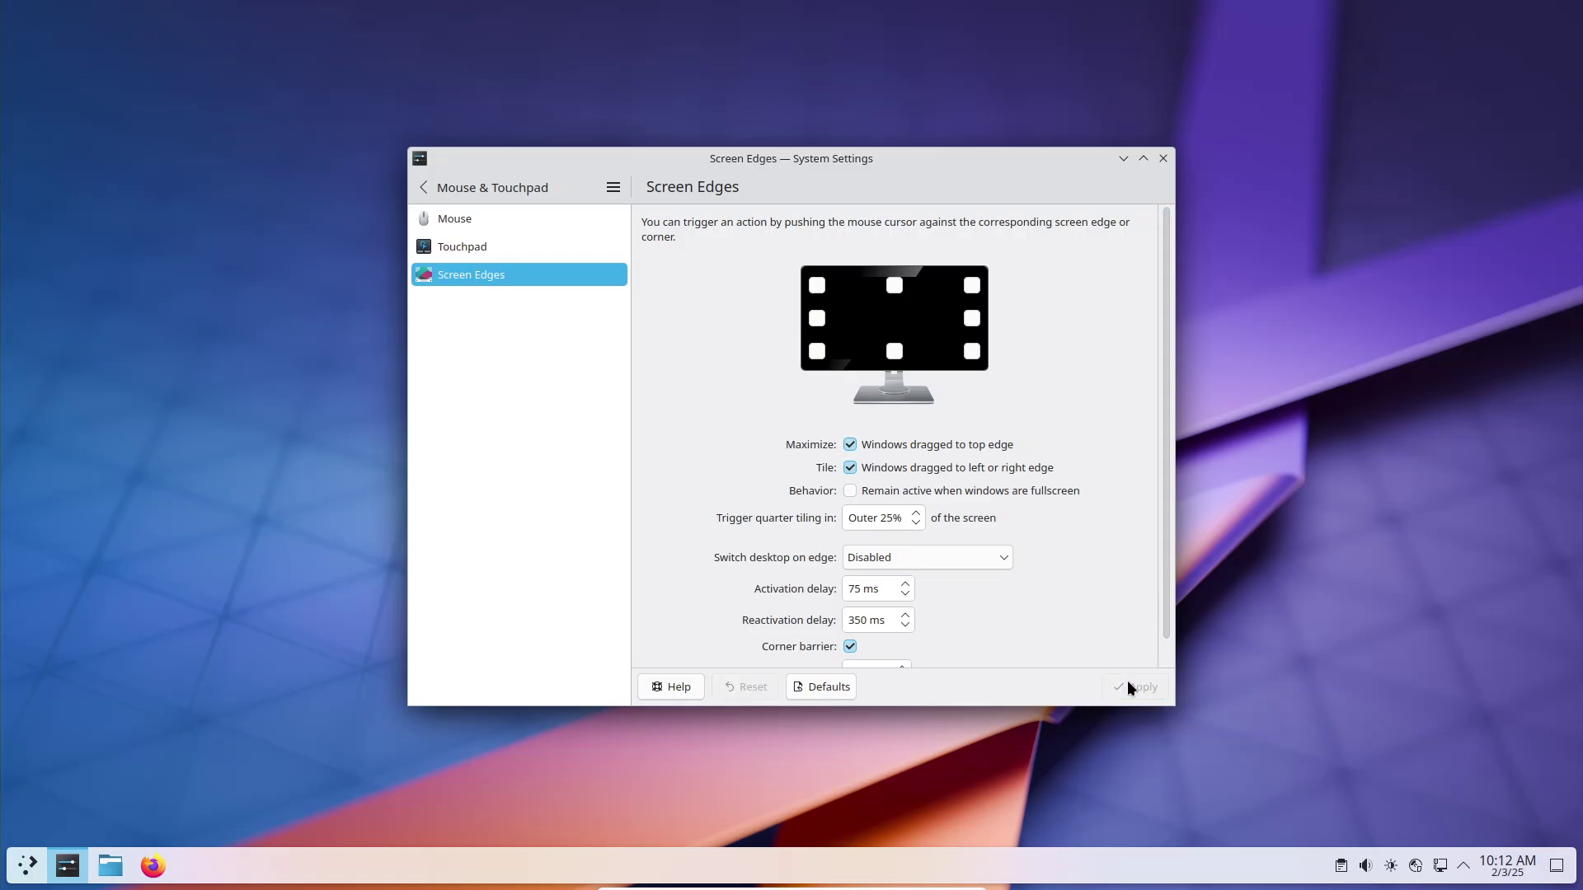
pyautogui.click(1162, 159)
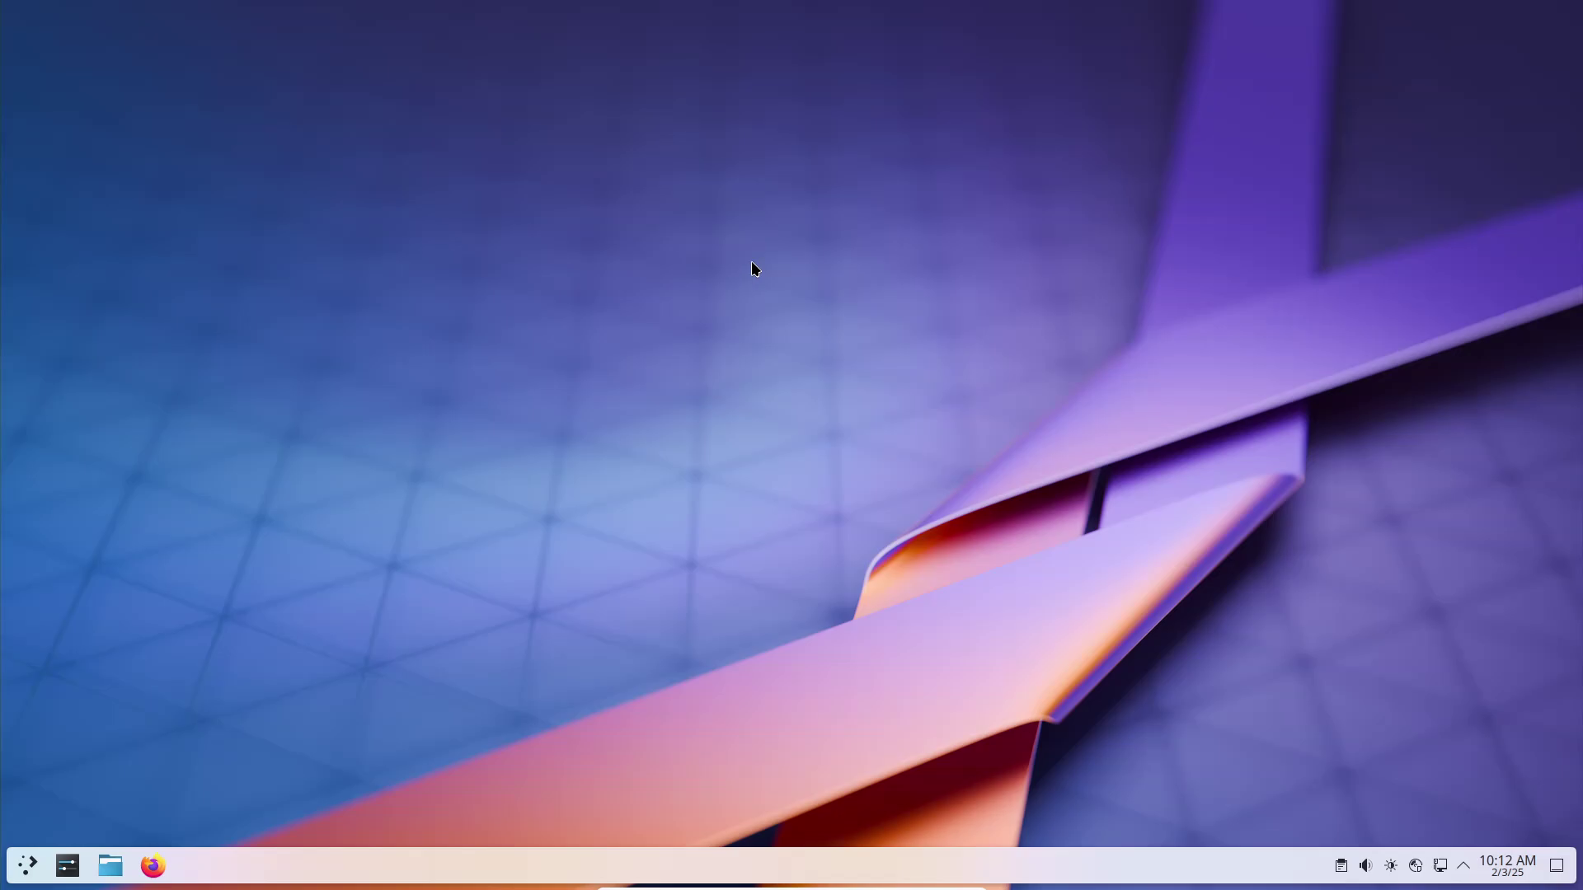
pyautogui.click(25, 872)
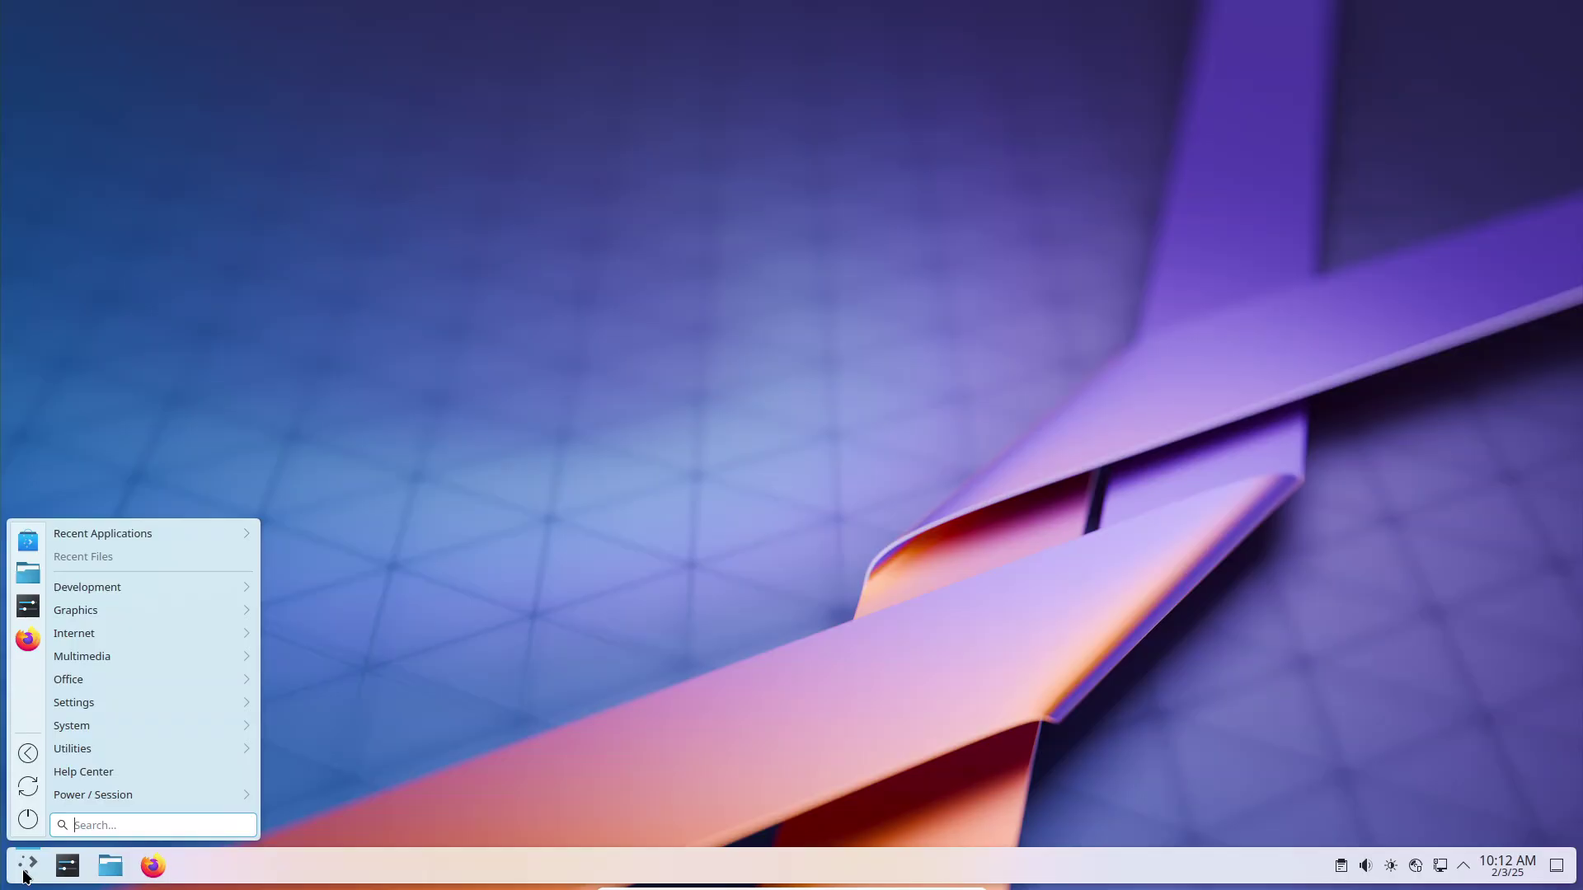
pyautogui.click(25, 875)
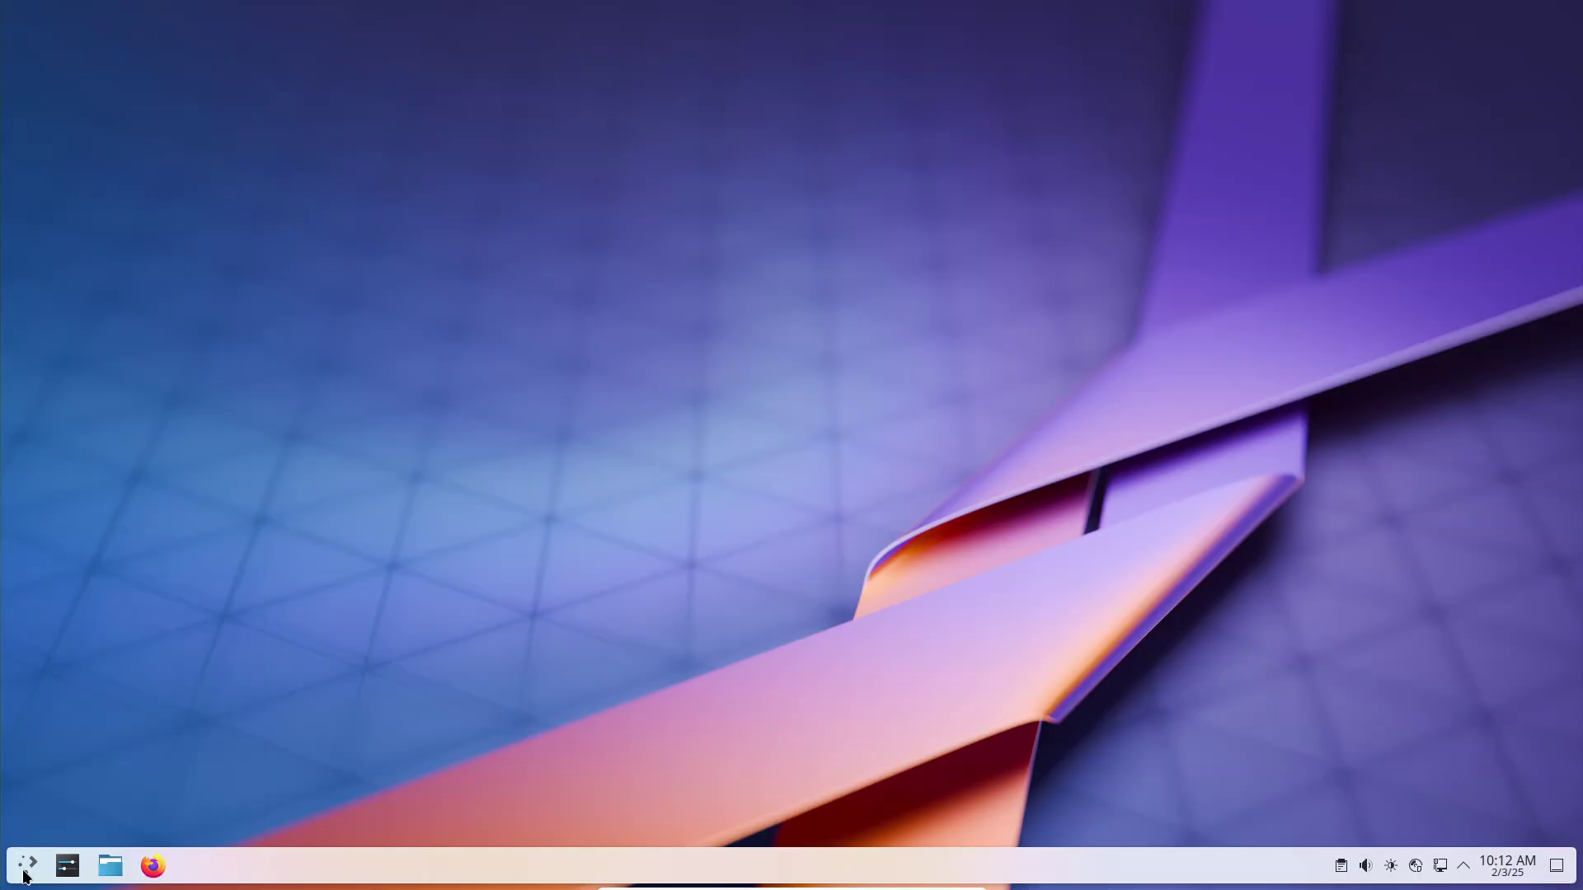